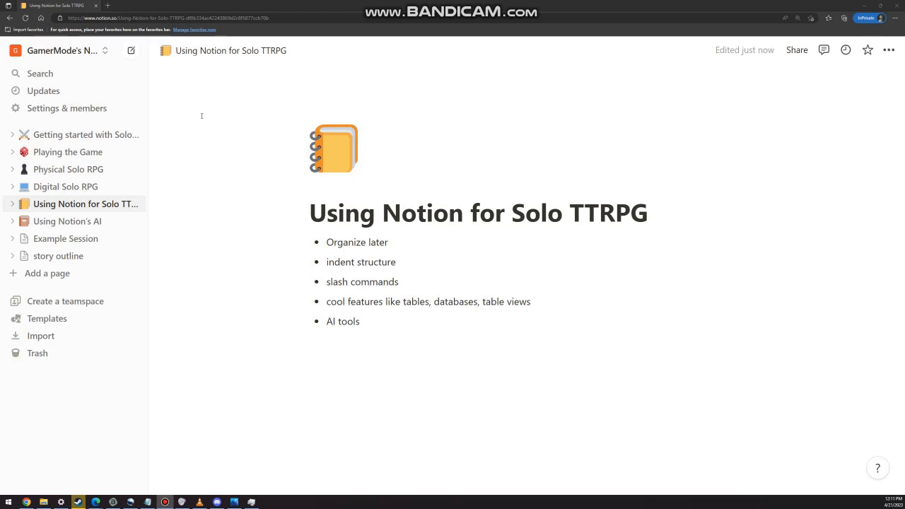
# - Delete the existing notes on the Using Notion's AI page, down through the Actions section at its end
pyautogui.click(70, 222)
pyautogui.scroll(-5, 277, 241)
pyautogui.scroll(5, 274, 212)
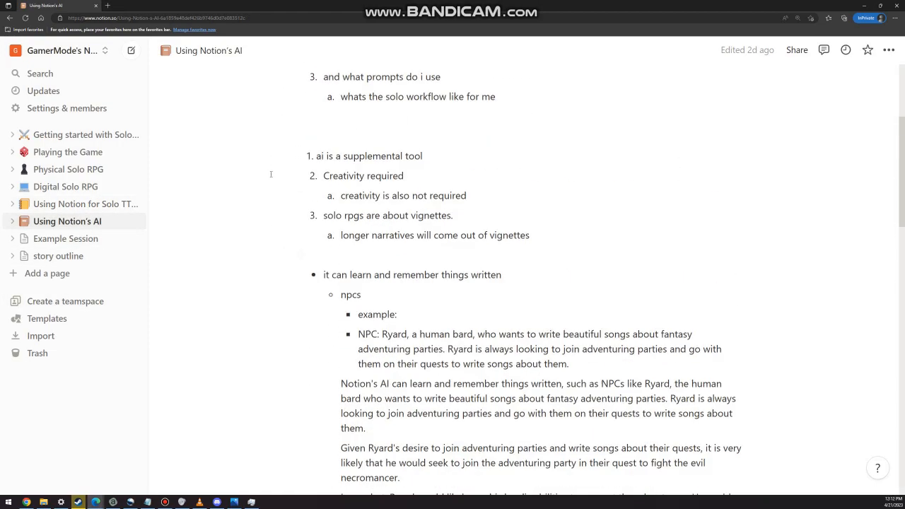
pyautogui.scroll(-5, 269, 229)
pyautogui.moveTo(250, 103); pyautogui.dragTo(483, 363)
pyautogui.scroll(-11, 466, 353)
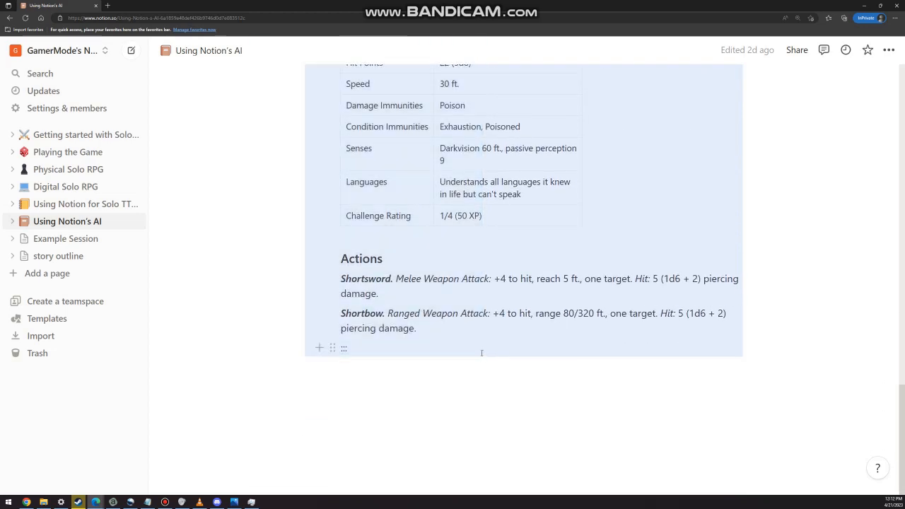
pyautogui.press('Delete')
# - Add a Heading 1 reading "I don't like to journal" below the bullet list on the Using Notion for Solo TTRPG page
pyautogui.click(74, 204)
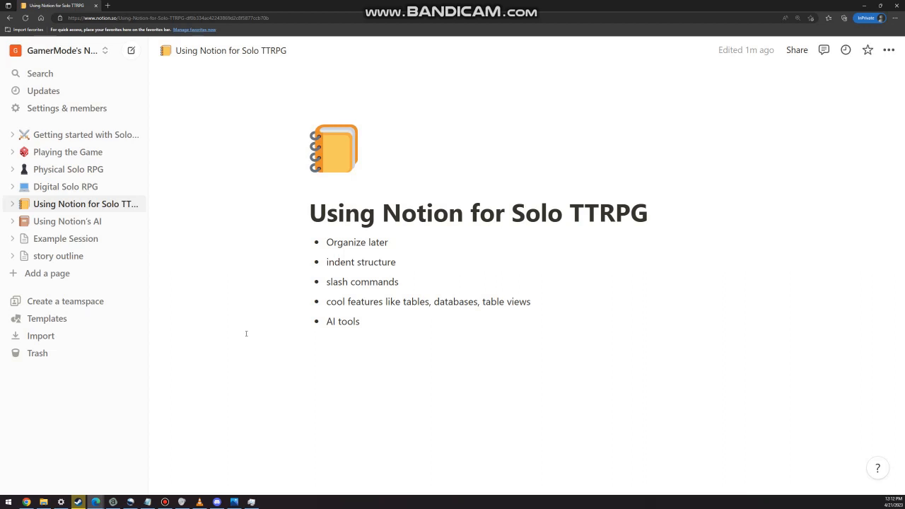
pyautogui.click(400, 352)
pyautogui.write('/headin')
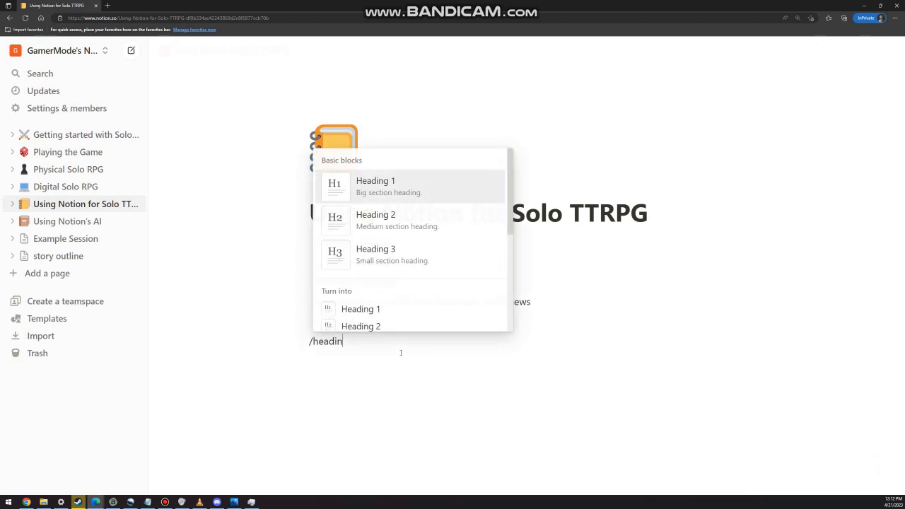
pyautogui.click(421, 193)
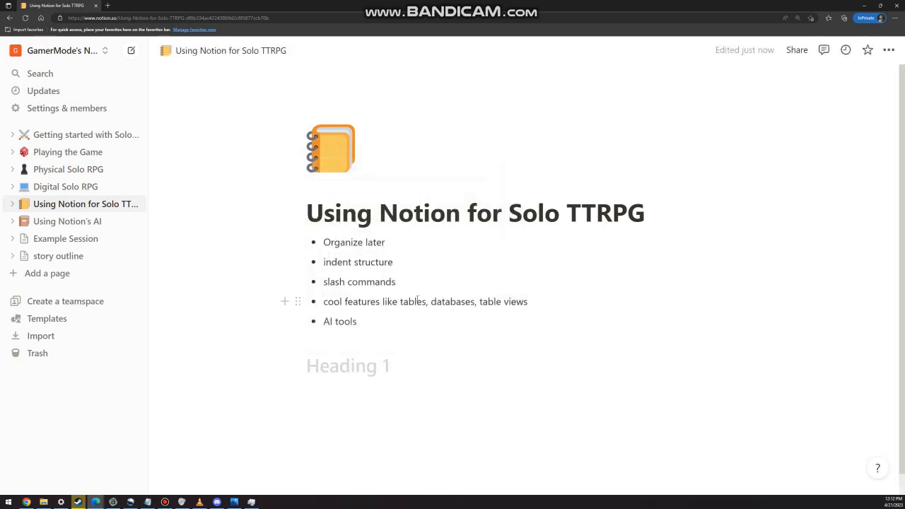
pyautogui.write("I don'")
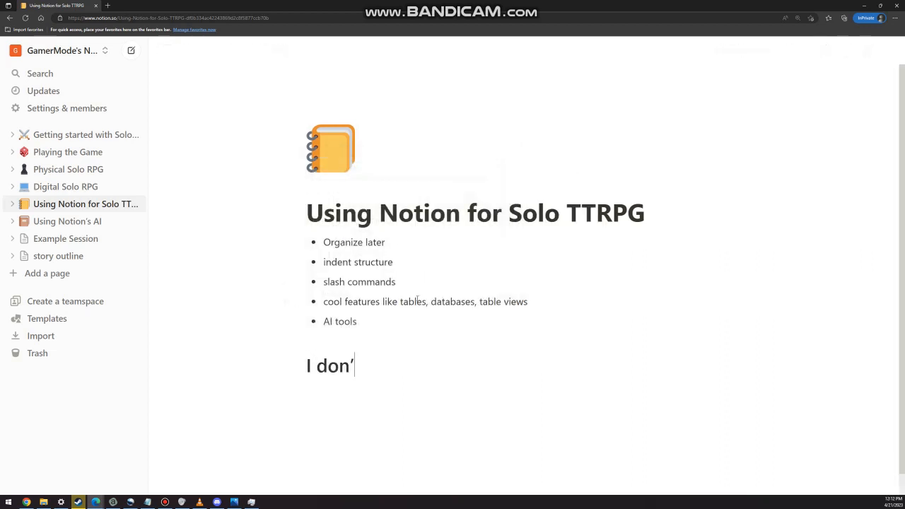
pyautogui.write('t like to jour')
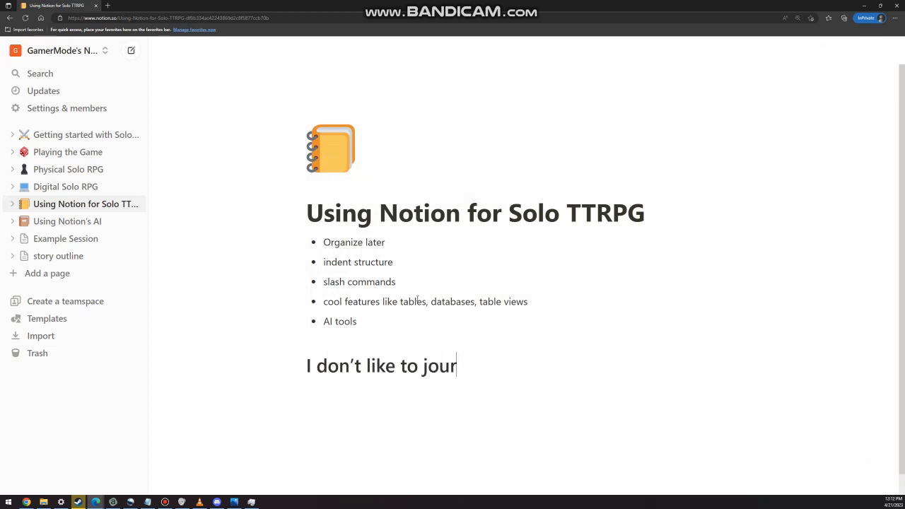
pyautogui.write('nal')
pyautogui.press('Return')
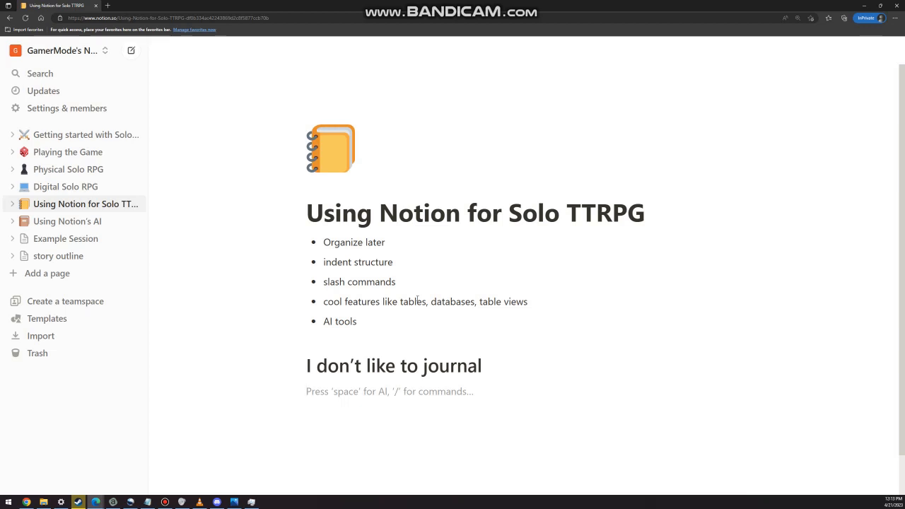
# - Add a second Heading 1 reading "play quick, easy, low effort" under the journal heading
pyautogui.write('/head')
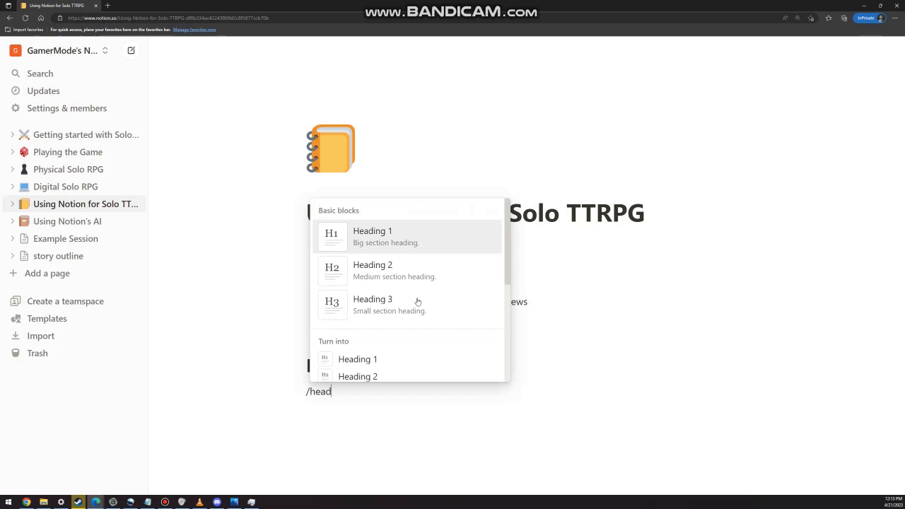
pyautogui.press('Return')
pyautogui.write('play quick, easy')
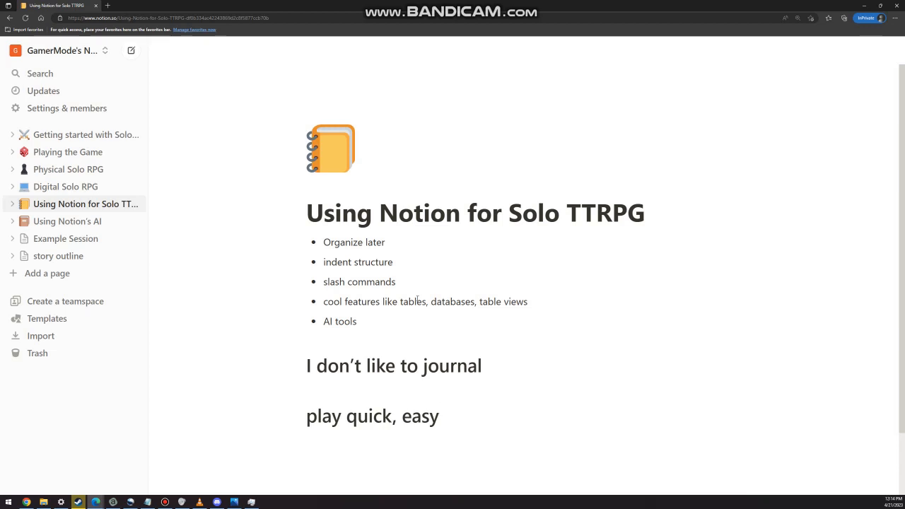
pyautogui.press('BackSpace')
pyautogui.write(', low effort')
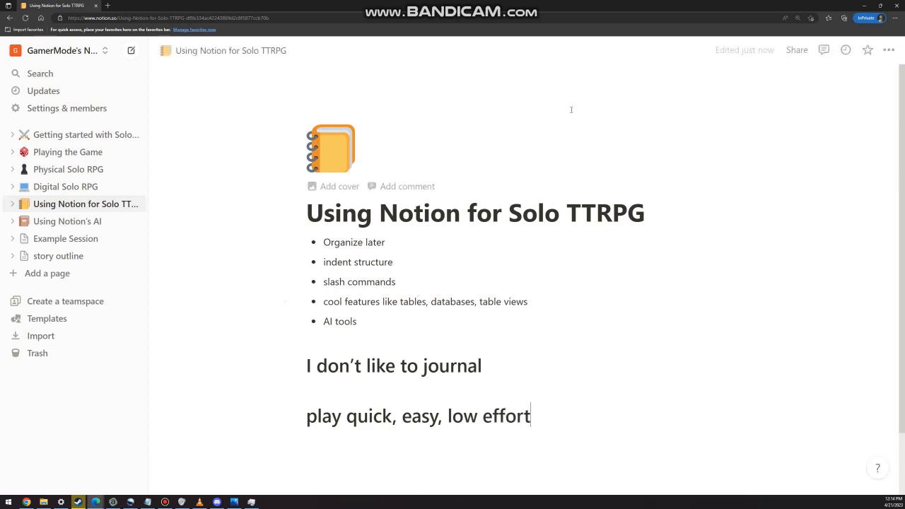
pyautogui.scroll(-1, 576, 226)
pyautogui.moveTo(530, 365); pyautogui.dragTo(349, 285)
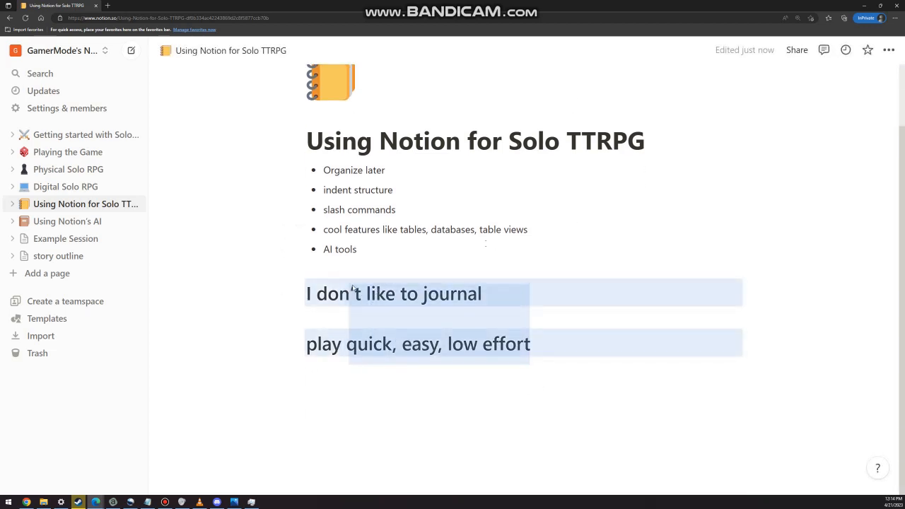
pyautogui.click(370, 385)
pyautogui.moveTo(432, 418); pyautogui.dragTo(382, 297)
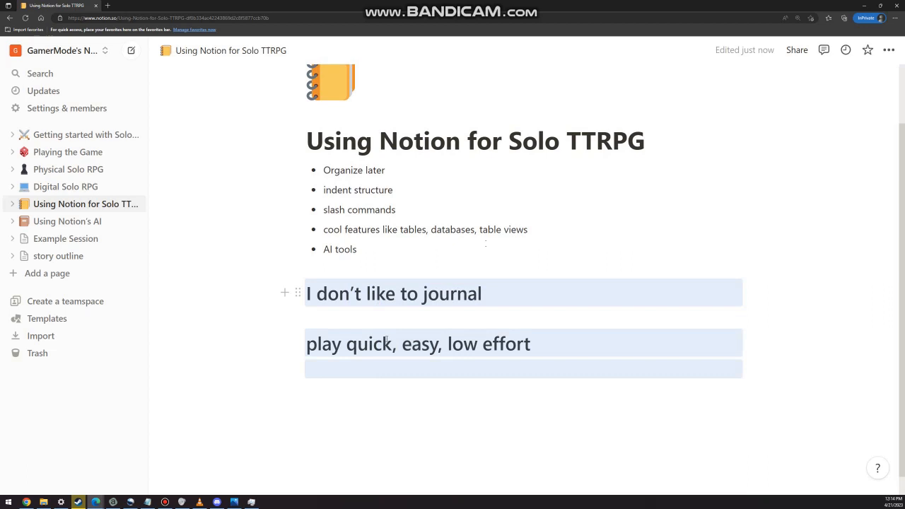
pyautogui.click(463, 427)
pyautogui.press('BackSpace')
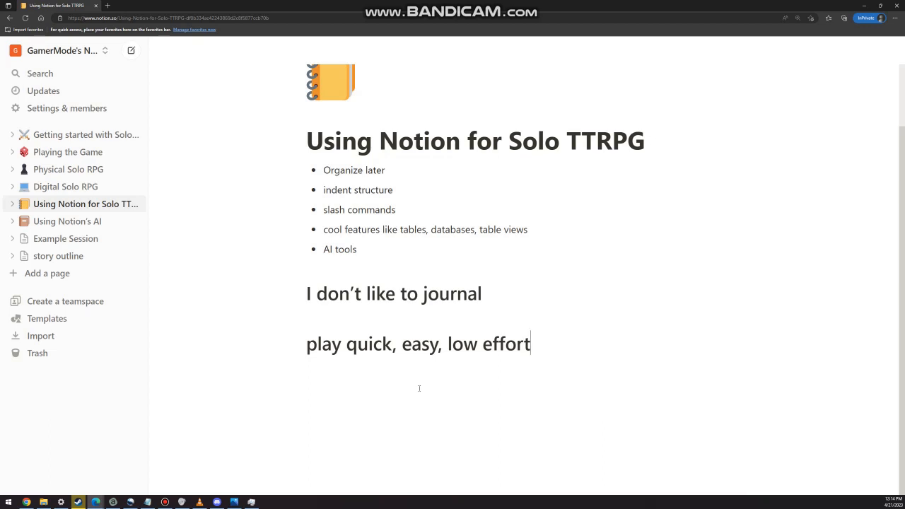
# - Leave blank space below the "play quick, easy, low effort" heading and add a Heading 1 reading "quests:"
pyautogui.press('Return')
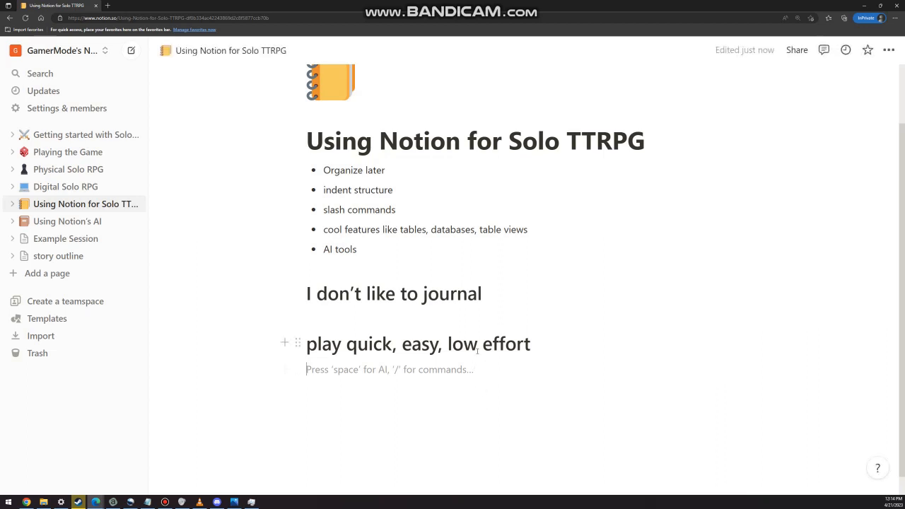
pyautogui.write('1.')
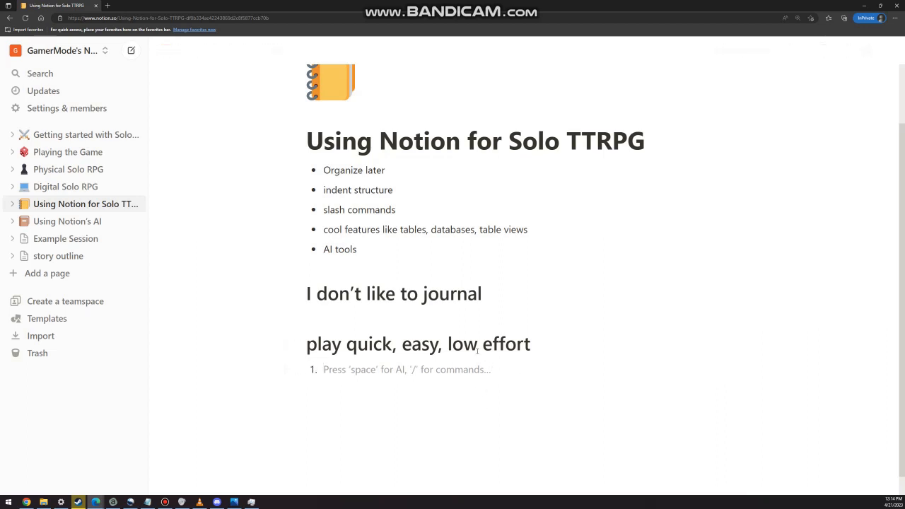
pyautogui.press('BackSpace')
pyautogui.press('Return')
pyautogui.press('Return')
pyautogui.write('/')
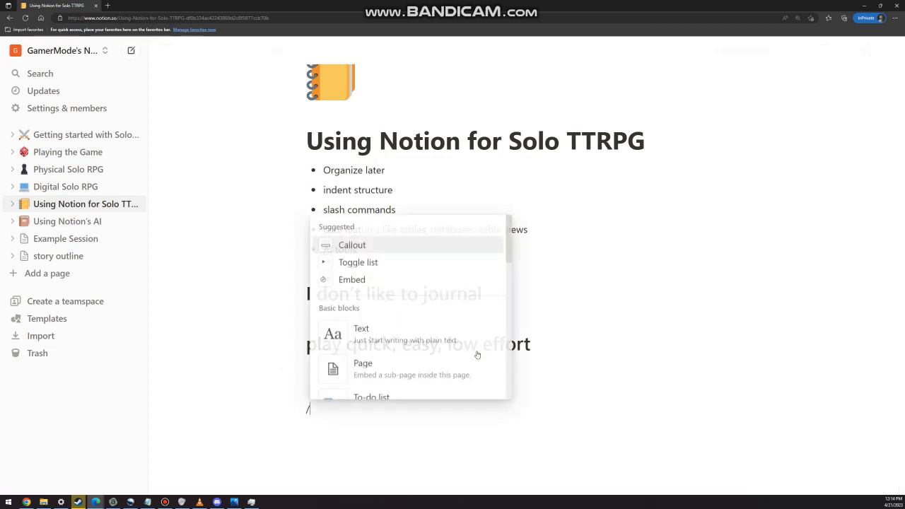
pyautogui.write('heading')
pyautogui.press('Return')
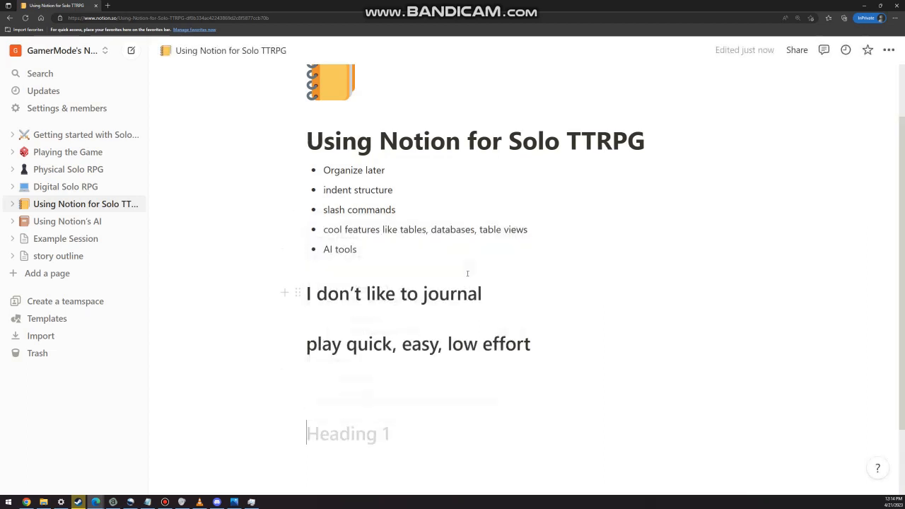
pyautogui.write('quests:')
pyautogui.press('Return')
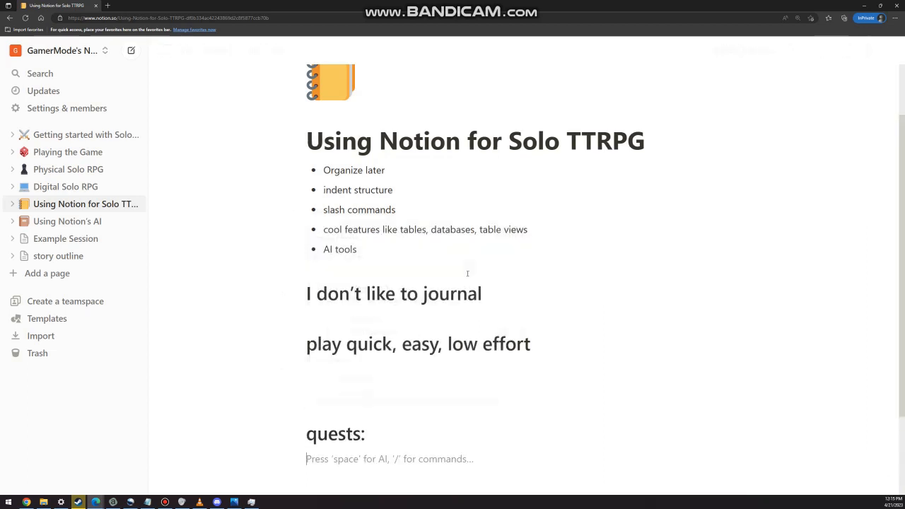
# - Start a bulleted list under the quests heading with the item "sneak into the castle"
pyautogui.write('-')
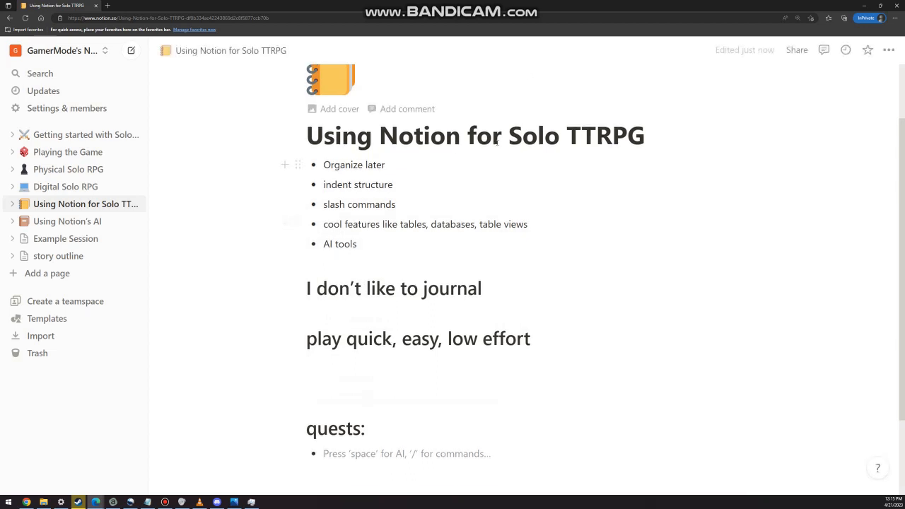
pyautogui.scroll(-2, 488, 285)
pyautogui.write('-')
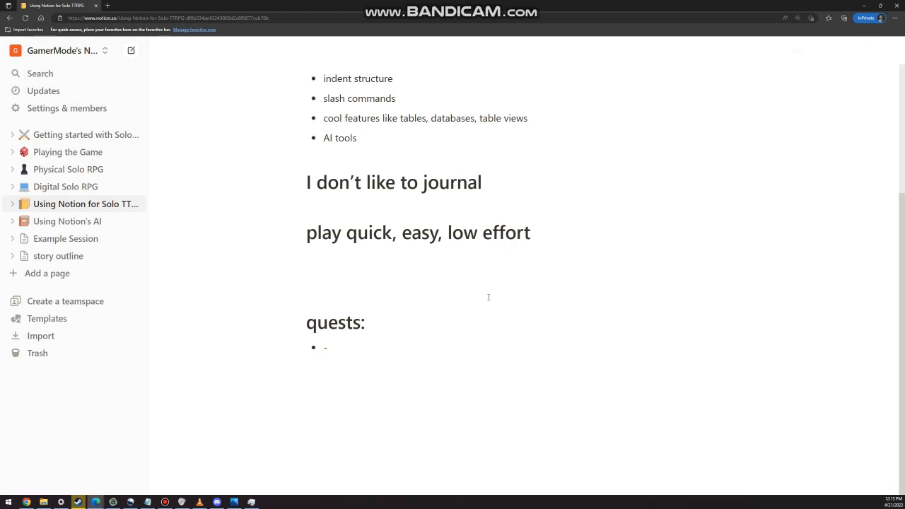
pyautogui.press('BackSpace')
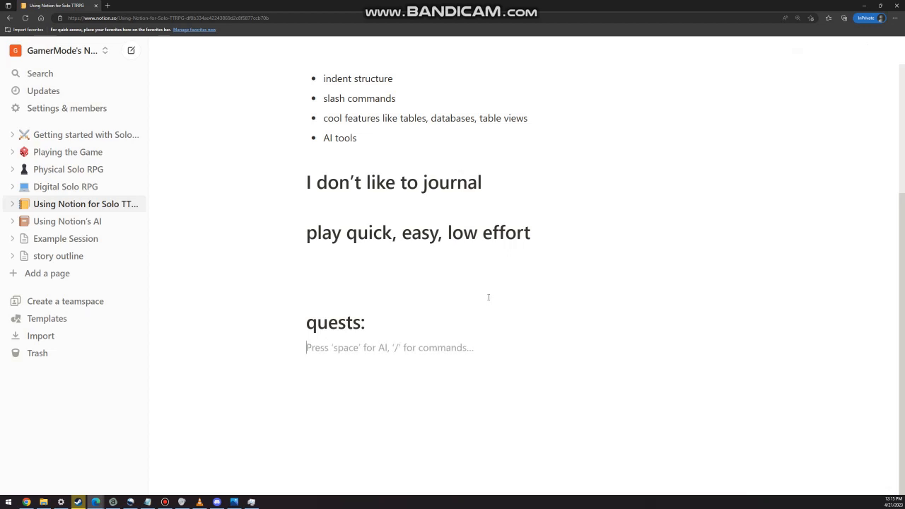
pyautogui.scroll(3, 521, 273)
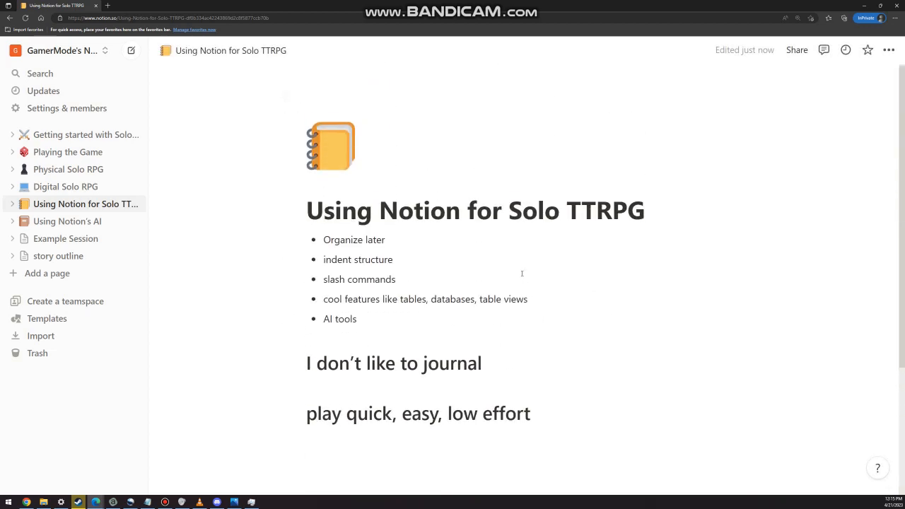
pyautogui.scroll(-3, 535, 212)
pyautogui.scroll(3, 521, 229)
pyautogui.scroll(-3, 519, 221)
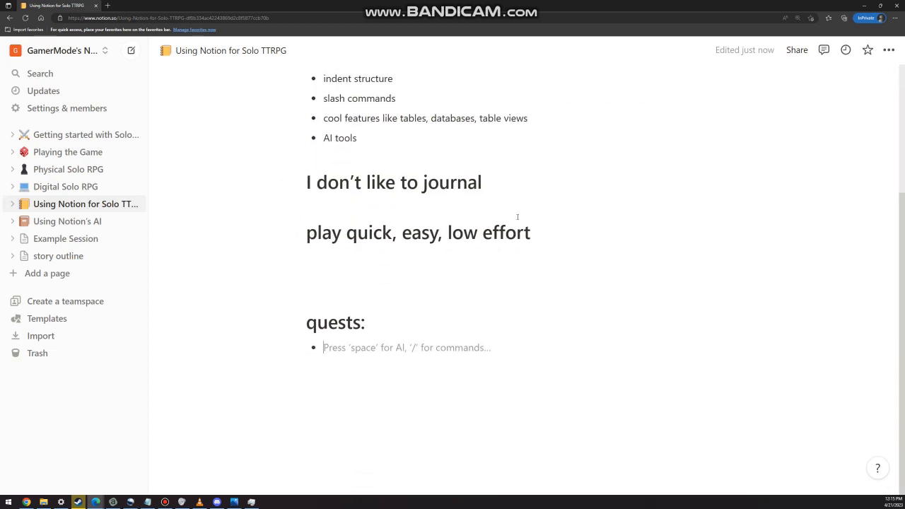
pyautogui.write('lsneak iun')
pyautogui.hotkey('ctrl', 'BackSpace')
pyautogui.hotkey('ctrl', 'BackSpace')
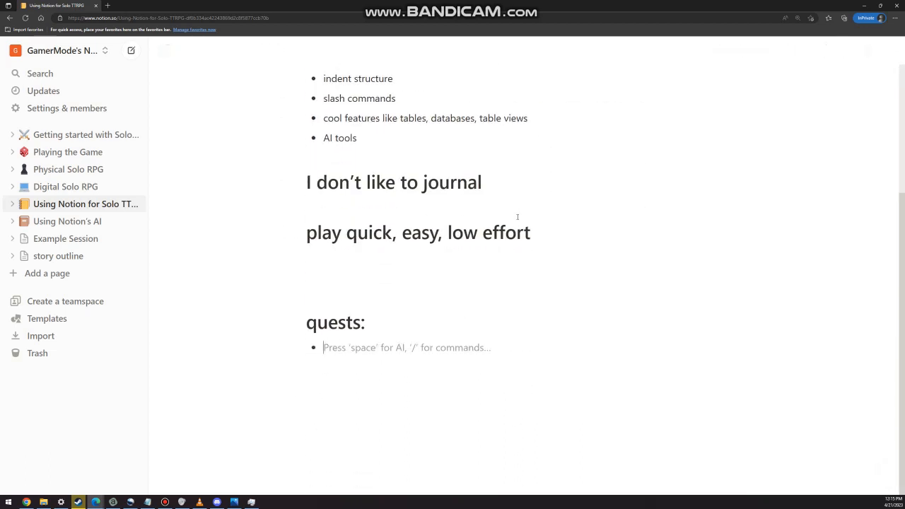
pyautogui.write('sneak into the castl')
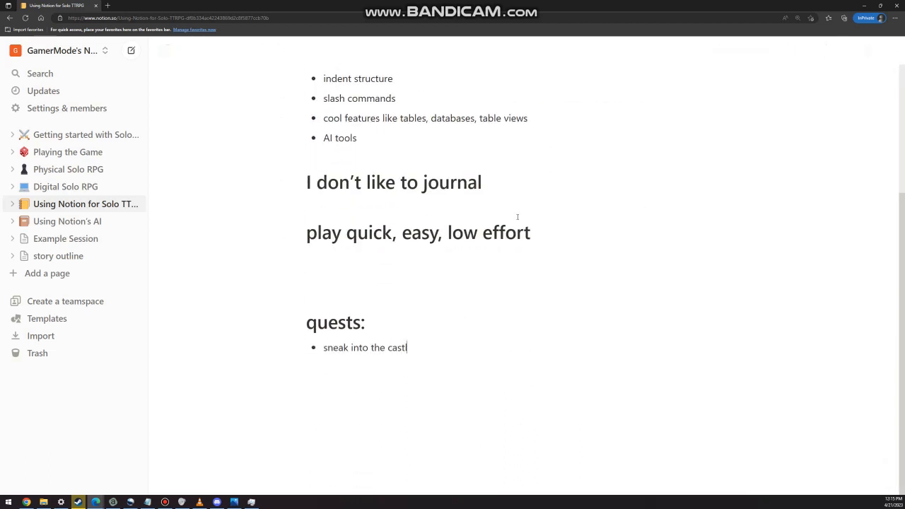
pyautogui.write('e')
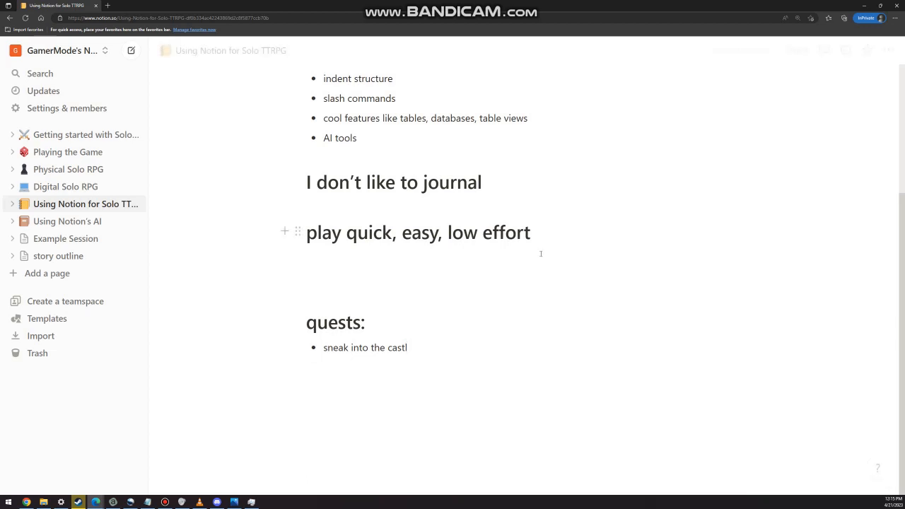
# - Review the quests section against the page's opening bullets, especially "Organize later" and "slash commands"
pyautogui.moveTo(241, 322); pyautogui.dragTo(414, 322)
pyautogui.click(366, 377)
pyautogui.moveTo(257, 343); pyautogui.dragTo(426, 349)
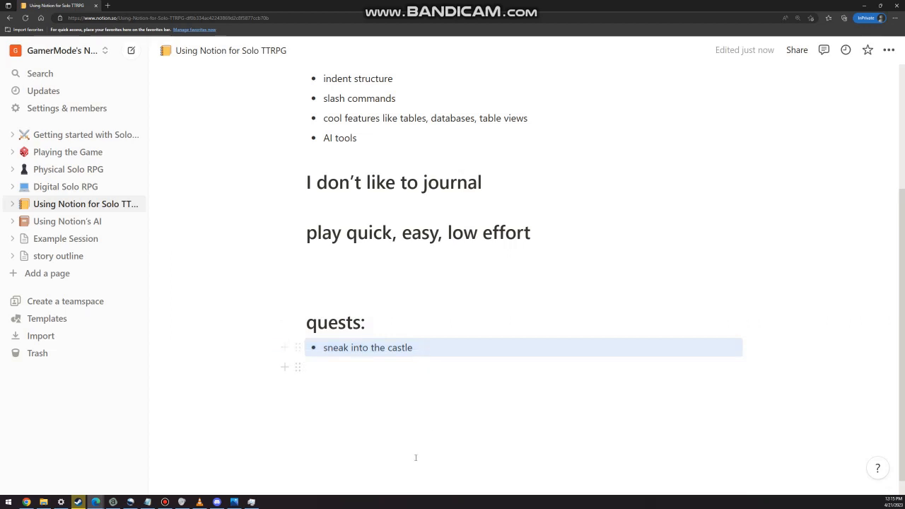
pyautogui.click(415, 456)
pyautogui.scroll(1, 318, 385)
pyautogui.scroll(3, 318, 385)
pyautogui.scroll(-2, 318, 384)
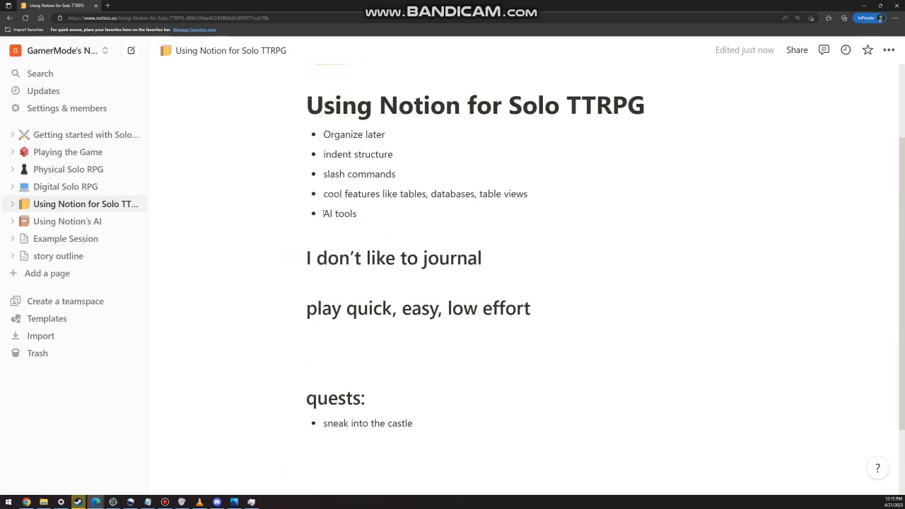
pyautogui.scroll(1, 374, 202)
pyautogui.moveTo(393, 198); pyautogui.dragTo(337, 198)
pyautogui.click(411, 201)
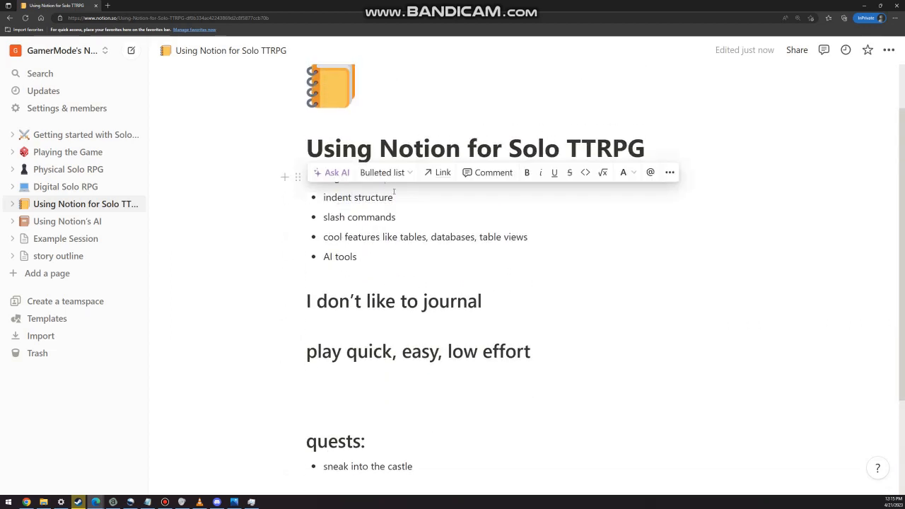
pyautogui.scroll(-2, 400, 258)
pyautogui.click(394, 373)
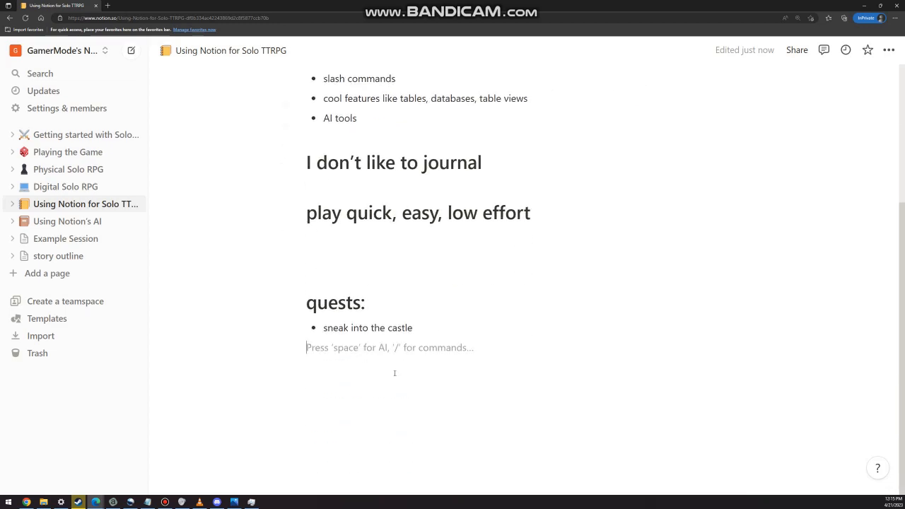
pyautogui.scroll(3, 395, 373)
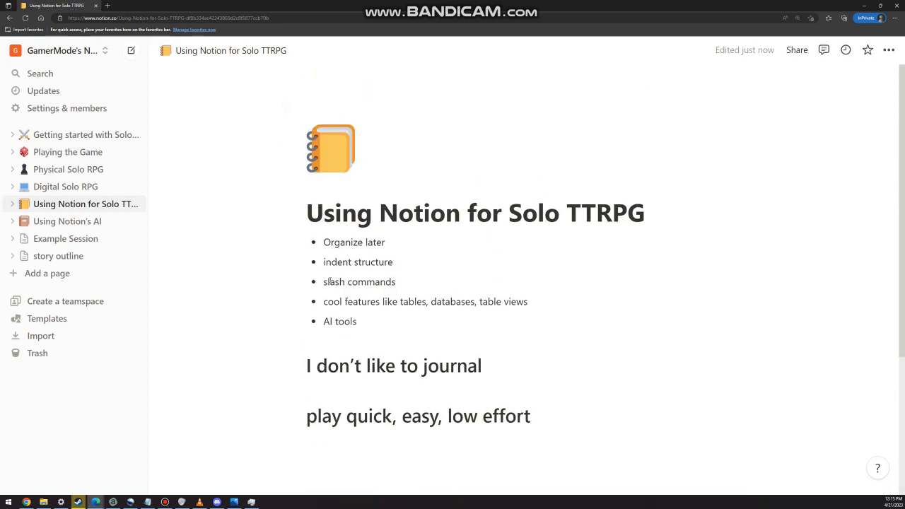
pyautogui.doubleClick(338, 281)
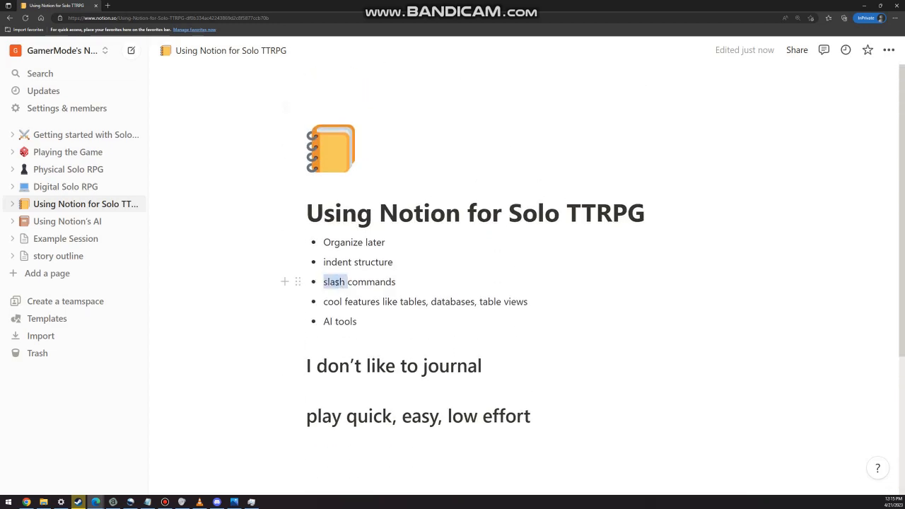
pyautogui.click(357, 281)
pyautogui.tripleClick(357, 281)
pyautogui.scroll(-3, 364, 385)
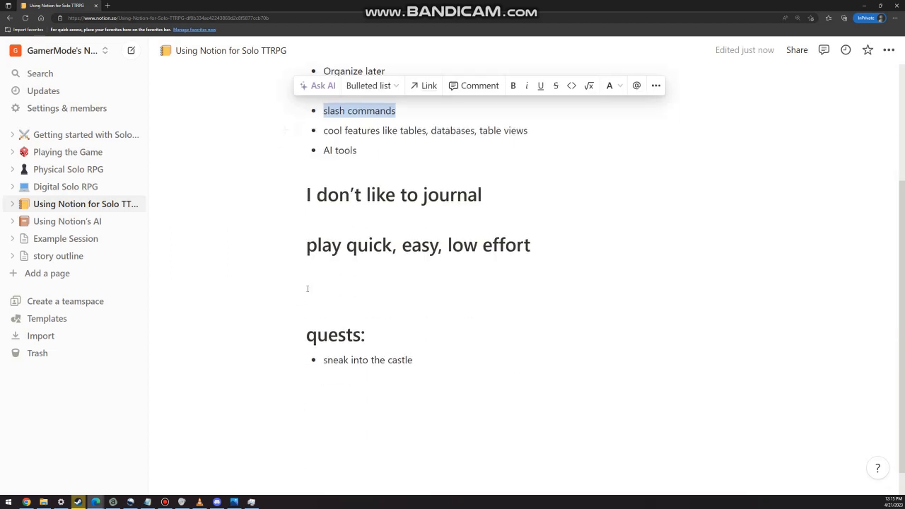
pyautogui.click(375, 370)
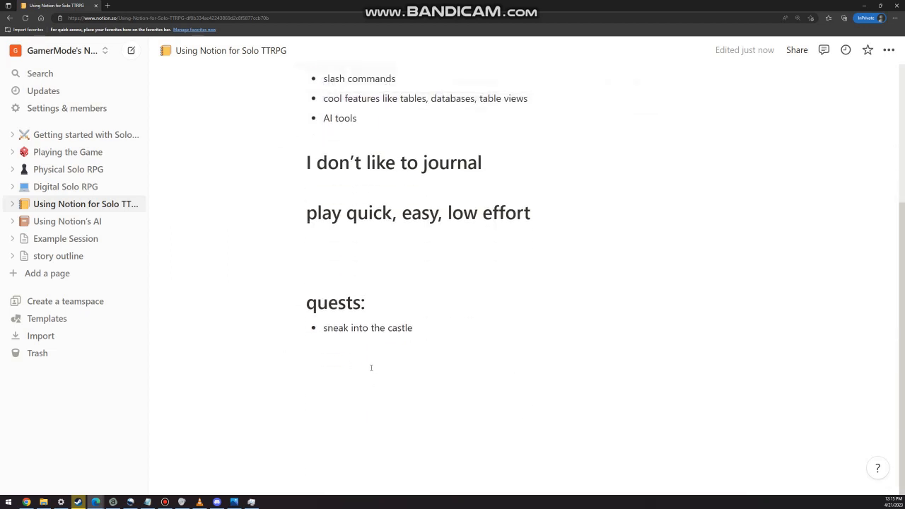
# - Leave a blank line below the "sneak into the castle" bullet and add a toggle list titled "All my quests"
pyautogui.click(356, 359)
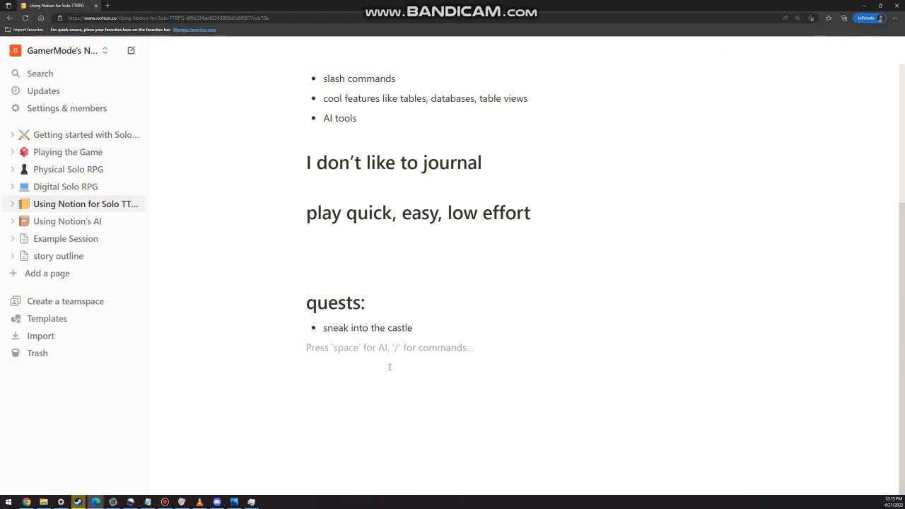
pyautogui.press('BackSpace')
pyautogui.press('Return')
pyautogui.press('Return')
pyautogui.press('Return')
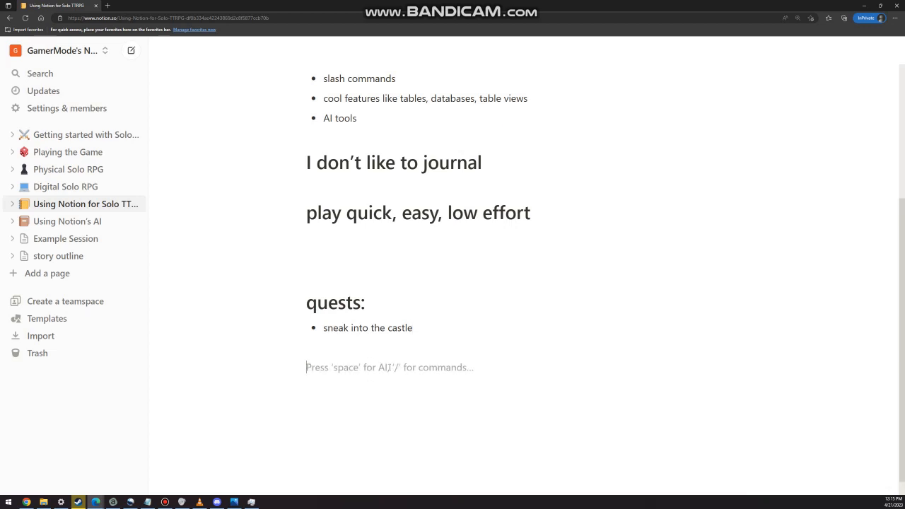
pyautogui.write('/tog')
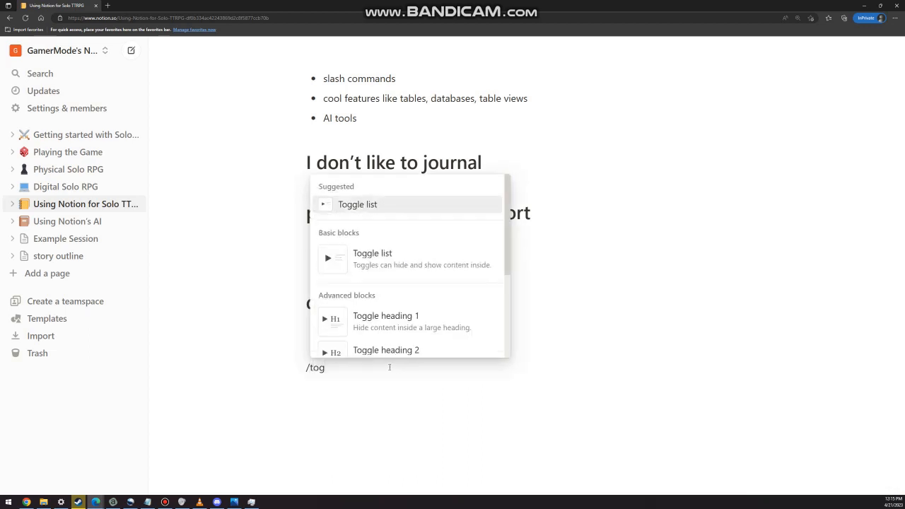
pyautogui.click(381, 258)
pyautogui.write('All my quests')
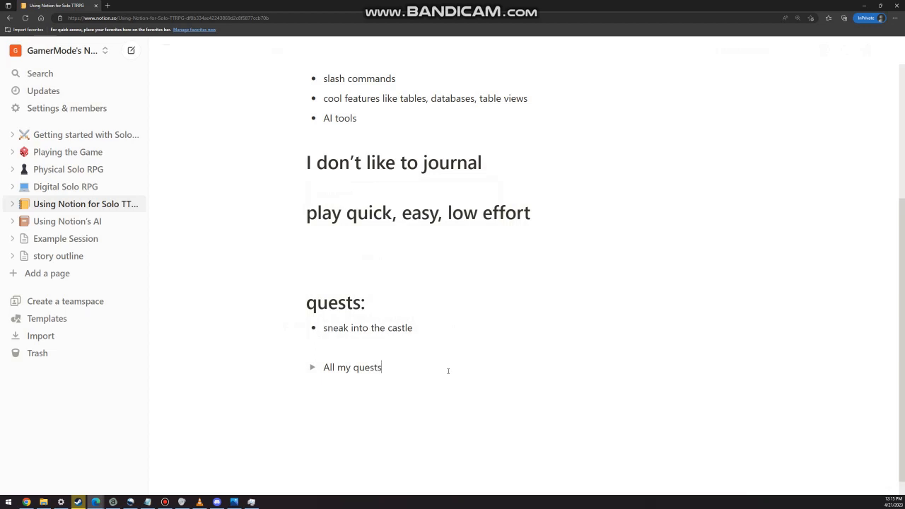
# - Expand the "All my quests" toggle and fill it with the bullets "quest 1", "quest 2" and "quest 3"
pyautogui.click(312, 367)
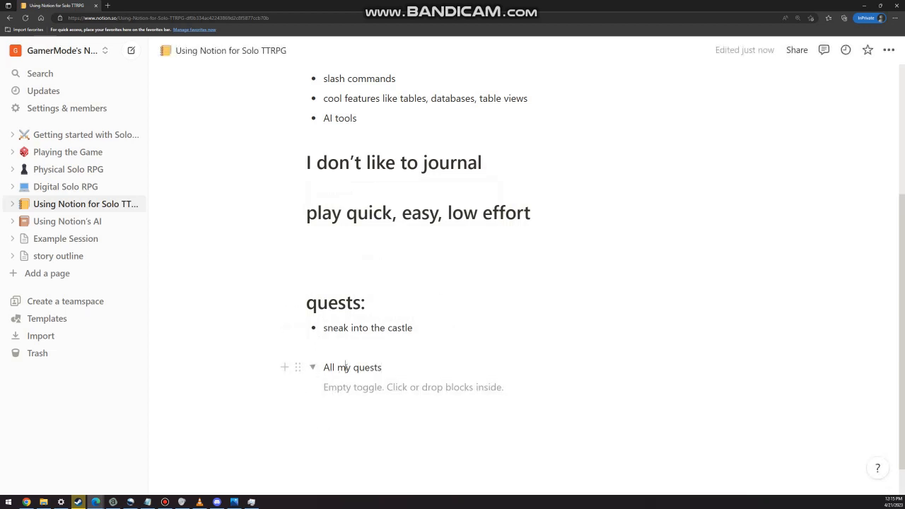
pyautogui.doubleClick(345, 366)
pyautogui.click(380, 385)
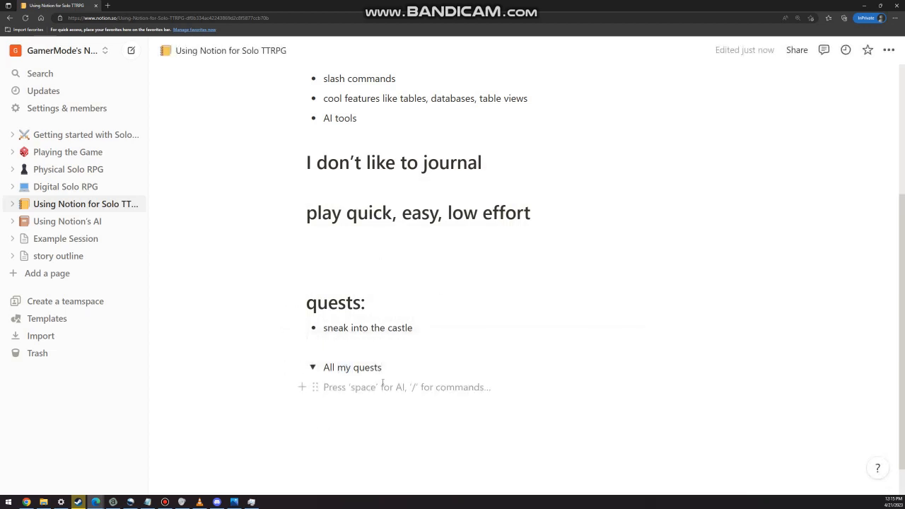
pyautogui.write('-quest')
pyautogui.press('BackSpace')
pyautogui.press('BackSpace')
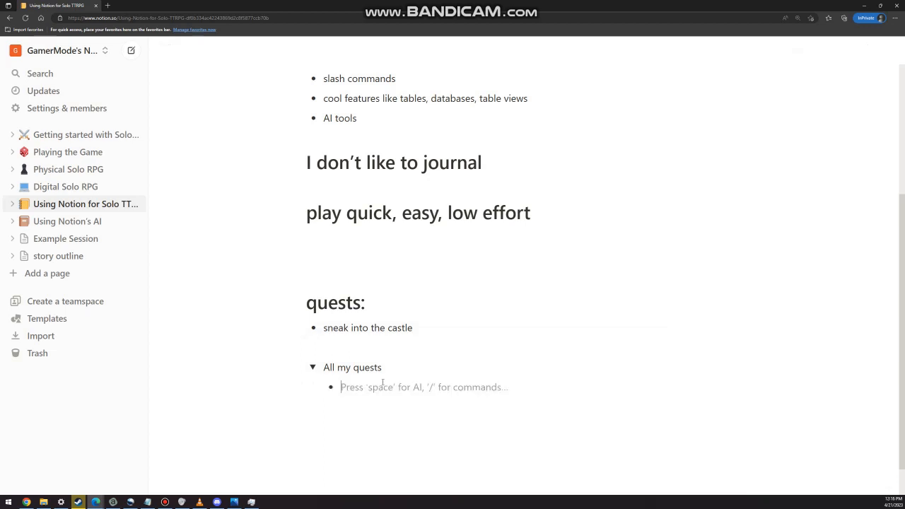
pyautogui.write('quest 1')
pyautogui.press('Return')
pyautogui.write('quest')
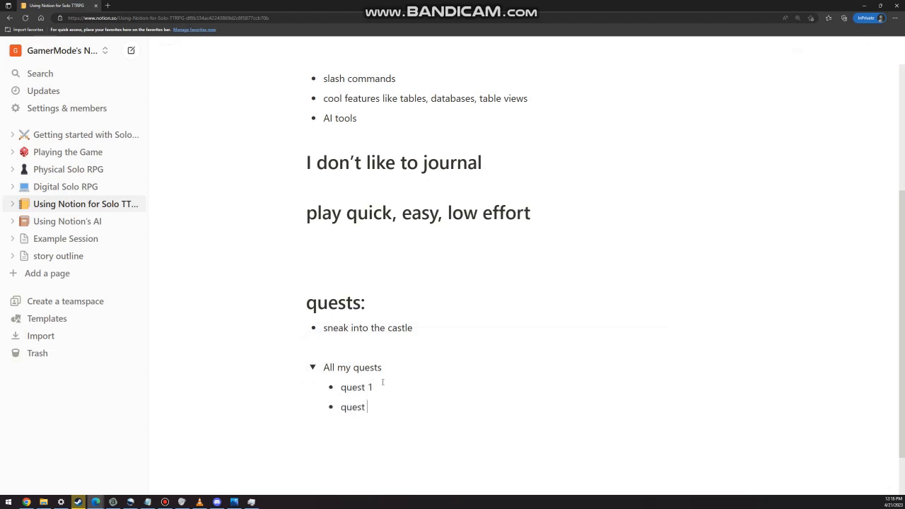
pyautogui.write(' 2')
pyautogui.press('Return')
pyautogui.write('quest 3')
# - Highlight the three quest bullets inside the toggle, clear the selection and collapse "All my quests"
pyautogui.moveTo(443, 457); pyautogui.dragTo(356, 365)
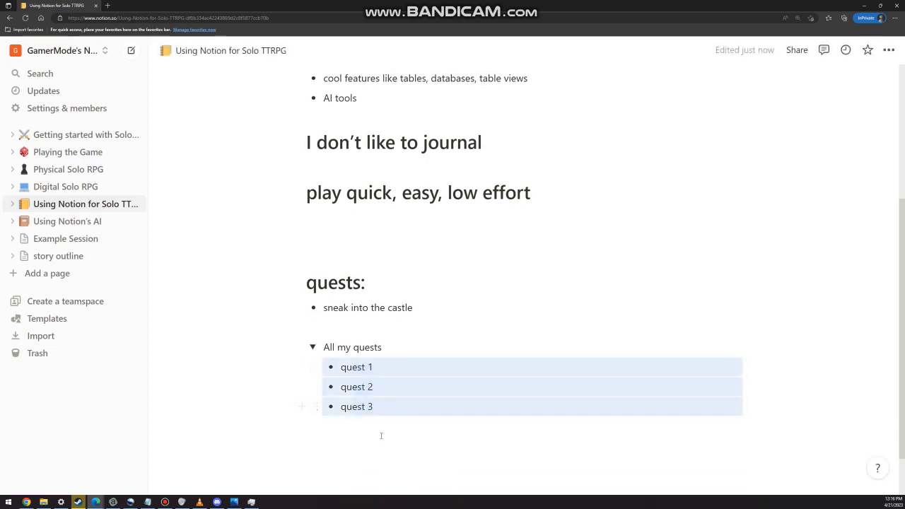
pyautogui.moveTo(379, 433); pyautogui.dragTo(342, 367)
pyautogui.click(261, 370)
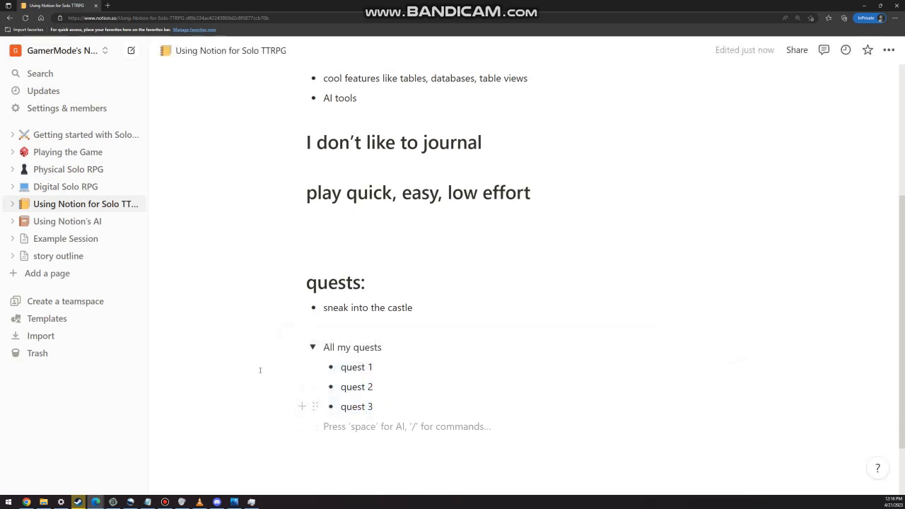
pyautogui.scroll(-1, 258, 324)
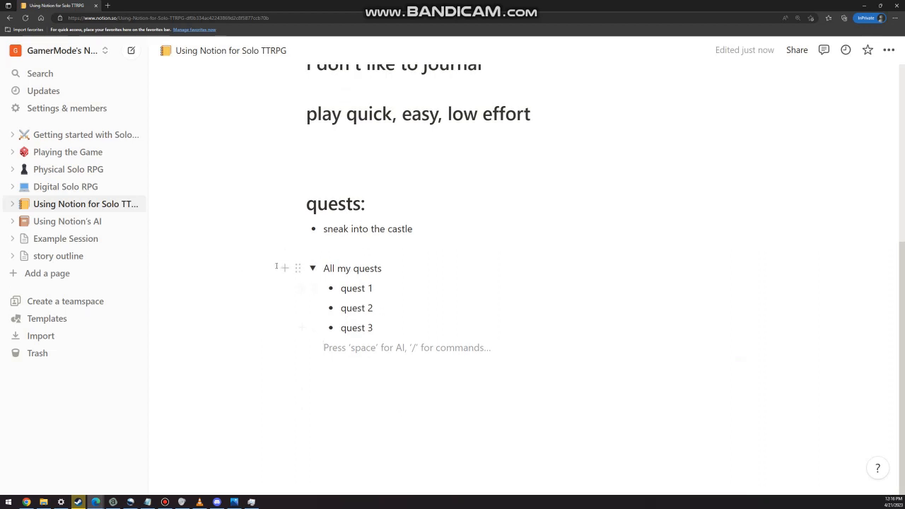
pyautogui.click(311, 269)
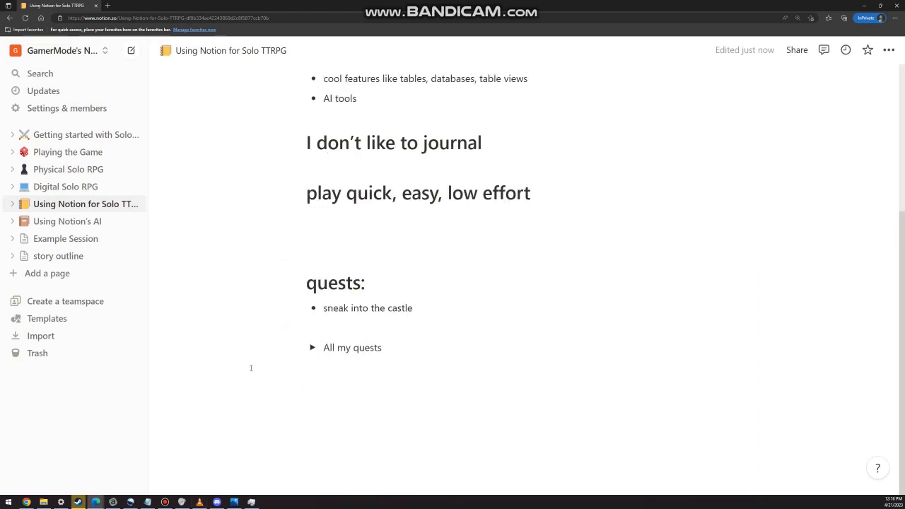
# - Insert a simple table directly below the "All my quests" toggle
pyautogui.click(427, 405)
pyautogui.write('/')
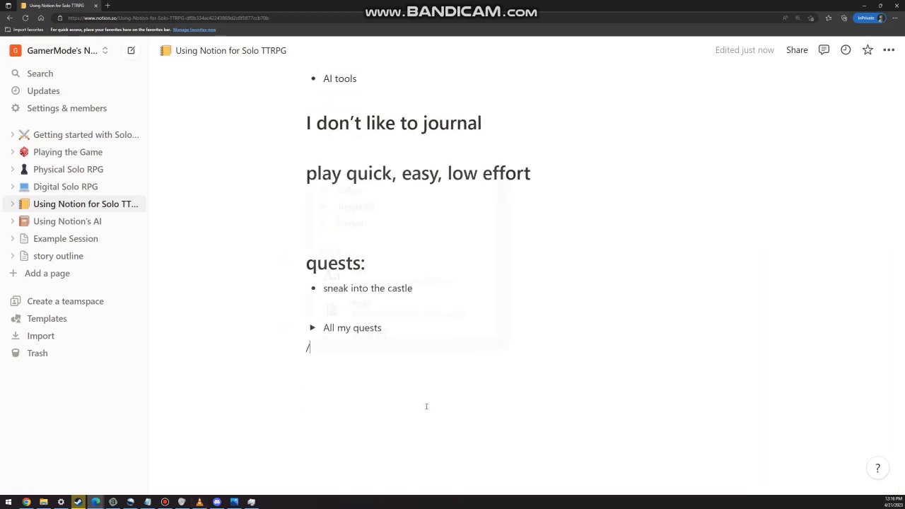
pyautogui.scroll(-1, 447, 253)
pyautogui.scroll(-3, 441, 249)
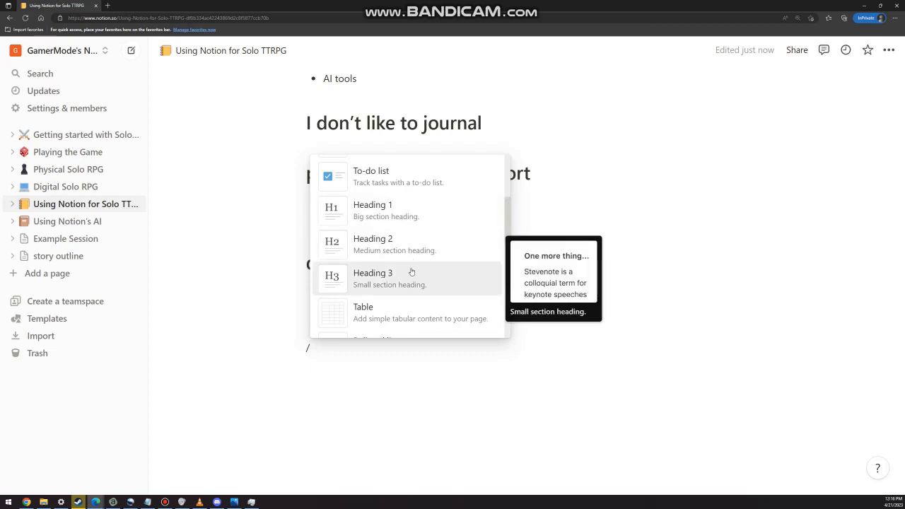
pyautogui.scroll(2, 411, 272)
pyautogui.scroll(-3, 416, 246)
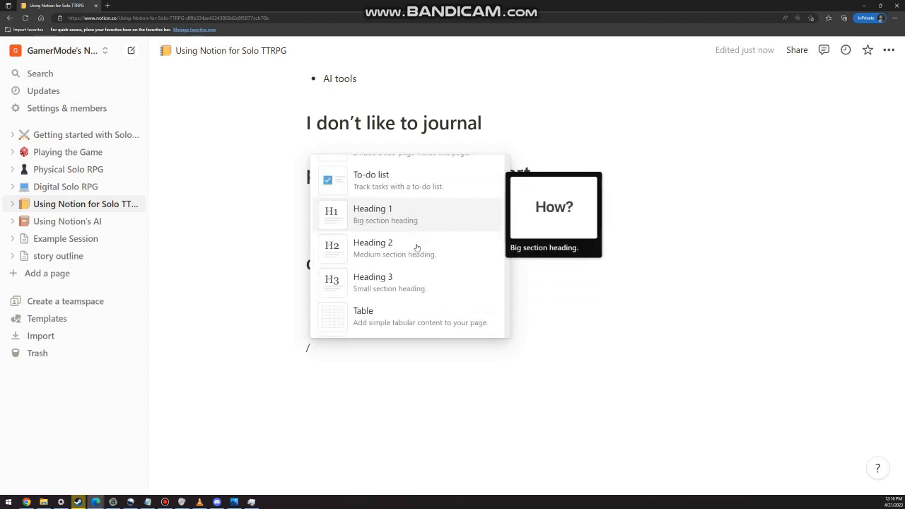
pyautogui.scroll(-2, 416, 241)
pyautogui.click(392, 237)
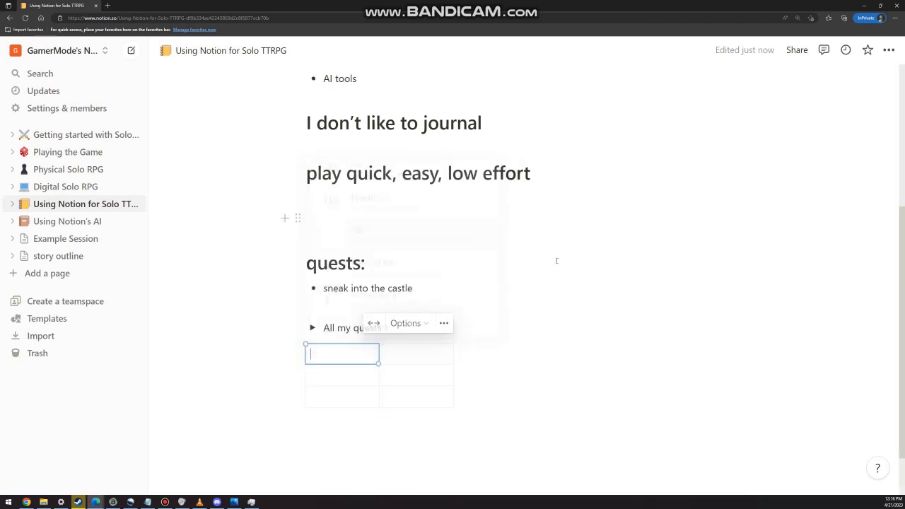
pyautogui.click(451, 404)
# - Label the table's first two columns "npc name" and "location" in the first row
pyautogui.click(340, 350)
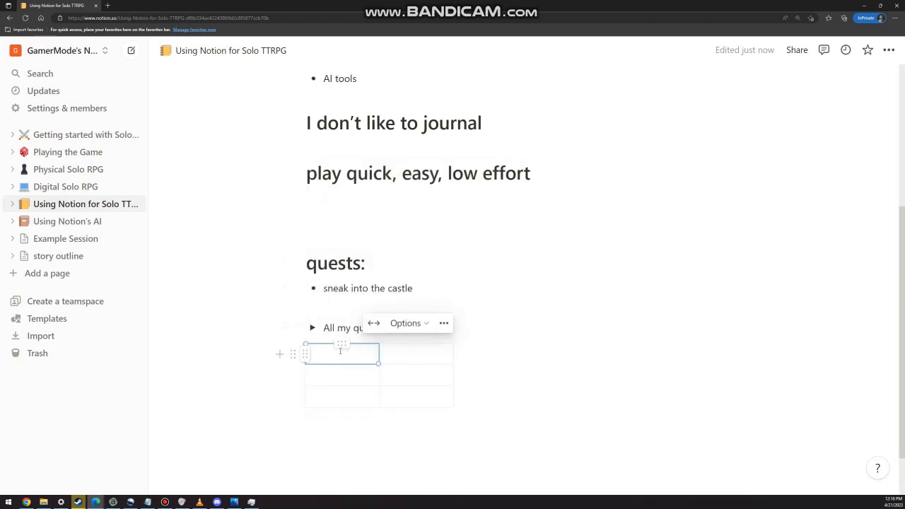
pyautogui.write('np')
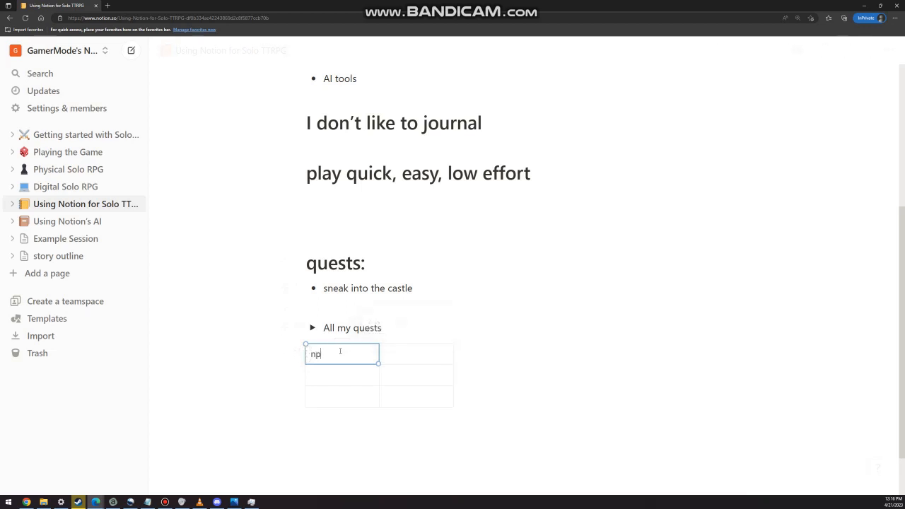
pyautogui.write('c name')
pyautogui.press('Tab')
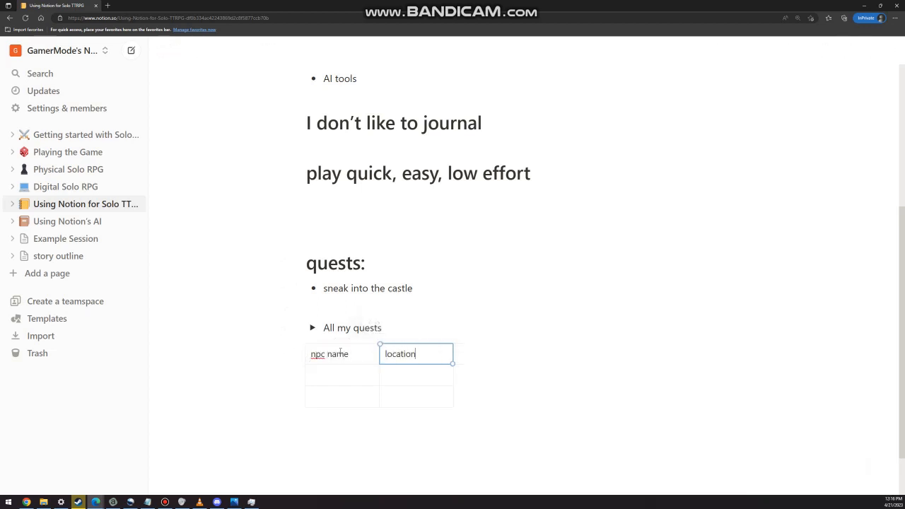
# - Resize the table to five columns and two rows, and label the third column "disposition"
pyautogui.click(417, 397)
pyautogui.moveTo(460, 413); pyautogui.dragTo(679, 396)
pyautogui.click(462, 353)
pyautogui.write('di')
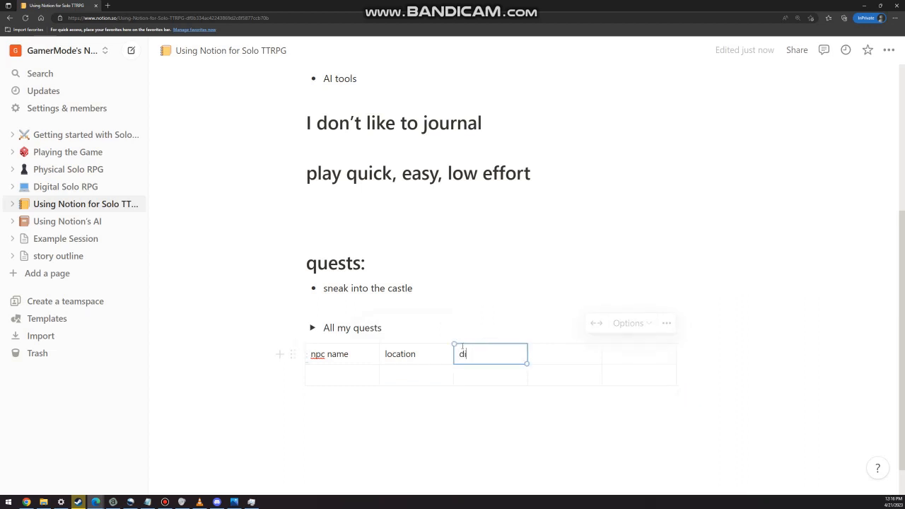
pyautogui.write('spol')
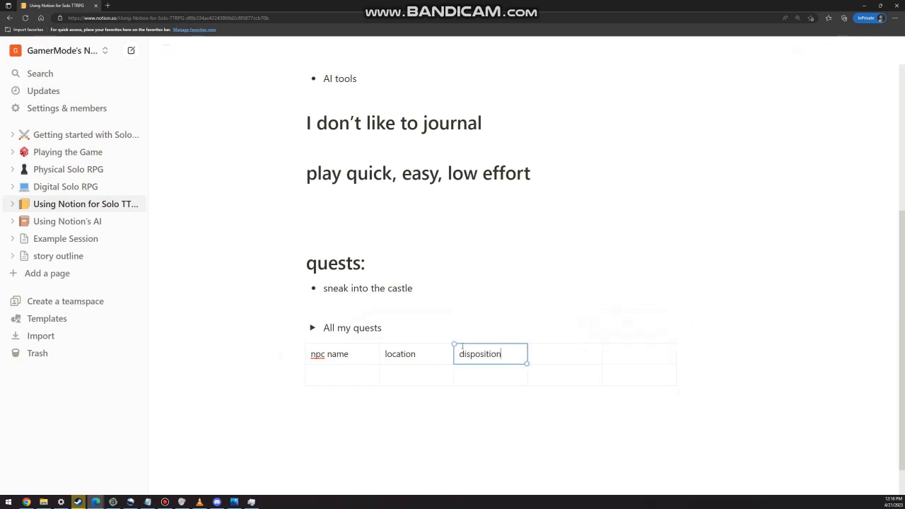
# - Label the last two columns "attacks" and "spells", and extend the table to seven rows
pyautogui.click(535, 352)
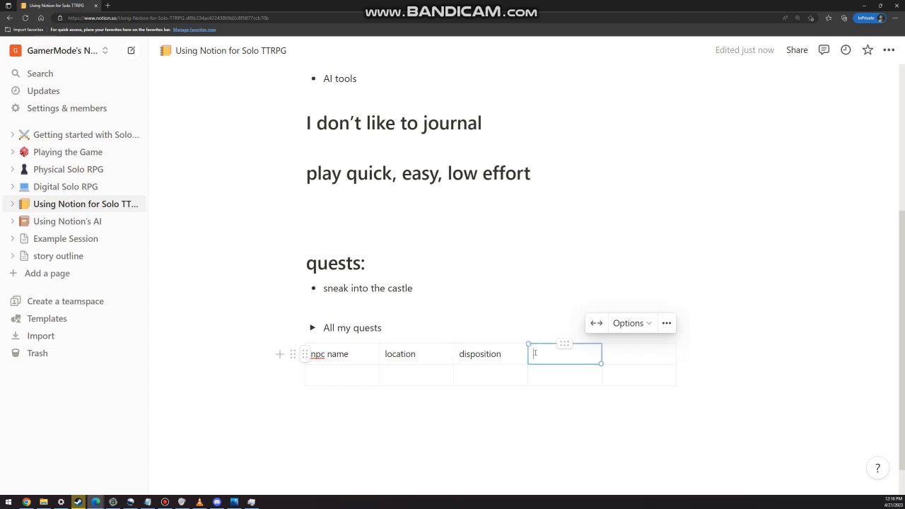
pyautogui.write('attacks')
pyautogui.press('Tab')
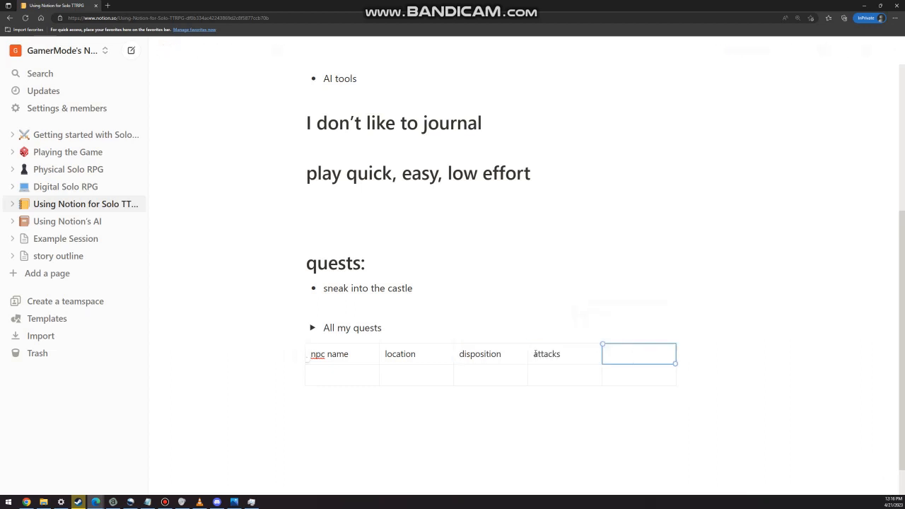
pyautogui.write('spells')
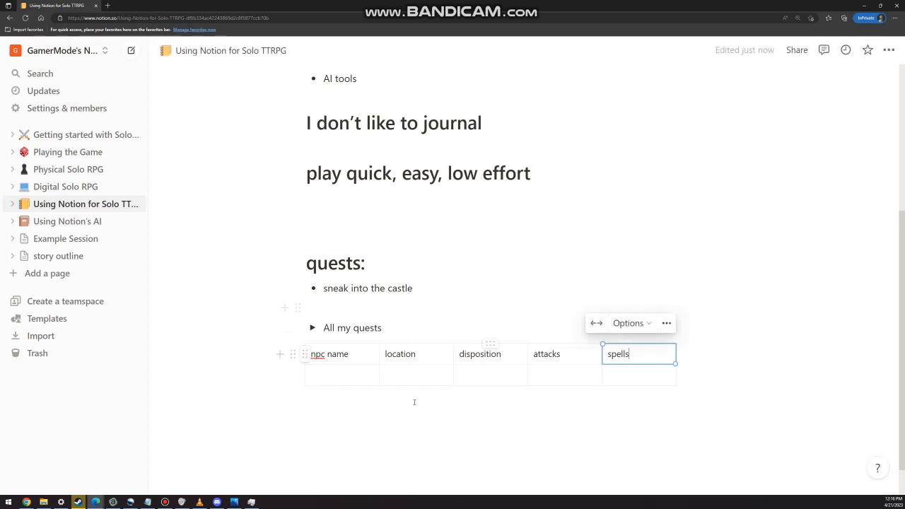
pyautogui.moveTo(529, 391); pyautogui.dragTo(465, 460)
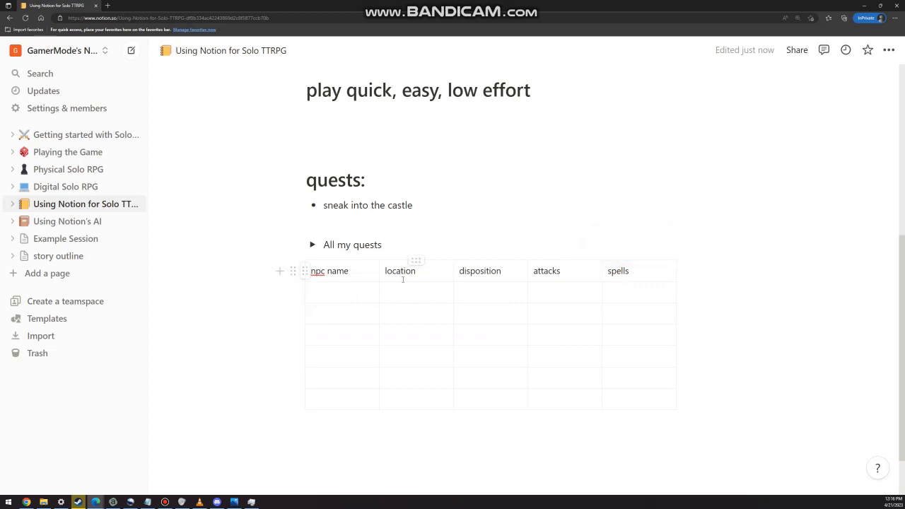
# - Add blank space above the table and a Heading 1 reading "NPCS" directly over it
pyautogui.press('Return')
pyautogui.press('Return')
pyautogui.write('/')
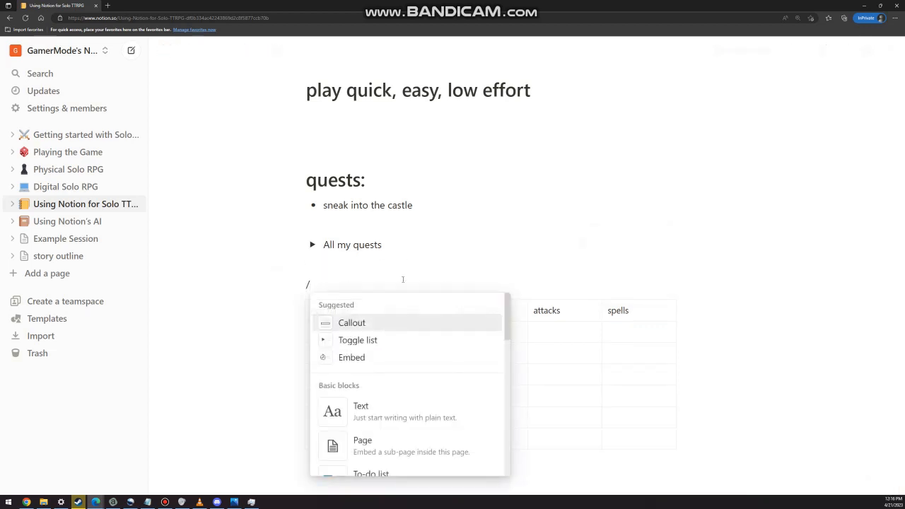
pyautogui.write('heading')
pyautogui.press('Return')
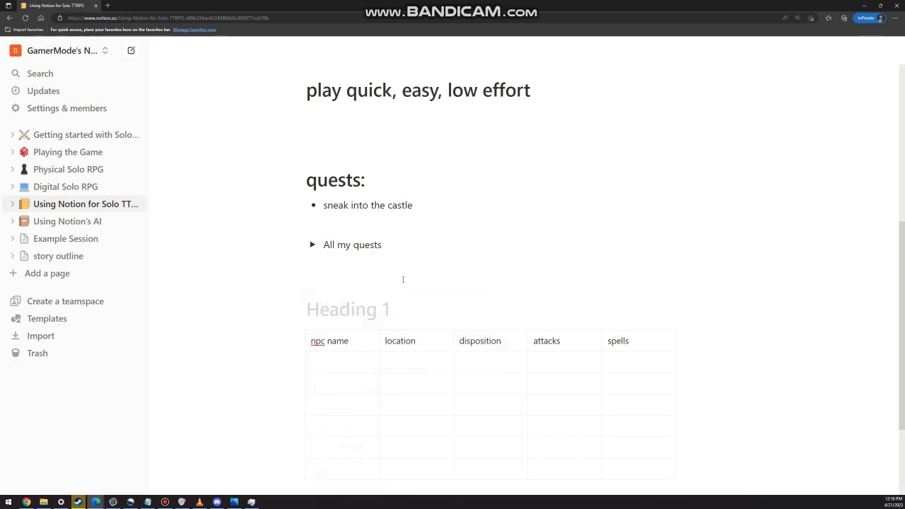
pyautogui.write('NPCS')
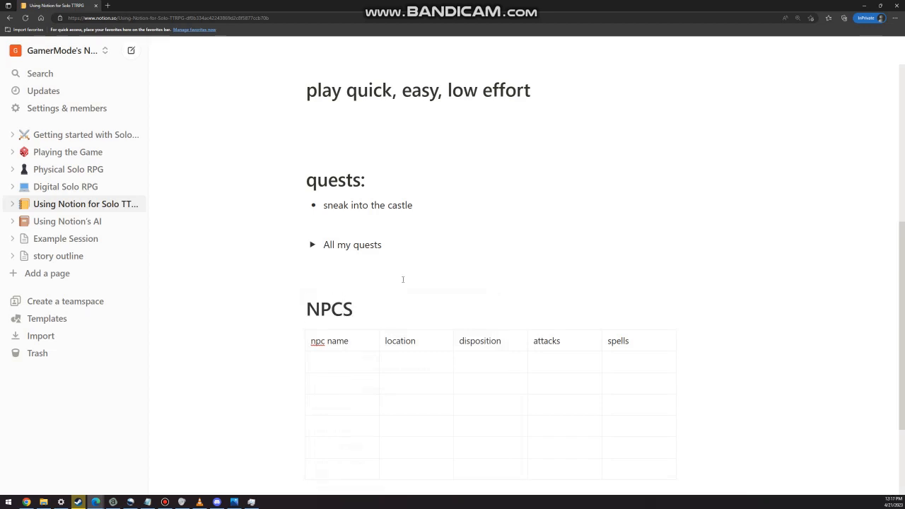
# - Review the NPCS heading and its table as one section, and compare it with the notes and quests higher up the page
pyautogui.scroll(-3, 403, 279)
pyautogui.moveTo(204, 128); pyautogui.dragTo(432, 291)
pyautogui.click(474, 363)
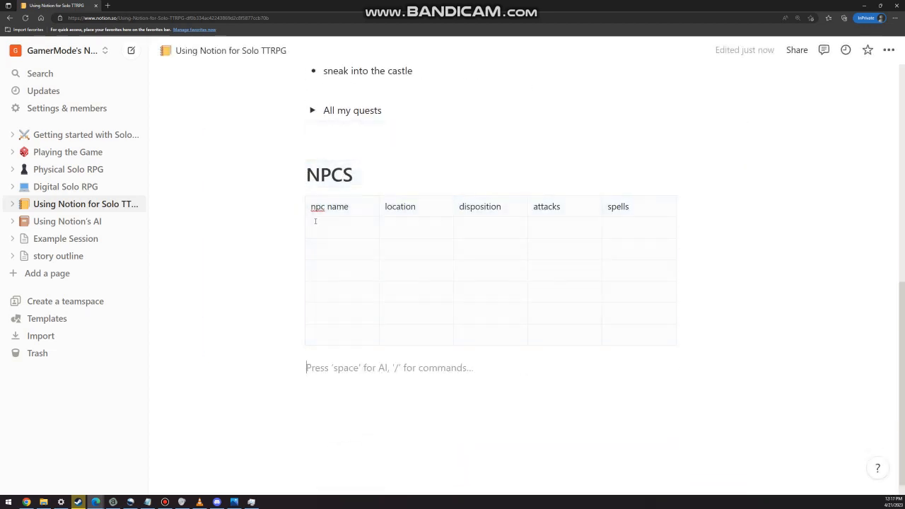
pyautogui.moveTo(267, 157); pyautogui.dragTo(493, 451)
pyautogui.click(508, 338)
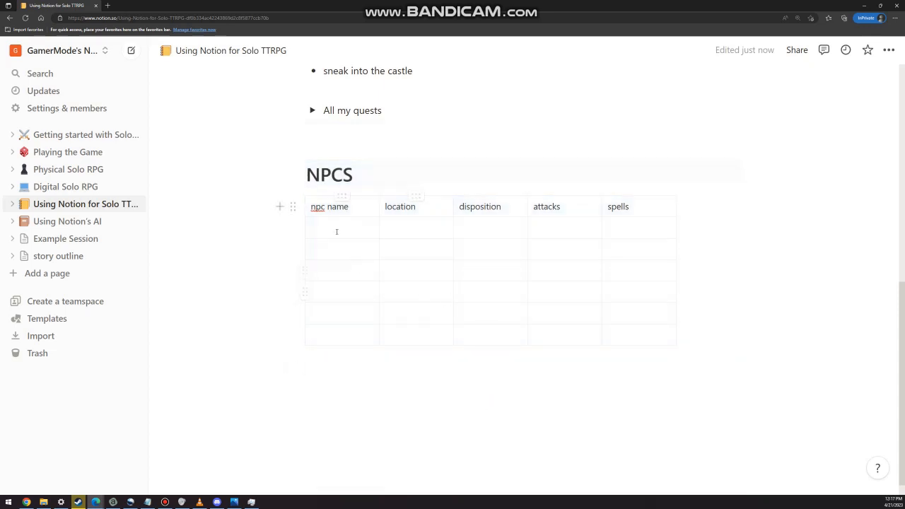
pyautogui.moveTo(255, 171); pyautogui.dragTo(448, 319)
pyautogui.click(254, 222)
pyautogui.scroll(1, 256, 222)
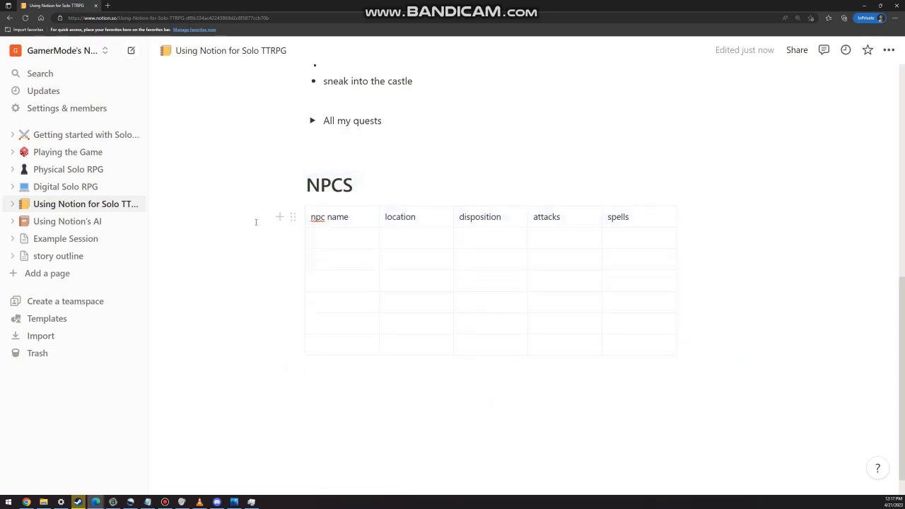
pyautogui.scroll(10, 262, 224)
pyautogui.scroll(-10, 269, 219)
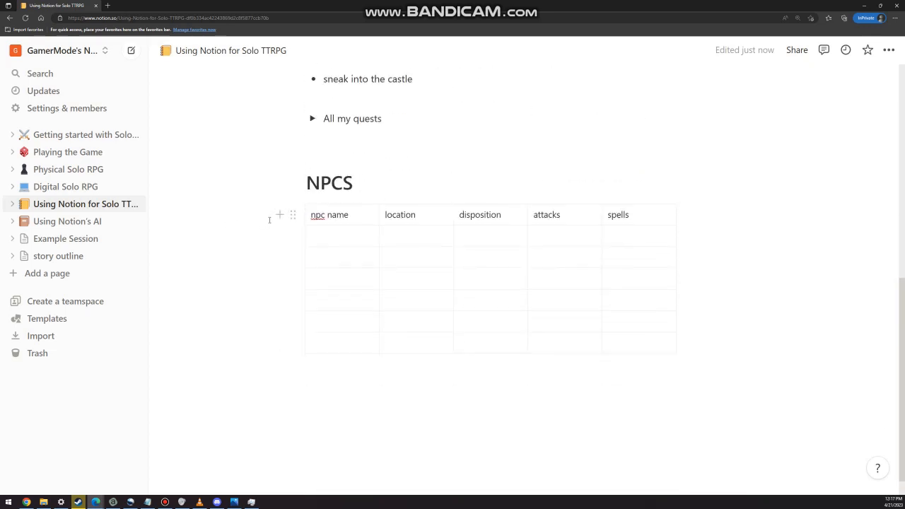
pyautogui.scroll(5, 272, 215)
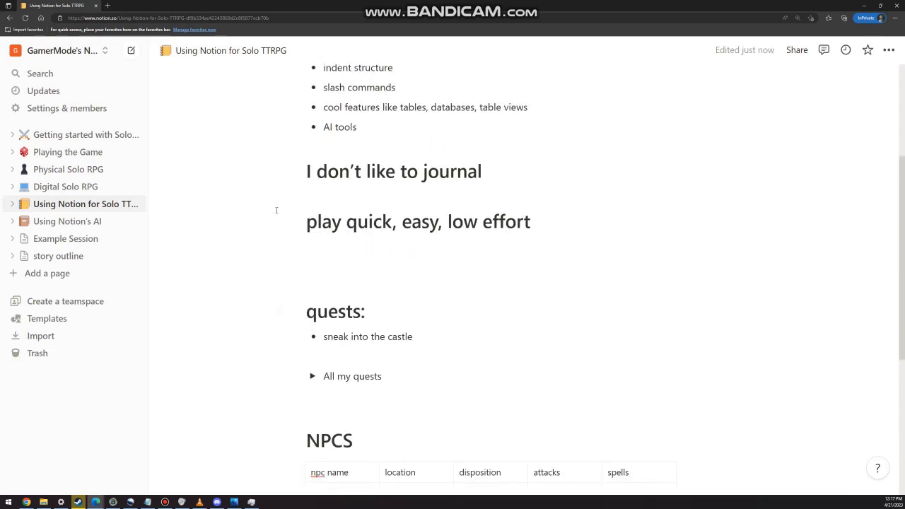
pyautogui.scroll(-3, 275, 207)
pyautogui.scroll(-2, 275, 207)
pyautogui.moveTo(250, 174); pyautogui.dragTo(471, 301)
pyautogui.moveTo(209, 174); pyautogui.dragTo(476, 284)
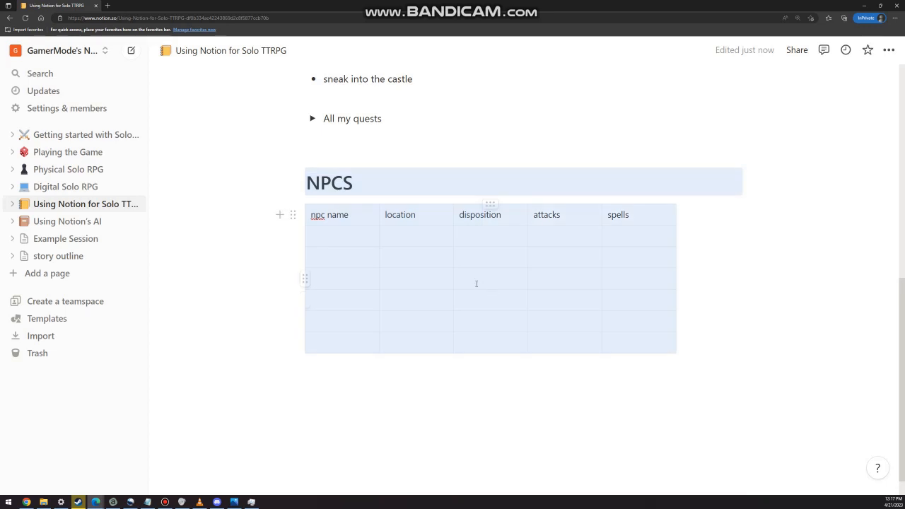
pyautogui.scroll(3, 473, 264)
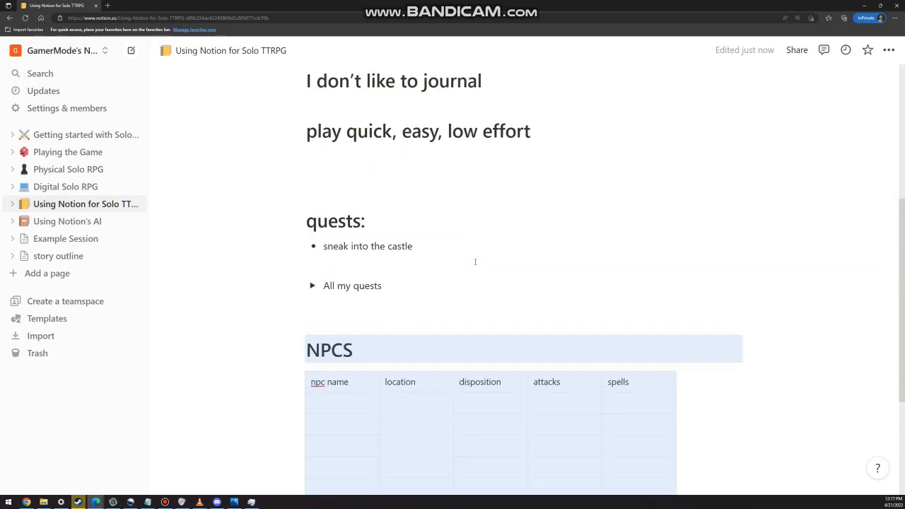
# - Look over the whole page, from the title and opening bullet list to the quests section and the NPC table
pyautogui.scroll(-2, 478, 268)
pyautogui.scroll(6, 424, 285)
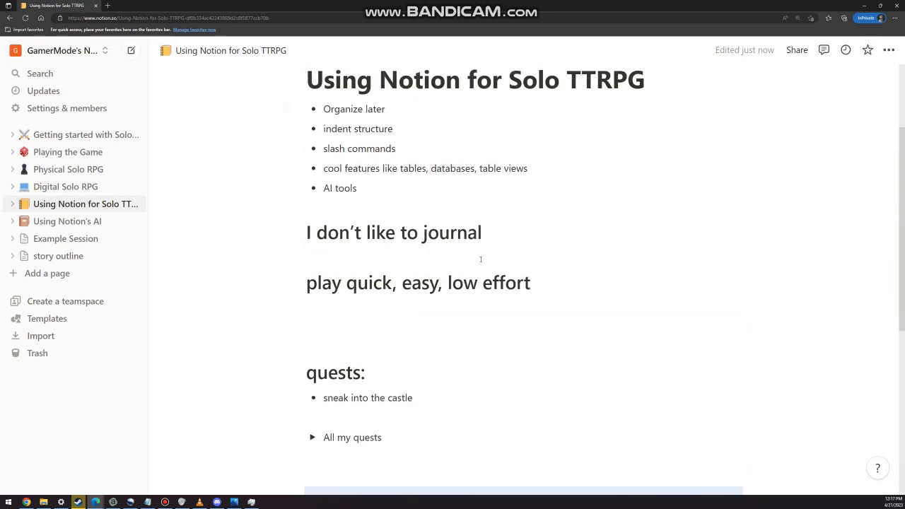
pyautogui.scroll(-7, 425, 285)
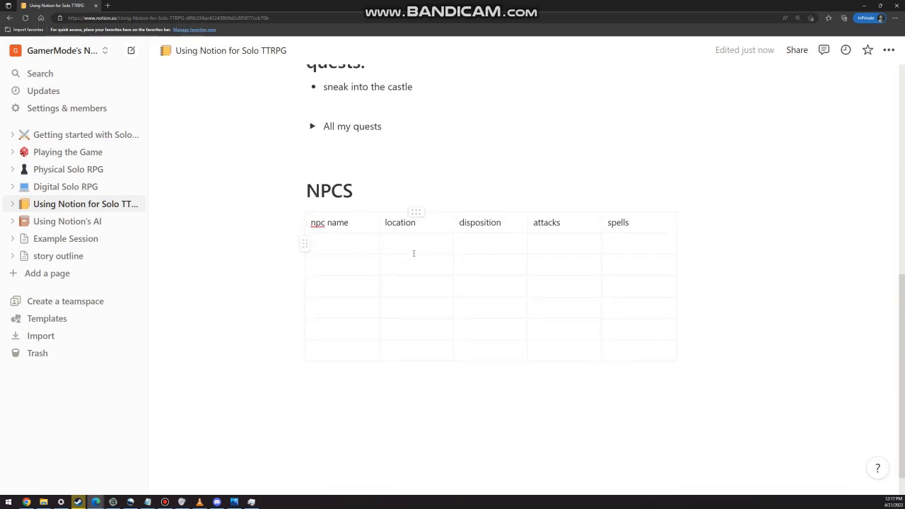
pyautogui.scroll(7, 420, 315)
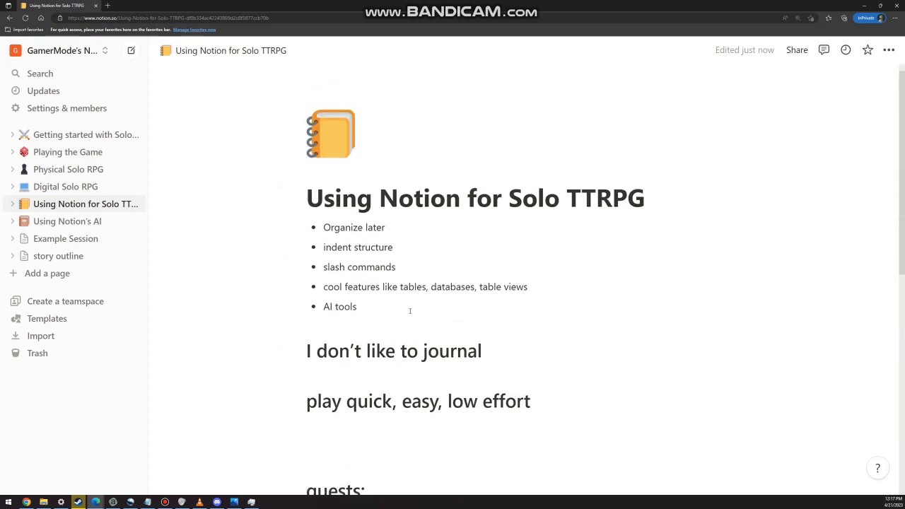
pyautogui.scroll(-4, 418, 309)
pyautogui.scroll(3, 425, 304)
pyautogui.scroll(-1, 422, 318)
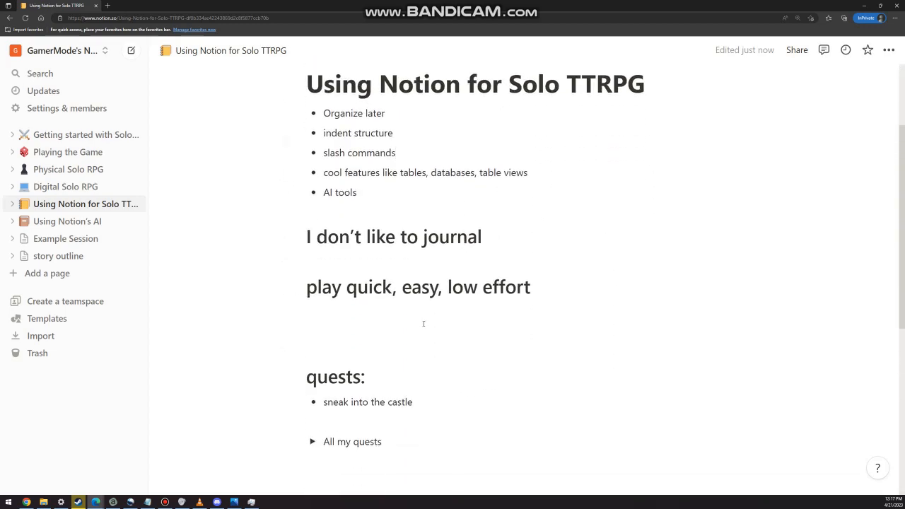
pyautogui.scroll(-2, 420, 310)
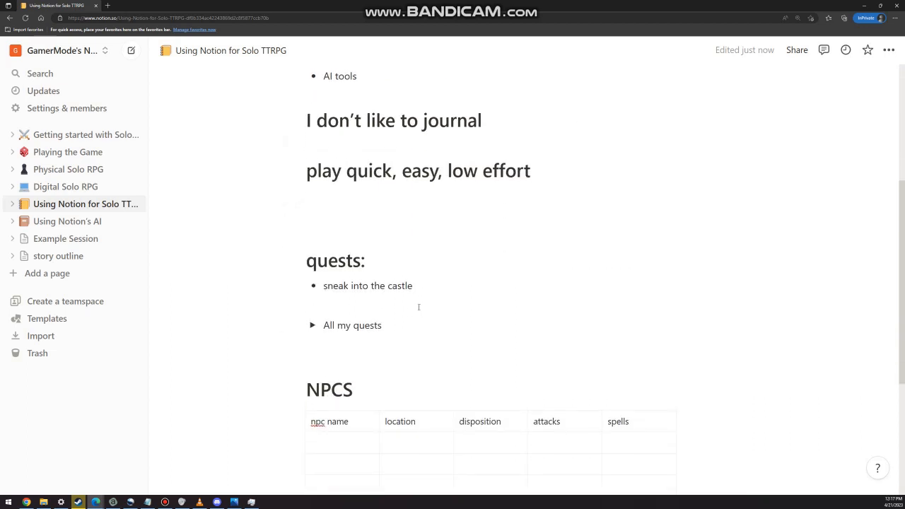
# - Write "regular text" as a plain text line in the blank space between "play quick, easy, low effort" and the quests heading
pyautogui.click(338, 224)
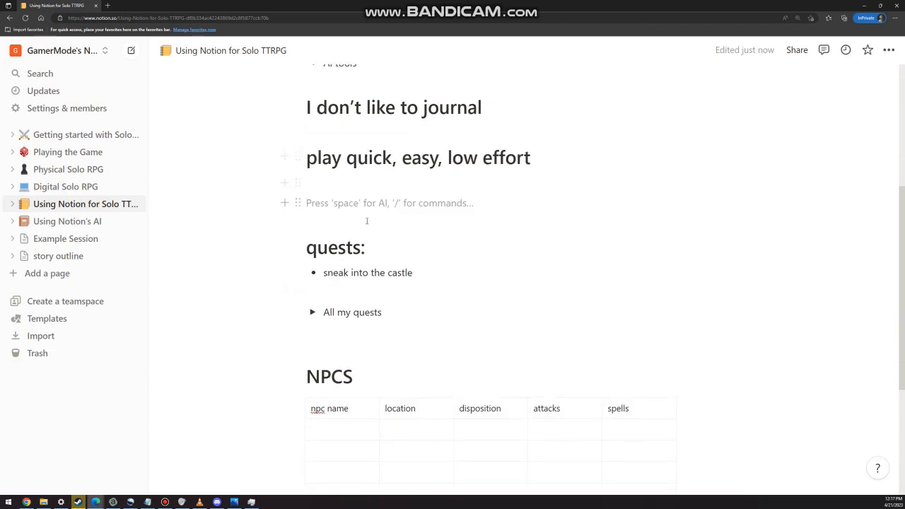
pyautogui.moveTo(401, 198); pyautogui.dragTo(328, 110)
pyautogui.click(422, 222)
pyautogui.scroll(-2, 426, 225)
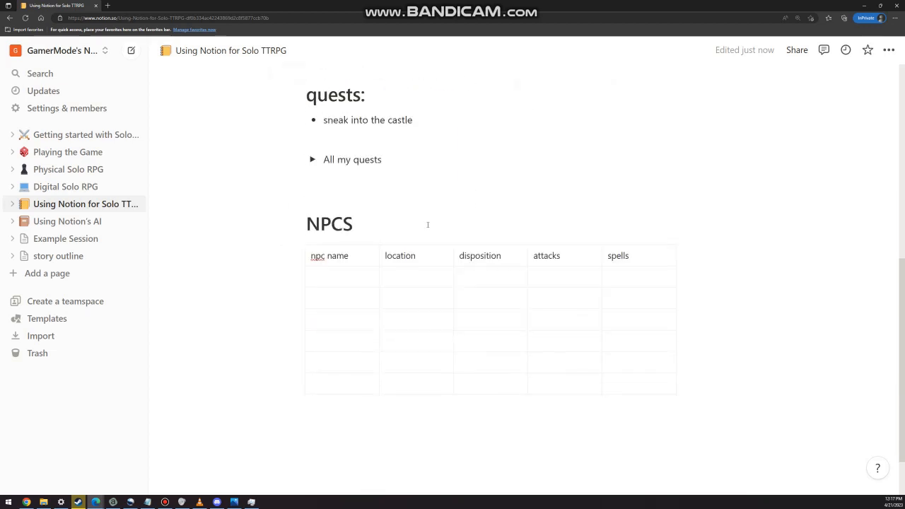
pyautogui.scroll(3, 426, 205)
pyautogui.scroll(-1, 425, 187)
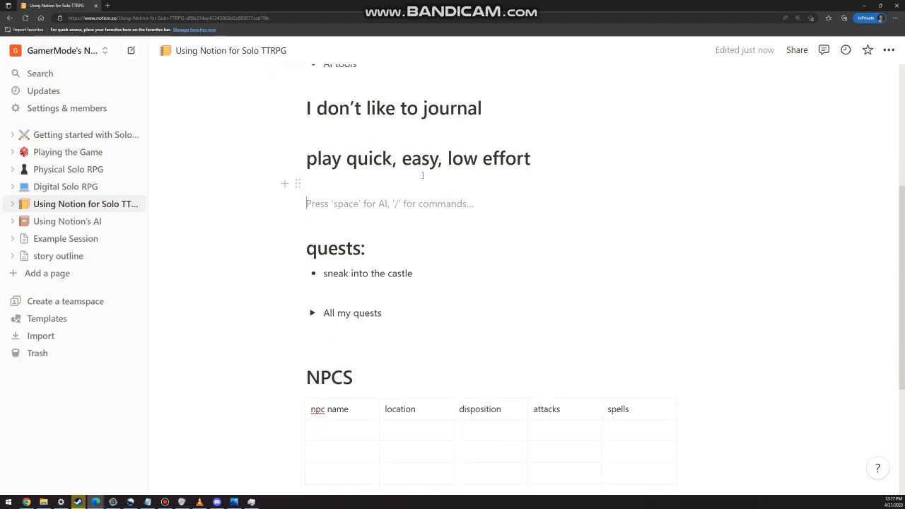
pyautogui.write('regular text')
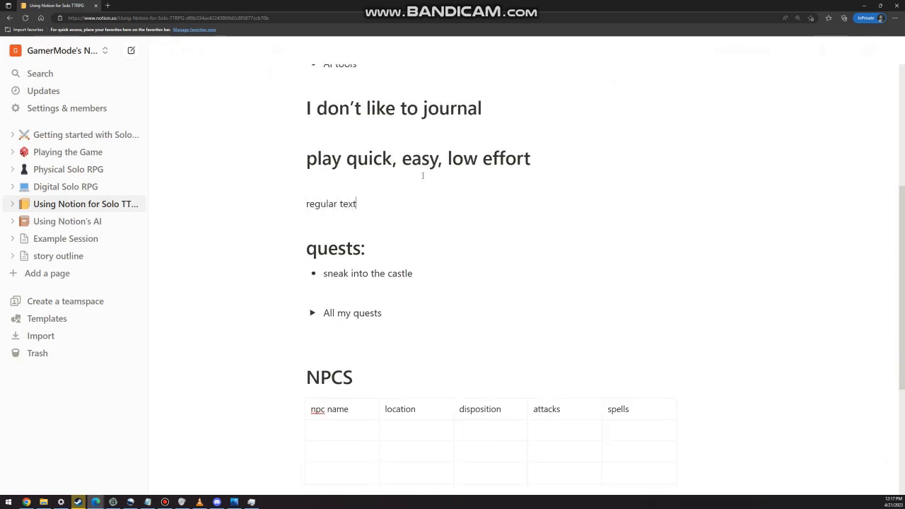
# - Add a Heading 3 block reading "heading 3" directly below the "regular text" line
pyautogui.press('Return')
pyautogui.write('/headi')
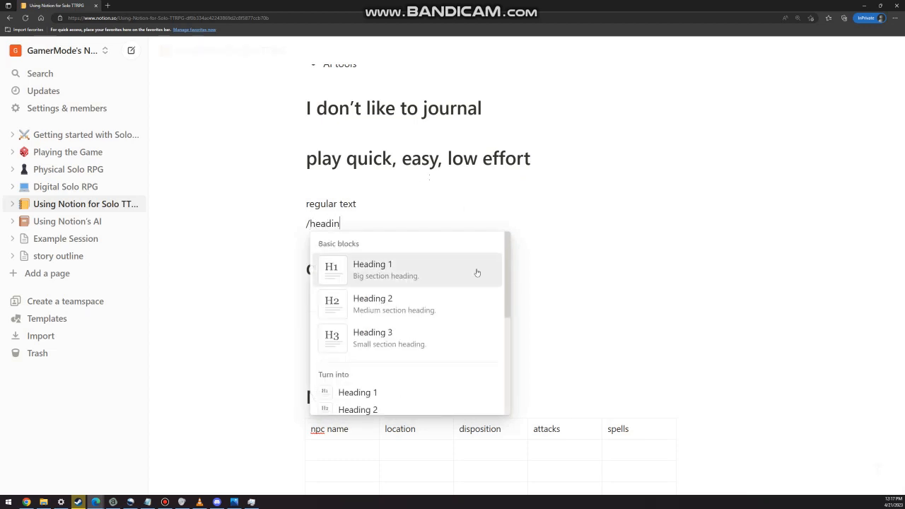
pyautogui.write('n')
pyautogui.click(410, 338)
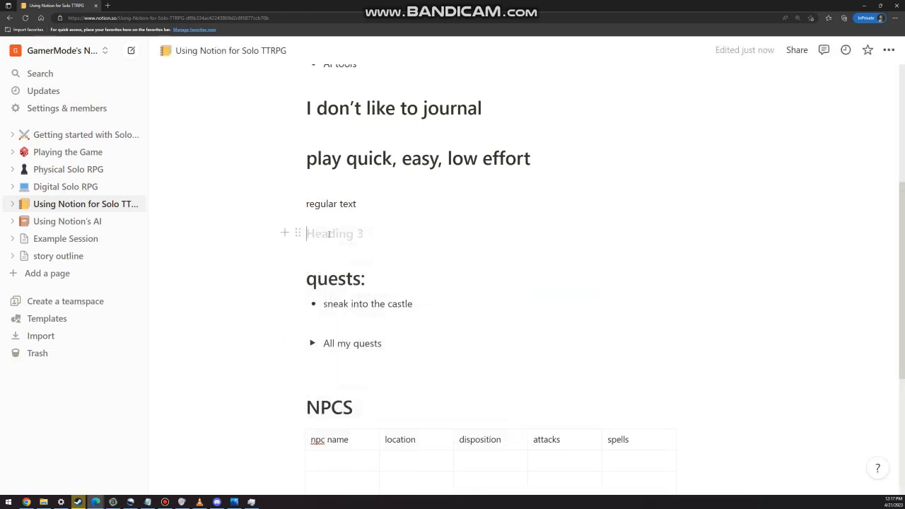
pyautogui.write('heading 3')
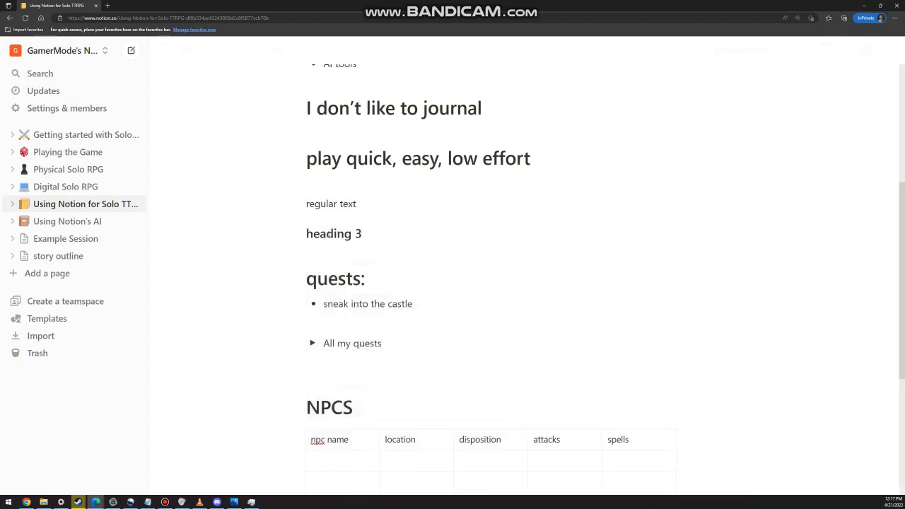
# - Below the Heading 3 sample, add a Heading 2 reading "heading 2" and a Heading 1 reading "heading 1"
pyautogui.press('Return')
pyautogui.write('/heading')
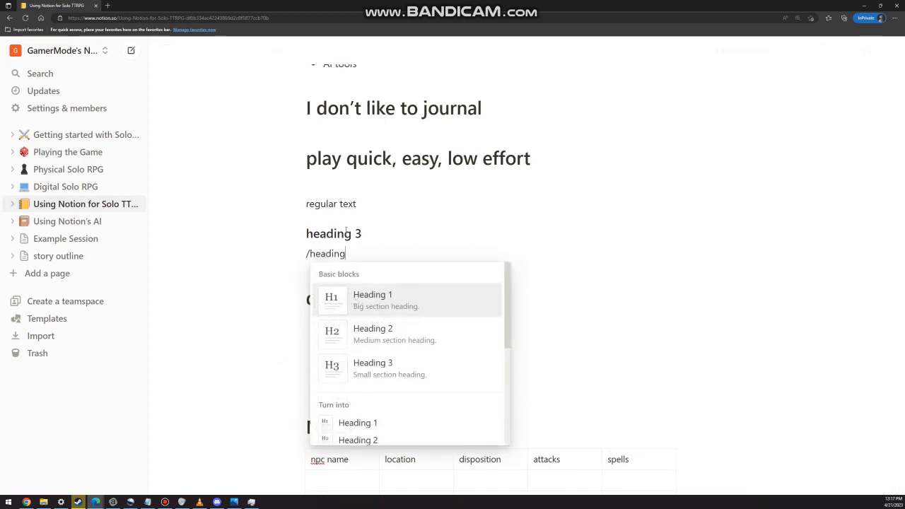
pyautogui.click(400, 338)
pyautogui.write('heading 2')
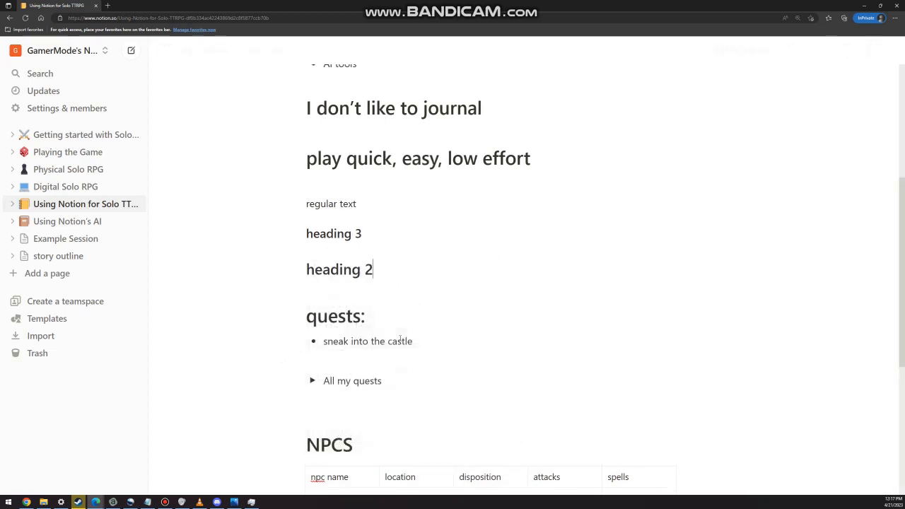
pyautogui.press('Return')
pyautogui.write('/heading')
pyautogui.click(400, 338)
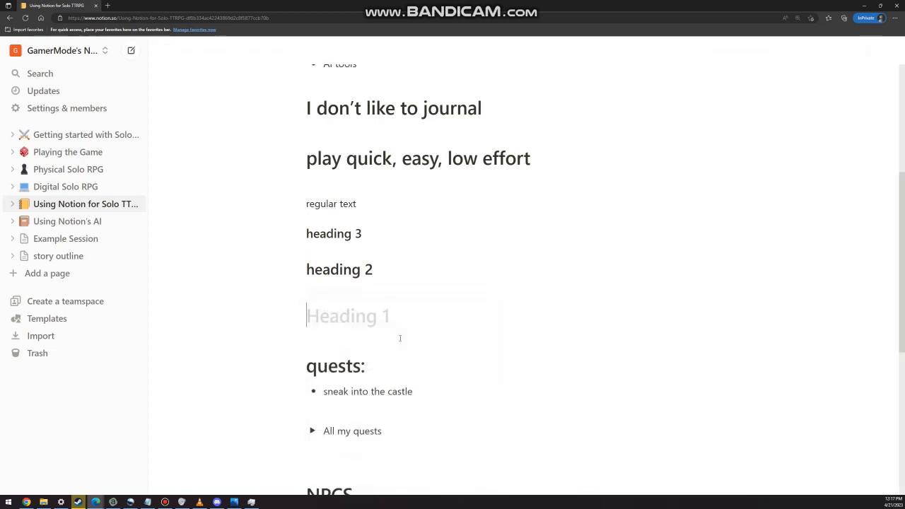
pyautogui.write('heading 1')
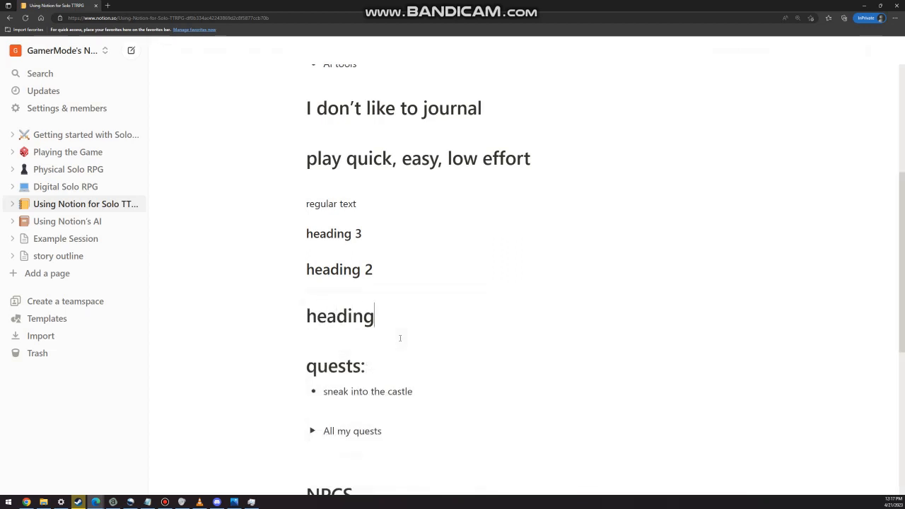
# - Examine the sample text sizes and the "indent structure" point in the bullet list under the page title
pyautogui.scroll(-1, 365, 285)
pyautogui.scroll(3, 364, 285)
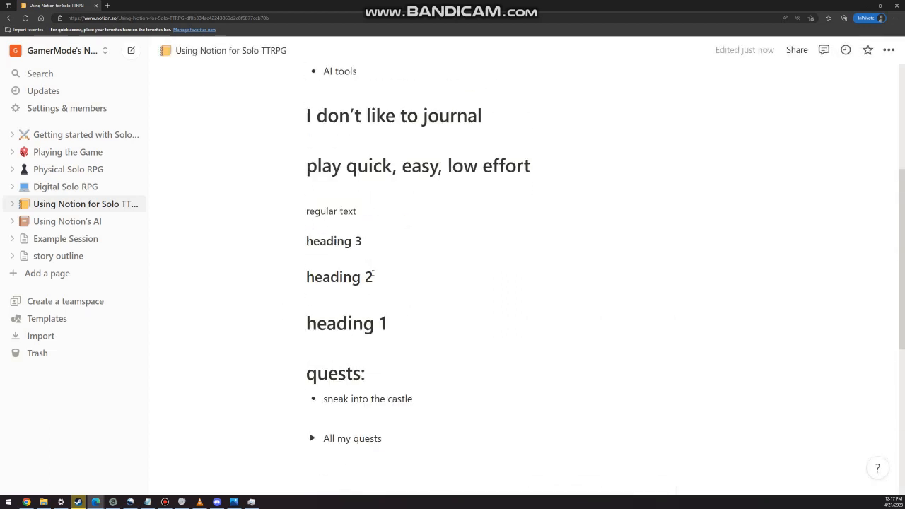
pyautogui.scroll(1, 387, 256)
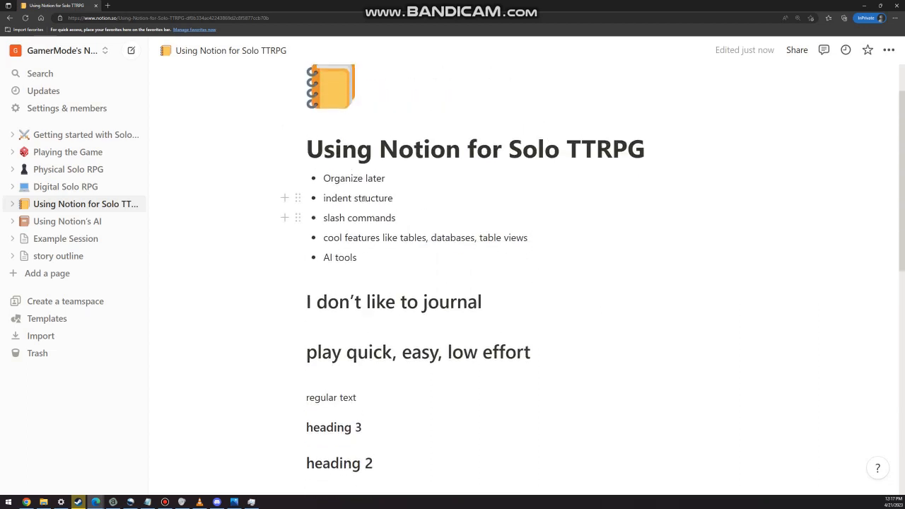
pyautogui.tripleClick(394, 187)
pyautogui.click(399, 212)
# - Add a Heading 2 below the NPC table reading "Sneak into the castle, steal the gem"
pyautogui.scroll(-4, 402, 206)
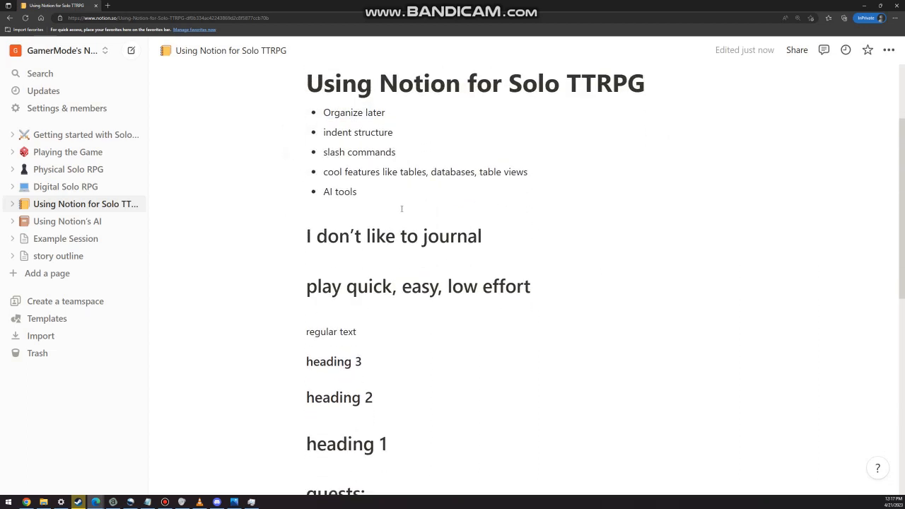
pyautogui.scroll(-3, 402, 205)
pyautogui.click(373, 347)
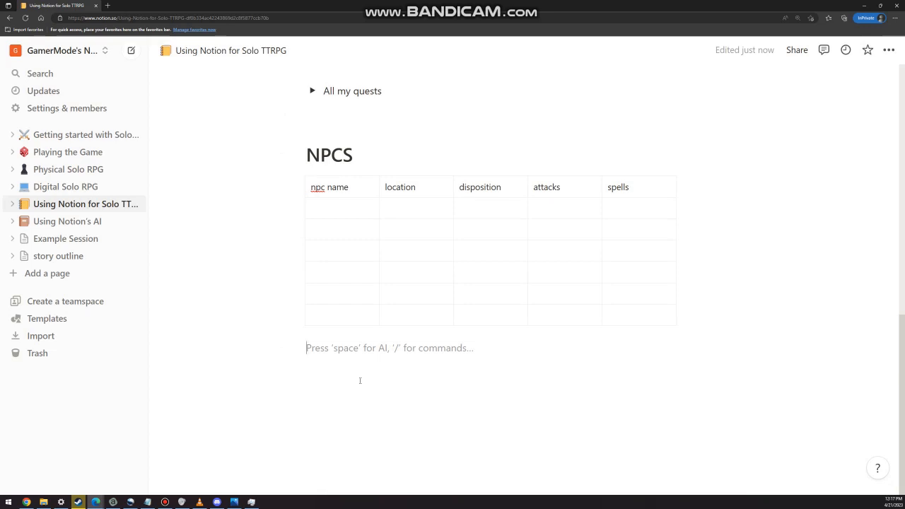
pyautogui.write('/heading')
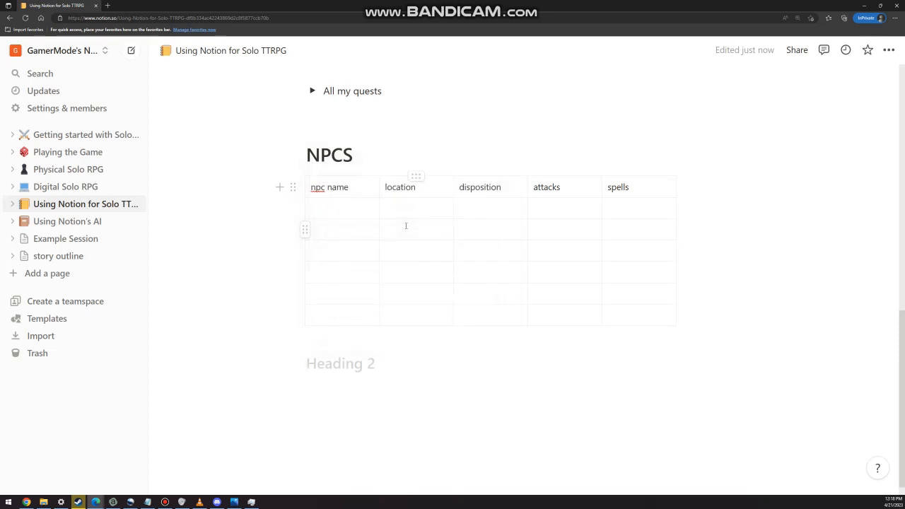
pyautogui.write('Sneak into th')
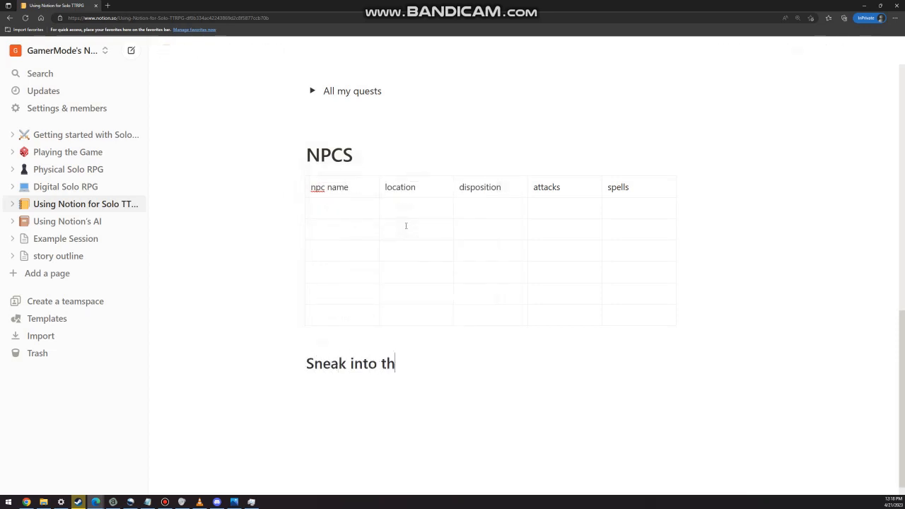
pyautogui.write('e castle, s')
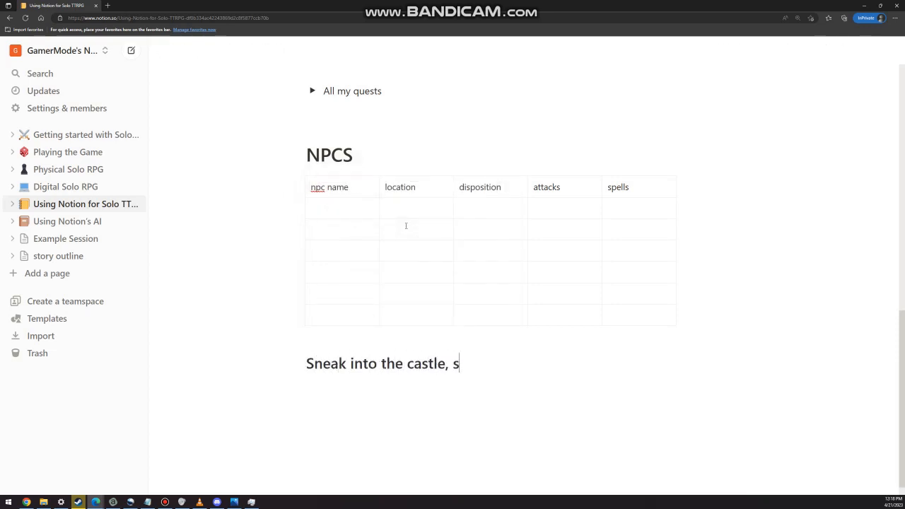
pyautogui.write('teal,')
pyautogui.press('BackSpace')
pyautogui.press('BackSpace')
pyautogui.write('the gem')
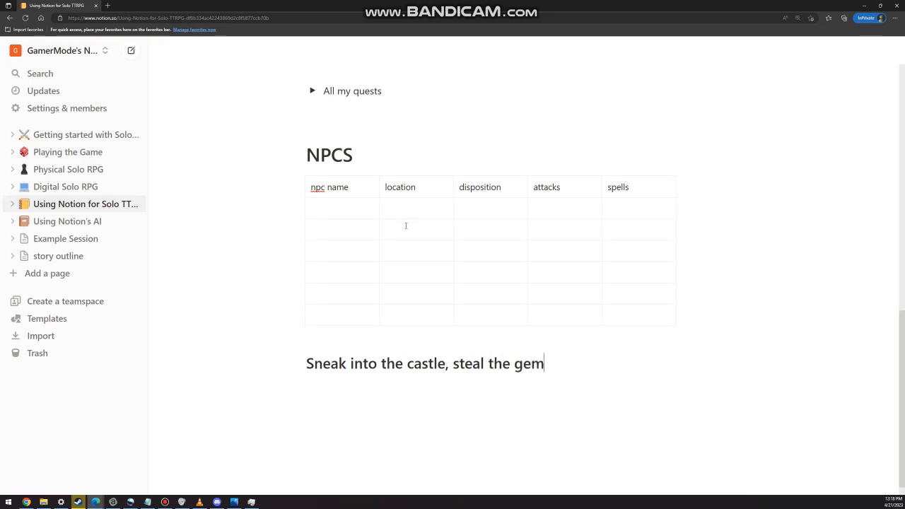
# - Under the castle heading, add a bullet reading "stealth check successful getting into the library window"
pyautogui.press('Return')
pyautogui.write('- stealth chek')
pyautogui.press('BackSpace')
pyautogui.write('ck successful getting into the ')
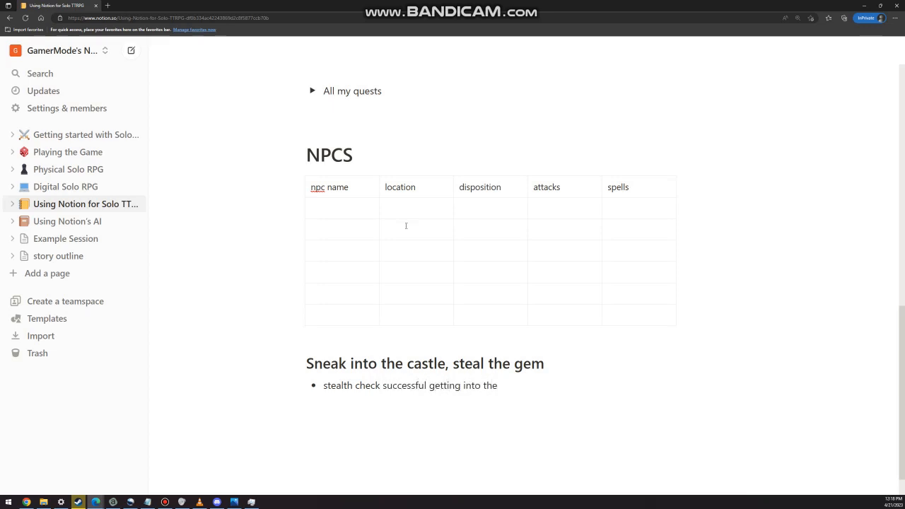
pyautogui.write('library window')
# - Add the indented sub-bullets "guards were clueless" and "zipline still attached" beneath the stealth check bullet
pyautogui.press('Return')
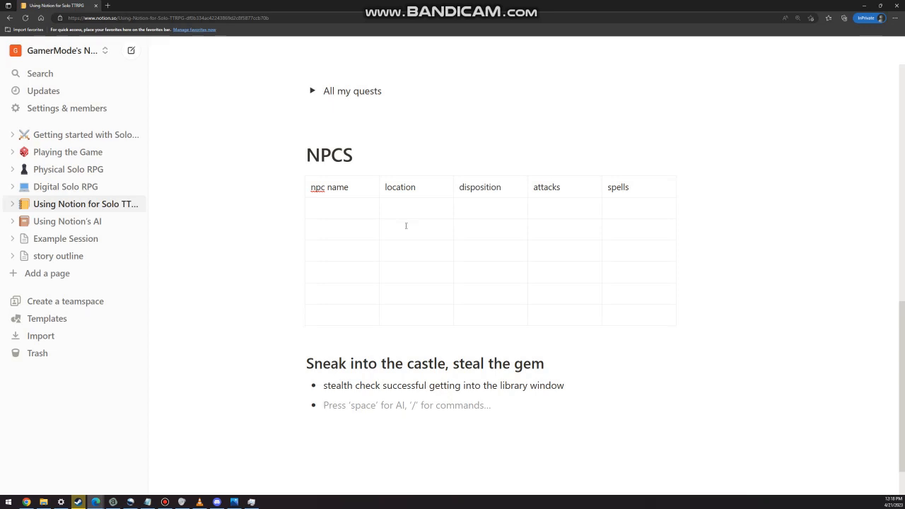
pyautogui.press('Tab')
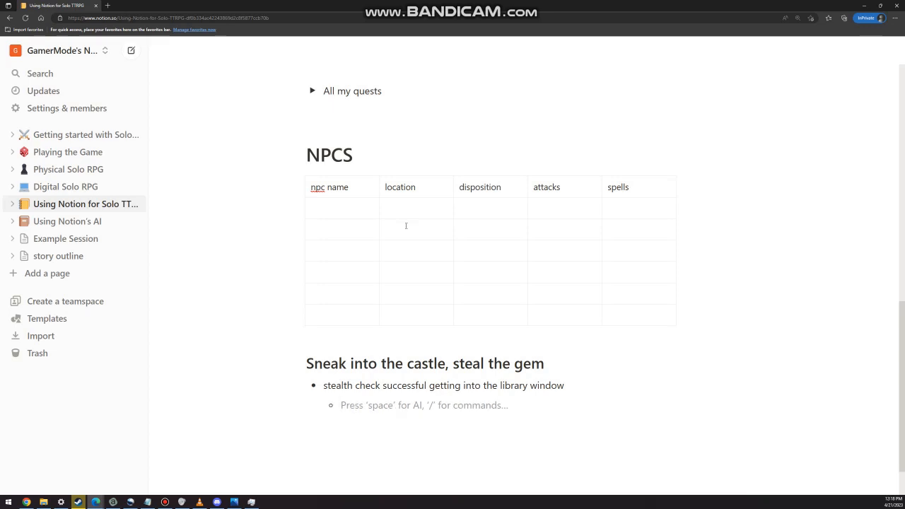
pyautogui.write('guardsd were clueless')
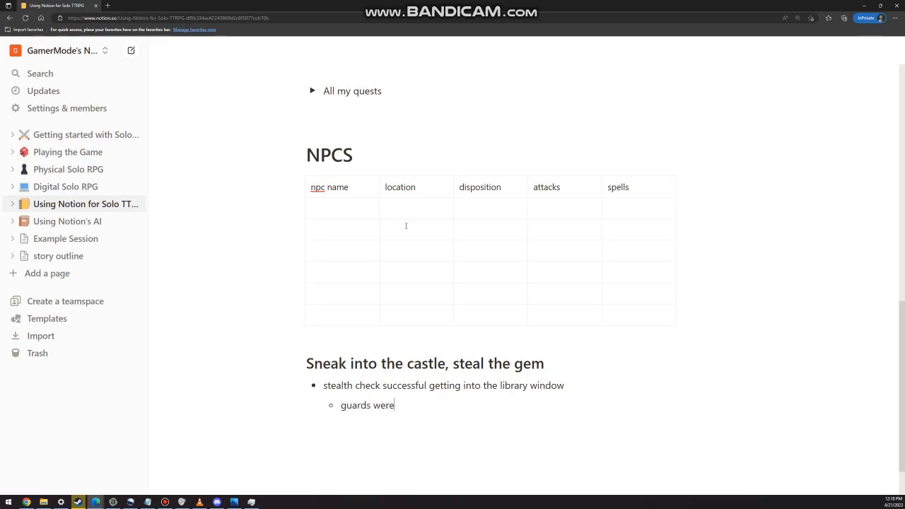
pyautogui.press('Return')
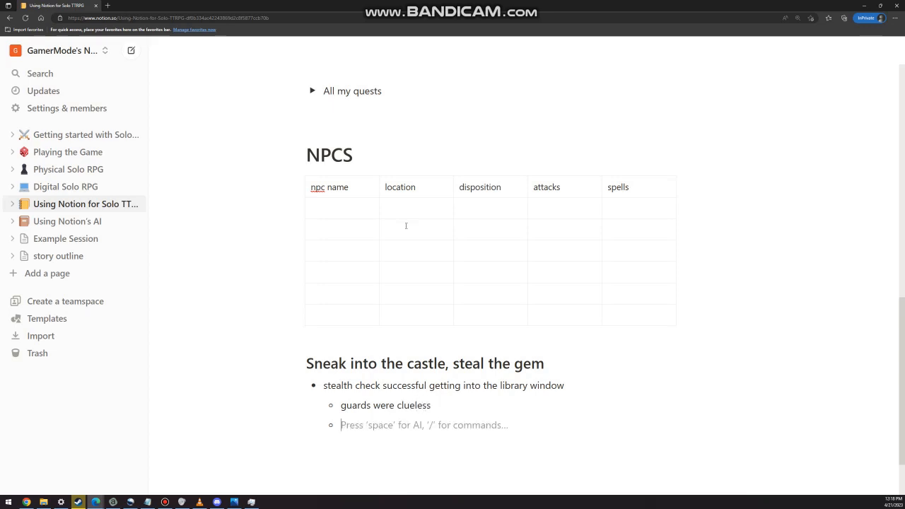
pyautogui.write('ziplnene ')
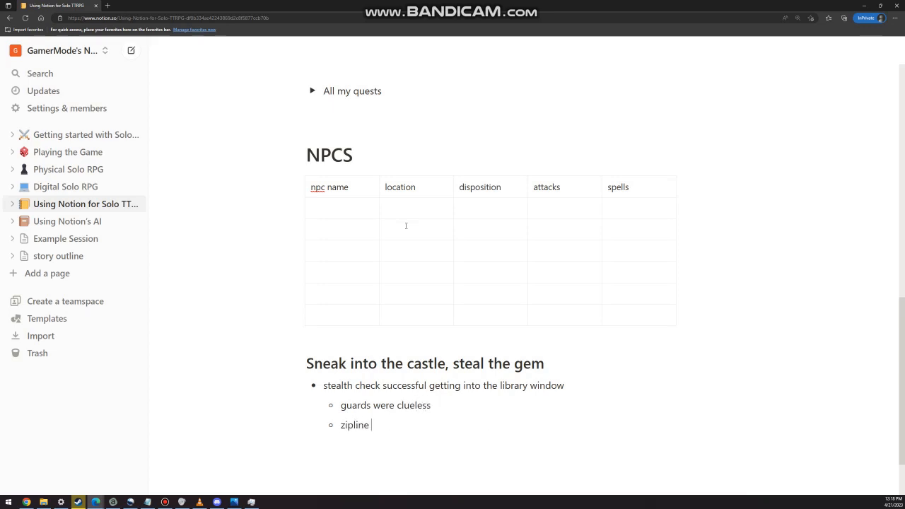
pyautogui.write('still attached')
pyautogui.press('Return')
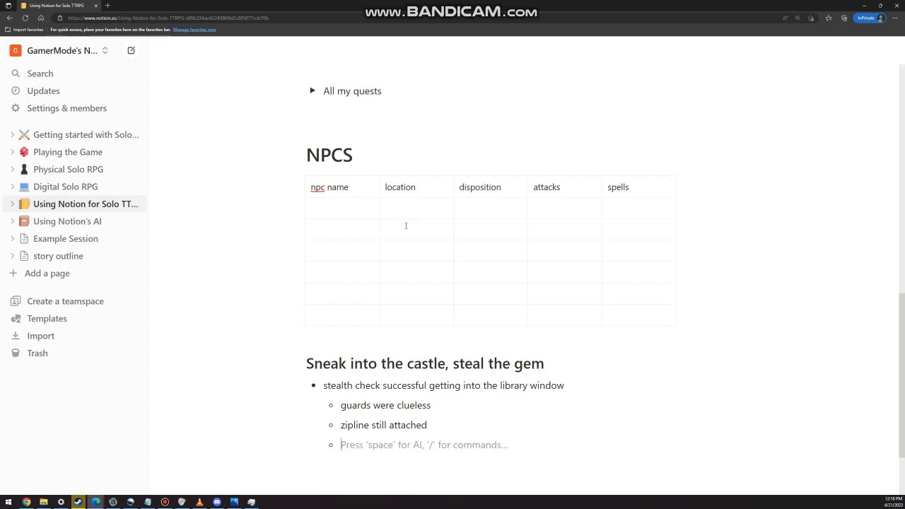
# - Review the castle heist heading with its nested bullets, and highlight the "indent structure" point in the list under the page title
pyautogui.scroll(3, 398, 212)
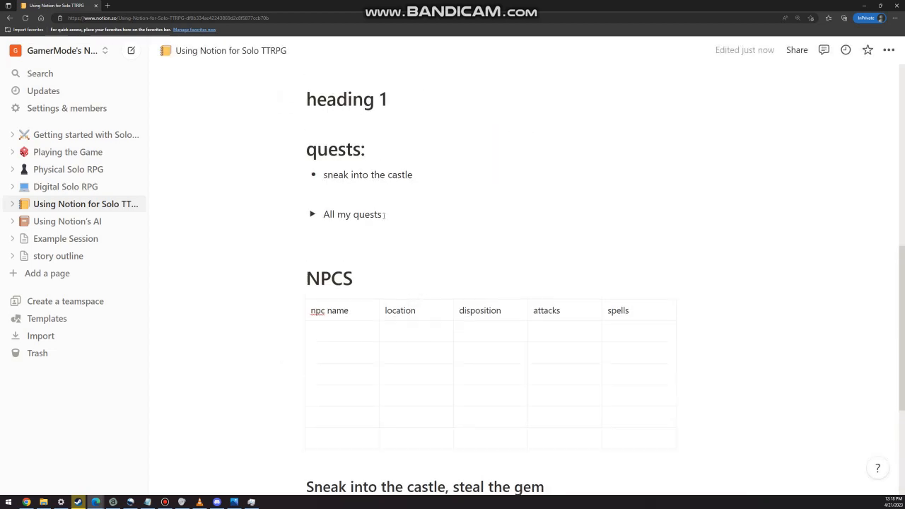
pyautogui.scroll(-5, 378, 192)
pyautogui.moveTo(272, 253); pyautogui.dragTo(425, 399)
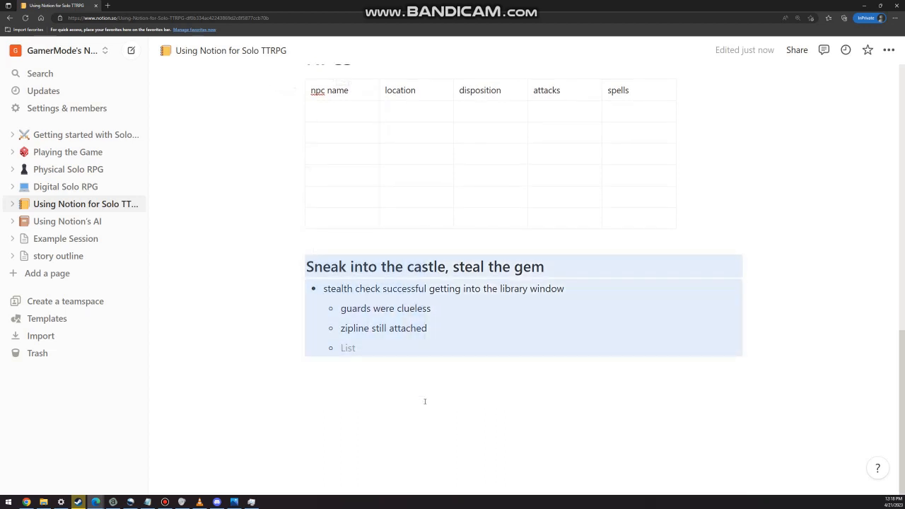
pyautogui.click(424, 400)
pyautogui.scroll(15, 380, 260)
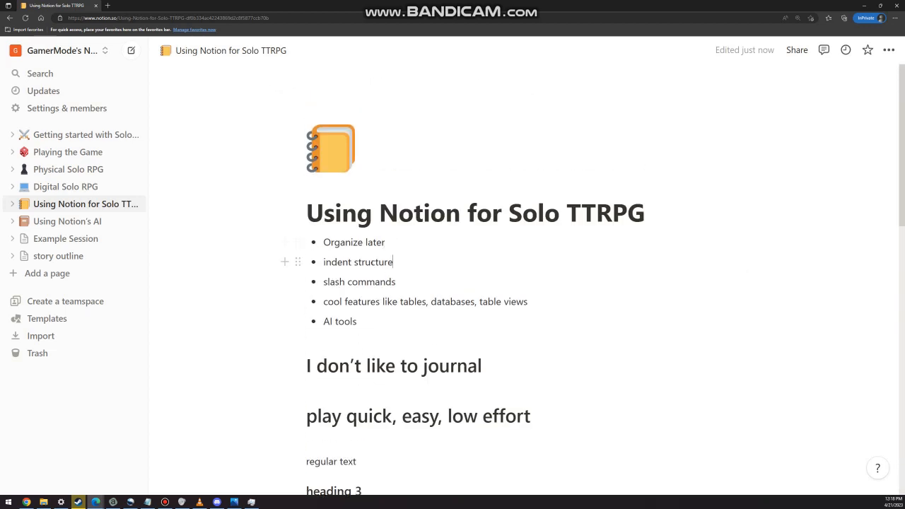
pyautogui.moveTo(393, 261); pyautogui.dragTo(324, 263)
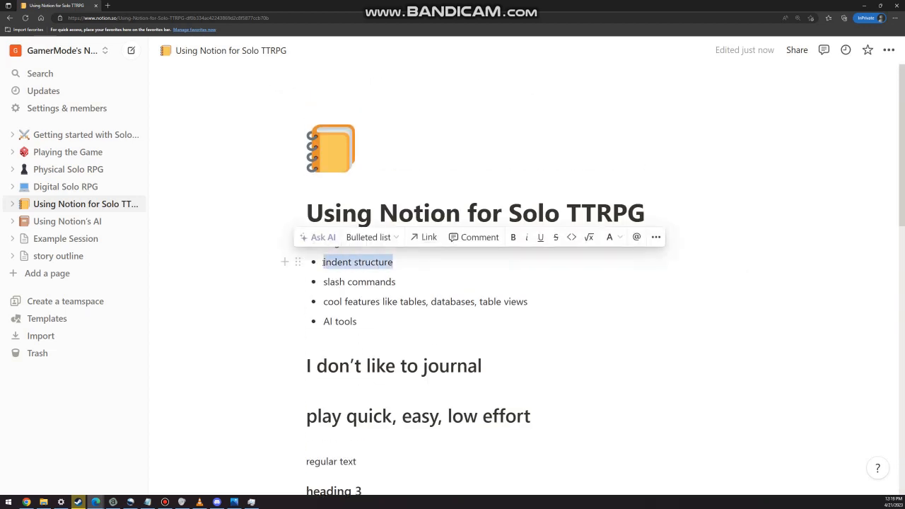
# - Under the "zipline still attached" bullet in the castle section, add an indented bullet reading "guards discovered the zipline"
pyautogui.scroll(-2, 407, 272)
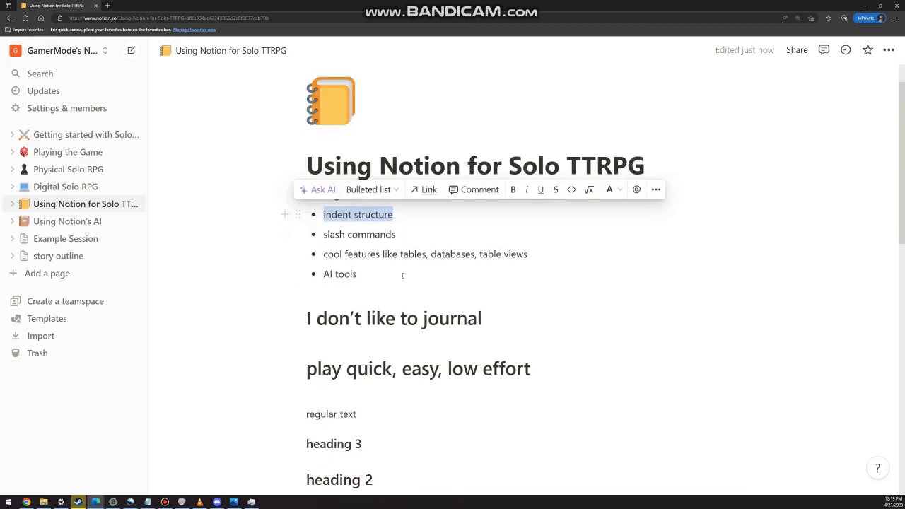
pyautogui.scroll(-10, 382, 212)
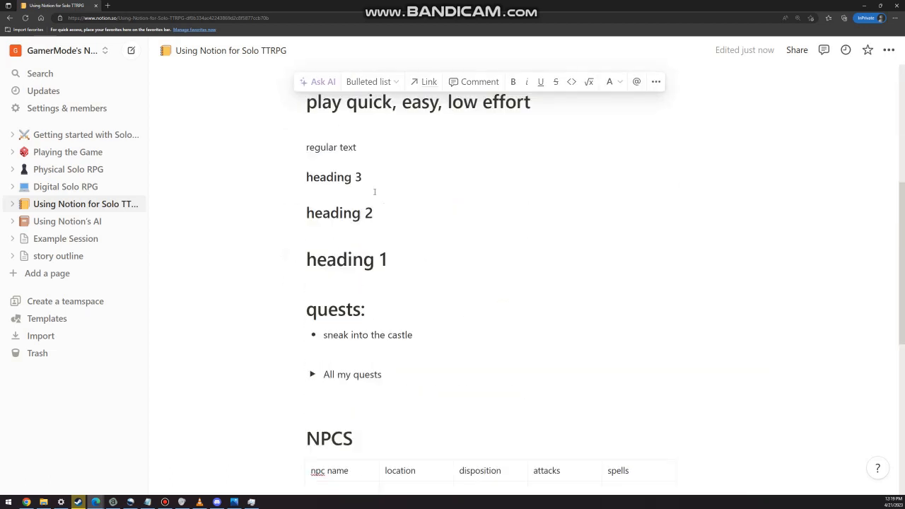
pyautogui.scroll(-5, 410, 242)
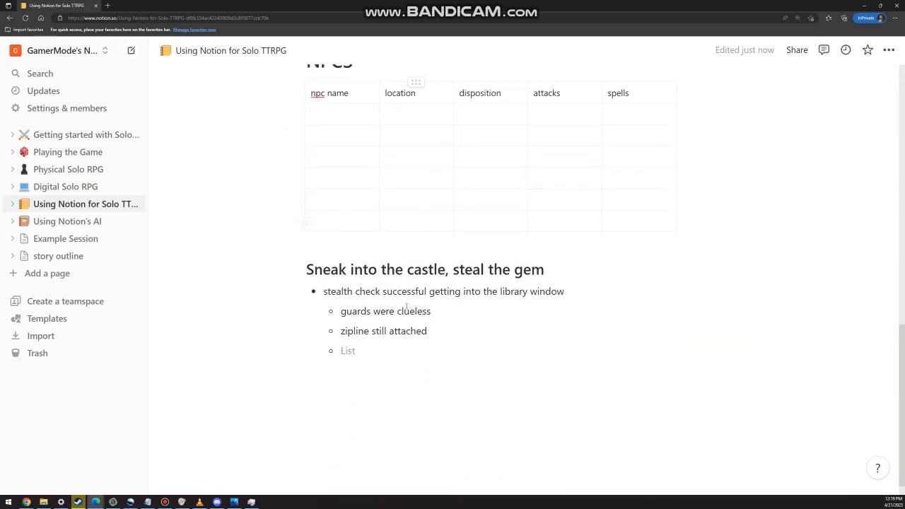
pyautogui.click(444, 318)
pyautogui.press('Return')
pyautogui.press('Tab')
pyautogui.write('guards disc over')
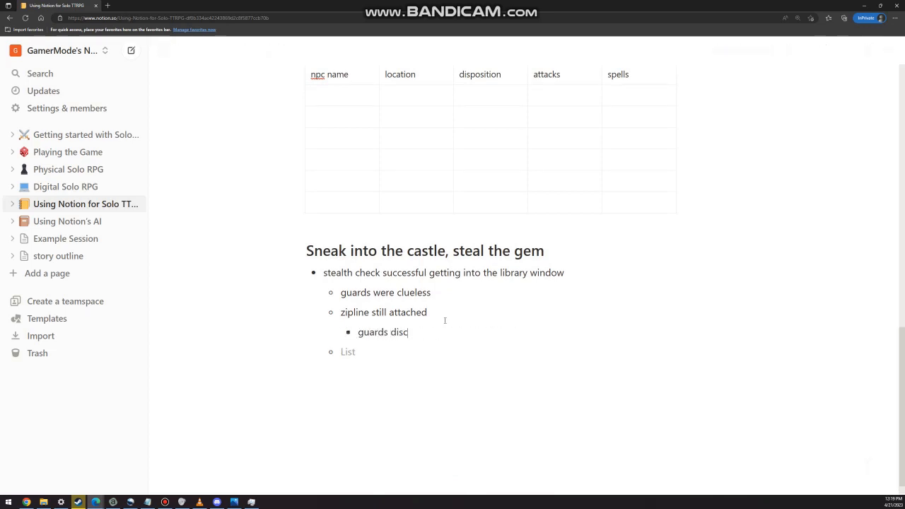
pyautogui.press('BackSpace')
pyautogui.press('BackSpace')
pyautogui.press('BackSpace')
pyautogui.press('BackSpace')
pyautogui.press('BackSpace')
pyautogui.write('overed the zipline')
# - Add the indented sub-bullets "2 guards" and "they rang the alarm" beneath "guards discovered the zipline"
pyautogui.press('Return')
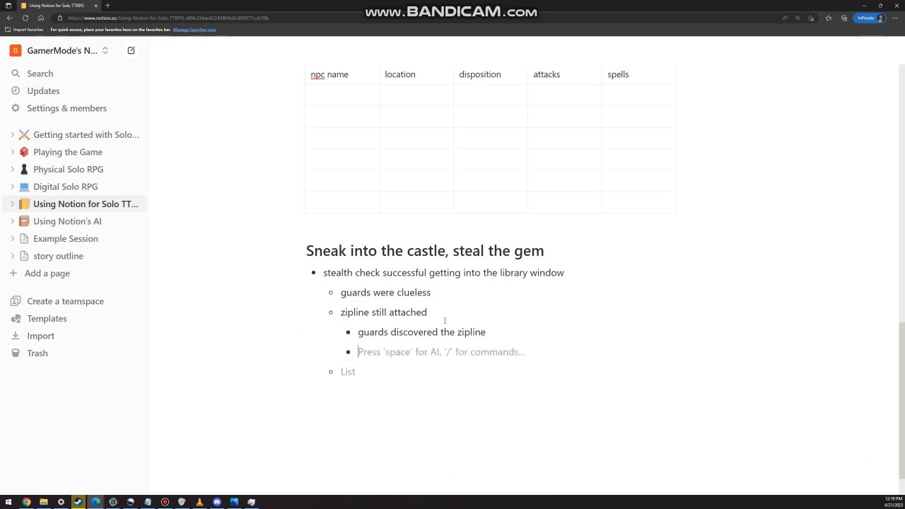
pyautogui.press('Tab')
pyautogui.write('2 guards')
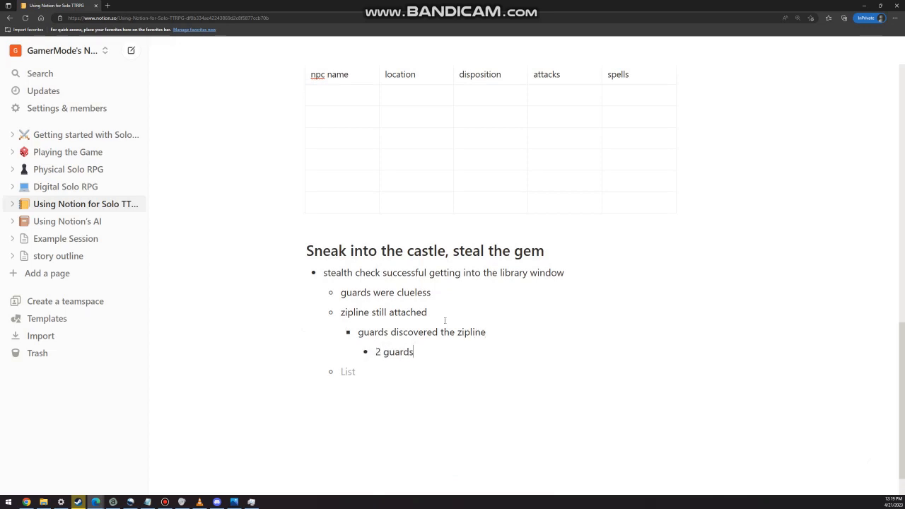
pyautogui.press('Return')
pyautogui.write('tgh')
pyautogui.write('ey ran ')
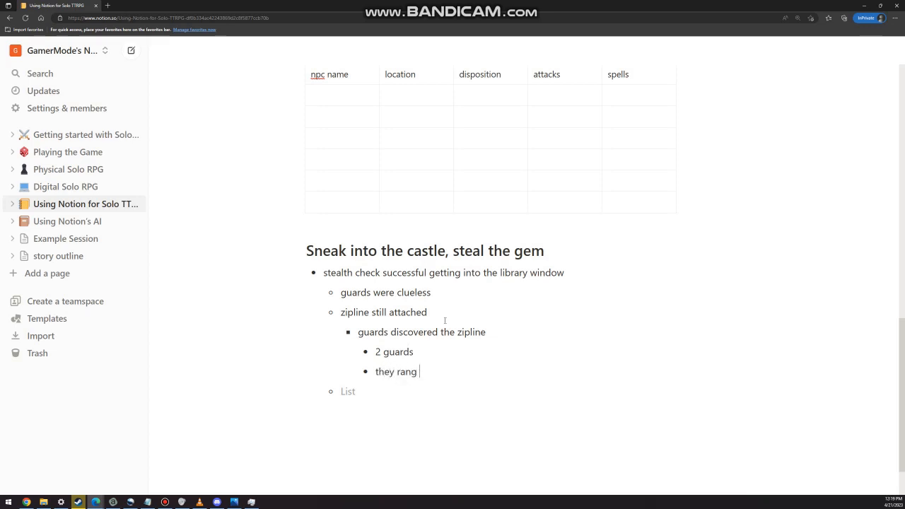
pyautogui.write('the alarm')
# - Add a new bullet at the outermost list level of the castle section reading "alarm goes off!!!"
pyautogui.press('Return')
pyautogui.hotkey('shift', 'Tab')
pyautogui.hotkey('shift', 'Tab')
pyautogui.hotkey('shift', 'Tab')
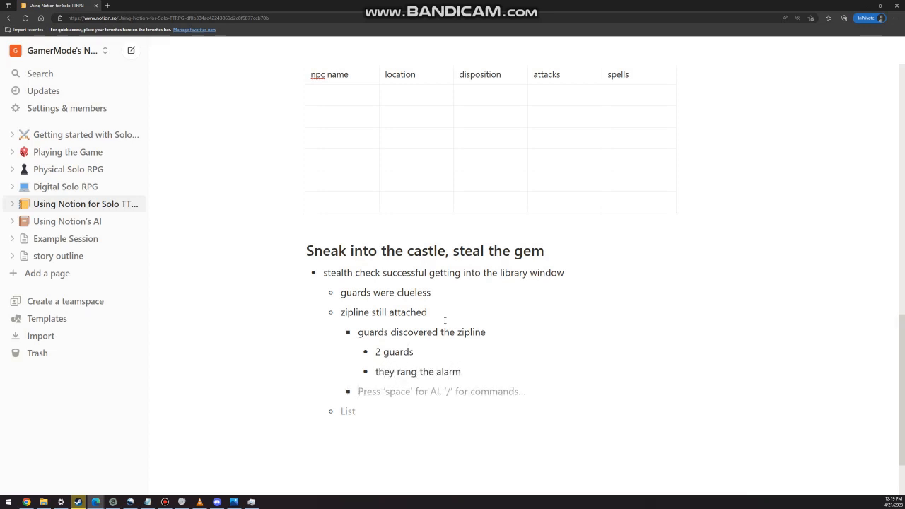
pyautogui.write('alarm')
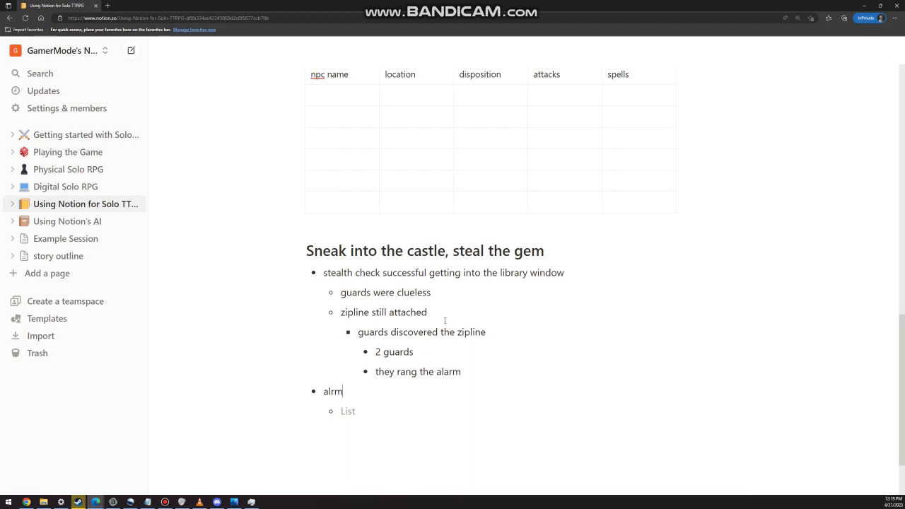
pyautogui.press('BackSpace')
pyautogui.press('BackSpace')
pyautogui.write('alarm goes off!!')
# - Highlight the castle heist heading with all its nested bullets and review the page from its title list down to that section
pyautogui.moveTo(246, 270); pyautogui.dragTo(525, 486)
pyautogui.click(480, 407)
pyautogui.moveTo(501, 417); pyautogui.dragTo(304, 151)
pyautogui.scroll(5, 320, 250)
pyautogui.scroll(-5, 320, 250)
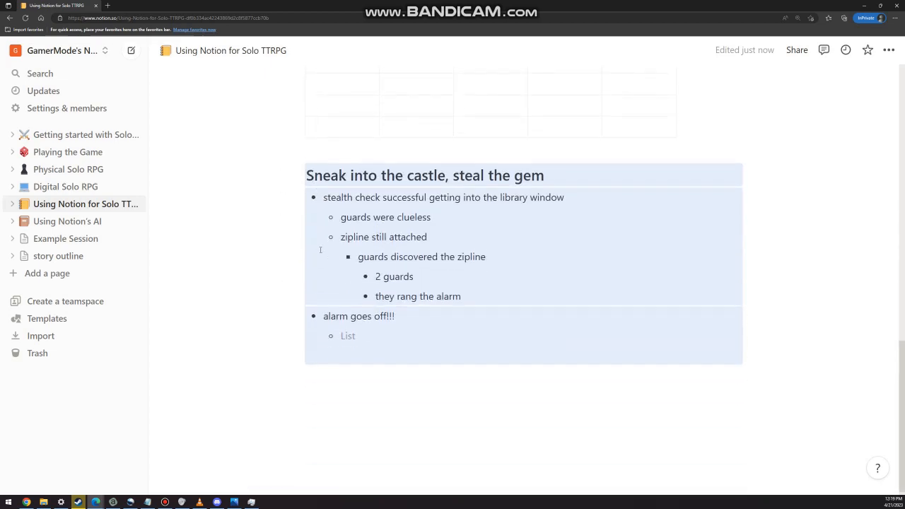
pyautogui.click(276, 172)
pyautogui.moveTo(239, 157); pyautogui.dragTo(485, 350)
pyautogui.click(481, 348)
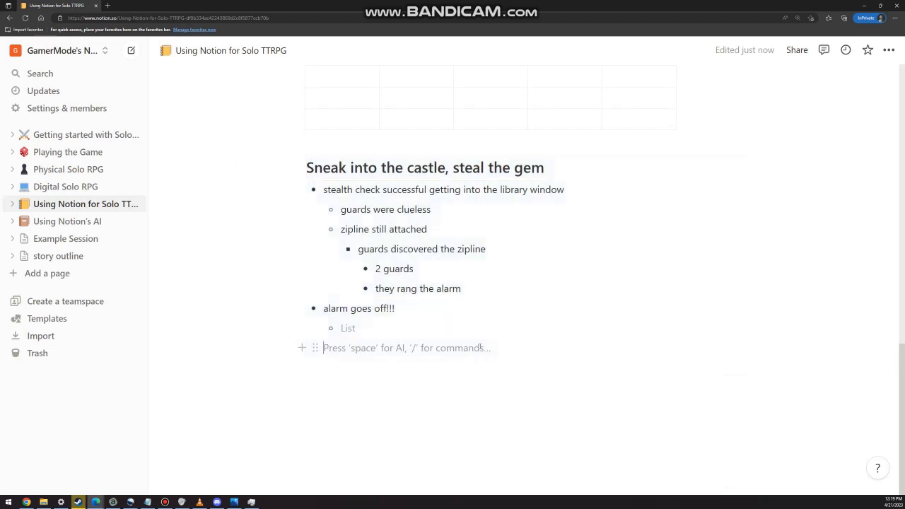
pyautogui.scroll(4, 460, 318)
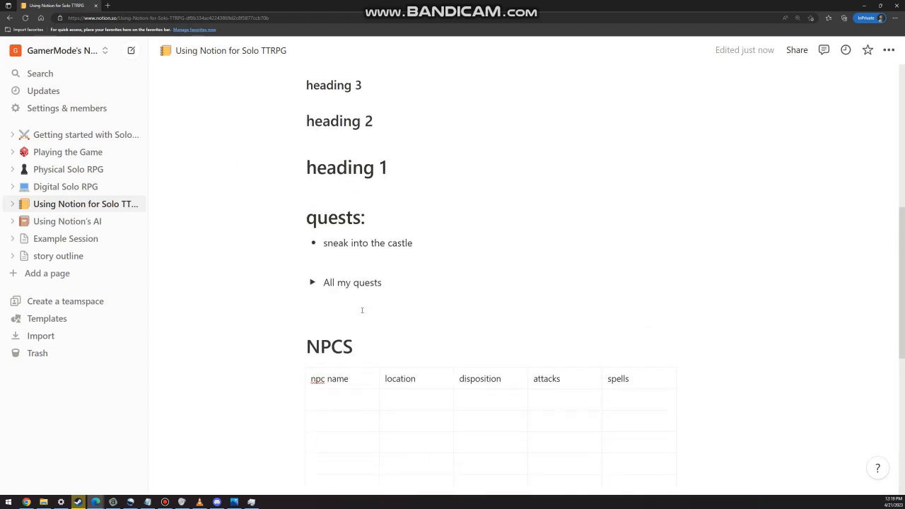
pyautogui.scroll(-5, 362, 310)
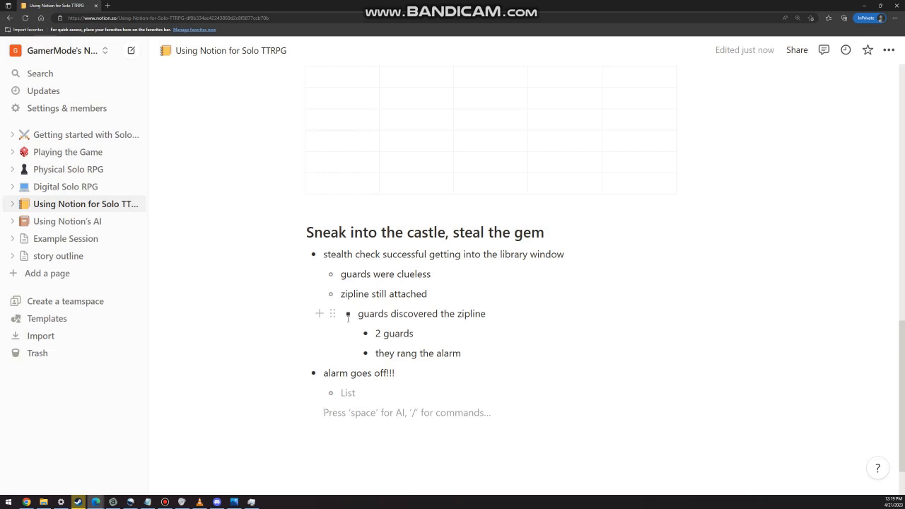
pyautogui.moveTo(261, 227); pyautogui.dragTo(460, 411)
pyautogui.scroll(12, 452, 396)
pyautogui.scroll(-11, 456, 343)
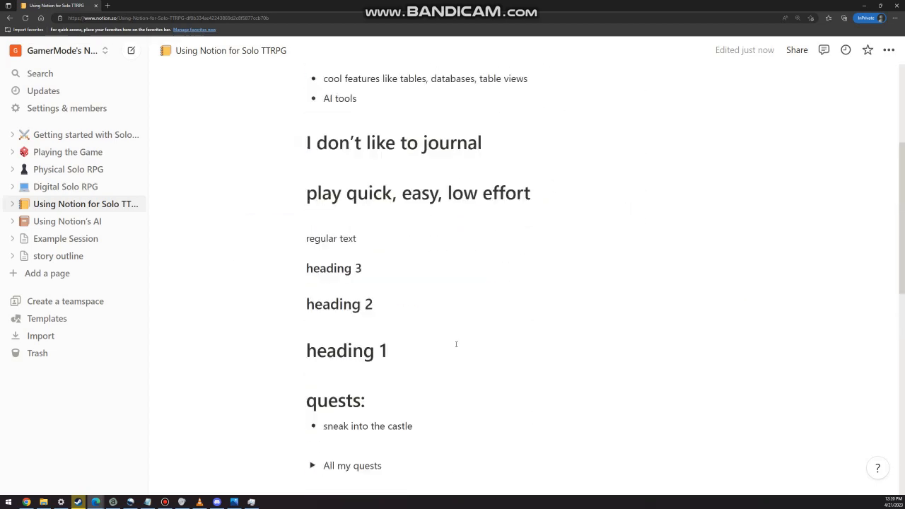
pyautogui.scroll(-2, 532, 191)
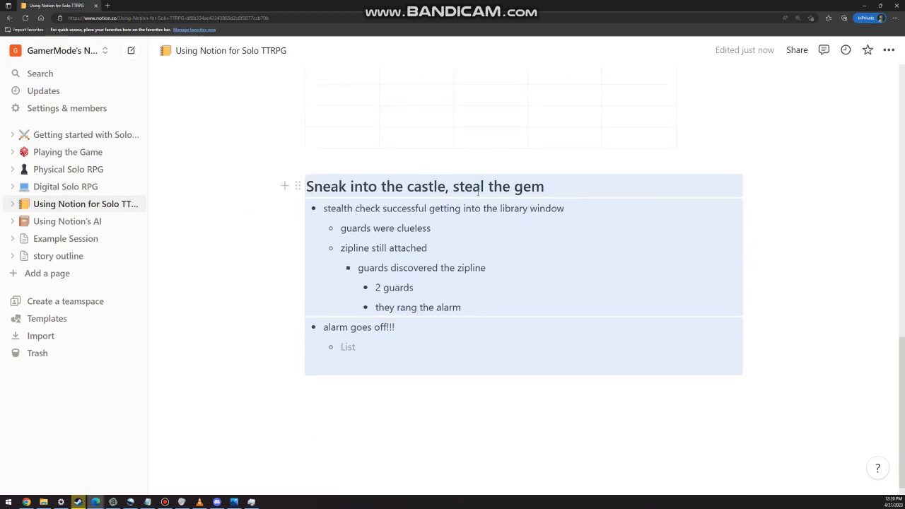
pyautogui.scroll(10, 477, 191)
pyautogui.scroll(-4, 452, 238)
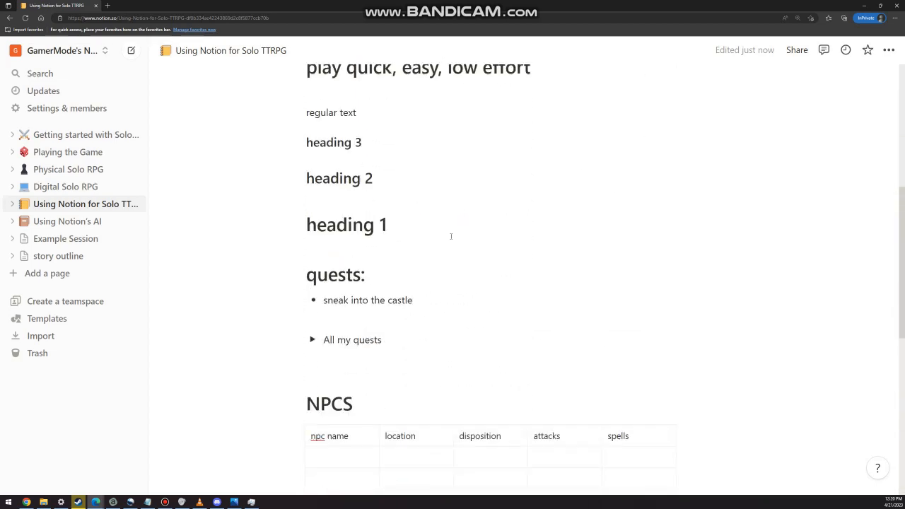
pyautogui.scroll(-5, 450, 236)
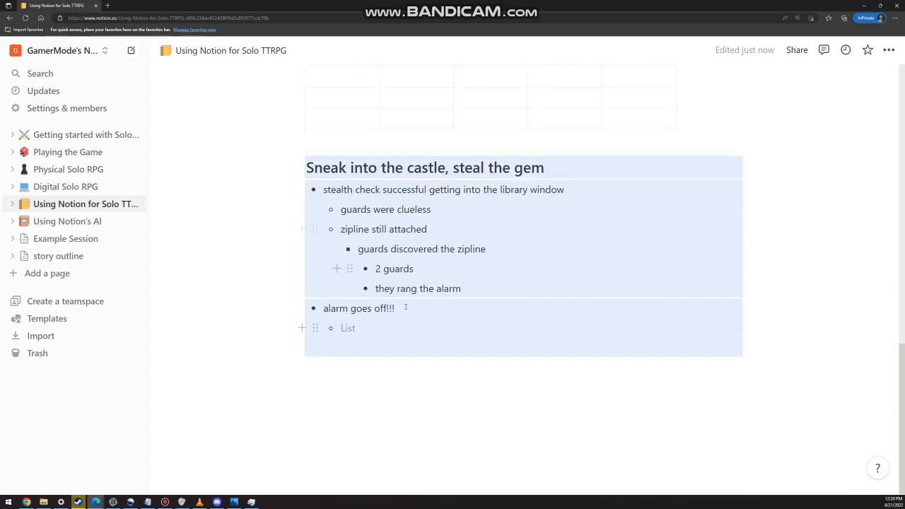
pyautogui.scroll(10, 460, 220)
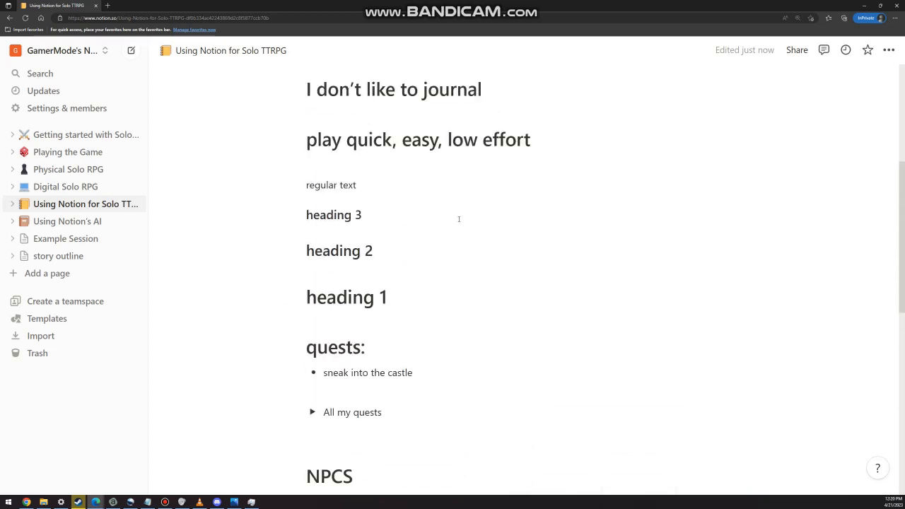
pyautogui.scroll(-10, 454, 234)
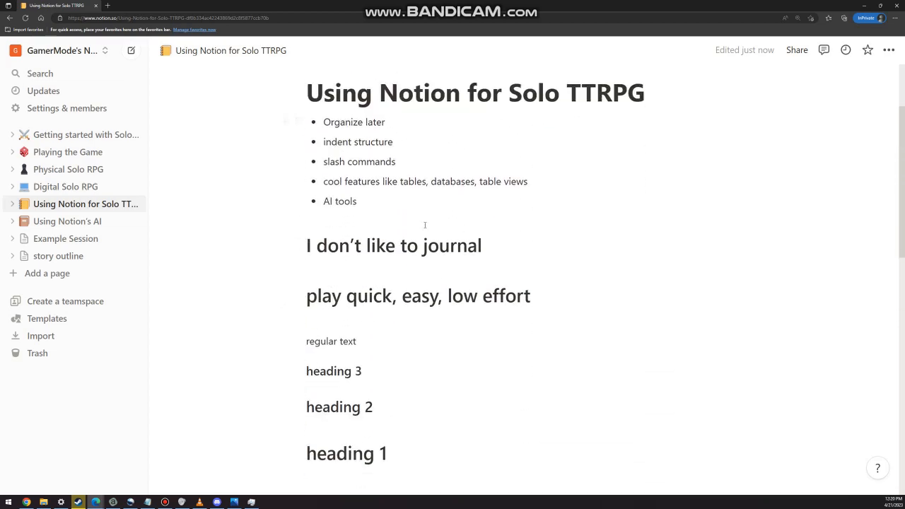
pyautogui.scroll(-2, 453, 195)
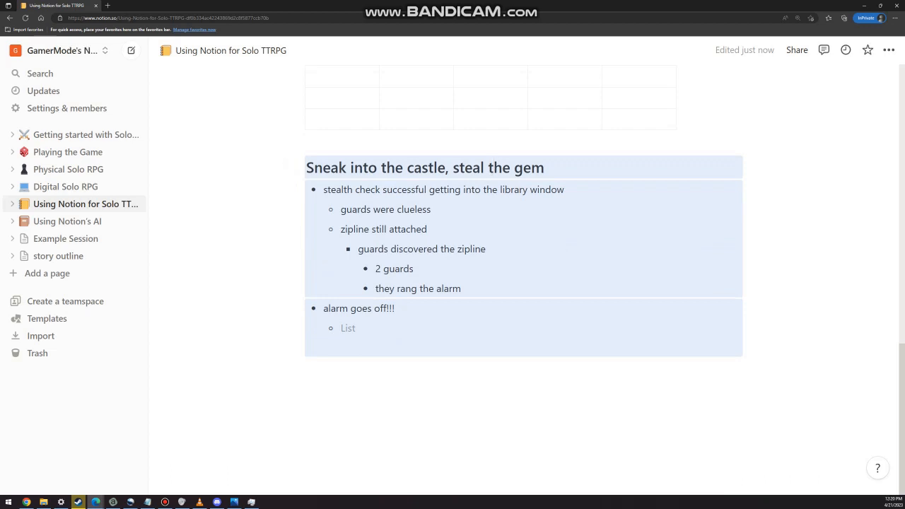
pyautogui.hotkey('alt', 'Tab')
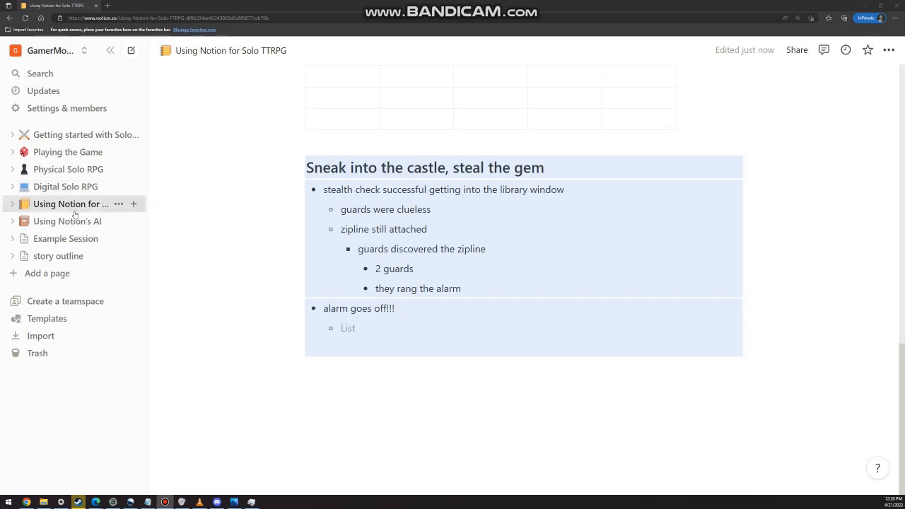
# - Under "alarm goes off!!!", add three successively deeper nested bullets reading "embedded", "embedded" and "emb"
pyautogui.click(374, 326)
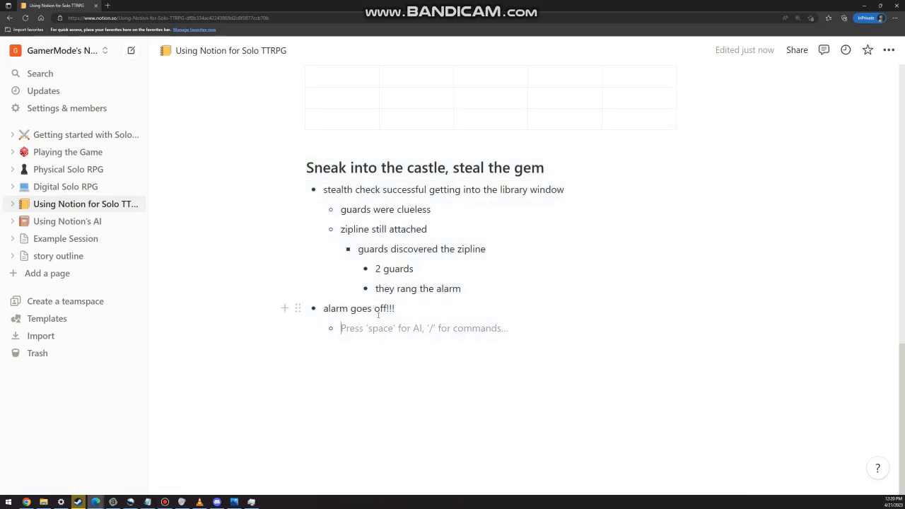
pyautogui.write('embedded')
pyautogui.press('Return')
pyautogui.press('Tab')
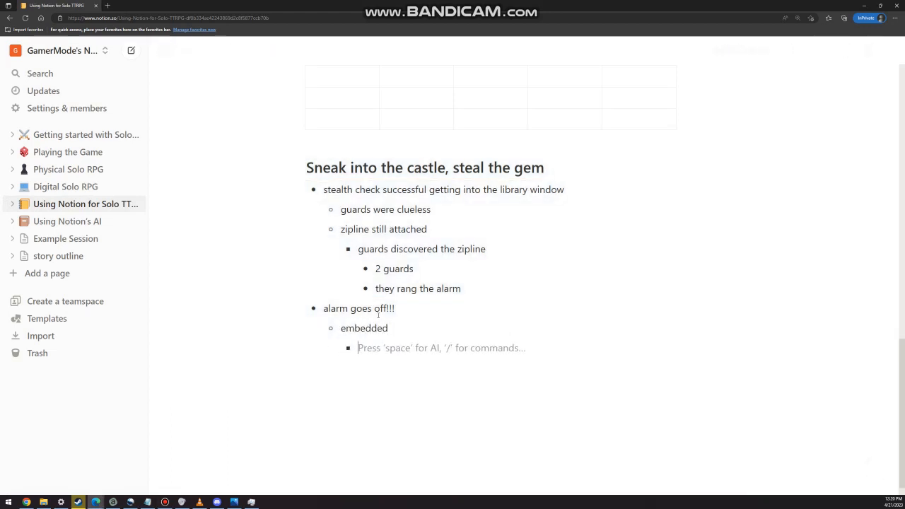
pyautogui.write('embedded')
pyautogui.press('Return')
pyautogui.press('Tab')
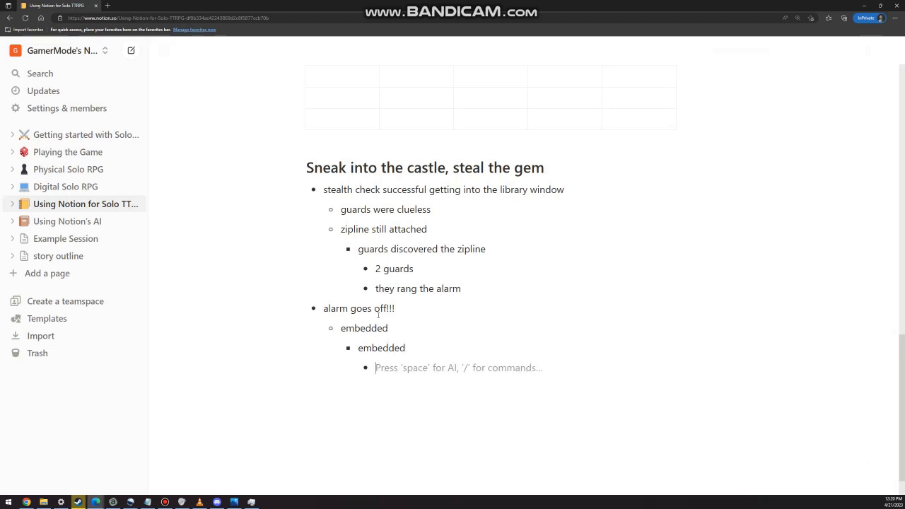
pyautogui.write('en')
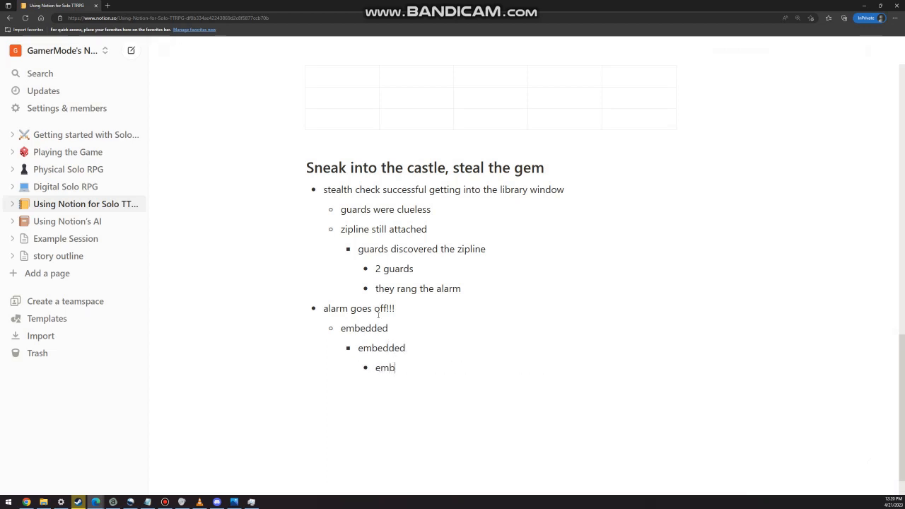
# - Review the nested heist bullets against the feature list under the page title, and highlight part of the page title
pyautogui.scroll(4, 358, 289)
pyautogui.scroll(-5, 346, 240)
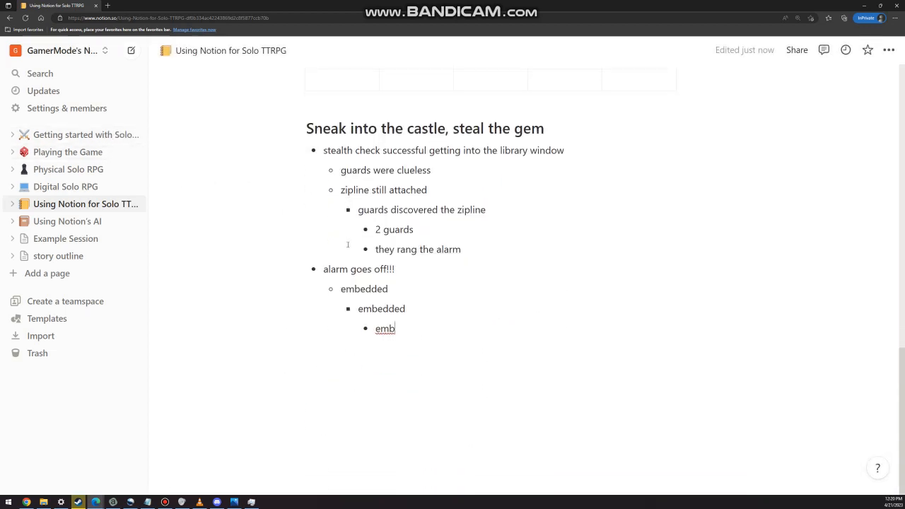
pyautogui.scroll(2, 323, 290)
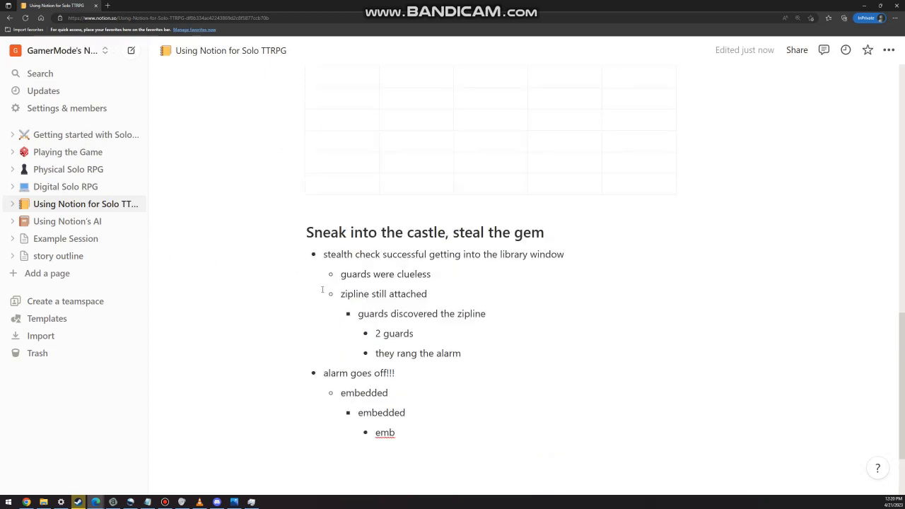
pyautogui.scroll(10, 323, 289)
pyautogui.scroll(-11, 332, 289)
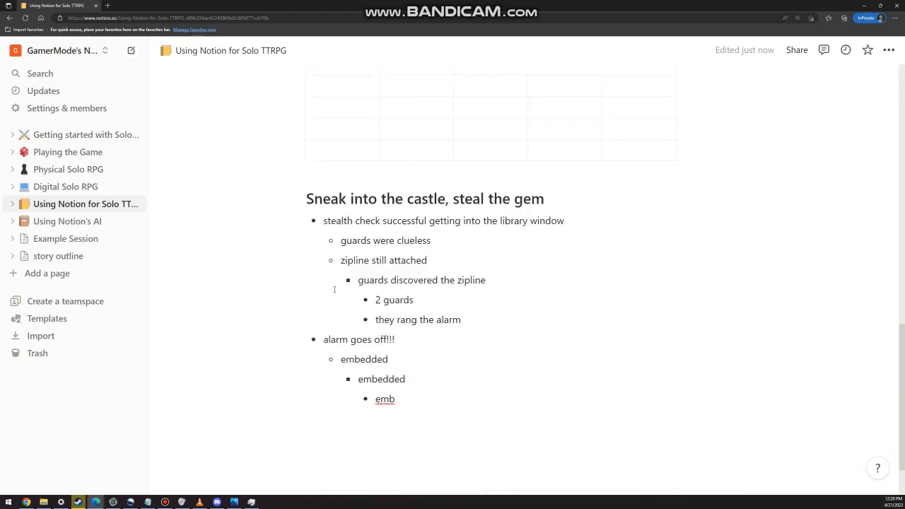
pyautogui.scroll(-1, 334, 289)
pyautogui.moveTo(488, 392); pyautogui.dragTo(290, 92)
pyautogui.scroll(10, 418, 237)
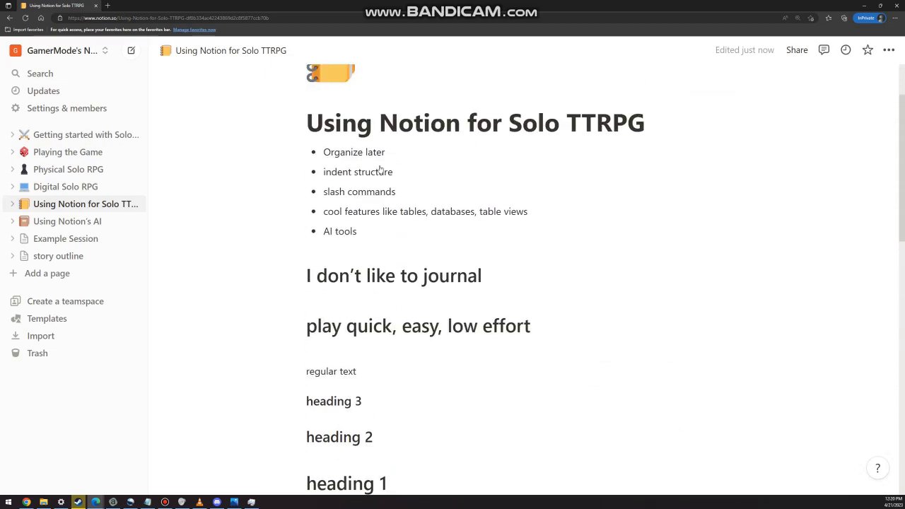
pyautogui.scroll(2, 380, 168)
pyautogui.scroll(-12, 414, 265)
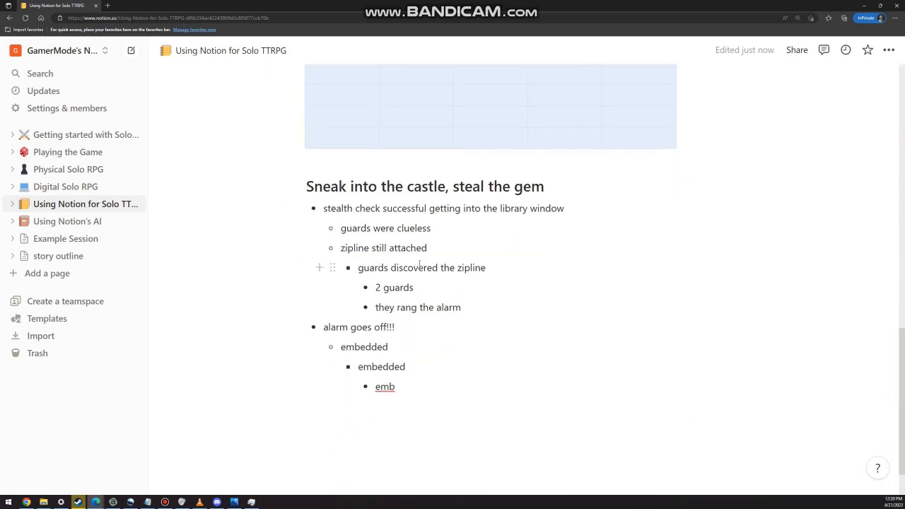
pyautogui.scroll(12, 192, 228)
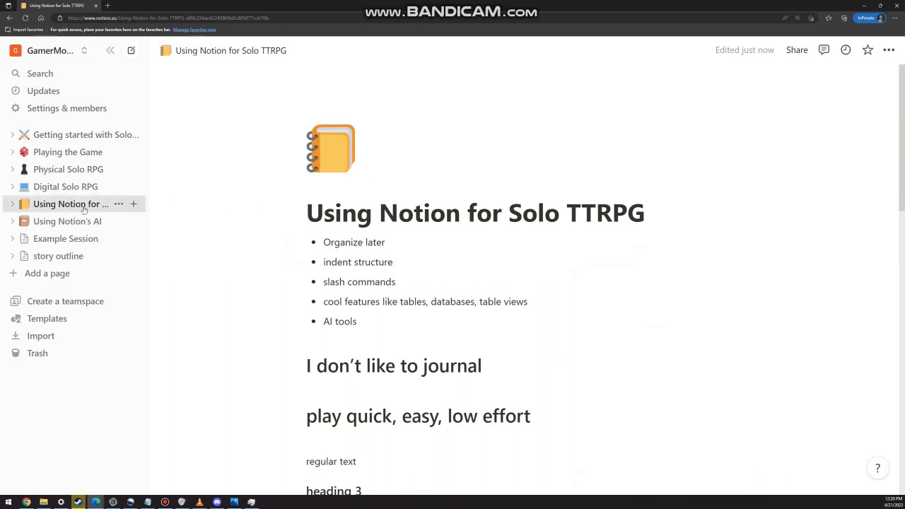
pyautogui.moveTo(400, 214); pyautogui.dragTo(612, 214)
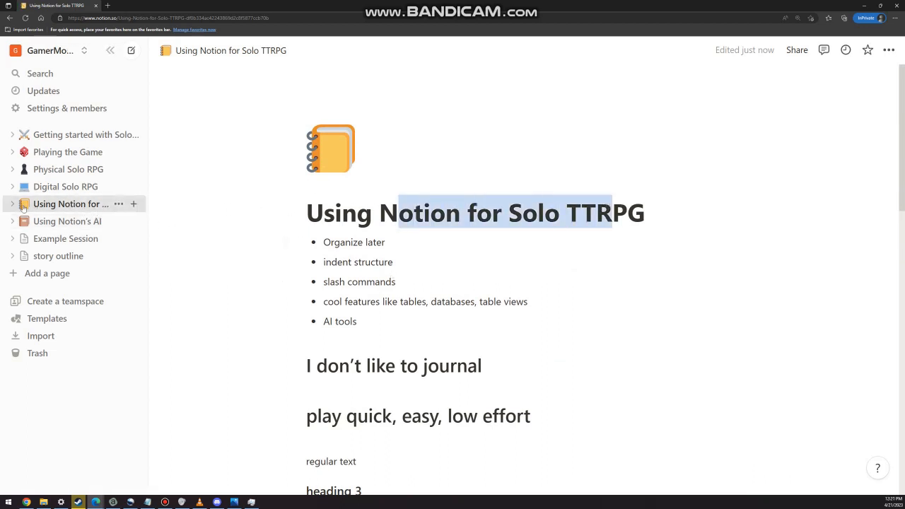
# - Create a subpage titled "Play Log" under the Using Notion for Solo TTRPG page and return to the parent page
pyautogui.click(133, 204)
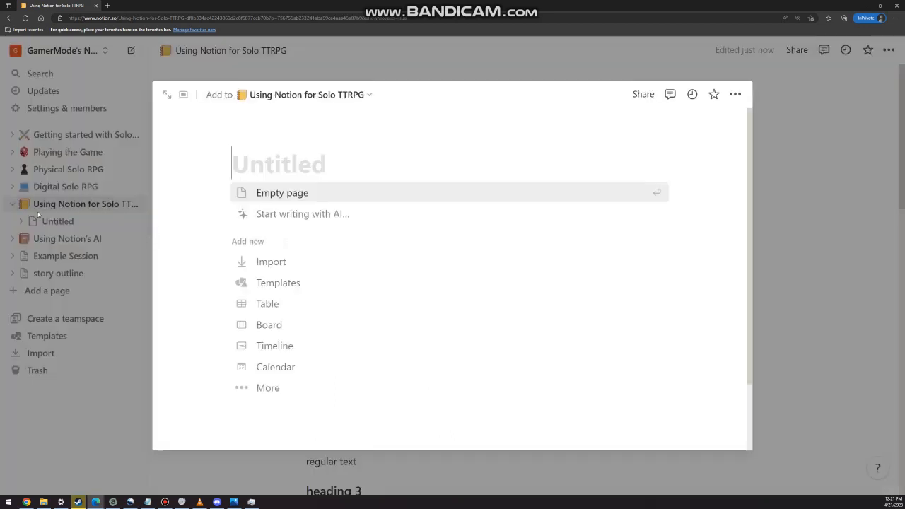
pyautogui.write('Quests')
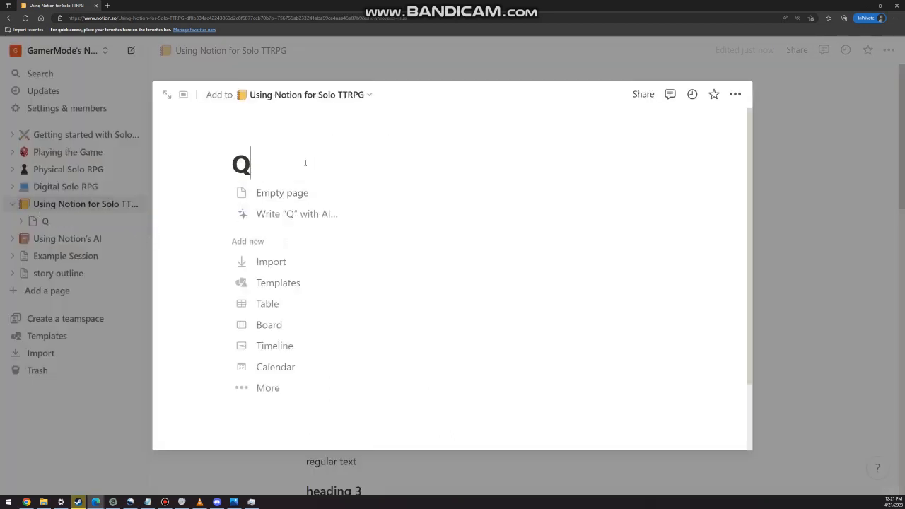
pyautogui.press('BackSpace')
pyautogui.press('BackSpace')
pyautogui.press('BackSpace')
pyautogui.press('BackSpace')
pyautogui.press('BackSpace')
pyautogui.press('BackSpace')
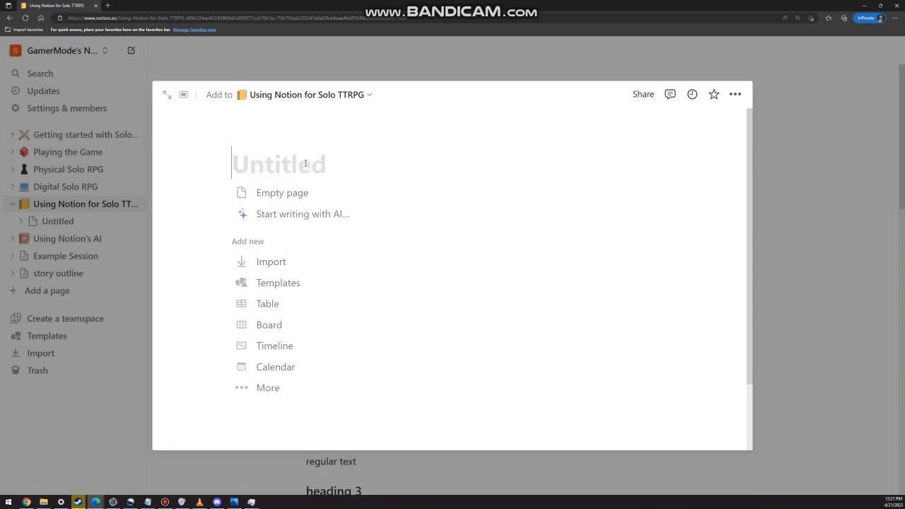
pyautogui.write('Play Log')
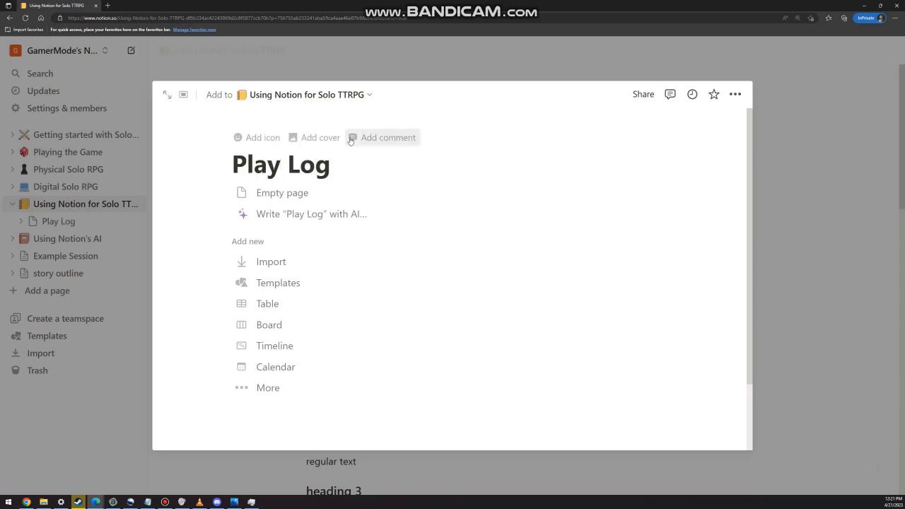
pyautogui.click(117, 264)
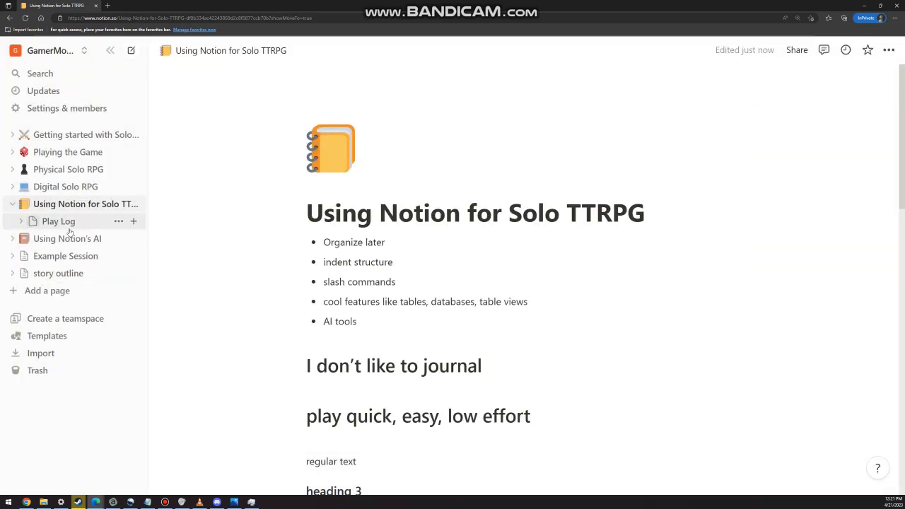
# - Move the "Sneak into the castle, steal the gem" heading with all its bullets into the Play Log page and open that page
pyautogui.scroll(-9, 184, 250)
pyautogui.scroll(-4, 238, 253)
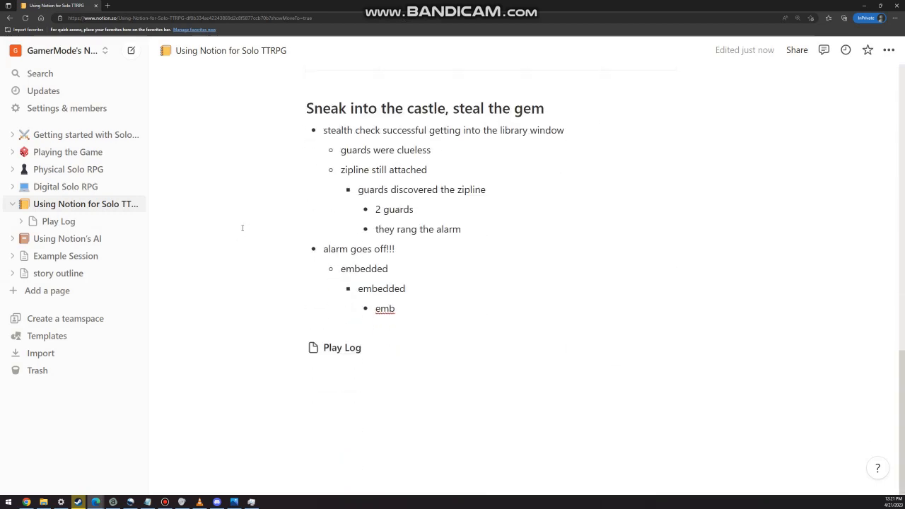
pyautogui.moveTo(255, 332)
pyautogui.mouseDown()
pyautogui.moveTo(268, 346)
pyautogui.moveTo(263, 328)
pyautogui.mouseUp()
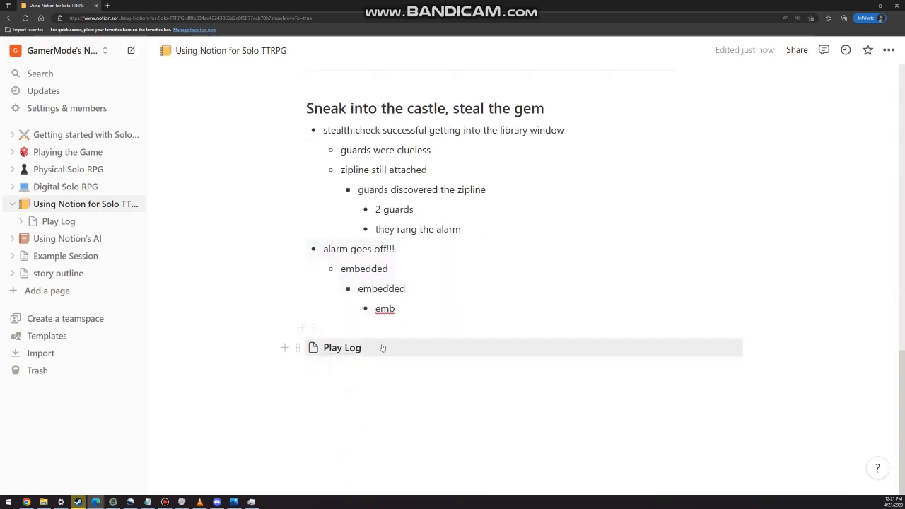
pyautogui.scroll(2, 380, 347)
pyautogui.scroll(-2, 367, 347)
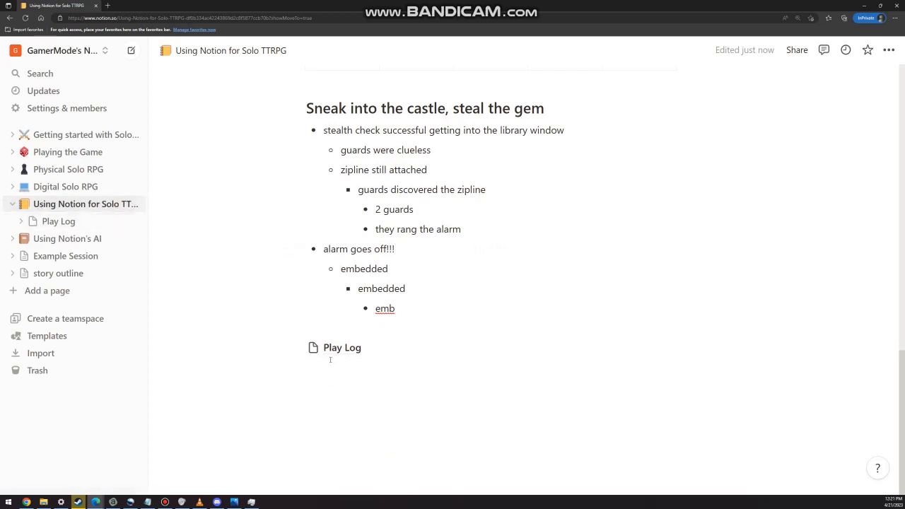
pyautogui.moveTo(242, 104); pyautogui.dragTo(535, 323)
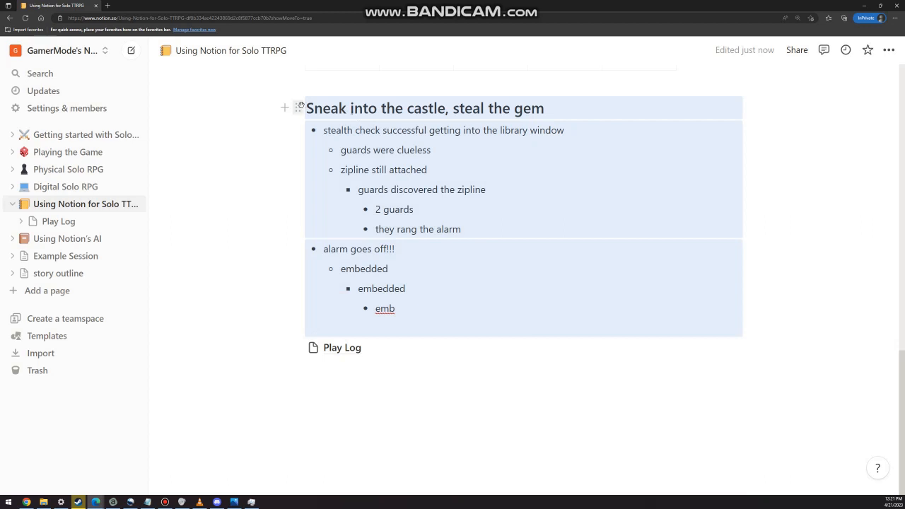
pyautogui.moveTo(298, 107); pyautogui.dragTo(102, 226)
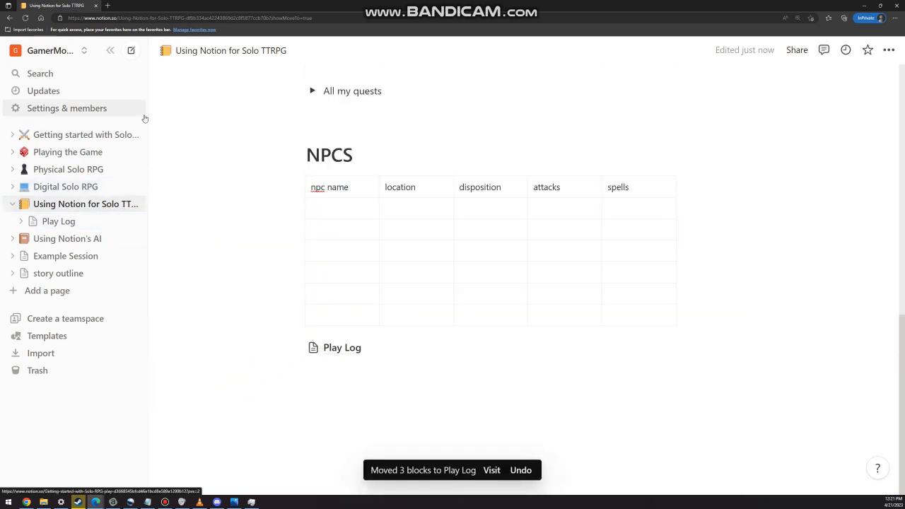
pyautogui.click(64, 225)
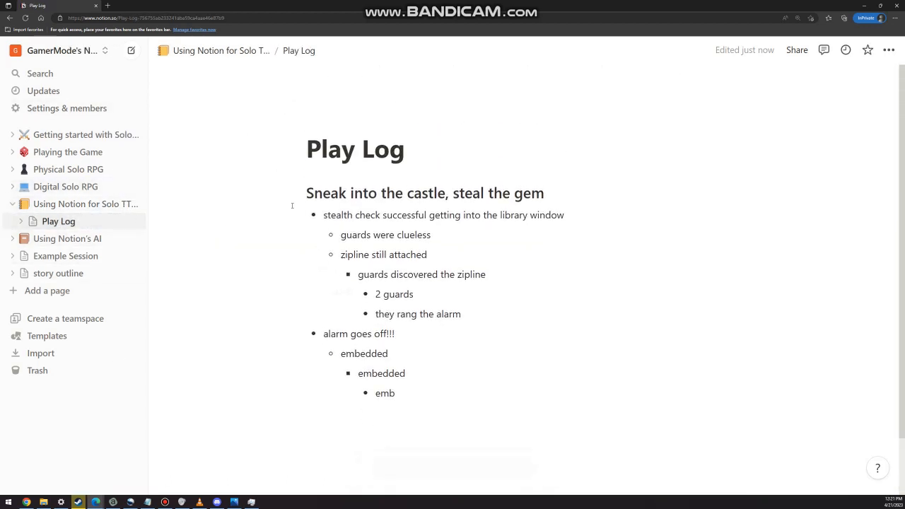
# - Insert a Toggle heading 2 reading "Quests" directly above the castle heading on the Play Log page
pyautogui.click(298, 128)
pyautogui.press('Escape')
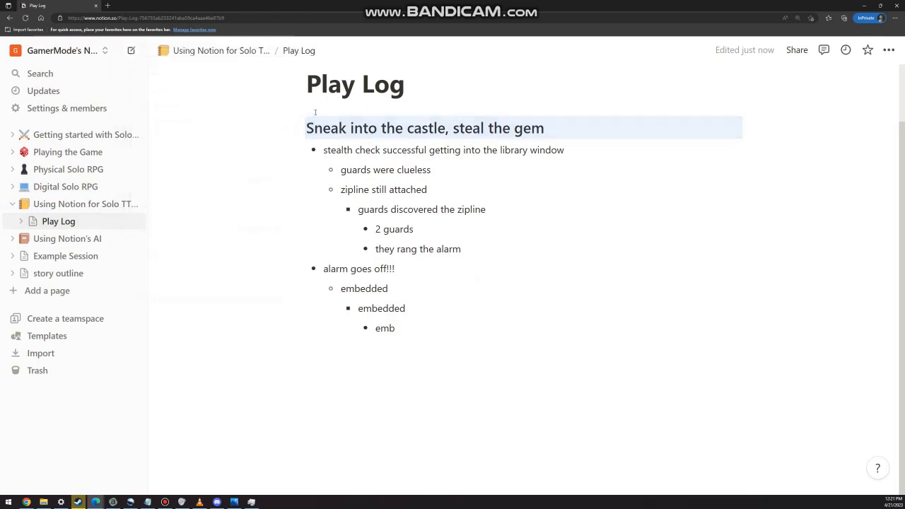
pyautogui.press('Return')
pyautogui.press('Up')
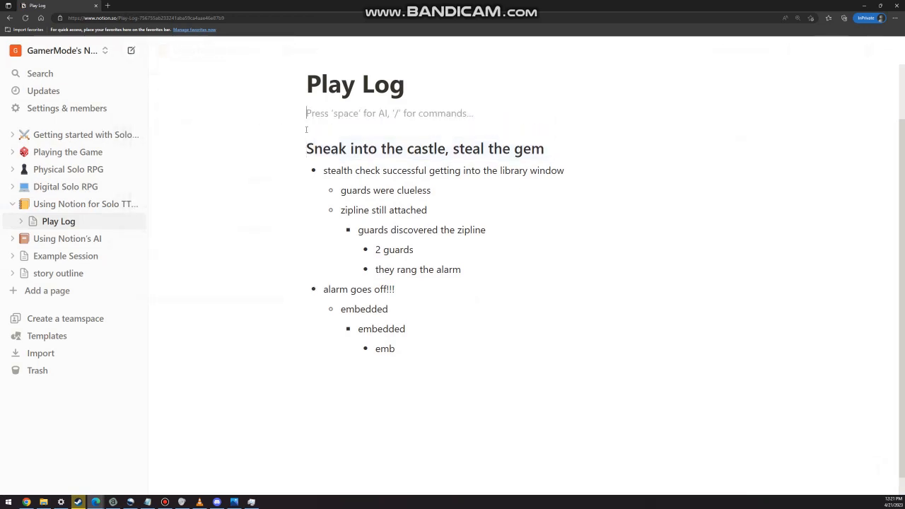
pyautogui.write('/')
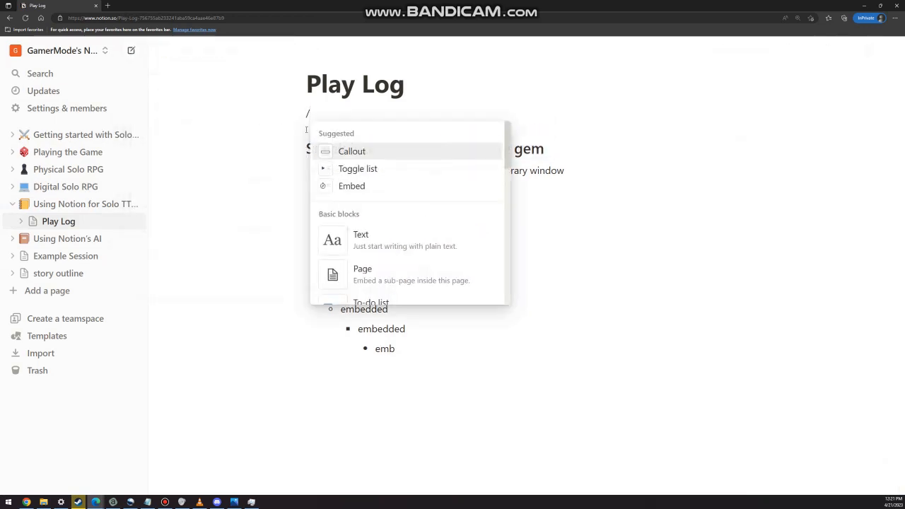
pyautogui.write('toggle')
pyautogui.scroll(-2, 396, 212)
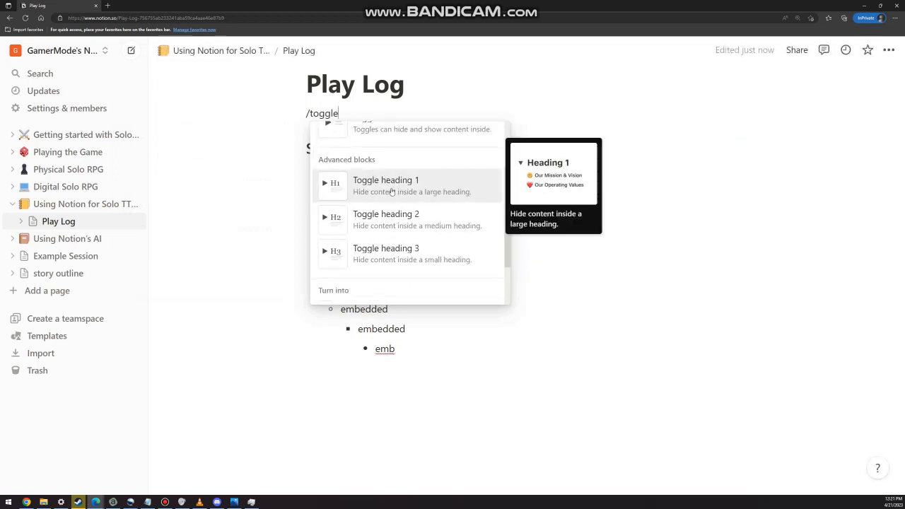
pyautogui.click(368, 217)
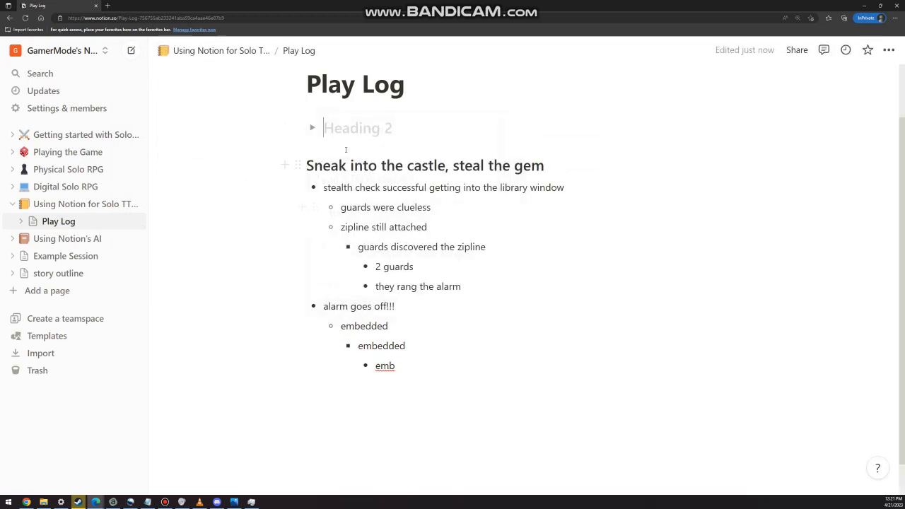
pyautogui.write('Quests')
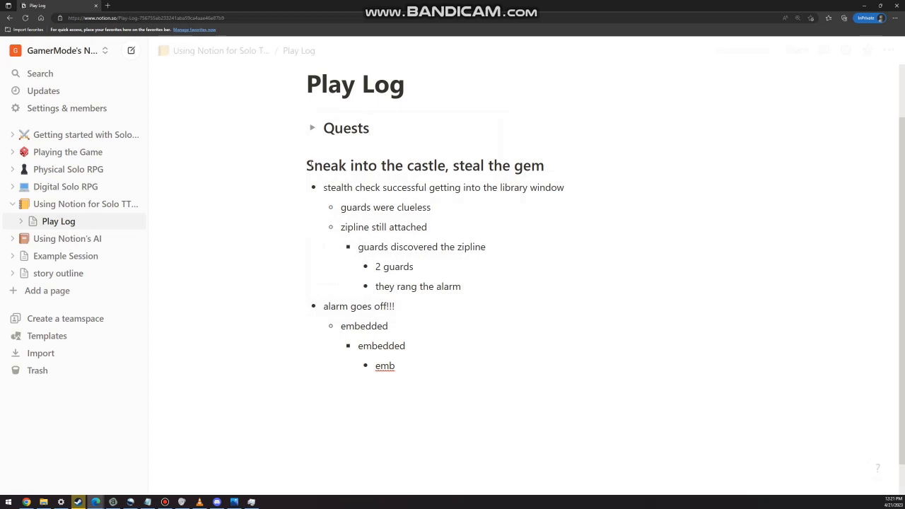
# - Nest the castle heading and its bullets inside the Quests toggle, and turn that heading into a collapsed toggle over its bullets
pyautogui.moveTo(274, 161); pyautogui.dragTo(358, 125)
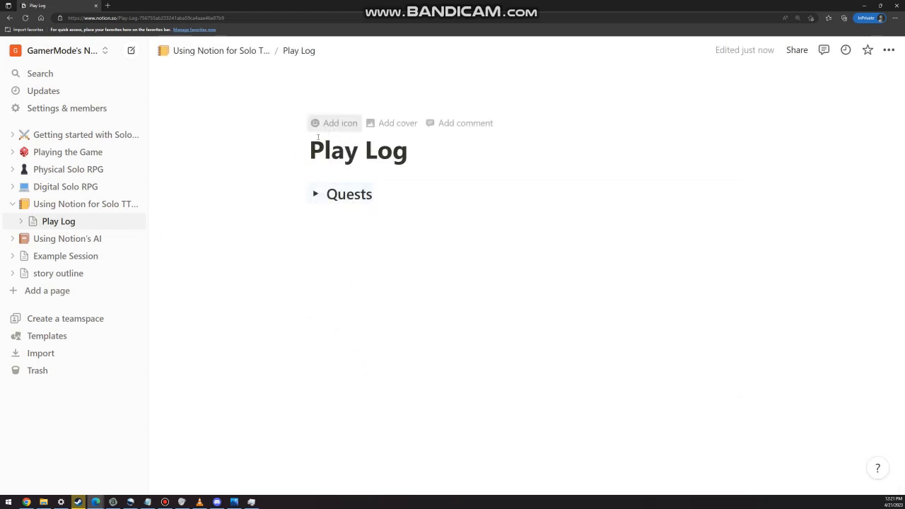
pyautogui.click(313, 195)
pyautogui.click(323, 228)
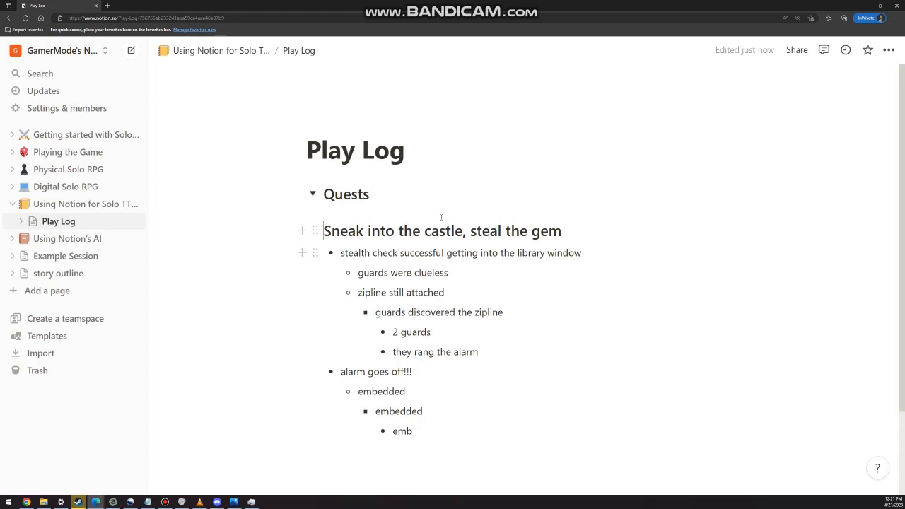
pyautogui.write('> ')
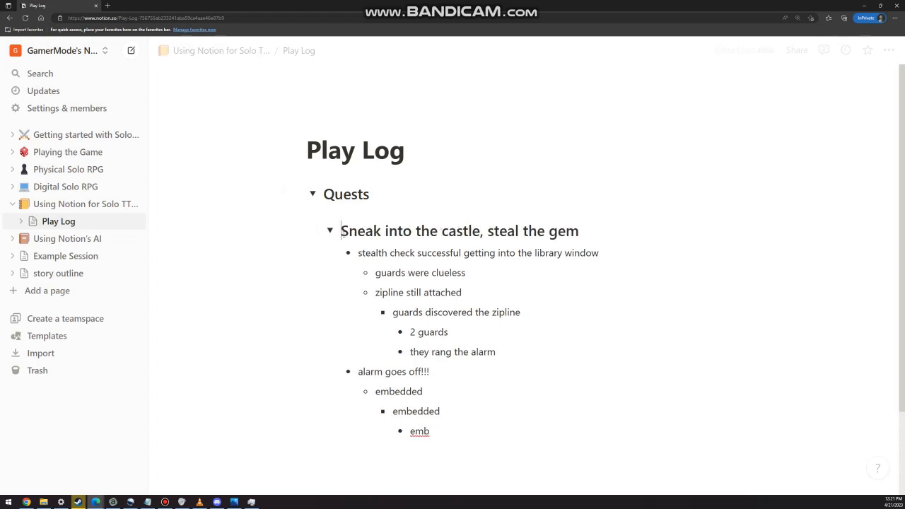
pyautogui.write('>')
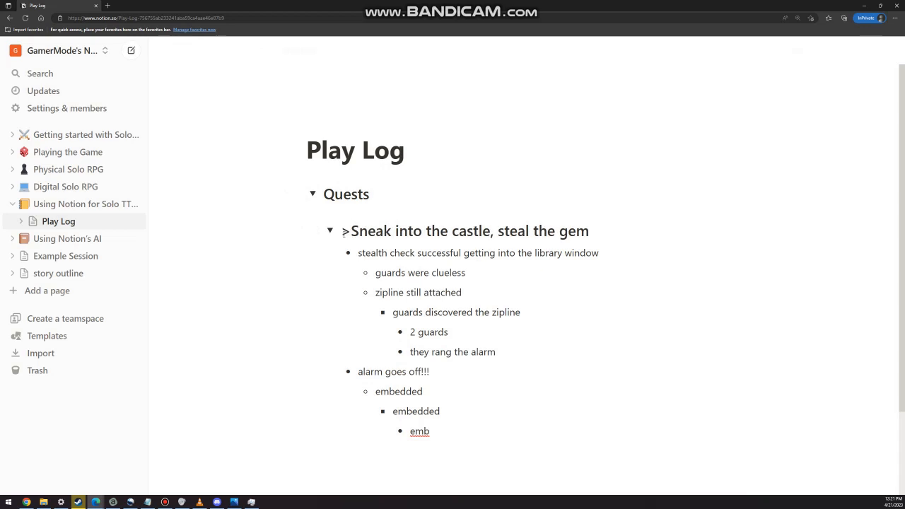
pyautogui.press('BackSpace')
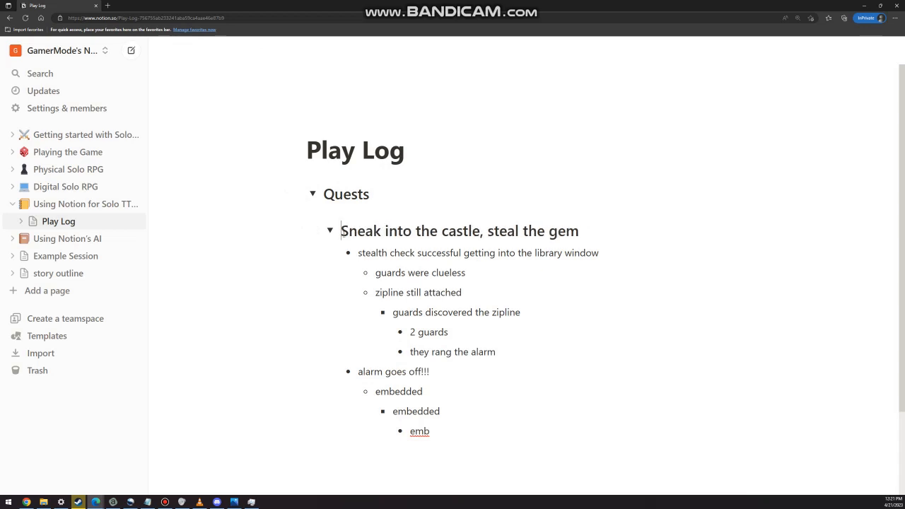
pyautogui.click(330, 231)
# - Add two toggles reading "Find the gem" and "Escaping the castle" below the castle toggle inside Quests
pyautogui.click(626, 239)
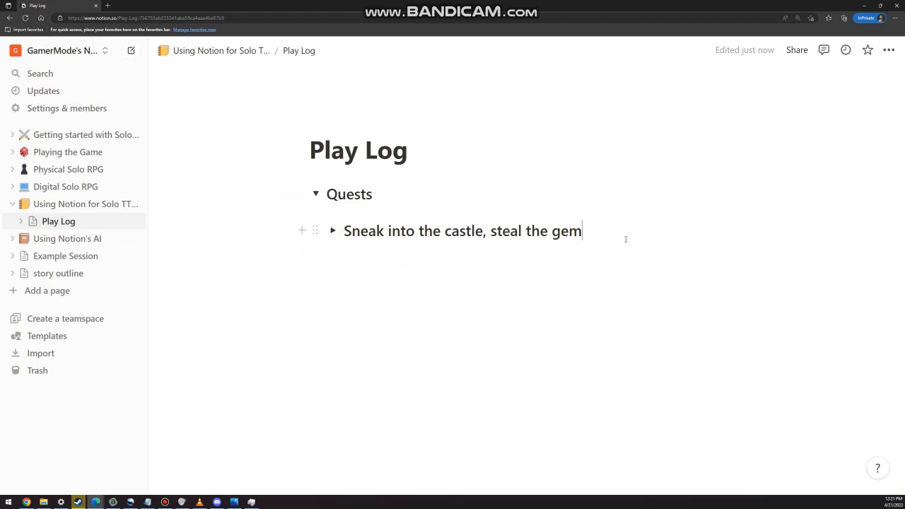
pyautogui.press('Return')
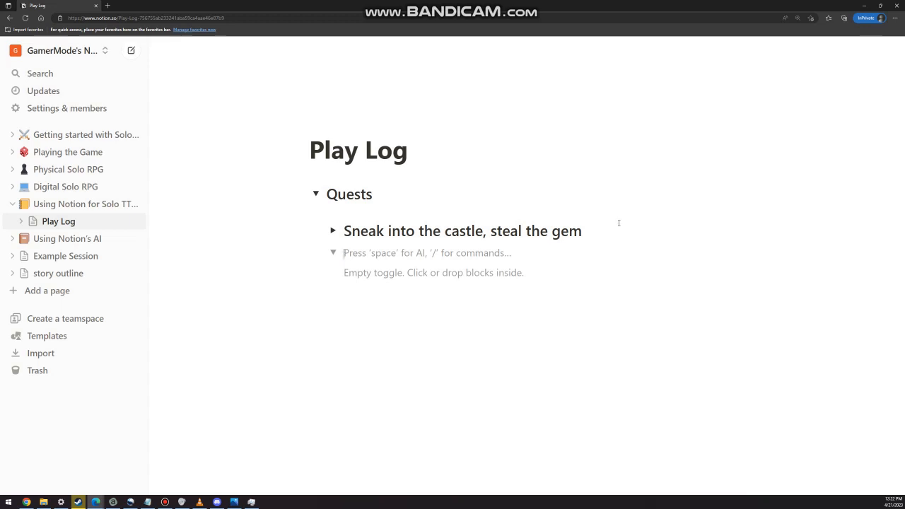
pyautogui.write('Find the gem')
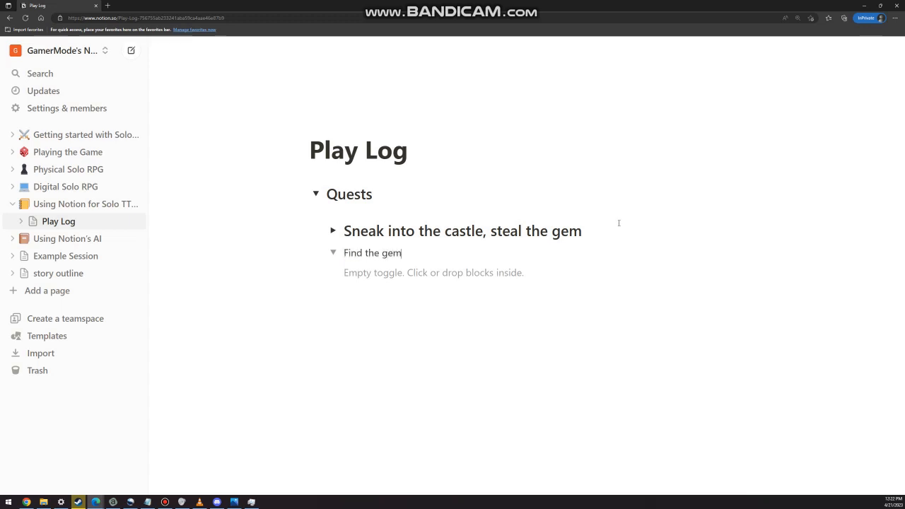
pyautogui.press('Return')
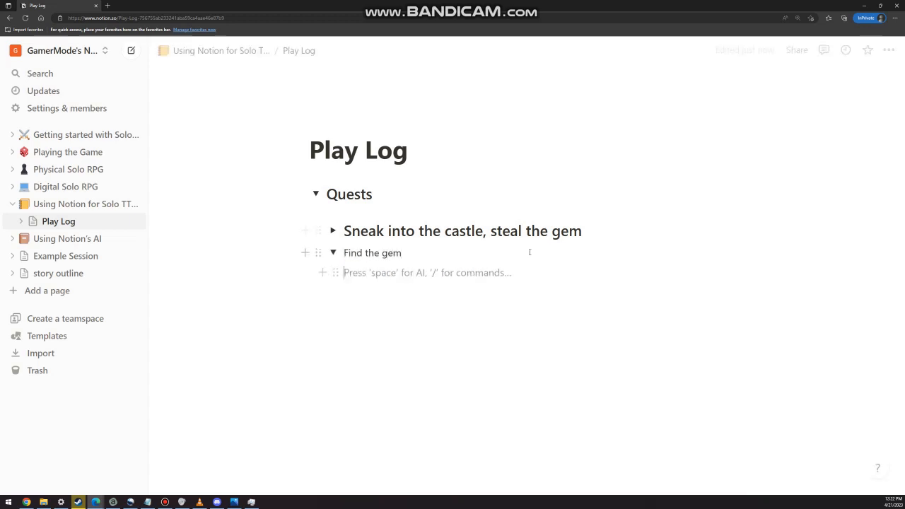
pyautogui.click(333, 252)
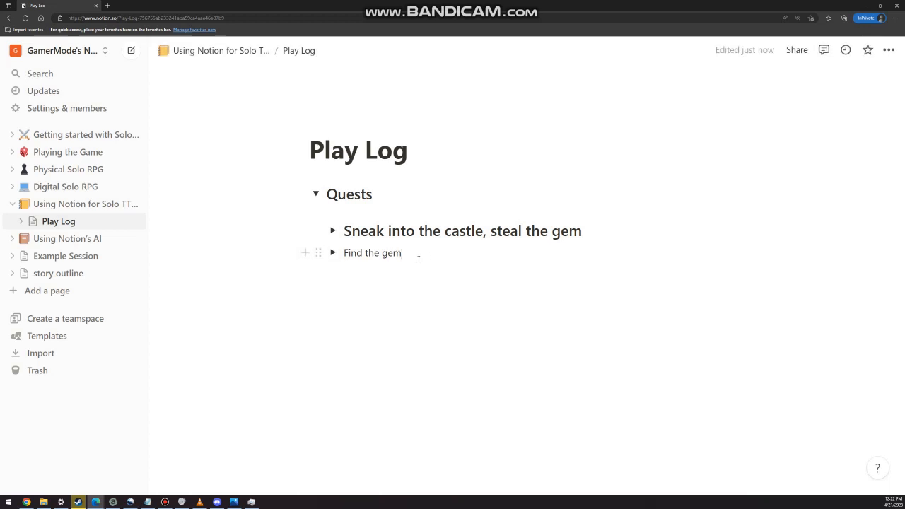
pyautogui.press('Return')
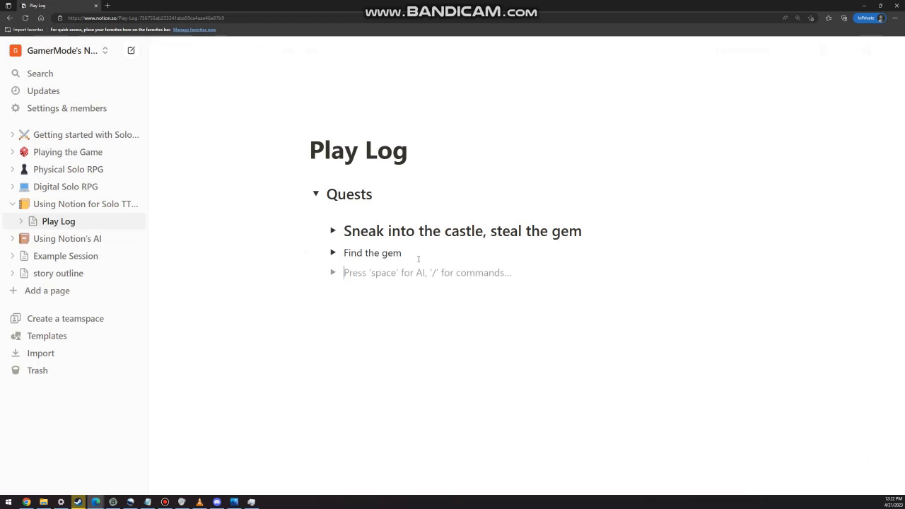
pyautogui.write('Escaping the castle')
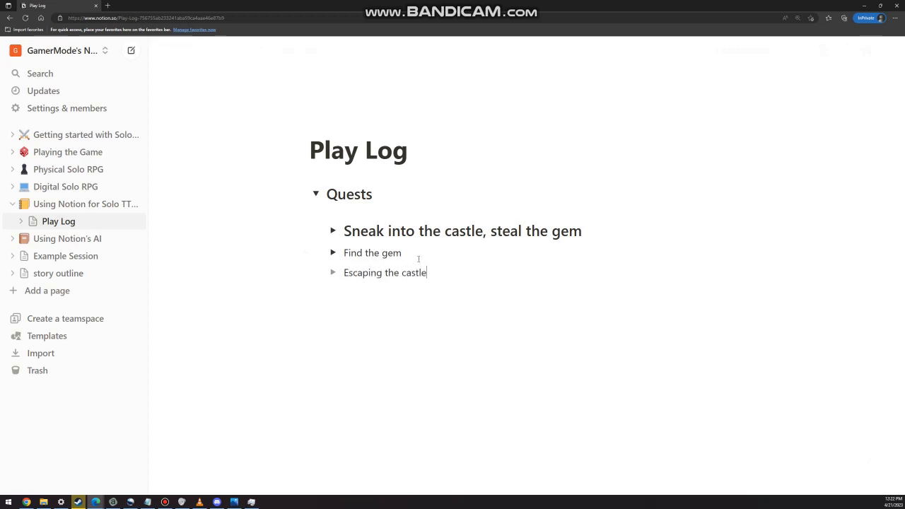
# - Review the nested quest toggles by expanding and collapsing the castle and "Find the gem" entries, and collapse the Quests heading
pyautogui.moveTo(299, 193); pyautogui.dragTo(308, 230)
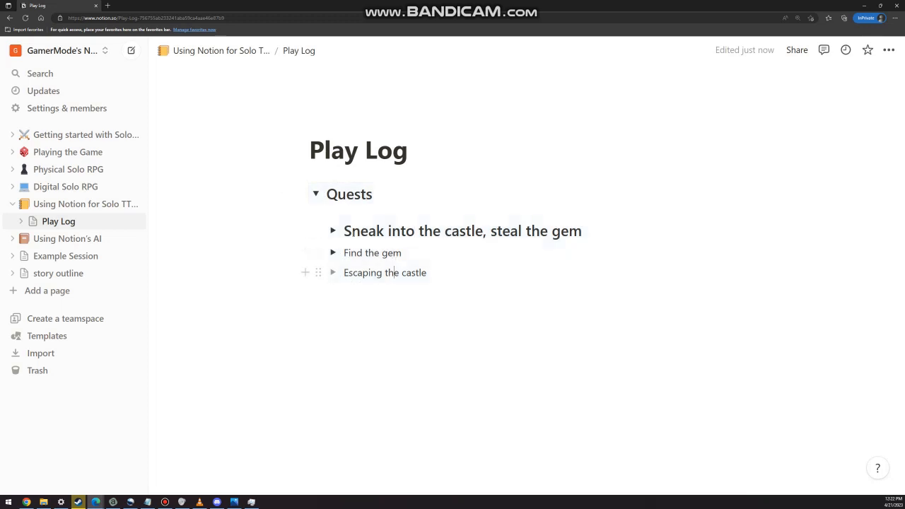
pyautogui.click(297, 229)
pyautogui.click(333, 231)
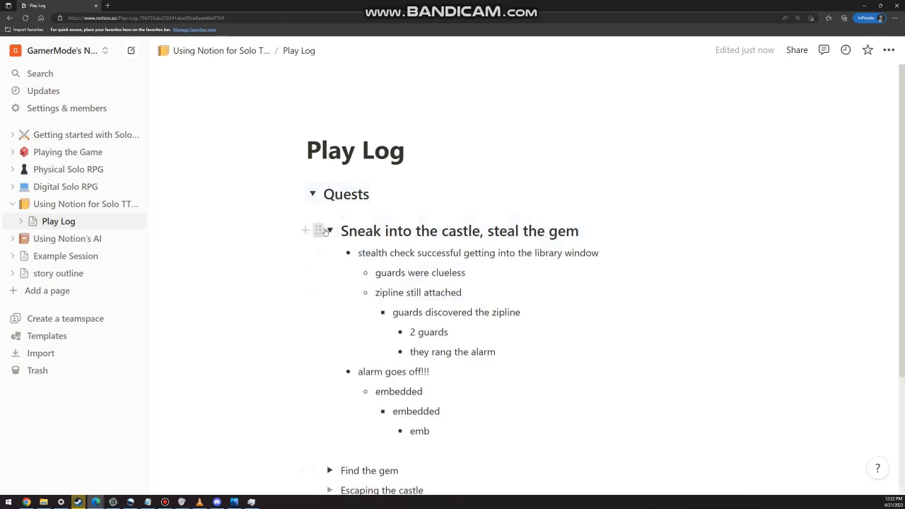
pyautogui.click(318, 231)
pyautogui.click(330, 232)
pyautogui.click(329, 232)
pyautogui.click(333, 254)
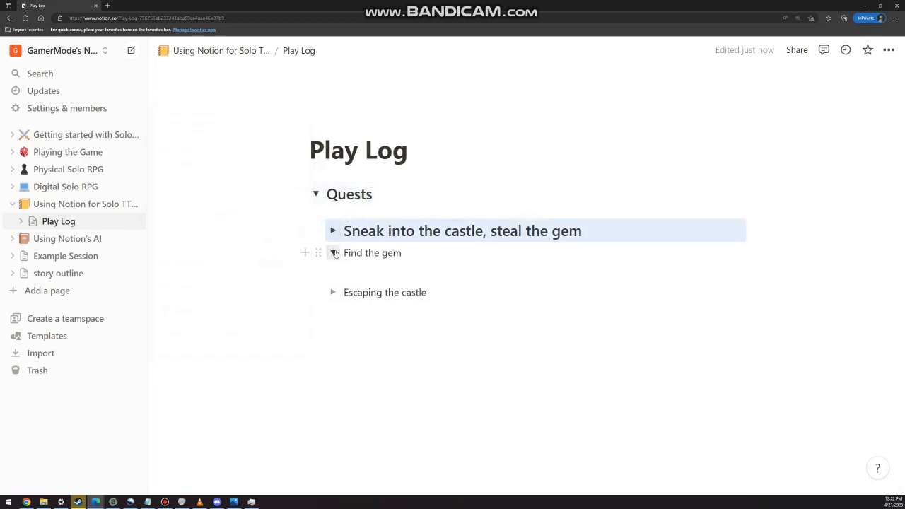
pyautogui.click(333, 254)
pyautogui.click(328, 214)
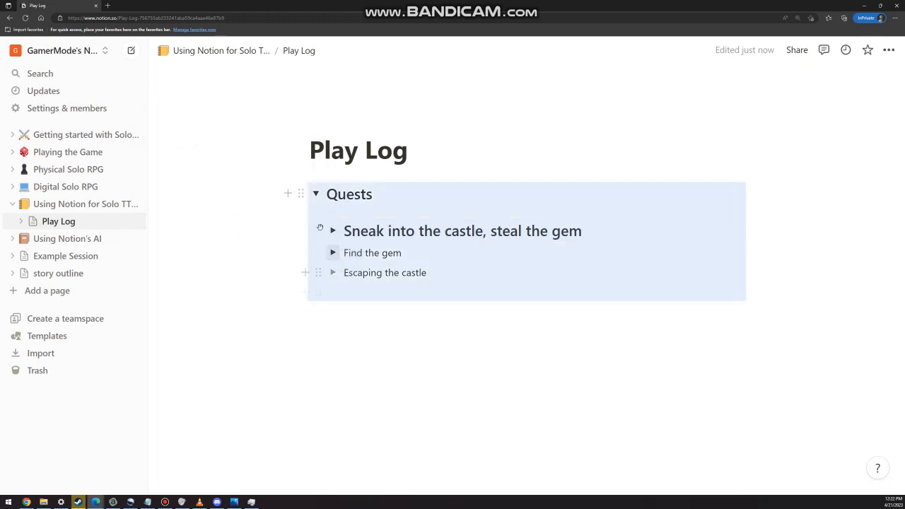
pyautogui.click(318, 197)
# - Add a Toggle heading 2 reading "Loot" below the collapsed Quests heading on the Play Log page
pyautogui.click(448, 234)
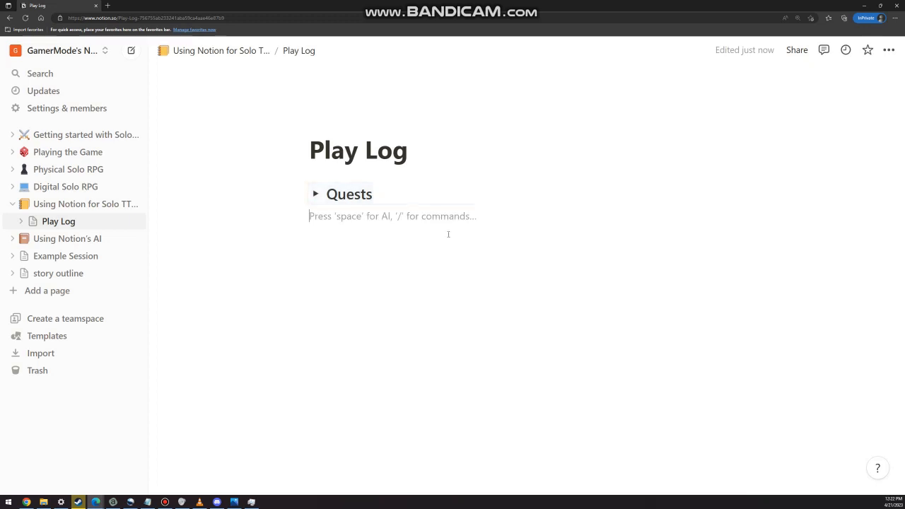
pyautogui.write('>')
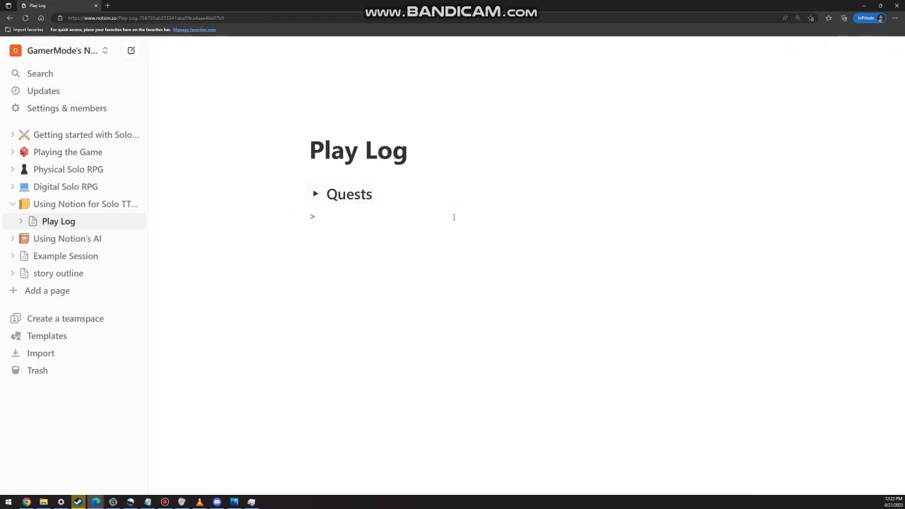
pyautogui.press('BackSpace')
pyautogui.write('/toggle')
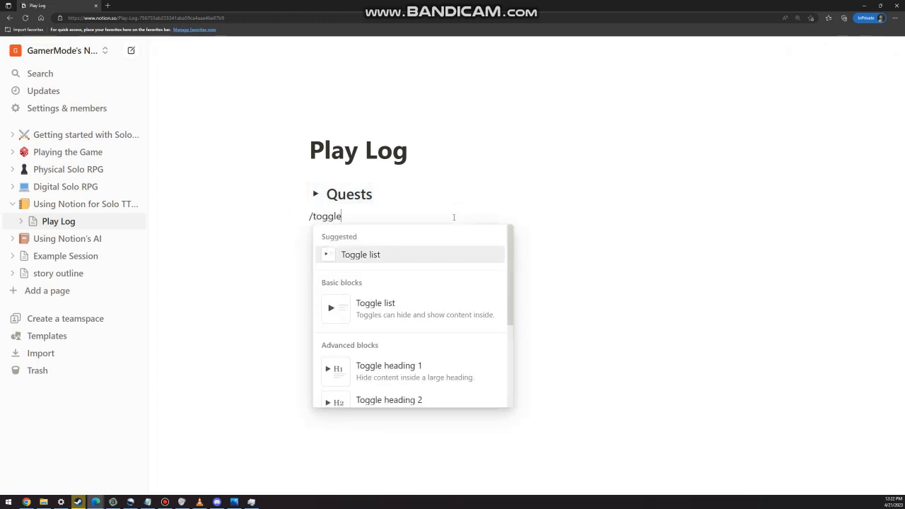
pyautogui.click(360, 327)
pyautogui.write('Loot')
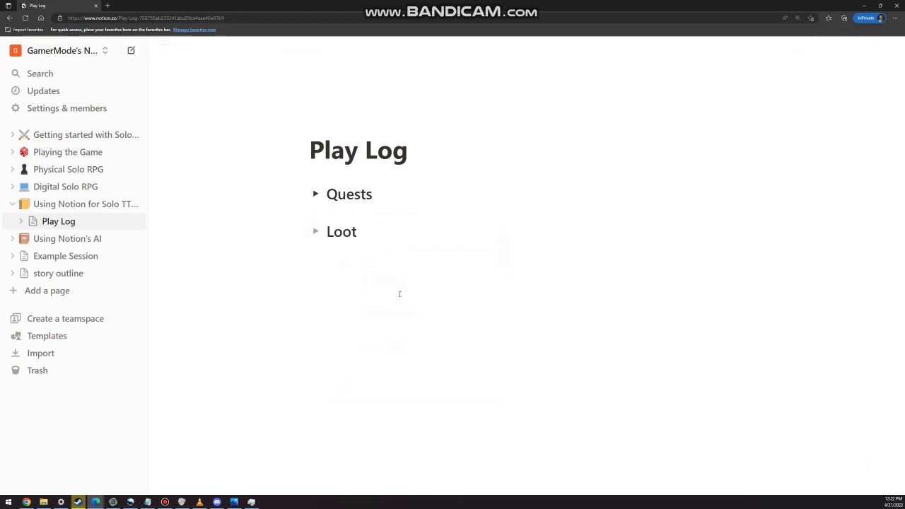
# - Add a Toggle heading 2 reading "XP" below the Loot heading
pyautogui.press('Return')
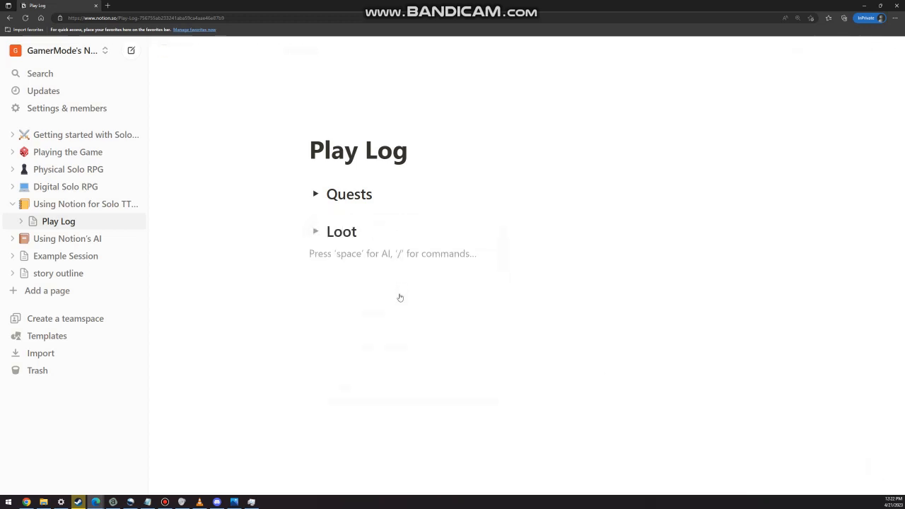
pyautogui.write('/toggle')
pyautogui.click(410, 436)
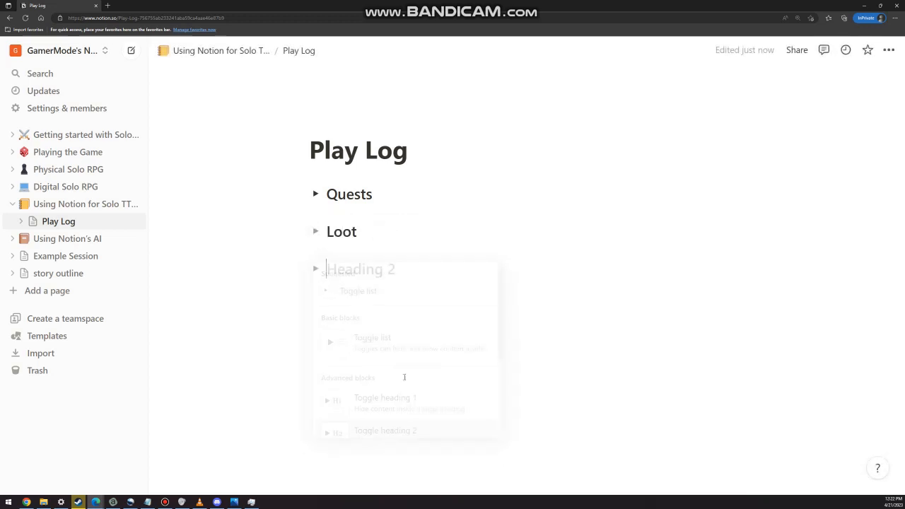
pyautogui.write('XP')
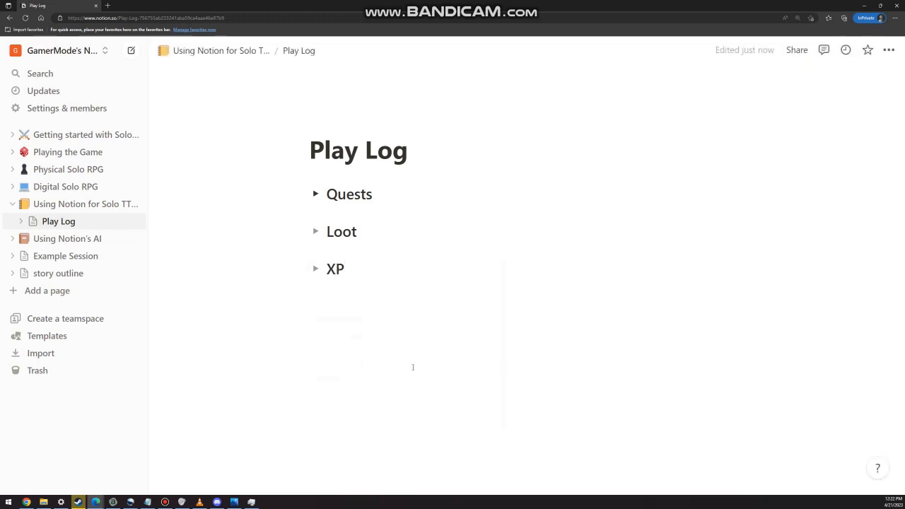
pyautogui.moveTo(463, 378); pyautogui.dragTo(392, 305)
pyautogui.click(392, 305)
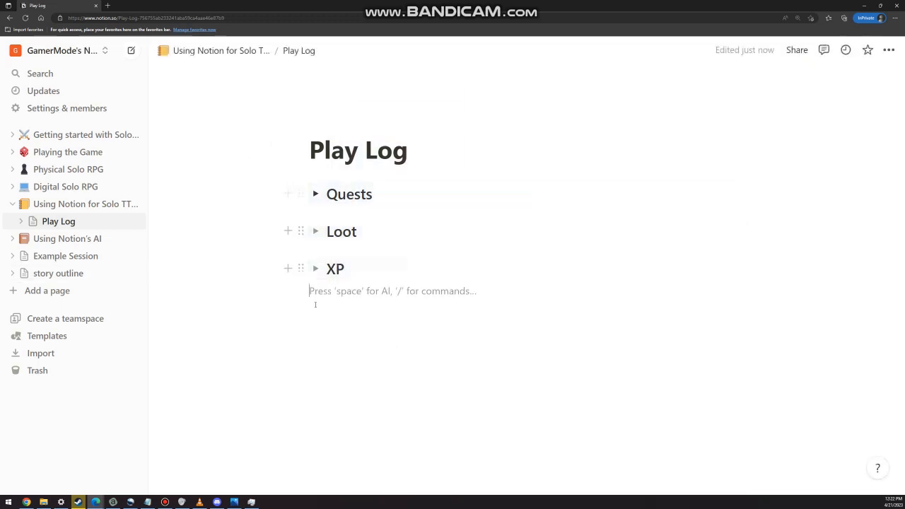
pyautogui.moveTo(356, 348); pyautogui.dragTo(399, 311)
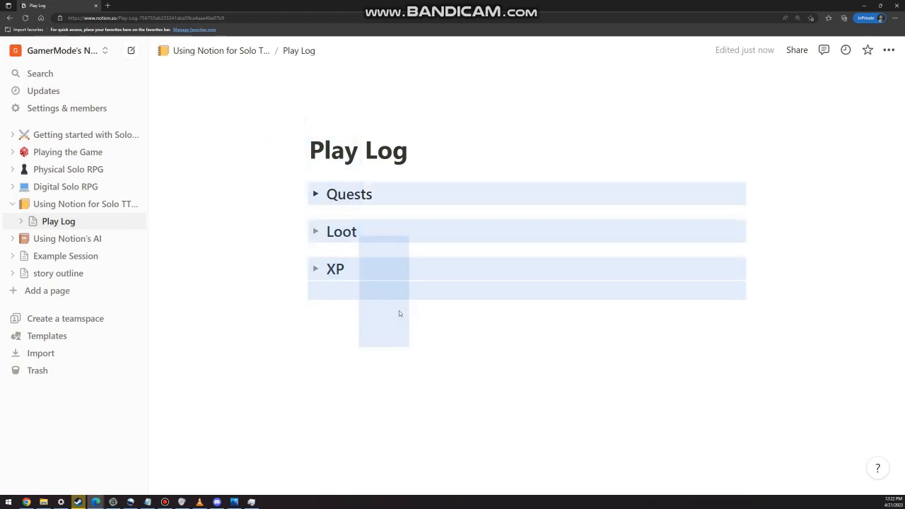
pyautogui.click(389, 305)
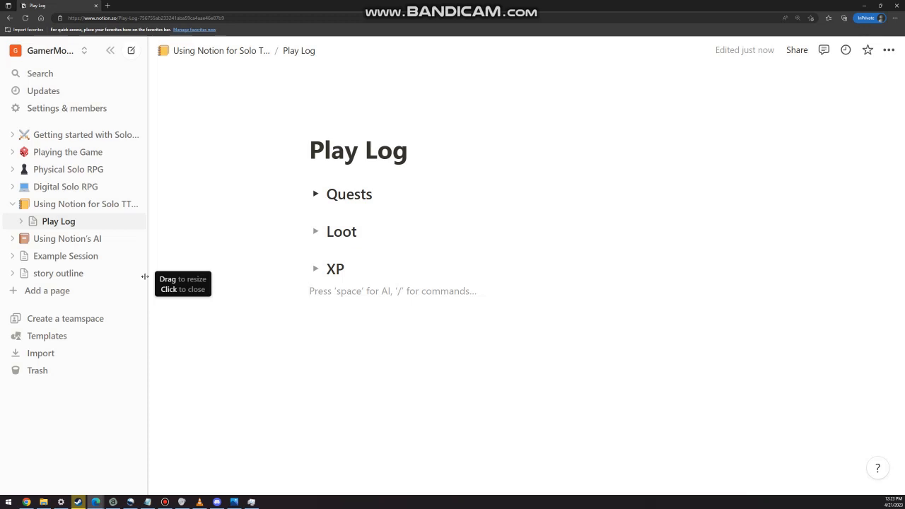
pyautogui.click(366, 194)
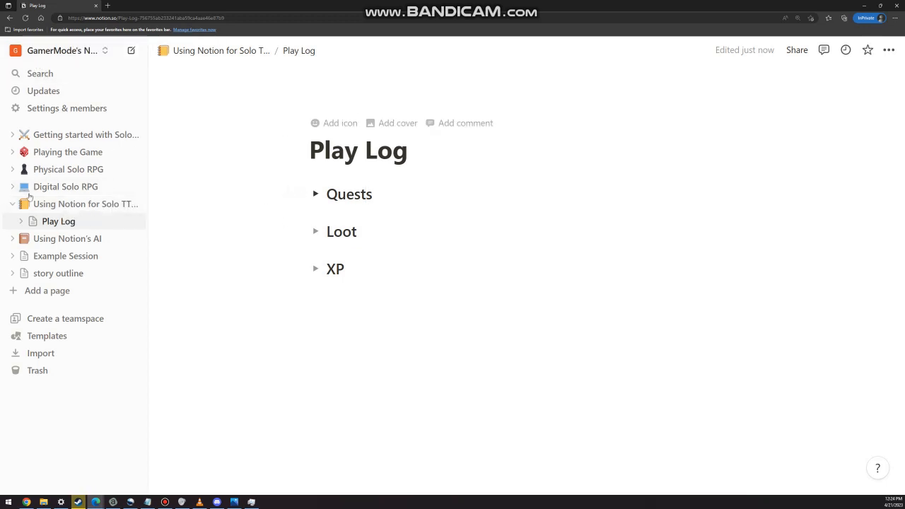
# - Open the Using Notion for Solo TTRPG page and look through its notes, from the opening bullets to the NPCS table and Play Log link
pyautogui.click(55, 206)
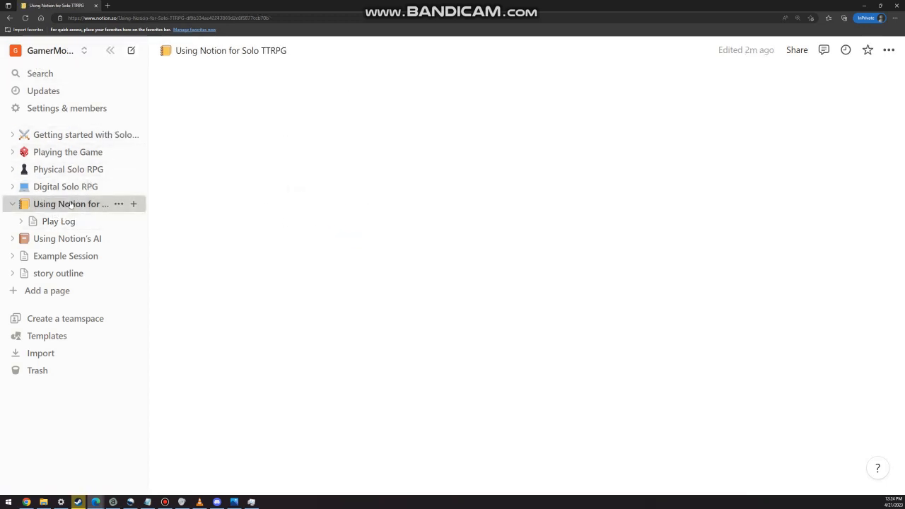
pyautogui.click(12, 204)
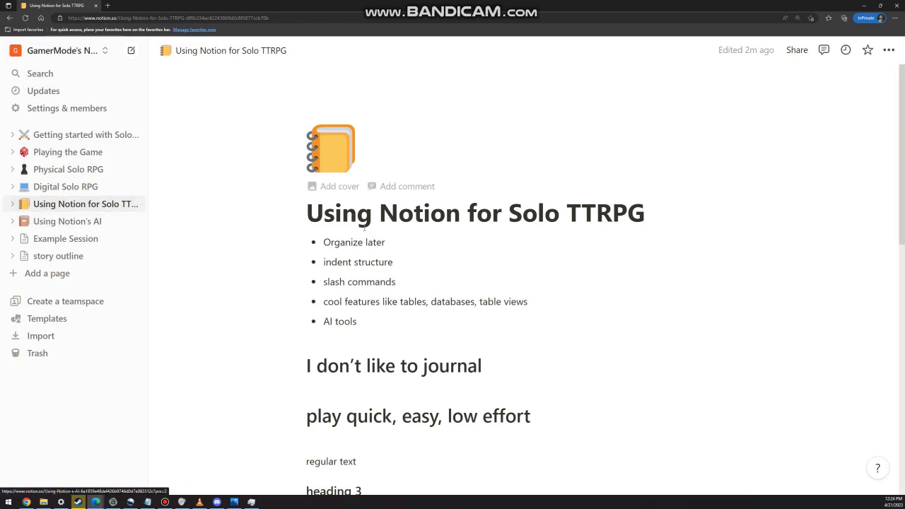
pyautogui.scroll(-5, 316, 222)
pyautogui.scroll(1, 316, 222)
pyautogui.scroll(3, 316, 221)
pyautogui.scroll(-8, 327, 192)
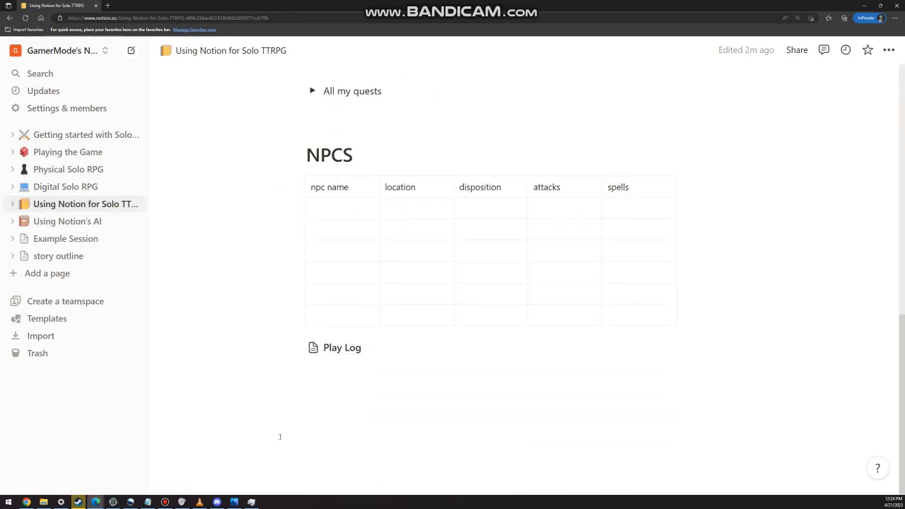
pyautogui.scroll(2, 289, 366)
pyautogui.scroll(6, 289, 366)
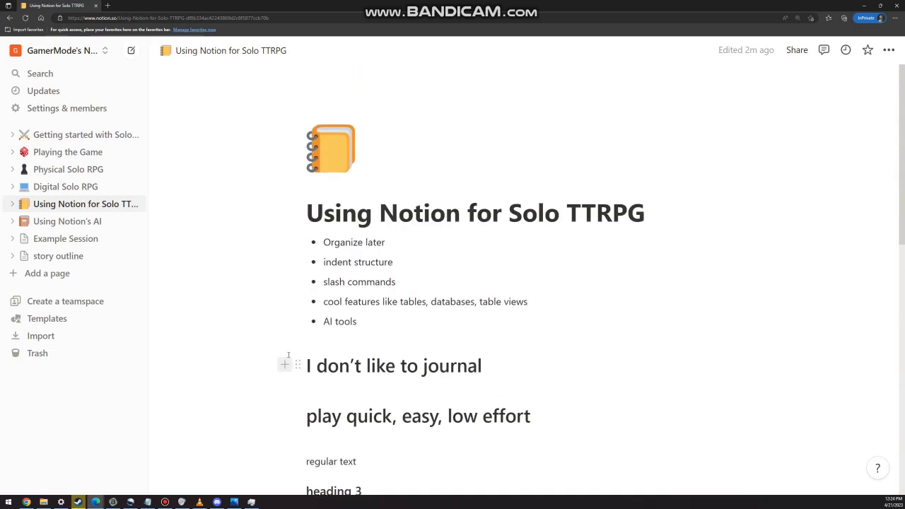
pyautogui.scroll(-5, 284, 359)
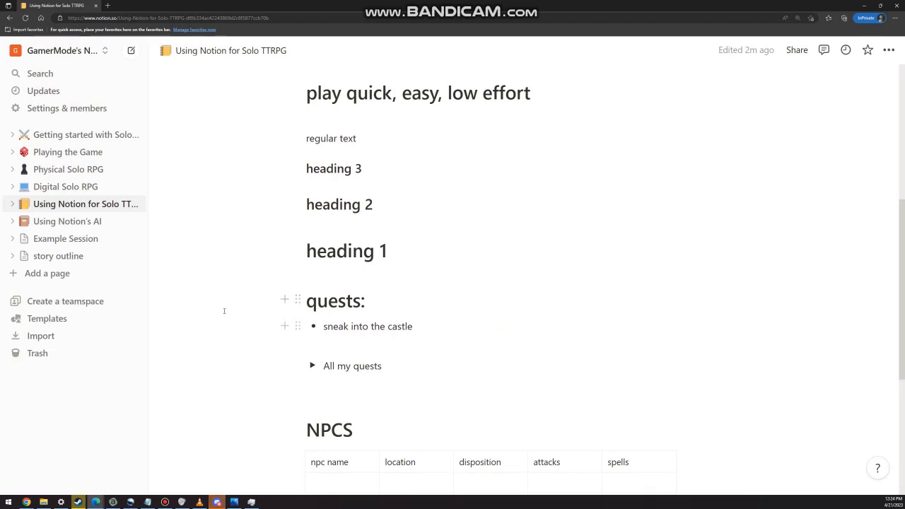
pyautogui.scroll(-4, 202, 363)
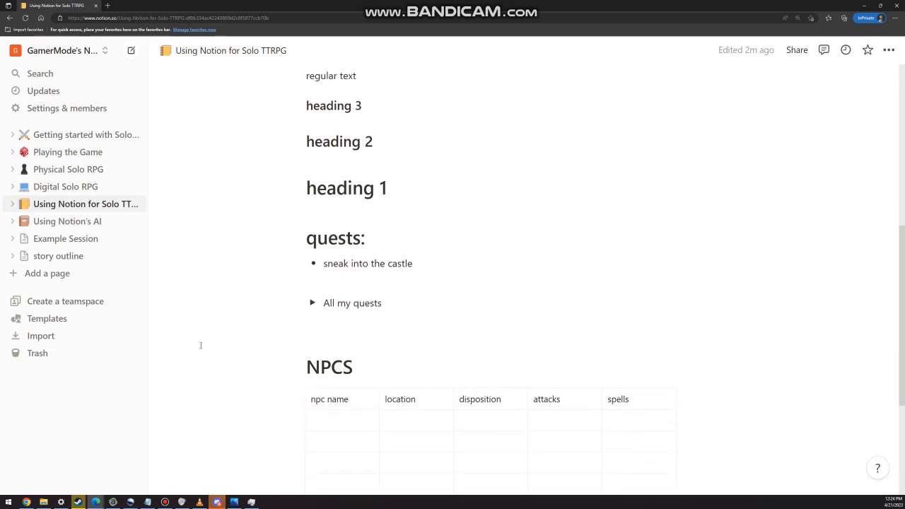
pyautogui.scroll(5, 216, 351)
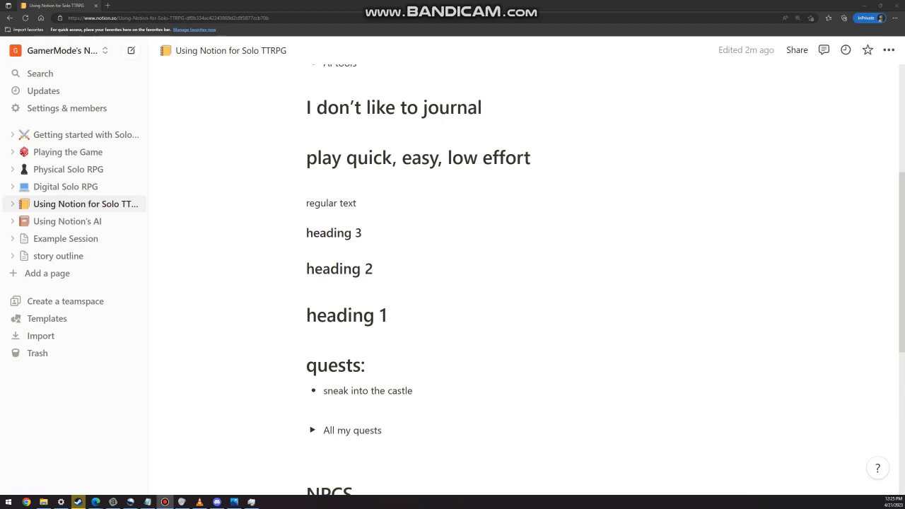
# - Open the Using Notion's AI page and delete the two empty blocks beneath its numbered list
pyautogui.click(66, 222)
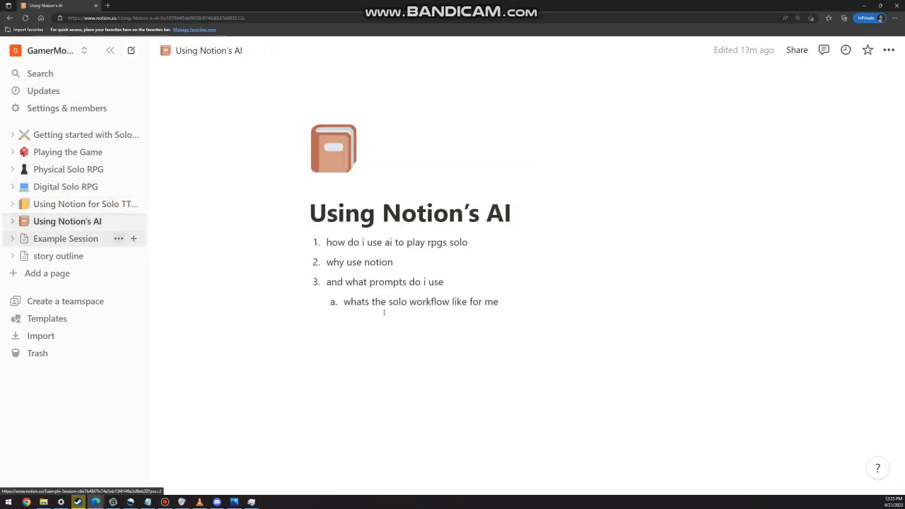
pyautogui.moveTo(520, 371); pyautogui.dragTo(384, 246)
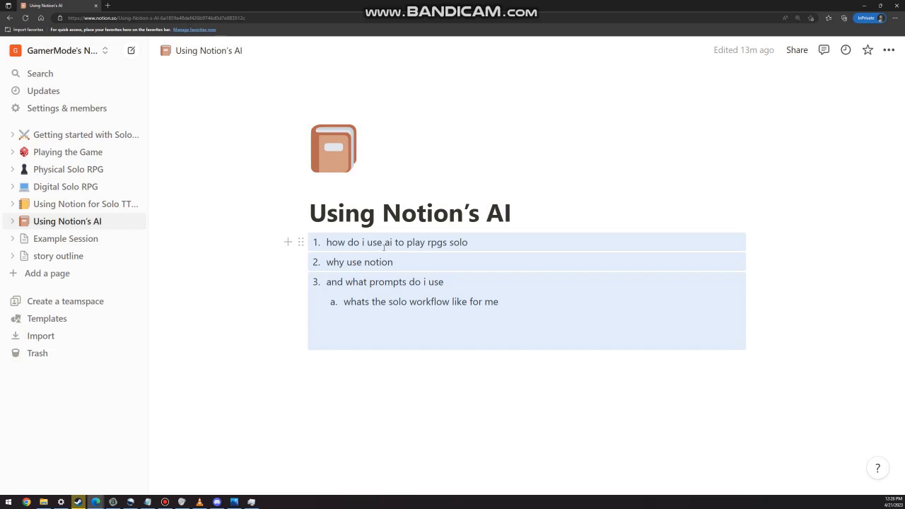
pyautogui.click(508, 301)
pyautogui.moveTo(530, 363); pyautogui.dragTo(472, 346)
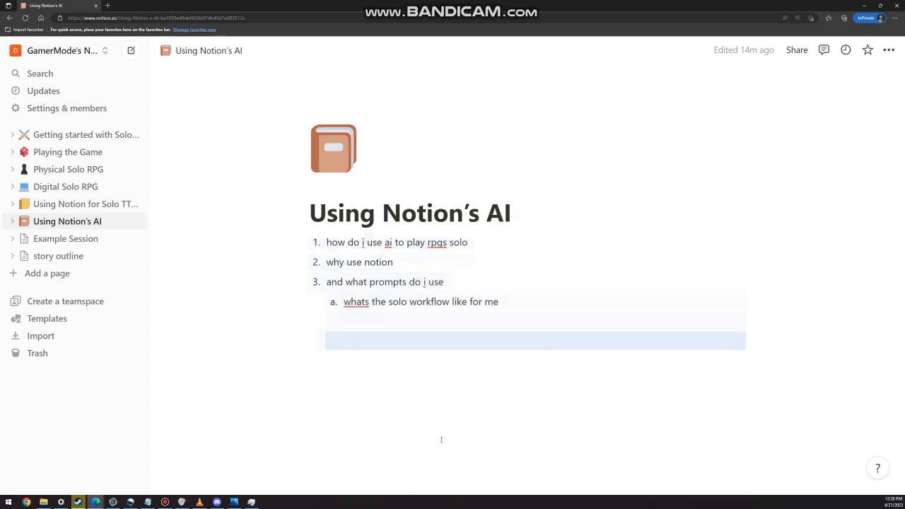
pyautogui.moveTo(448, 379); pyautogui.dragTo(434, 319)
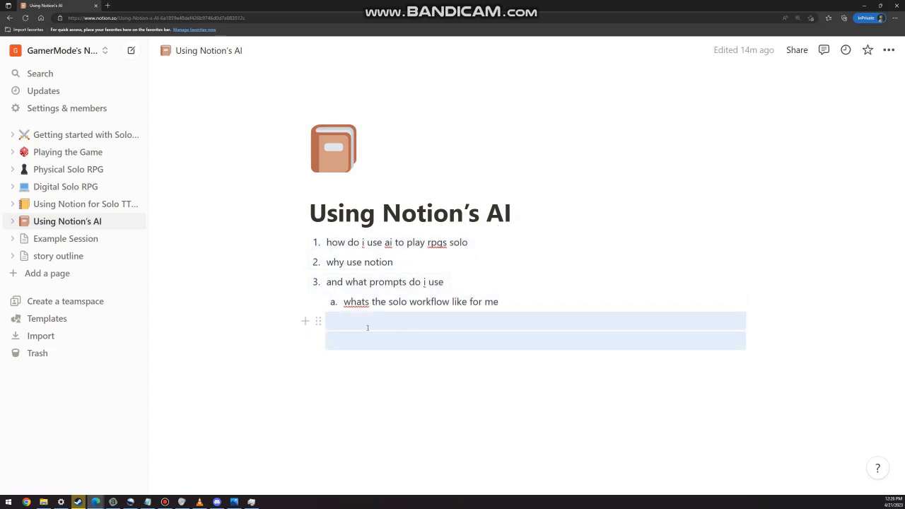
pyautogui.rightClick(317, 321)
pyautogui.click(512, 389)
pyautogui.moveTo(418, 400); pyautogui.dragTo(346, 321)
pyautogui.click(318, 321)
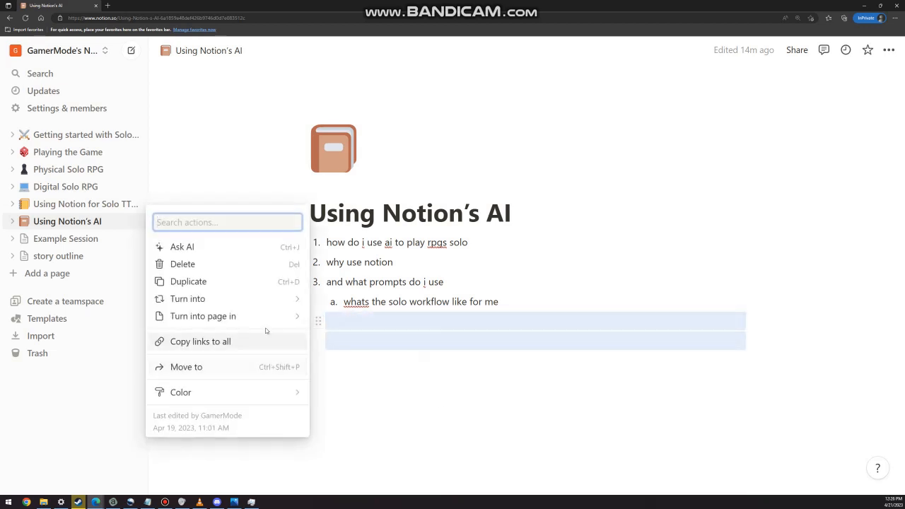
pyautogui.click(232, 264)
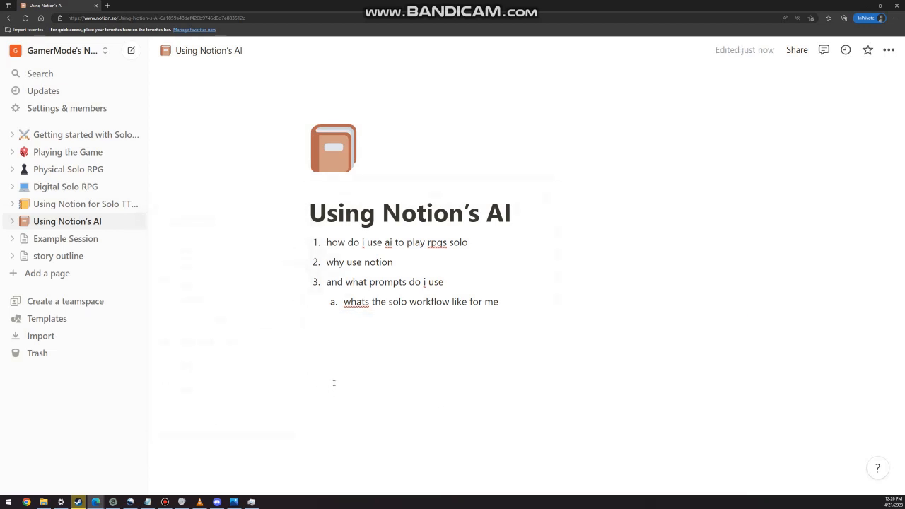
pyautogui.click(315, 364)
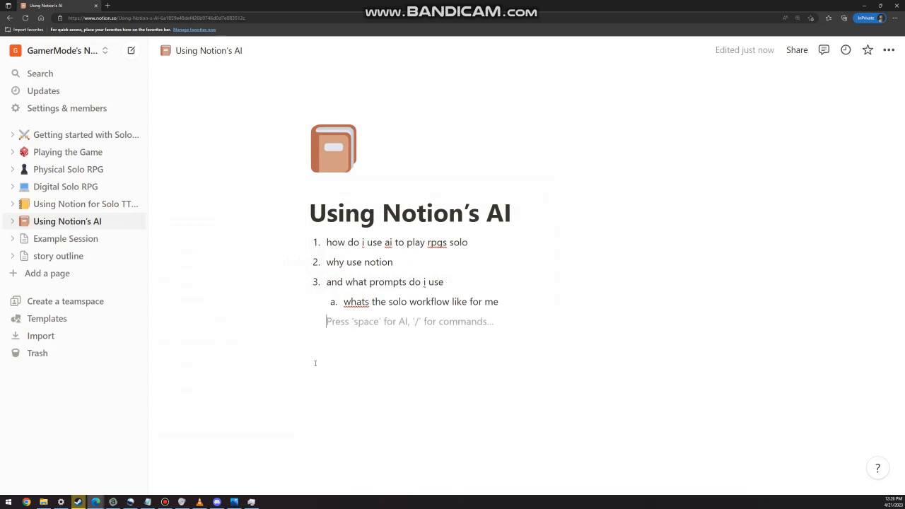
# - Return to the Play Log subpage of Using Notion for Solo TTRPG and expand its Quests heading
pyautogui.click(74, 203)
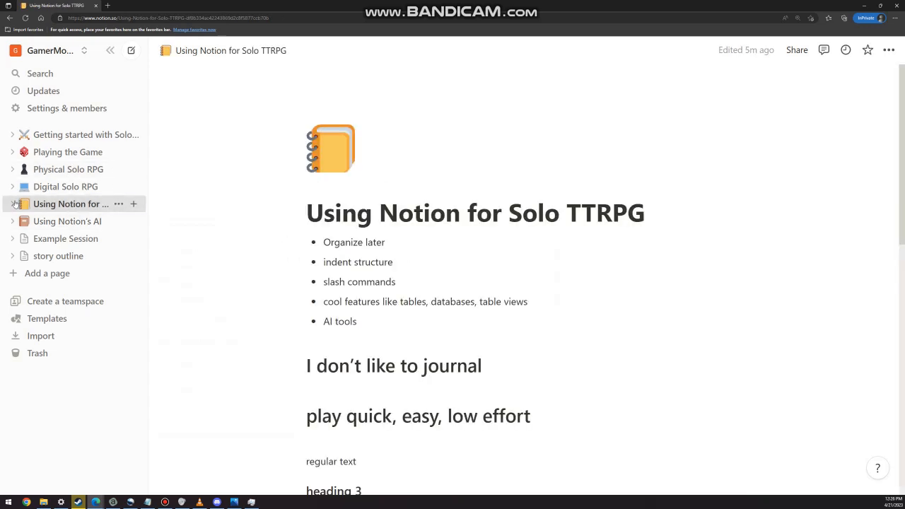
pyautogui.click(22, 205)
pyautogui.click(13, 204)
pyautogui.click(58, 221)
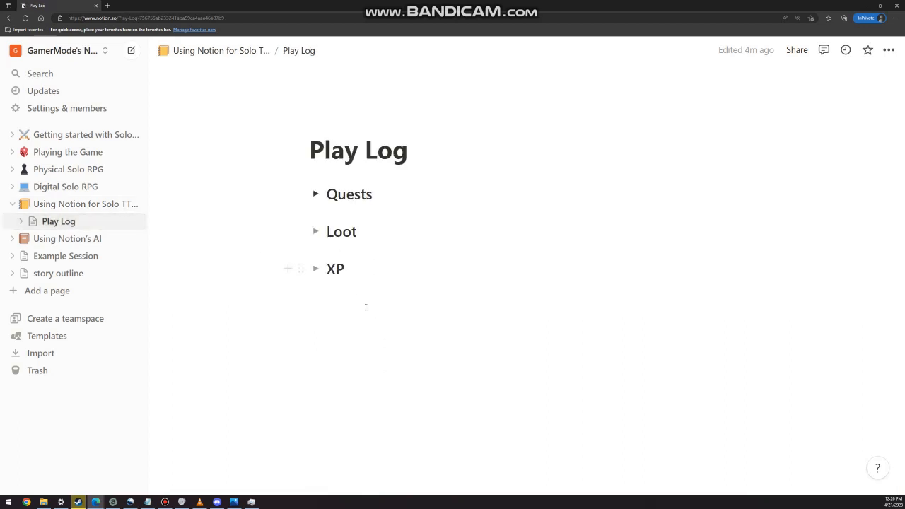
pyautogui.click(317, 196)
pyautogui.scroll(-2, 448, 347)
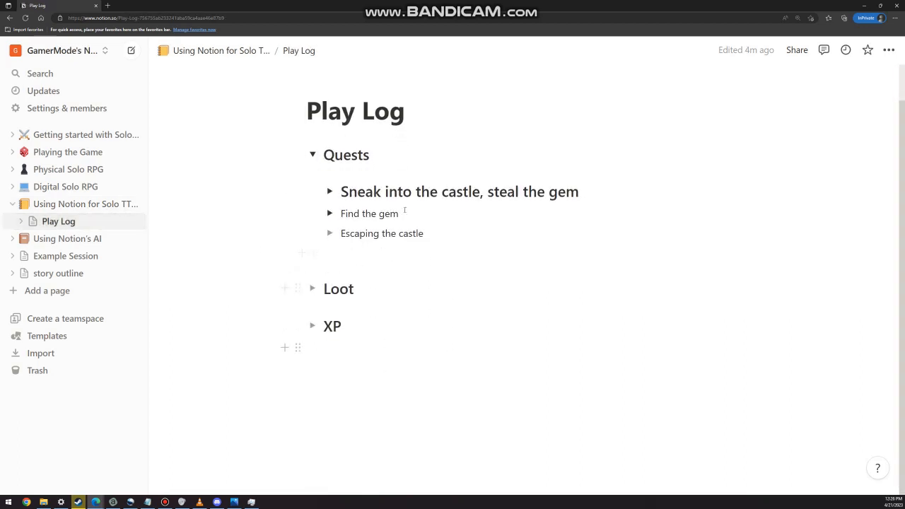
# - Insert a new toggle at the start of the Quests section, directly above the castle heading
pyautogui.click(438, 253)
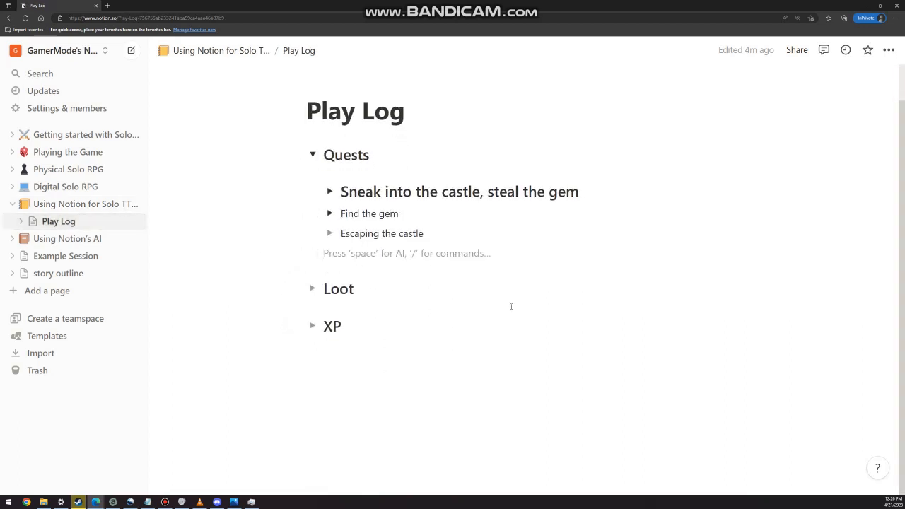
pyautogui.click(463, 209)
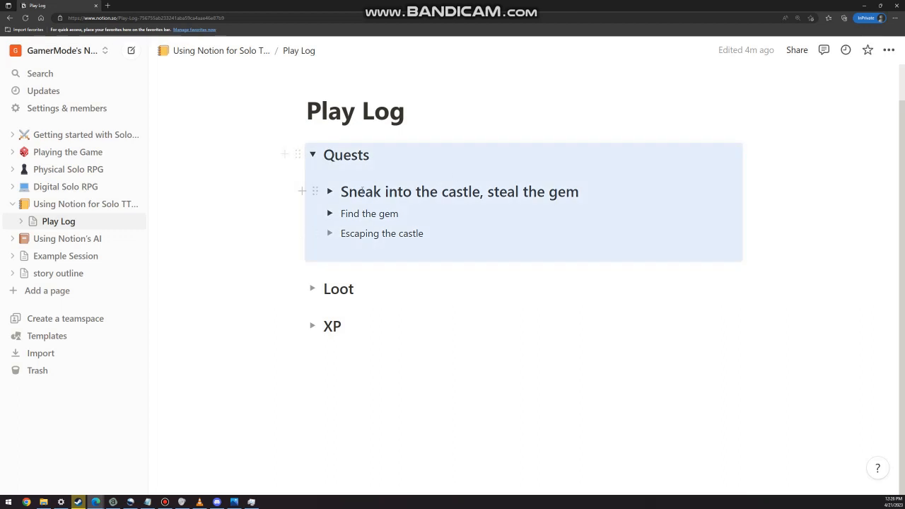
pyautogui.click(330, 191)
pyautogui.click(329, 192)
pyautogui.click(352, 191)
pyautogui.press('Return')
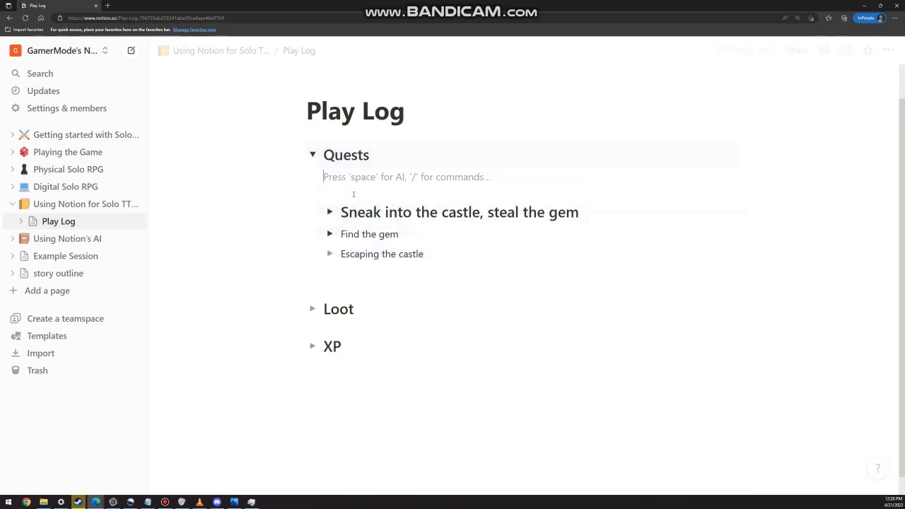
pyautogui.write('> ')
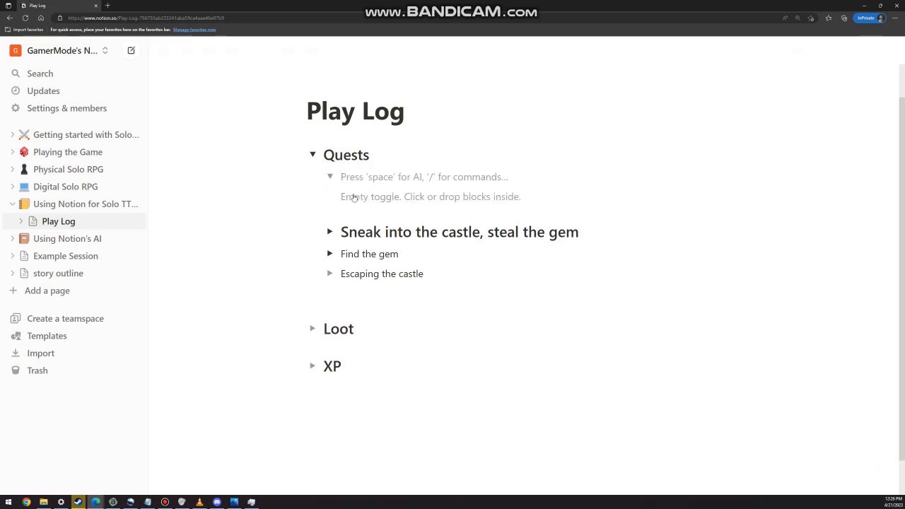
# - Title the empty toggle under Quests "The castle Heist", nest the three castle entries inside it and collapse it
pyautogui.write('The castle ')
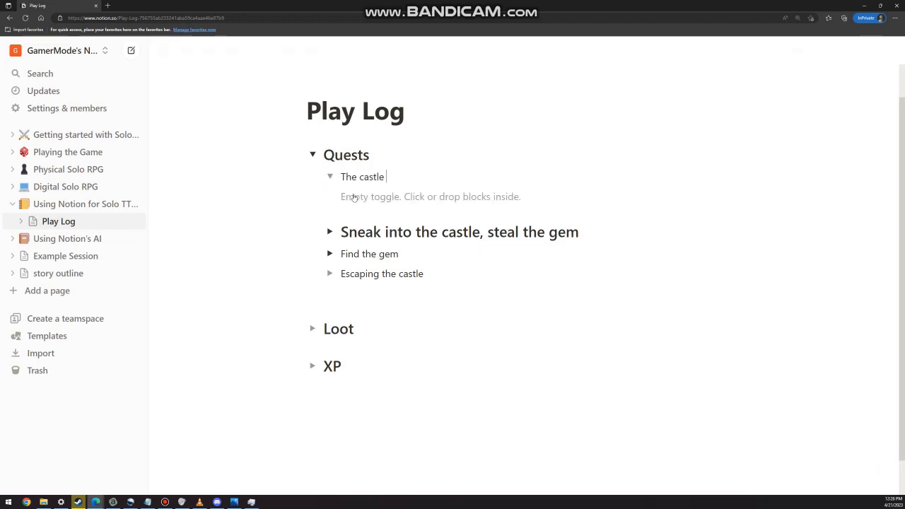
pyautogui.write('Heist')
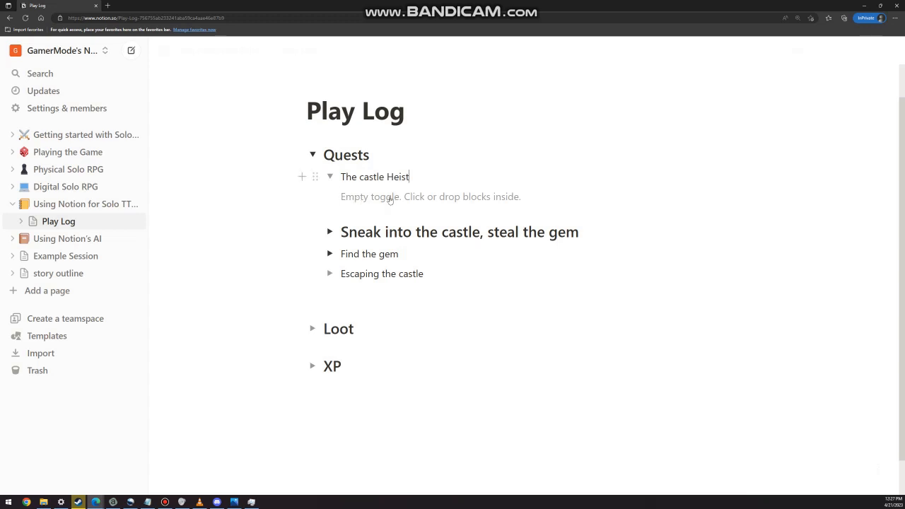
pyautogui.moveTo(442, 281); pyautogui.dragTo(370, 183)
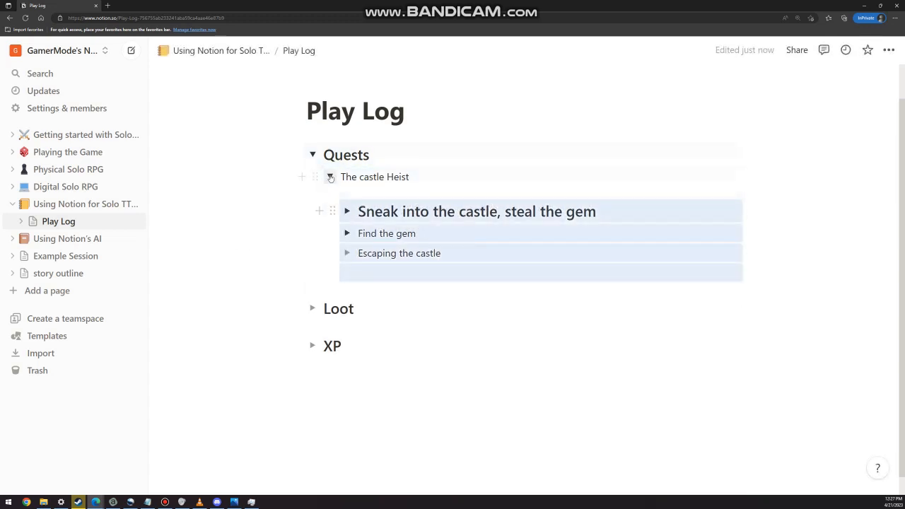
pyautogui.click(329, 176)
# - Add another toggle under Quests titled "AI driven dungeon" and expand it with an empty line inside
pyautogui.click(453, 229)
pyautogui.press('Return')
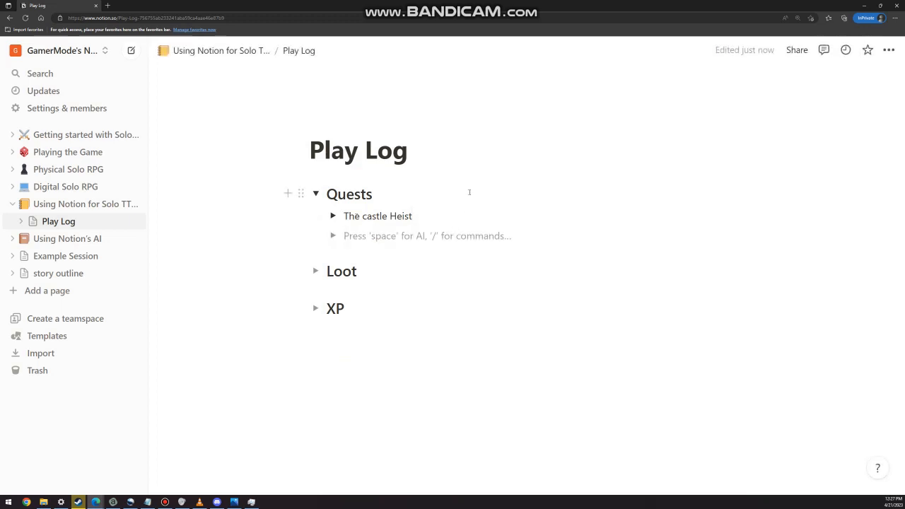
pyautogui.write('AI driven ')
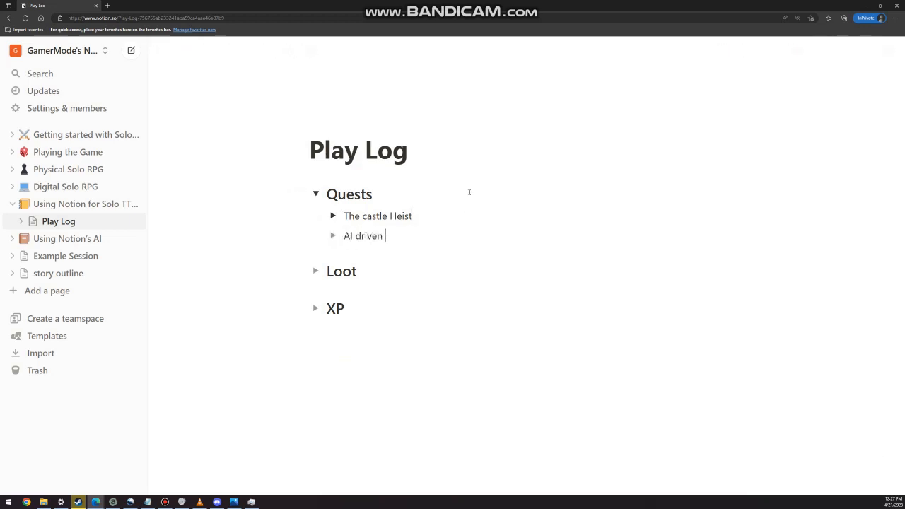
pyautogui.write('dungeon')
pyautogui.click(332, 236)
pyautogui.click(379, 256)
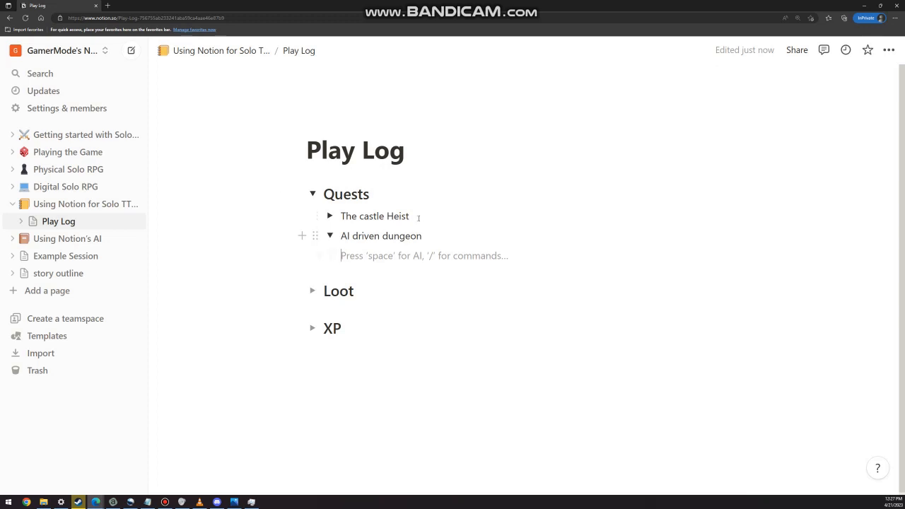
# - Expand The castle Heist toggle and examine its nested entries, including Find the gem
pyautogui.click(328, 216)
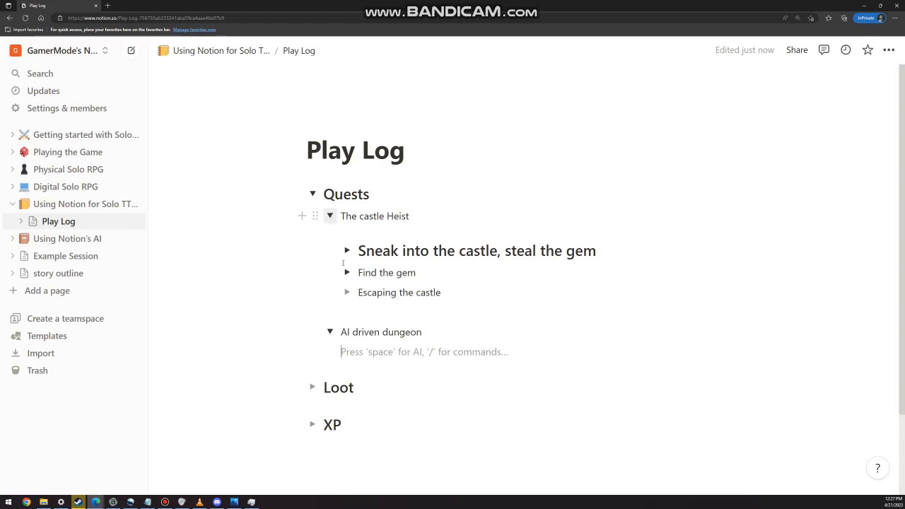
pyautogui.moveTo(357, 273)
pyautogui.mouseDown()
pyautogui.moveTo(469, 275)
pyautogui.moveTo(349, 282)
pyautogui.mouseUp()
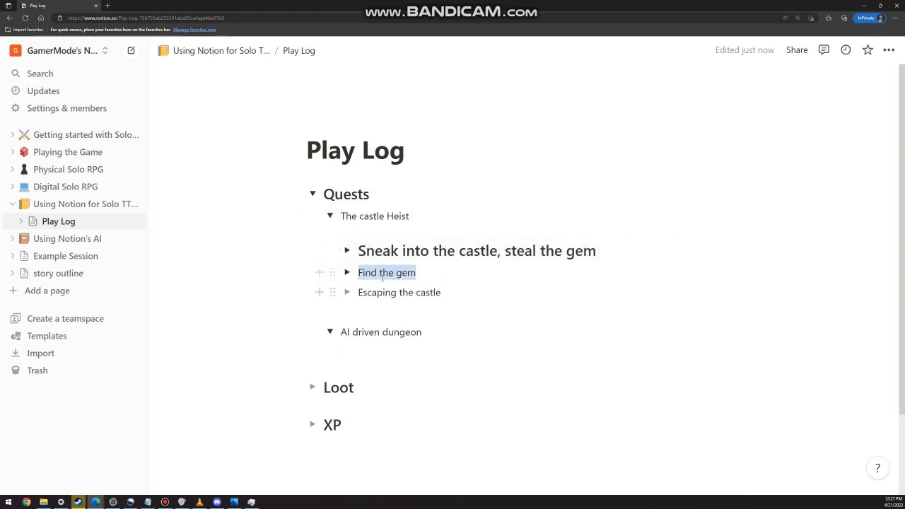
pyautogui.moveTo(431, 273); pyautogui.dragTo(257, 250)
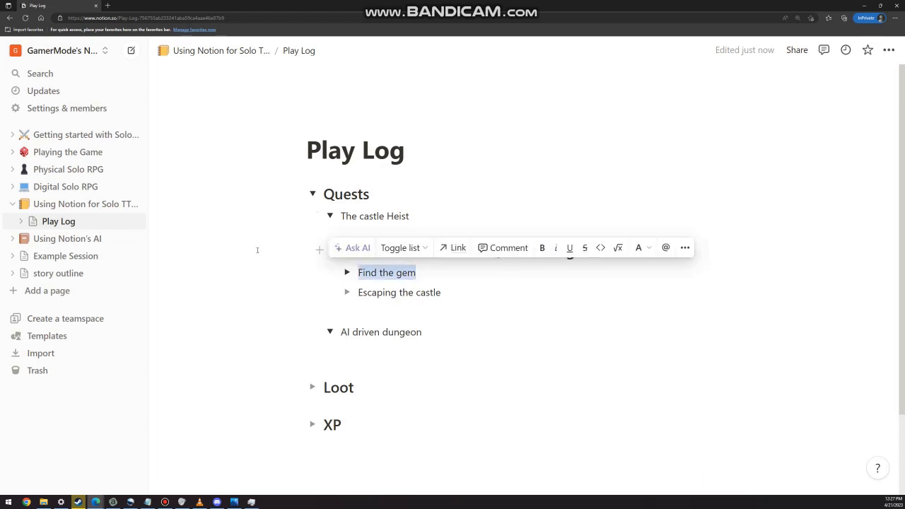
pyautogui.click(227, 296)
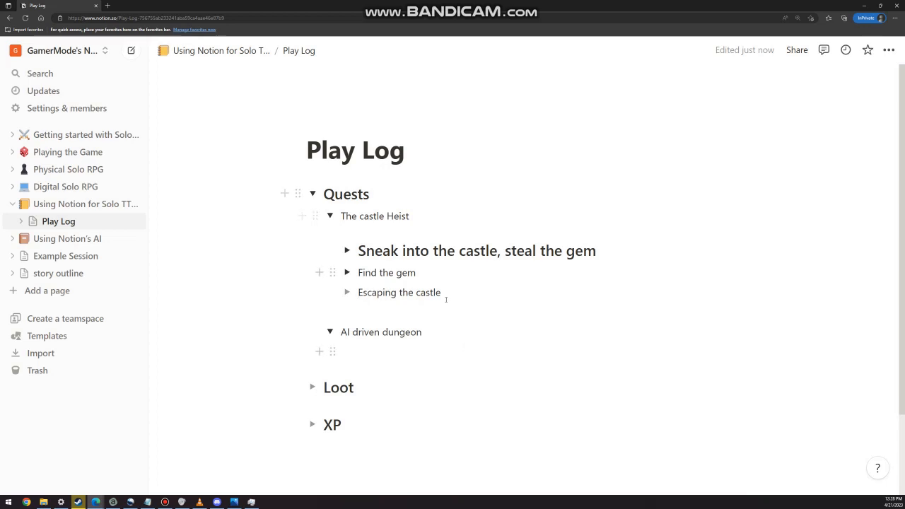
# - Browse the block types available for the empty line under AI driven dungeon
pyautogui.click(391, 354)
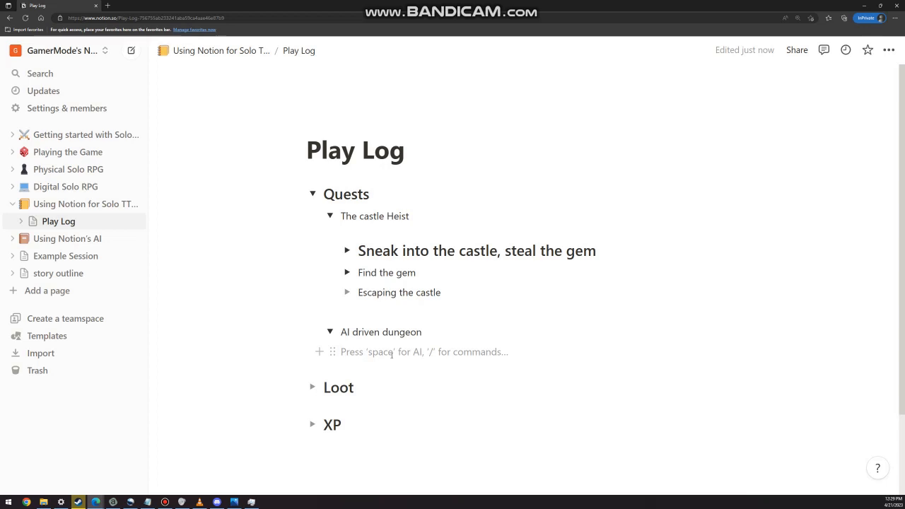
pyautogui.click(322, 351)
pyautogui.scroll(-5, 416, 272)
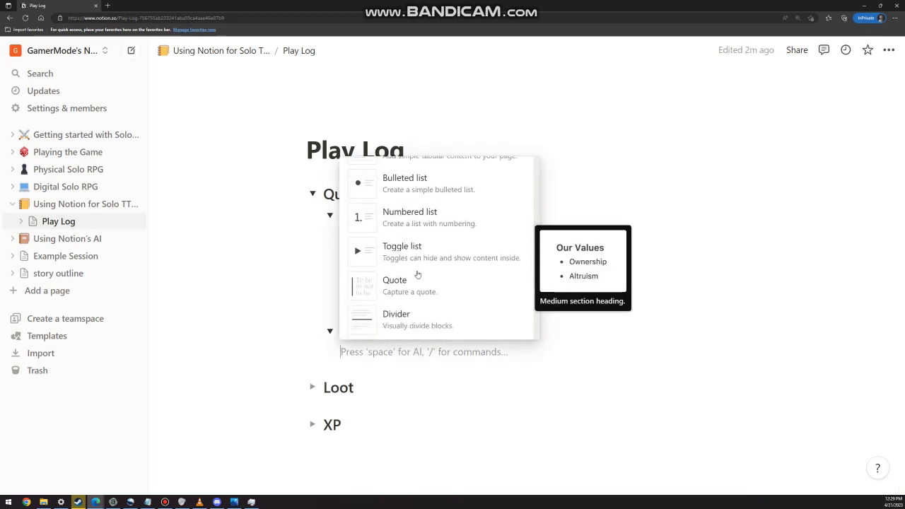
pyautogui.scroll(-15, 417, 274)
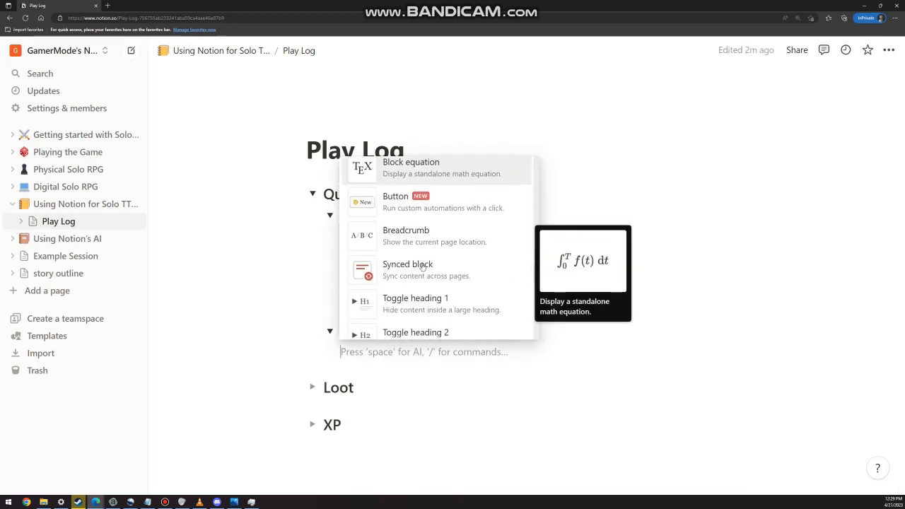
pyautogui.scroll(-15, 423, 266)
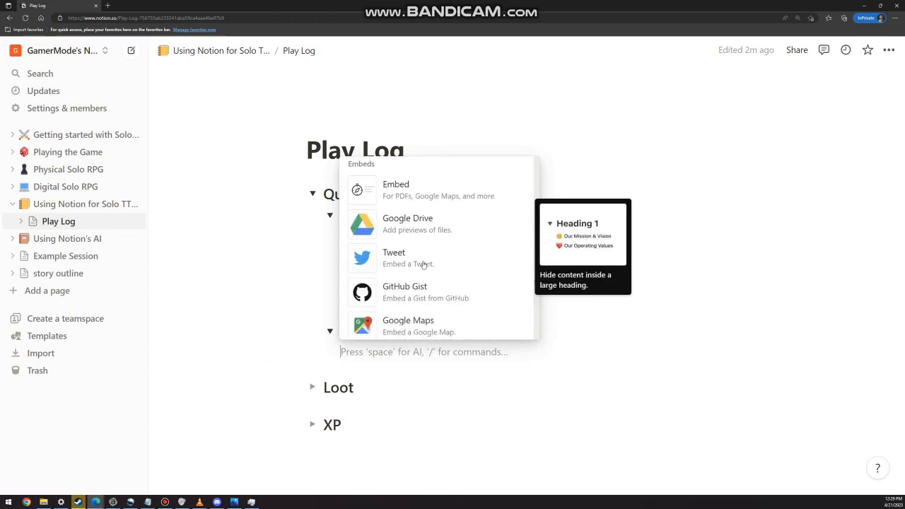
pyautogui.scroll(-5, 421, 267)
pyautogui.moveTo(535, 303); pyautogui.dragTo(517, 213)
pyautogui.click(406, 409)
pyautogui.click(378, 354)
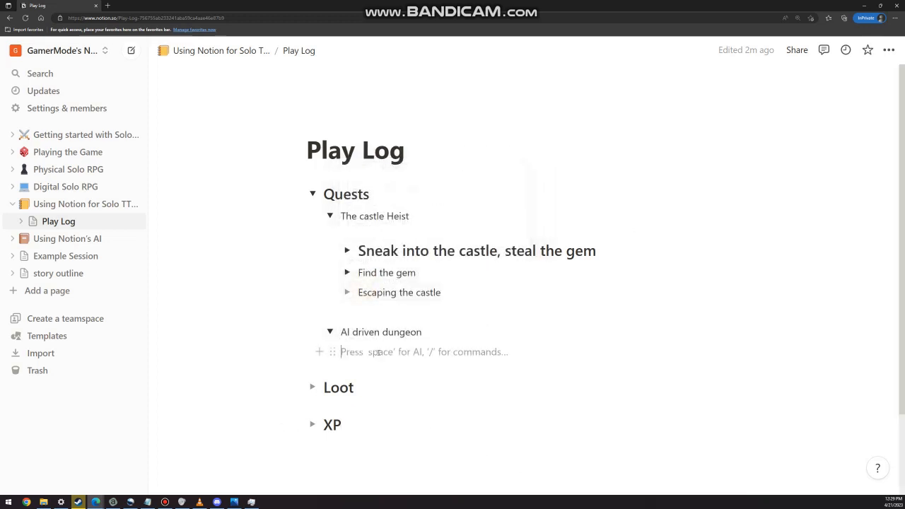
pyautogui.press('space')
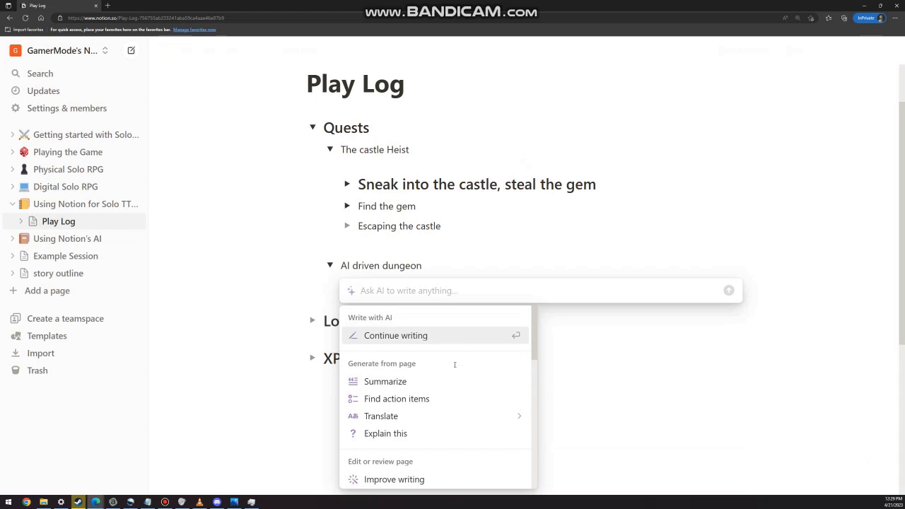
pyautogui.press('Escape')
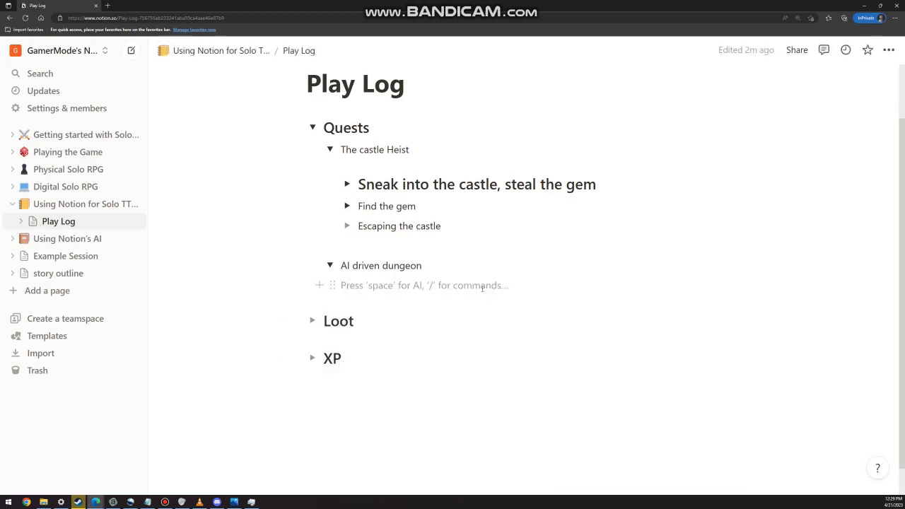
pyautogui.press('space')
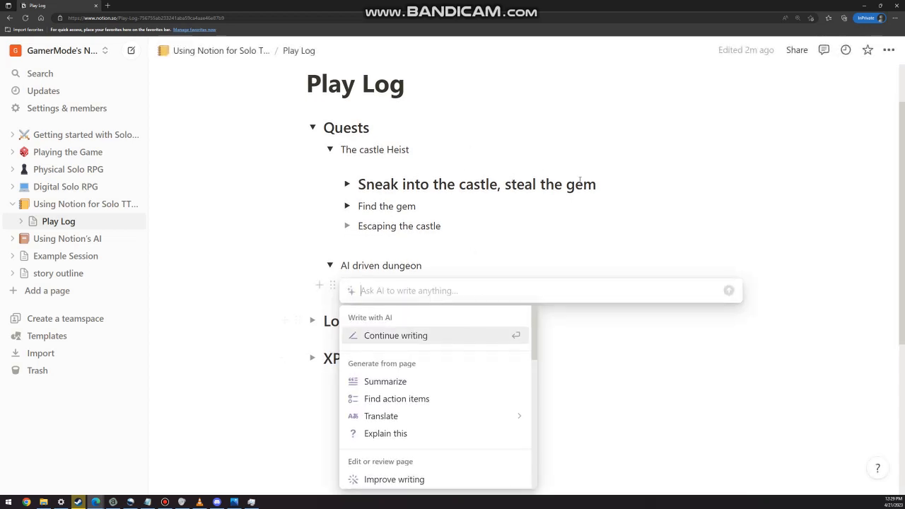
pyautogui.press('Escape')
pyautogui.click(607, 185)
pyautogui.hotkey('ctrl', 'j')
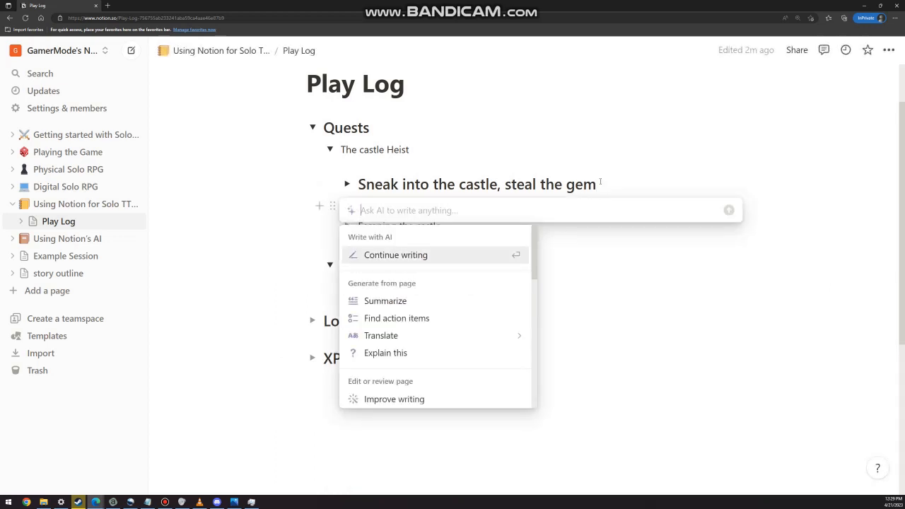
pyautogui.press('Escape')
# - Generate AI text under AI driven dungeon with "d6 Sinister monsters I might find while adventuring in a dungeon beneath the king's castle" and keep the result
pyautogui.click(362, 288)
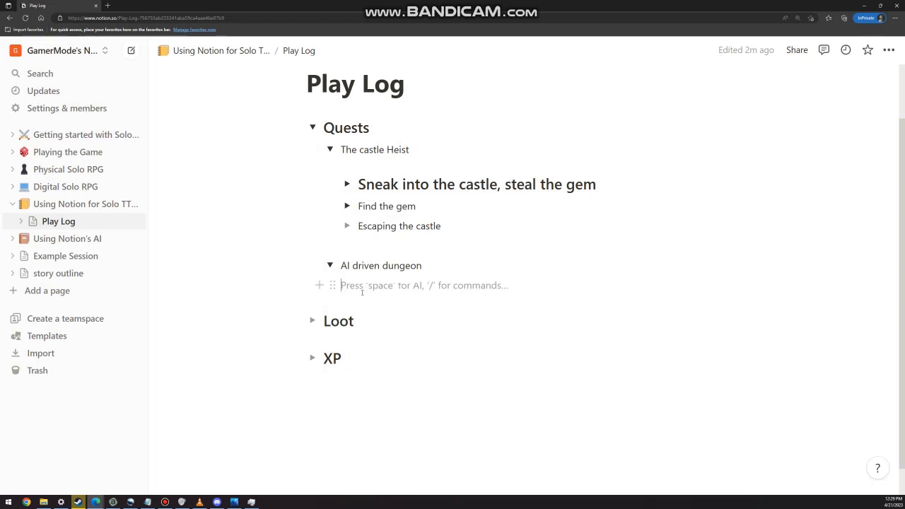
pyautogui.press('space')
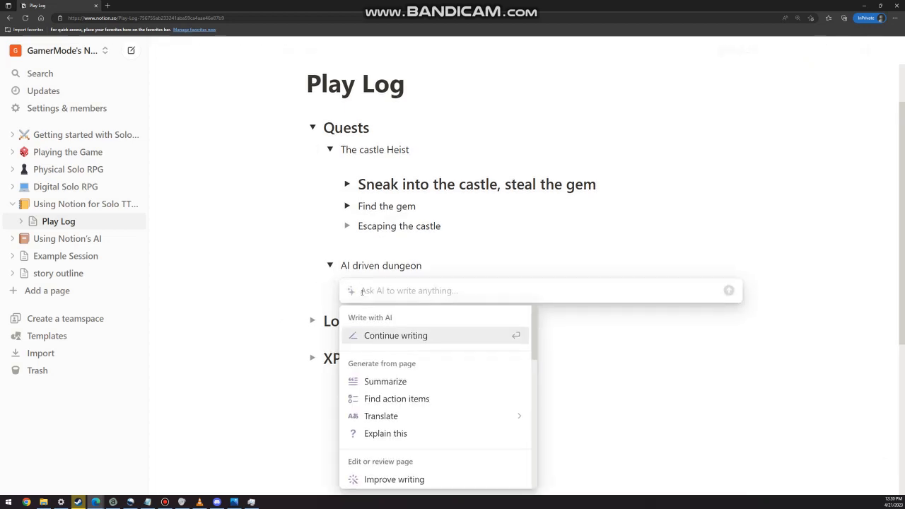
pyautogui.write('d6')
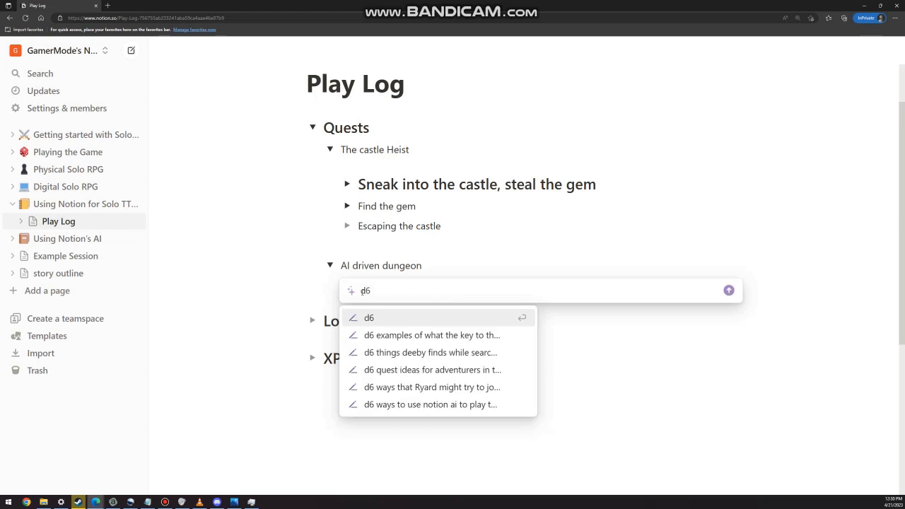
pyautogui.write(' Things')
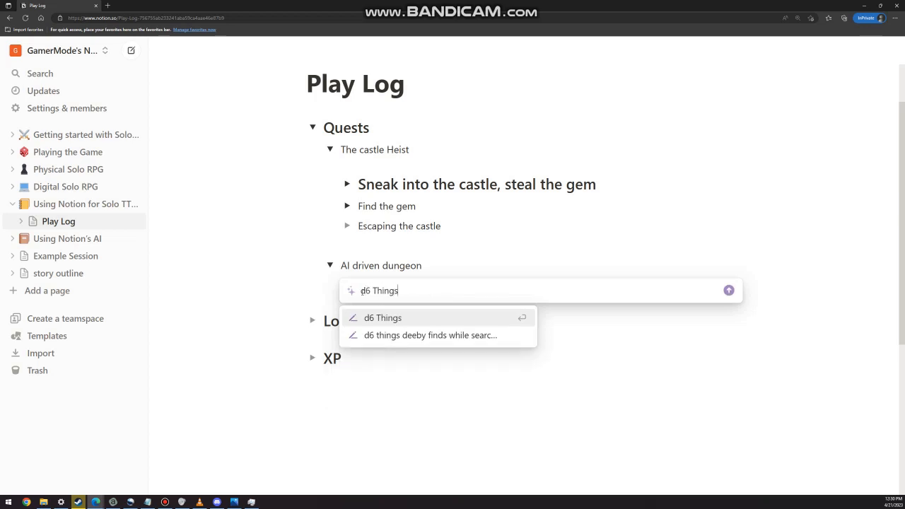
pyautogui.press('BackSpace')
pyautogui.press('BackSpace')
pyautogui.press('BackSpace')
pyautogui.press('BackSpace')
pyautogui.press('BackSpace')
pyautogui.press('BackSpace')
pyautogui.write('SInist')
pyautogui.press('BackSpace')
pyautogui.press('BackSpace')
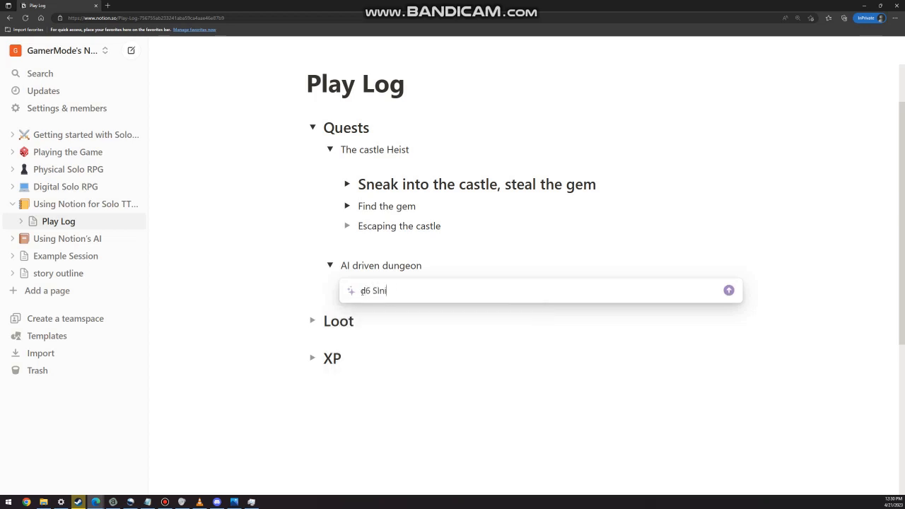
pyautogui.press('BackSpace')
pyautogui.press('BackSpace')
pyautogui.press('BackSpace')
pyautogui.write('inister monsters I migh')
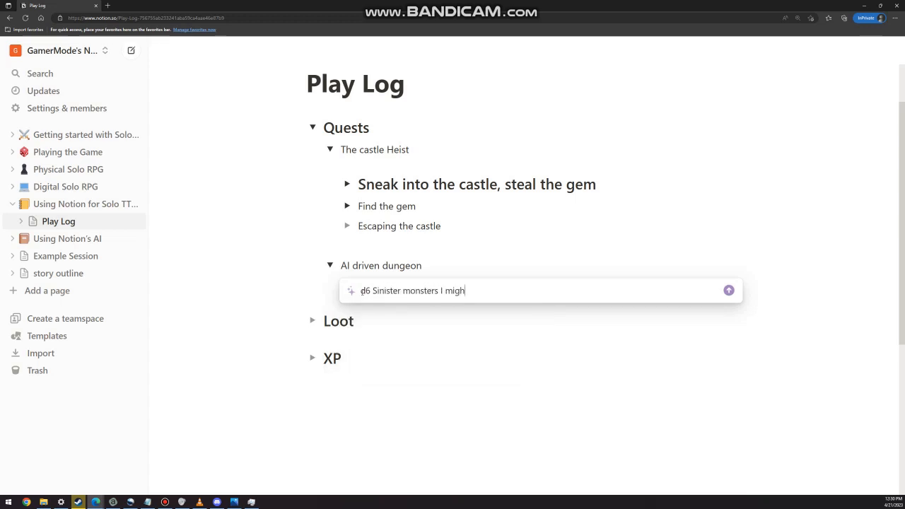
pyautogui.write('t find while advent')
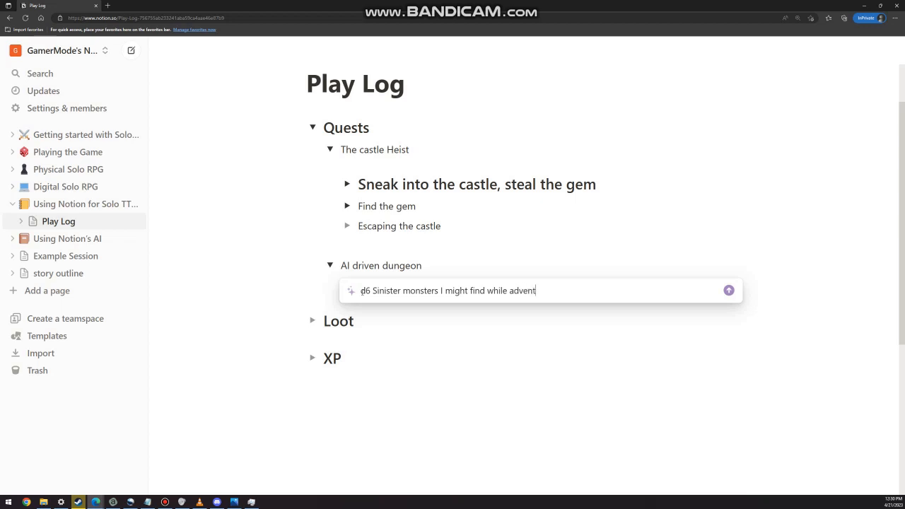
pyautogui.write('uring in a dungeon be')
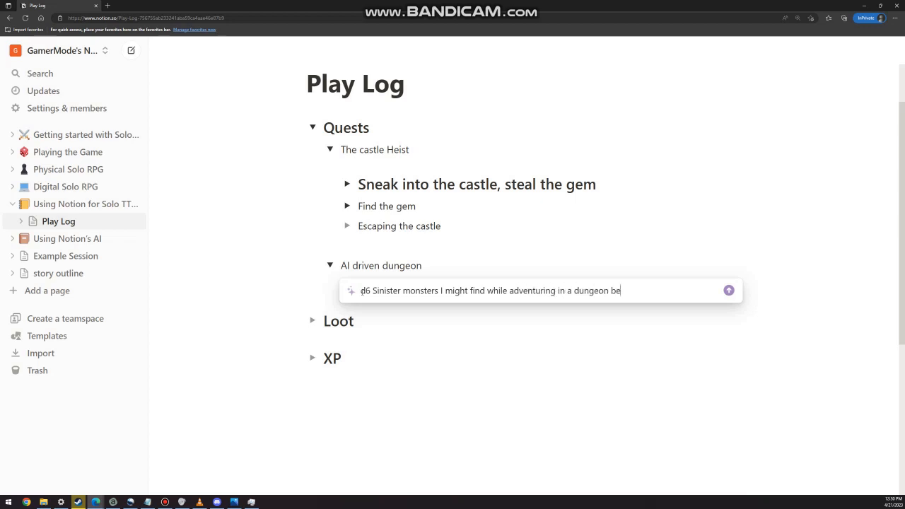
pyautogui.write("neath the king's castle")
pyautogui.press('Return')
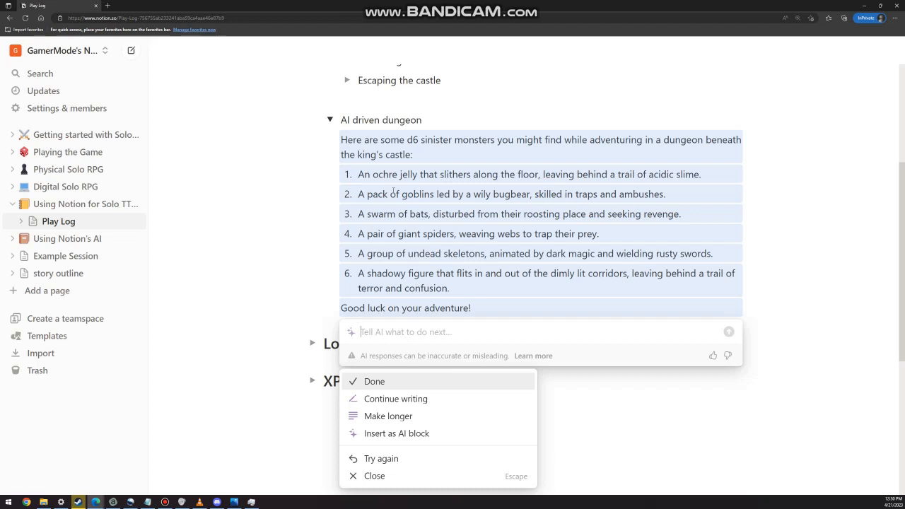
pyautogui.click(382, 174)
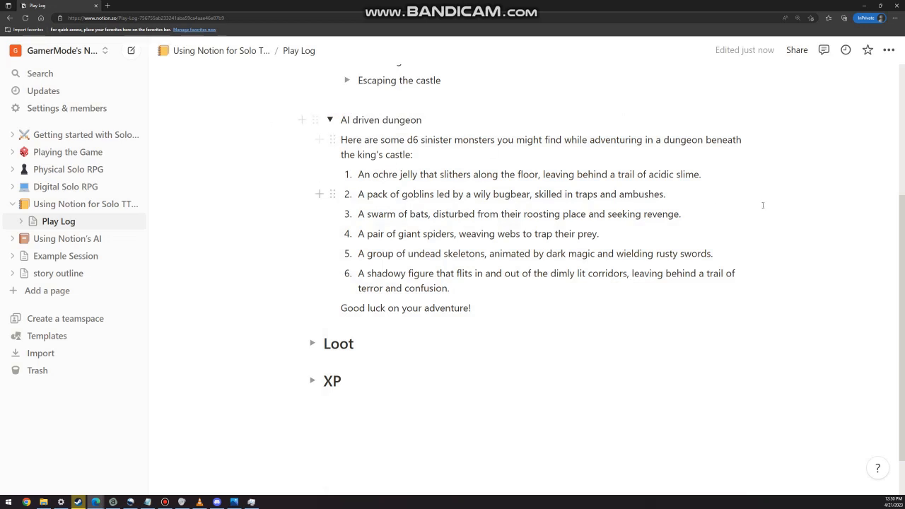
# - Delete the goblin pack, bat swarm and giant spider entries from the generated monster list
pyautogui.moveTo(763, 205); pyautogui.dragTo(503, 194)
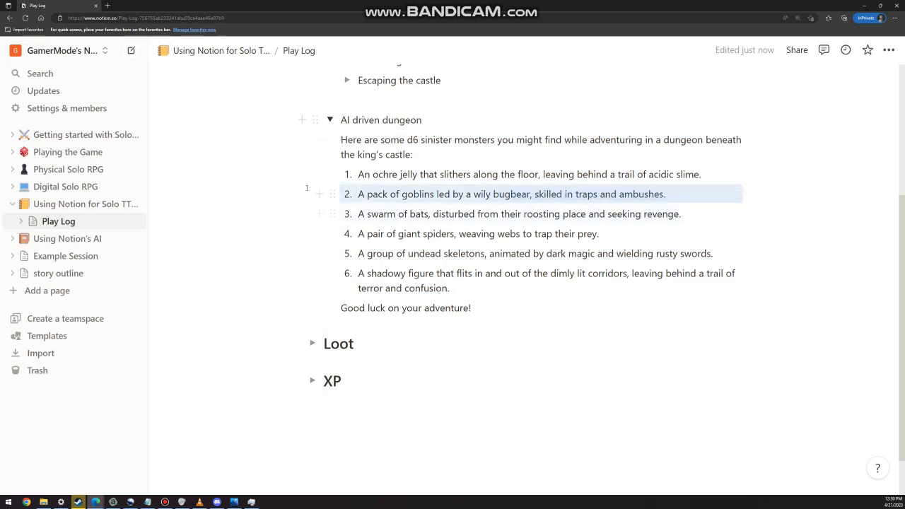
pyautogui.moveTo(284, 190); pyautogui.dragTo(726, 236)
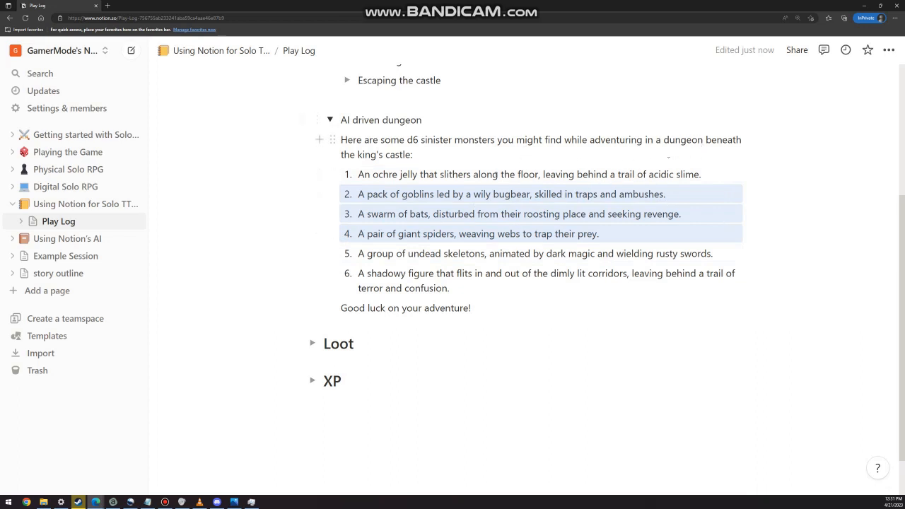
pyautogui.click(265, 197)
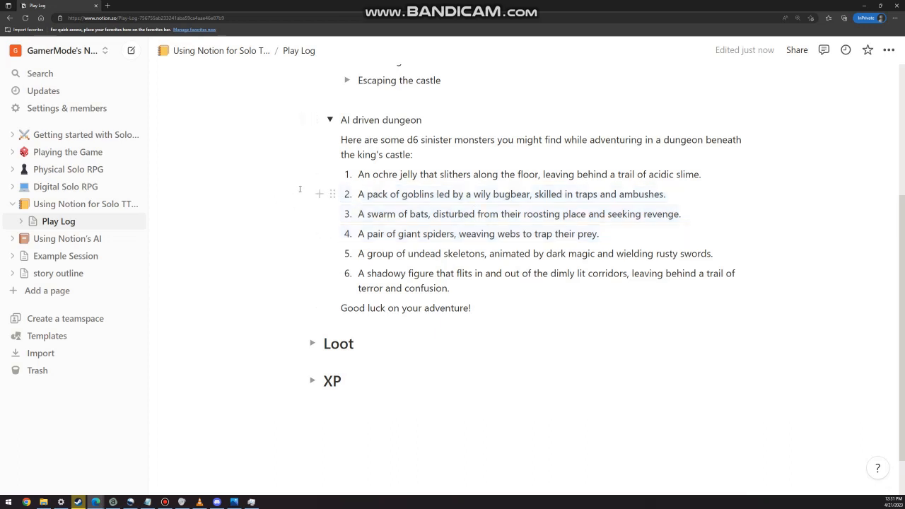
pyautogui.moveTo(300, 189); pyautogui.dragTo(517, 240)
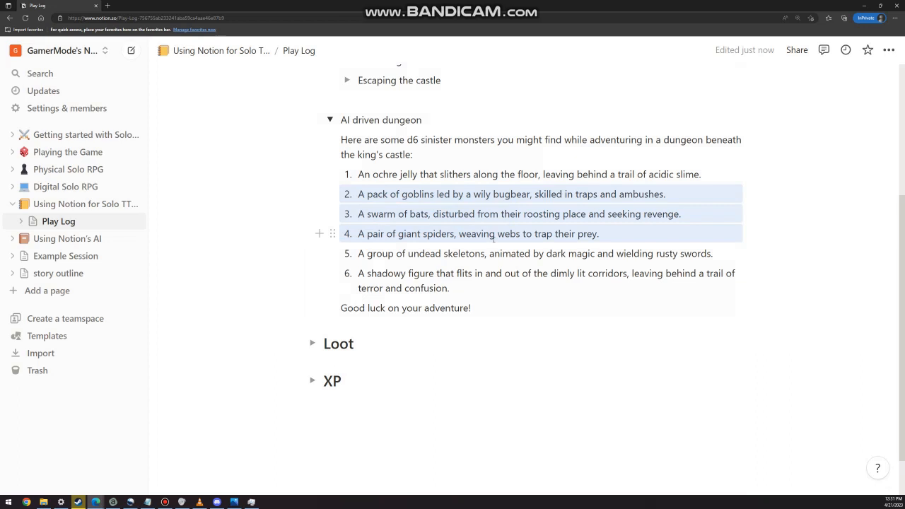
pyautogui.press('Delete')
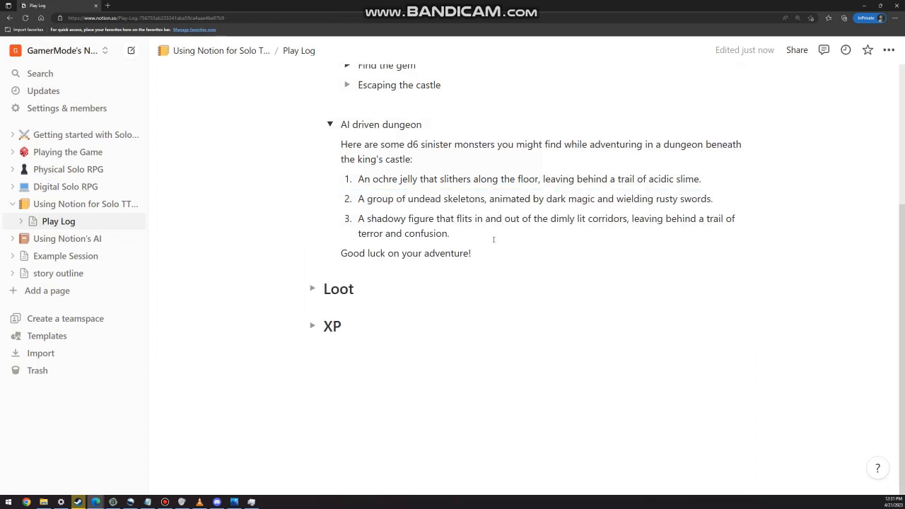
# - Review the remaining ochre jelly, undead skeletons and shadowy figure entries one at a time
pyautogui.click(347, 180)
pyautogui.click(347, 200)
pyautogui.click(347, 219)
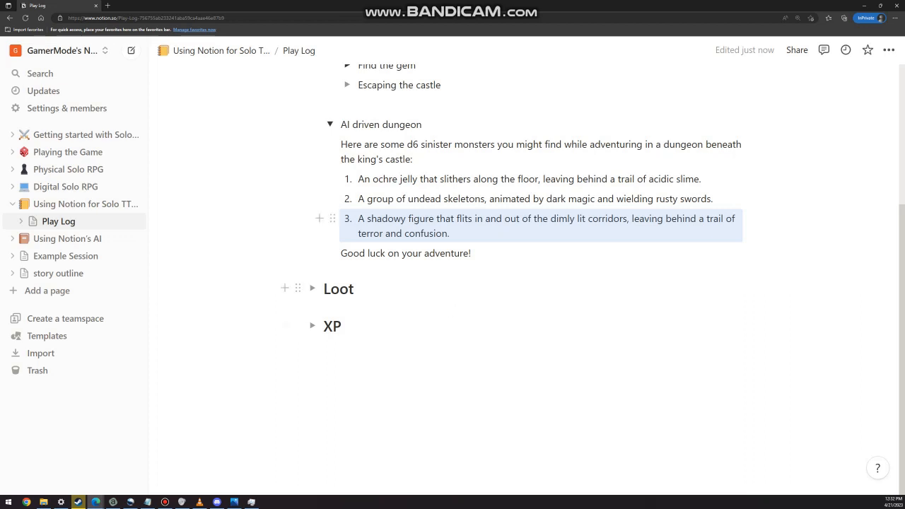
# - Highlight the undead skeletons entry and the word "ochre" while rereading the monster list under AI driven dungeon
pyautogui.moveTo(408, 200); pyautogui.dragTo(602, 180)
pyautogui.click(581, 203)
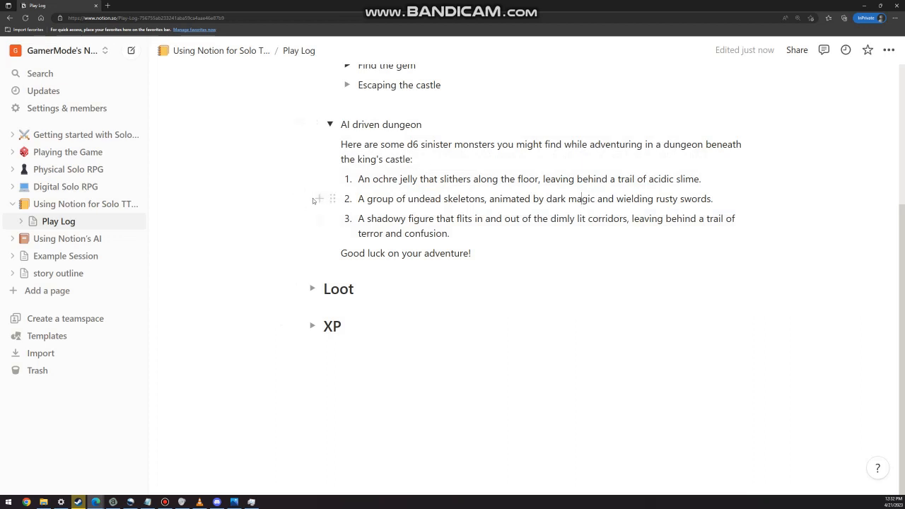
pyautogui.moveTo(297, 205); pyautogui.dragTo(440, 202)
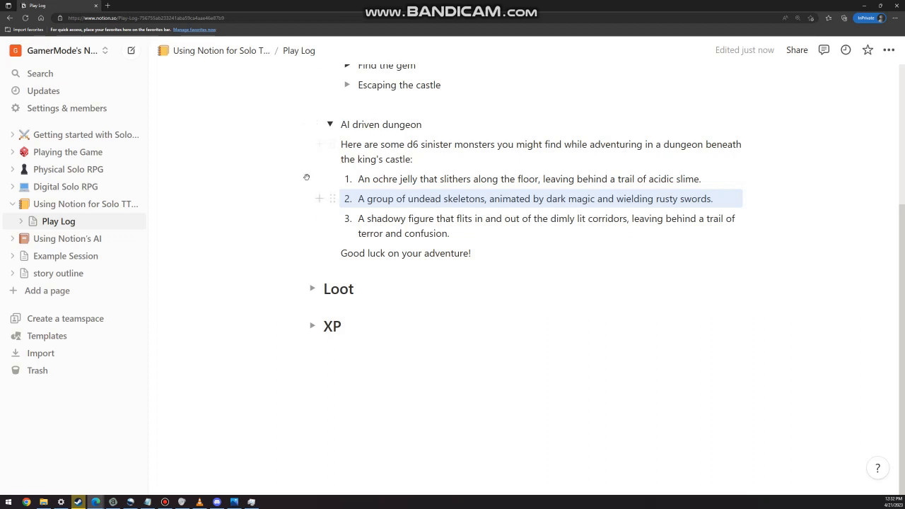
pyautogui.moveTo(290, 182); pyautogui.dragTo(430, 179)
pyautogui.moveTo(309, 170); pyautogui.dragTo(322, 181)
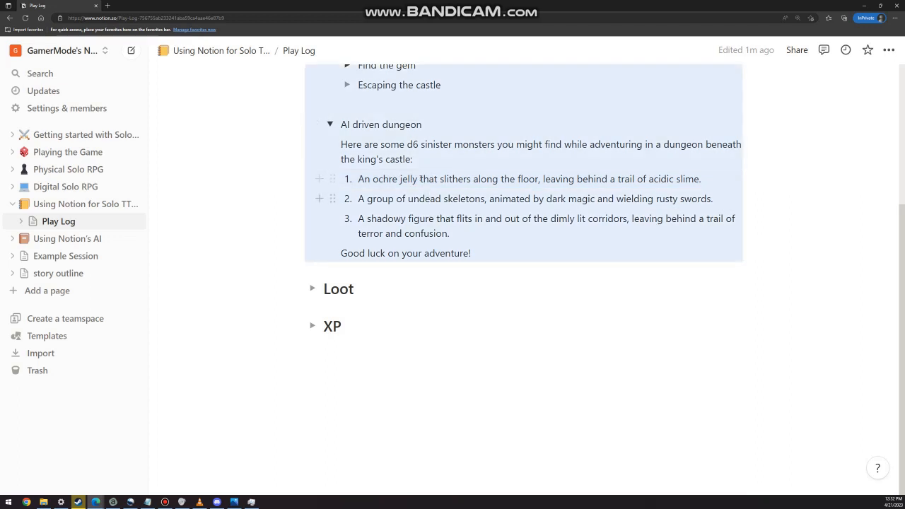
pyautogui.click(420, 179)
pyautogui.doubleClick(386, 178)
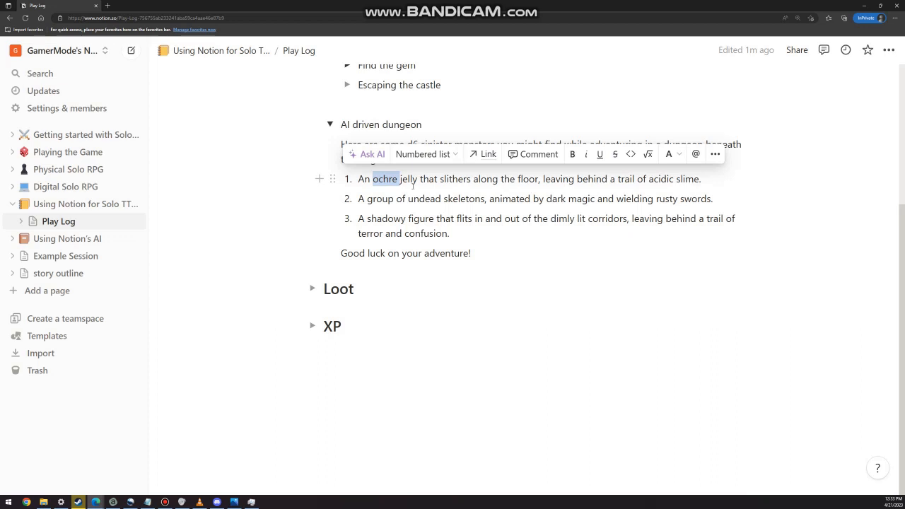
# - Add an empty line below "Good luck on your adventure!" and try starting an AI prompt there with "d6"
pyautogui.click(476, 253)
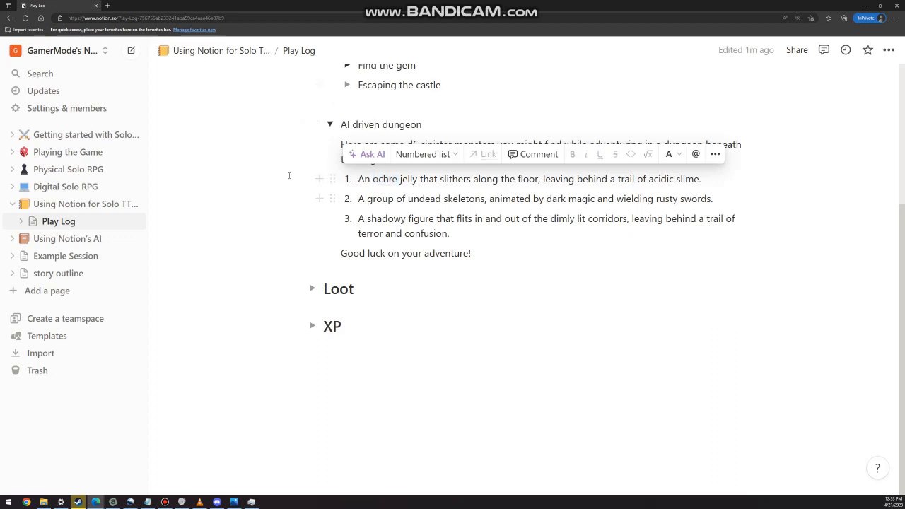
pyautogui.press('Return')
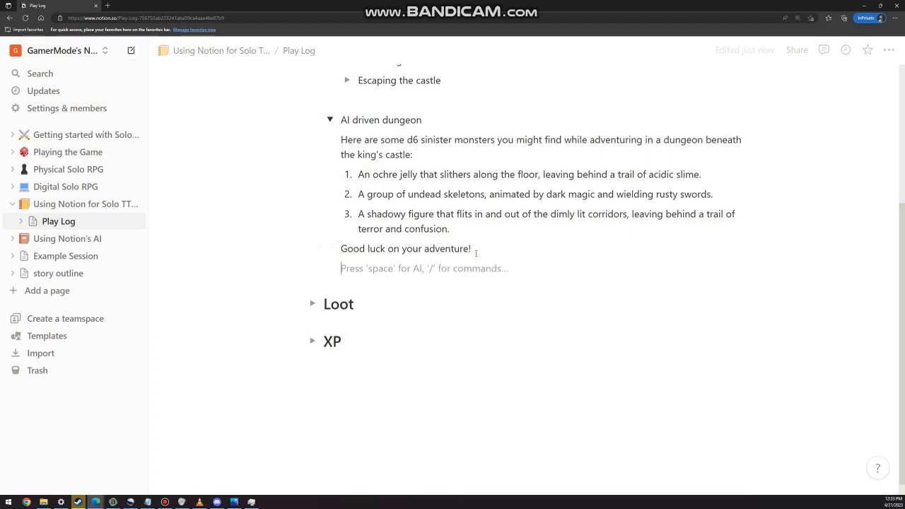
pyautogui.press('space')
pyautogui.write('d6')
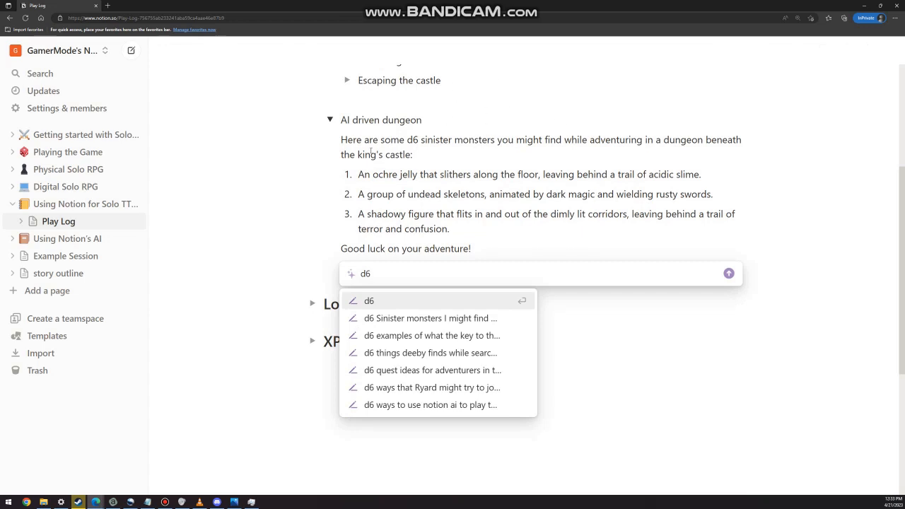
pyautogui.press('Escape')
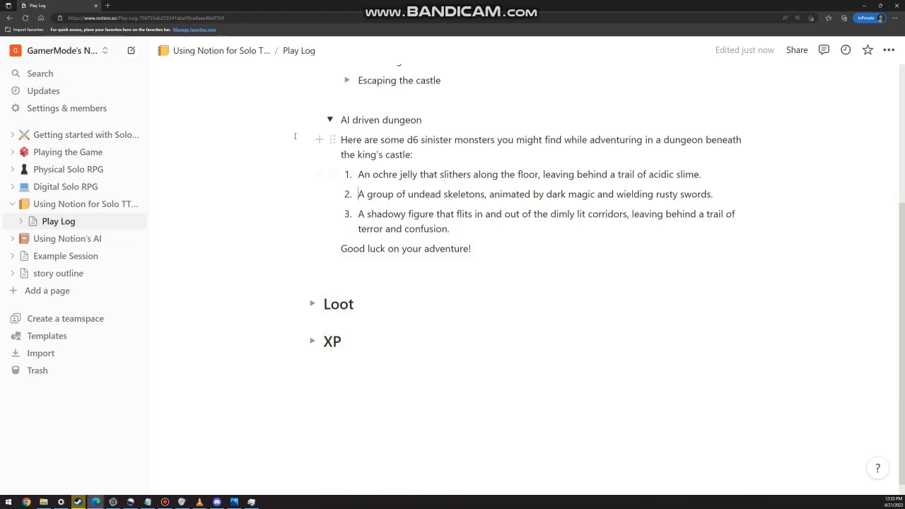
# - Write the bullet "shadowy figure knows we're here and is tracking us/toying with us" on the empty line below the monster list
pyautogui.scroll(3, 294, 171)
pyautogui.scroll(-2, 310, 110)
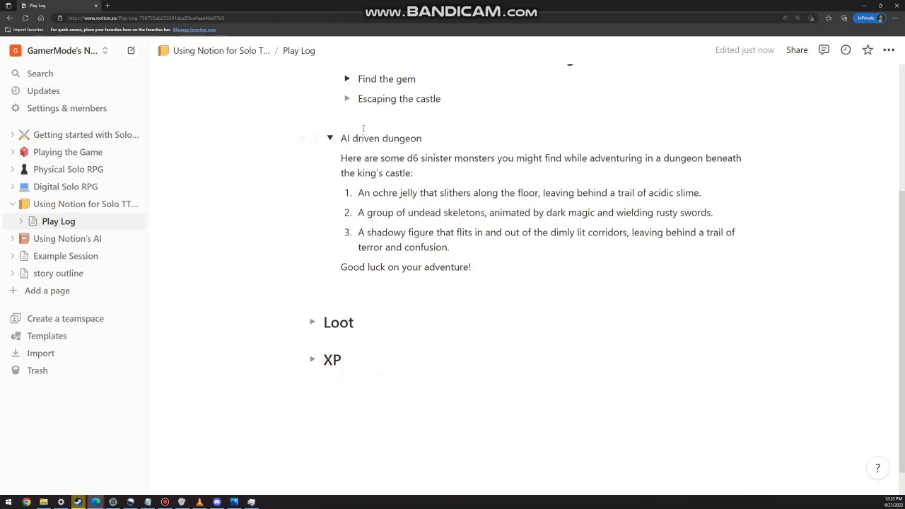
pyautogui.click(391, 294)
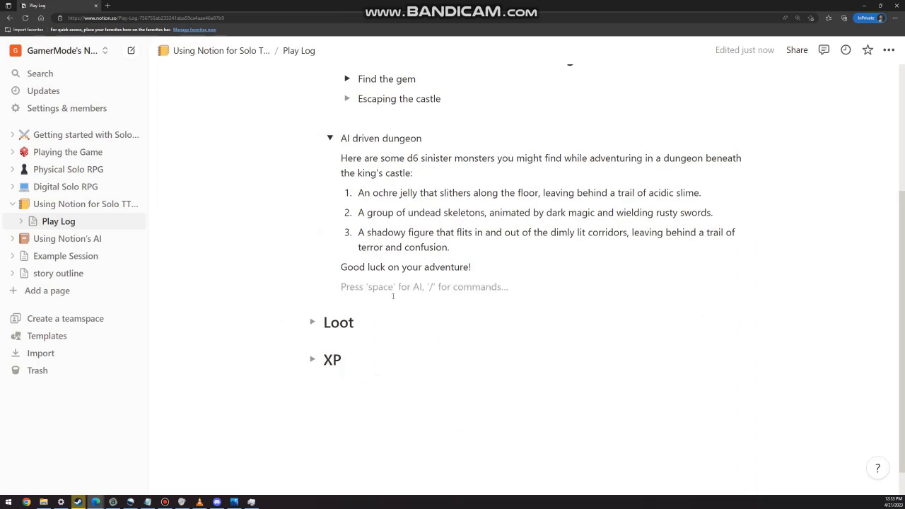
pyautogui.write('- shadowy ')
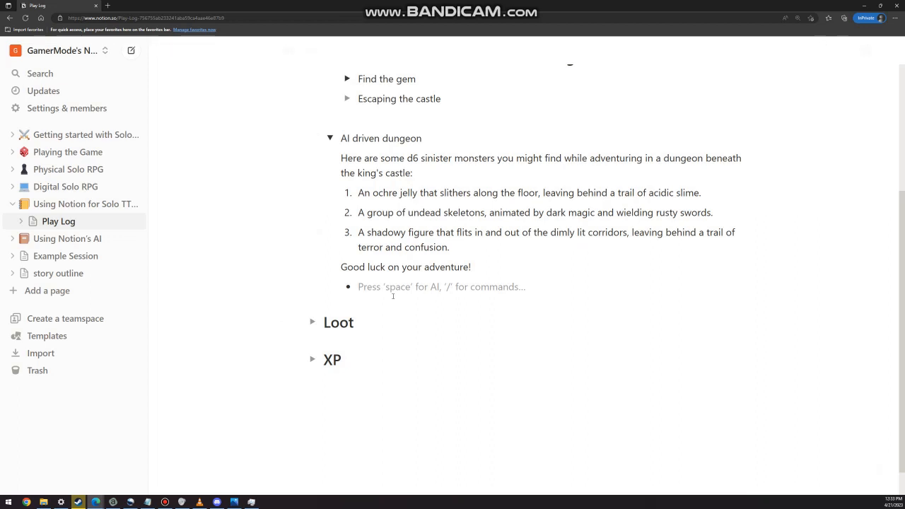
pyautogui.write("figure knows were'")
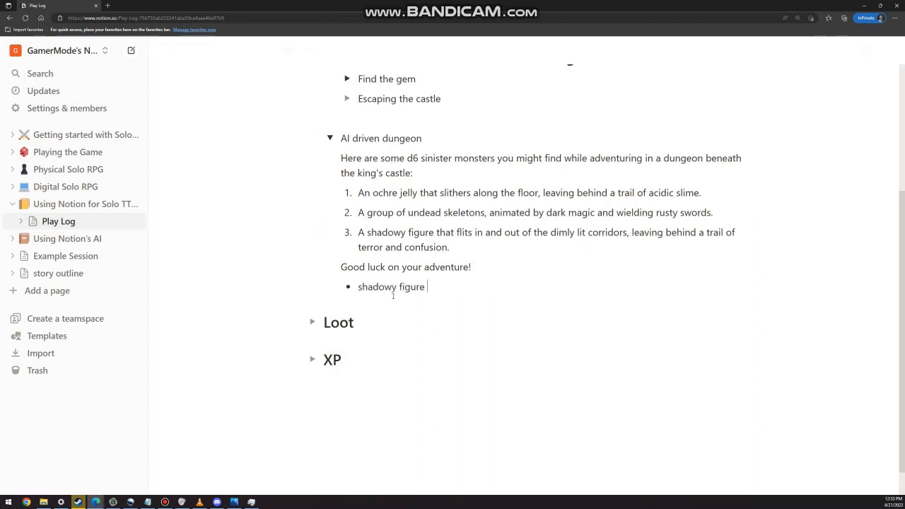
pyautogui.press('BackSpace')
pyautogui.press('BackSpace')
pyautogui.press('BackSpace')
pyautogui.write("'re here and is tr")
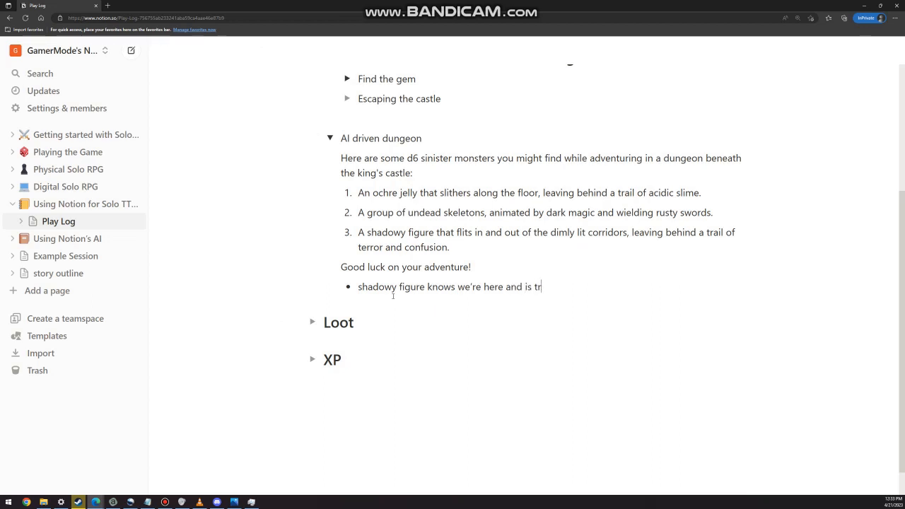
pyautogui.write('acking us /toying with us')
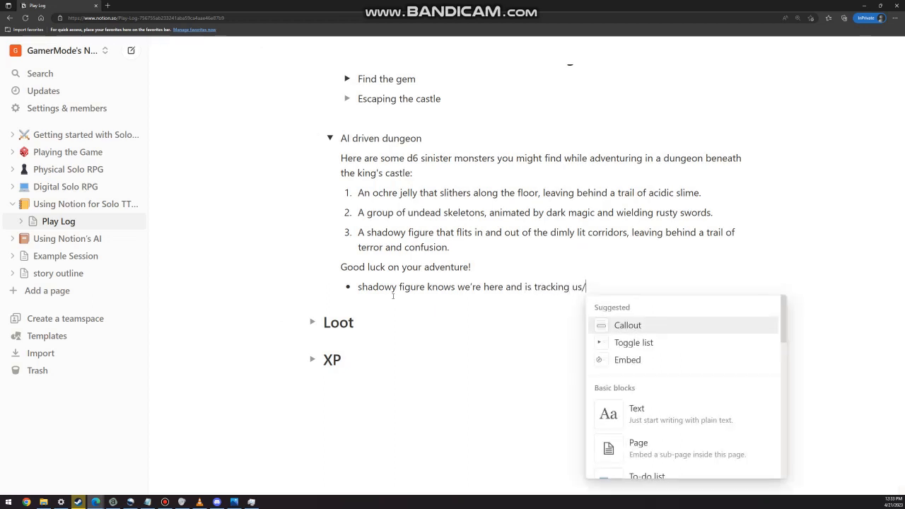
# - Add a second bullet reading "evil monster experiments are being let loose", with the spelling of "experiments" corrected
pyautogui.press('Return')
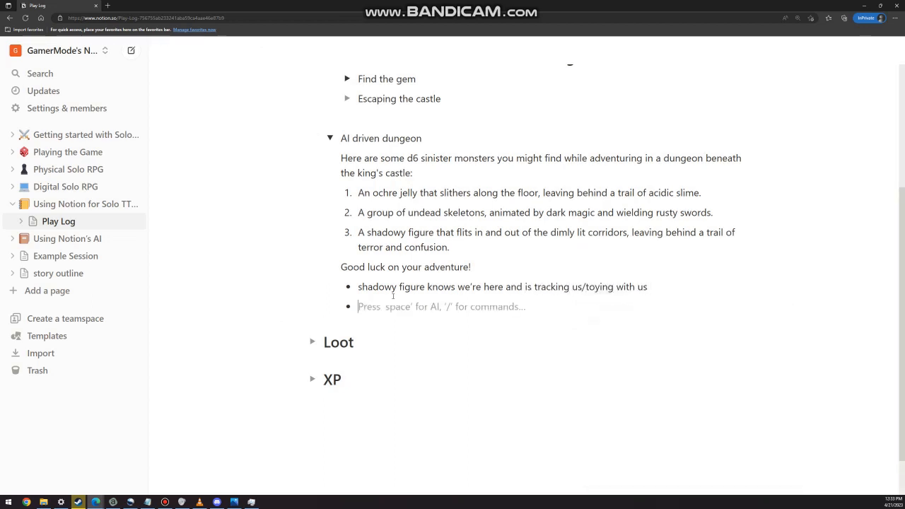
pyautogui.write('evil')
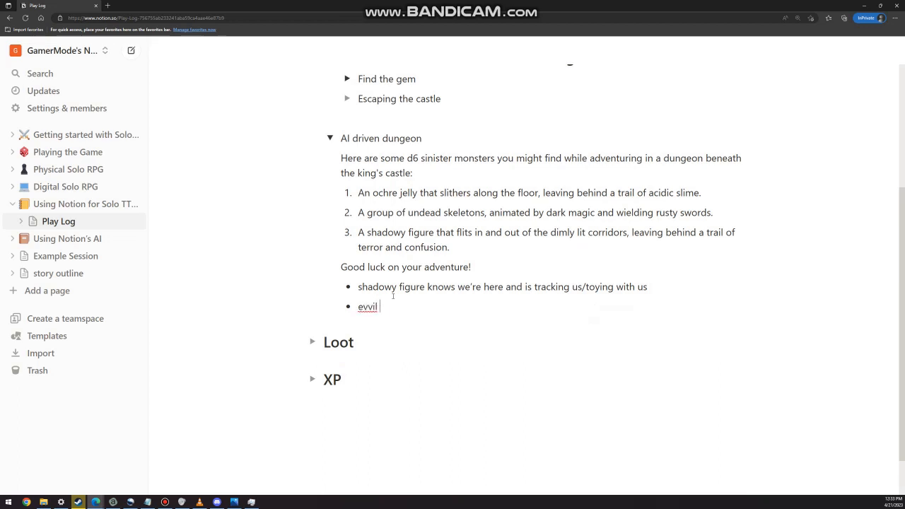
pyautogui.press('BackSpace')
pyautogui.press('BackSpace')
pyautogui.write('il monster expirements are being let loose')
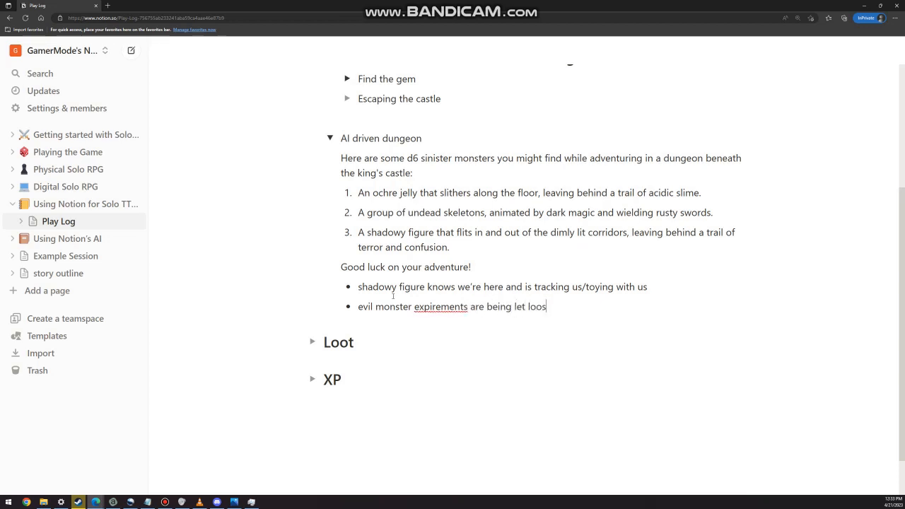
pyautogui.press('Return')
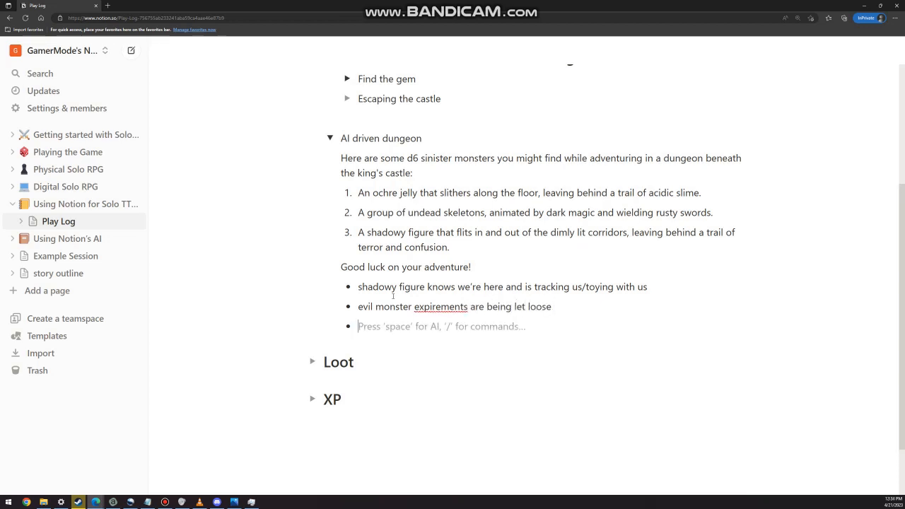
pyautogui.rightClick(439, 306)
pyautogui.click(464, 311)
# - Fill the third bullet with "Undead skeles from the imprisoned townsfolk"
pyautogui.click(403, 330)
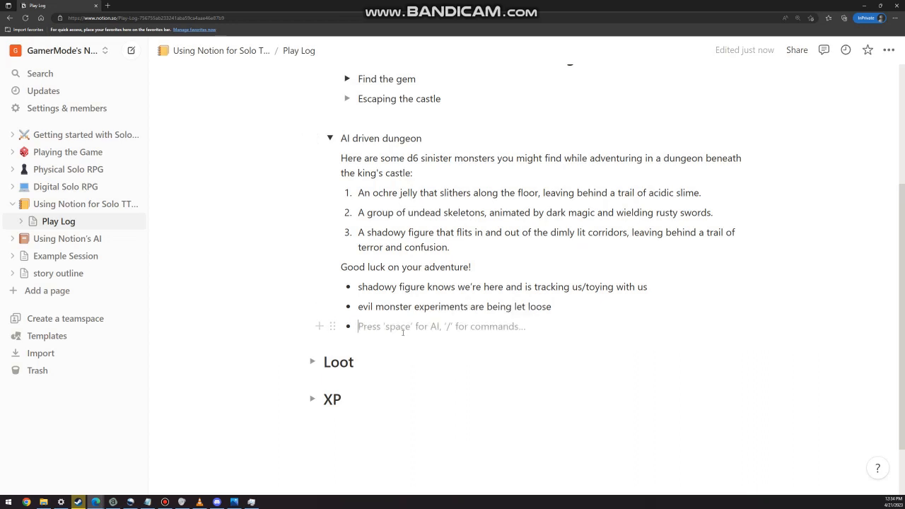
pyautogui.write('Undead ')
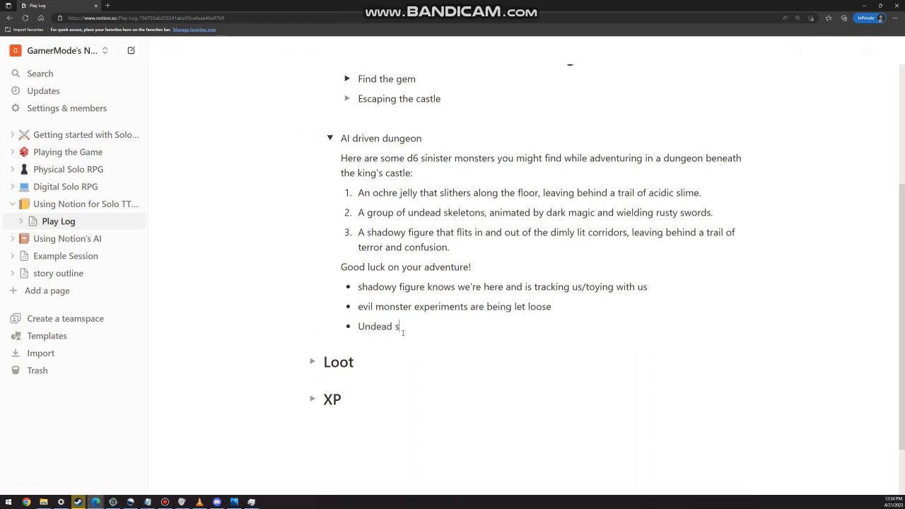
pyautogui.write('skeles from teh')
pyautogui.press('BackSpace')
pyautogui.press('BackSpace')
pyautogui.press('BackSpace')
pyautogui.write('he improisoned towns')
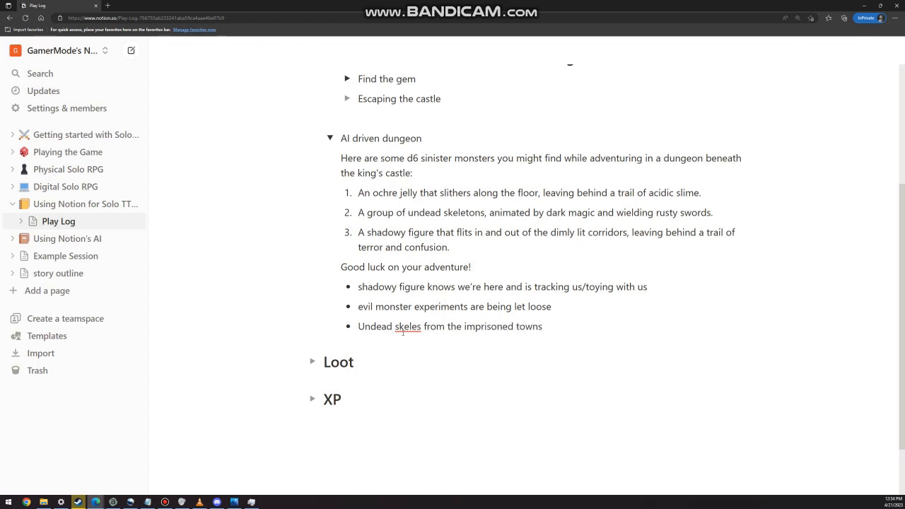
pyautogui.write('folk')
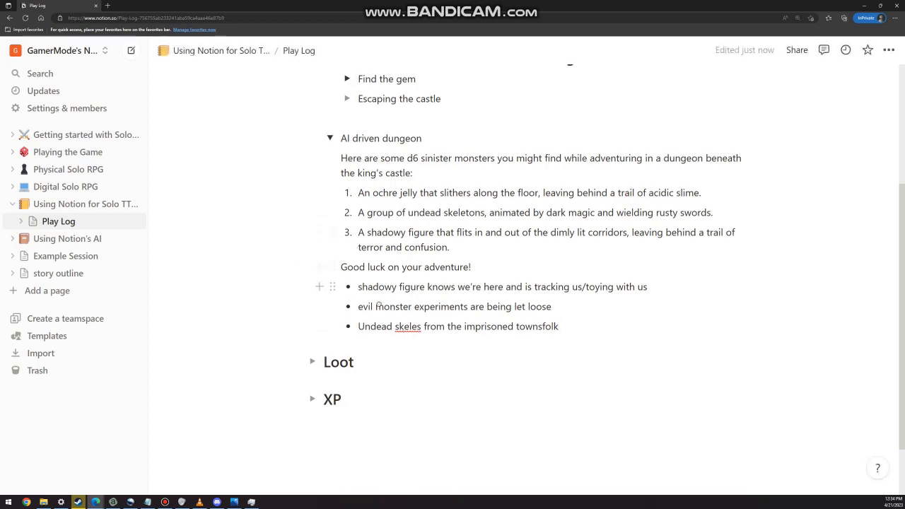
# - Review the three new story bullets together with the generated monster list and the quests above them
pyautogui.moveTo(273, 249); pyautogui.dragTo(332, 298)
pyautogui.moveTo(277, 294); pyautogui.dragTo(440, 341)
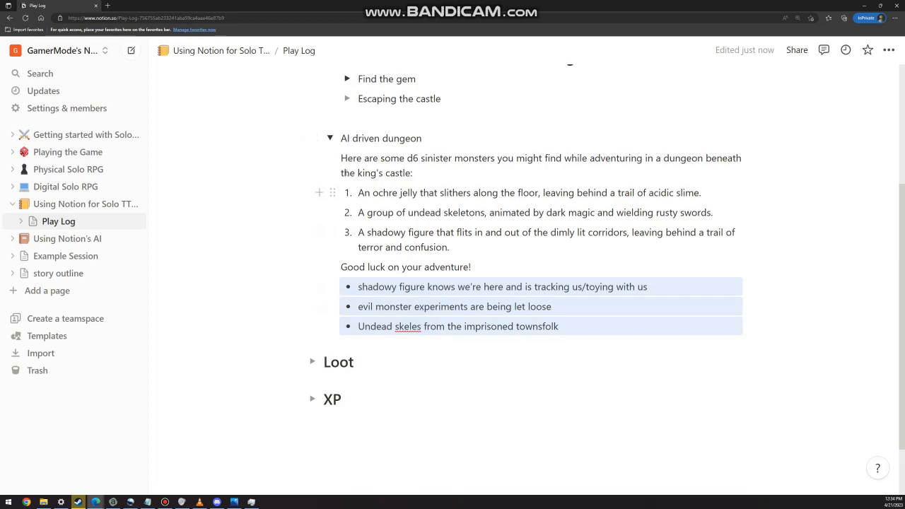
pyautogui.scroll(3, 446, 277)
pyautogui.scroll(-4, 446, 277)
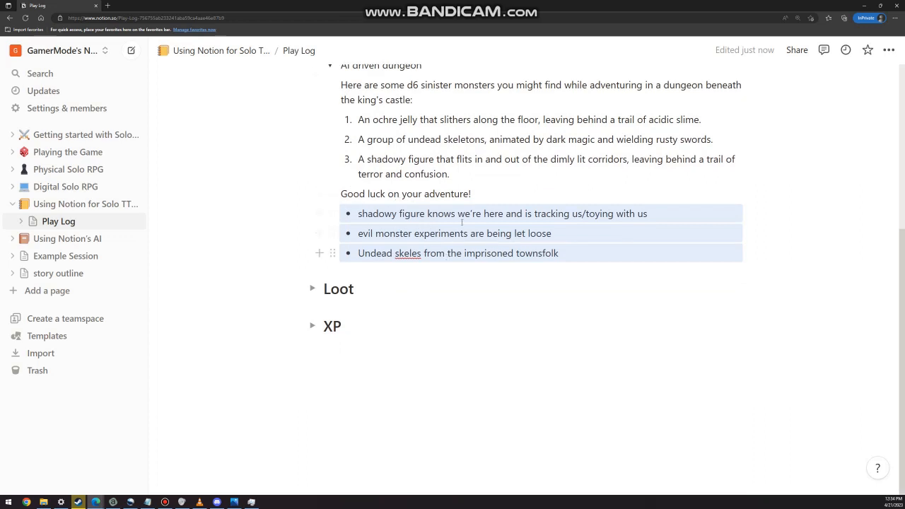
pyautogui.scroll(2, 477, 191)
pyautogui.scroll(1, 477, 192)
pyautogui.scroll(-4, 477, 208)
pyautogui.scroll(4, 477, 210)
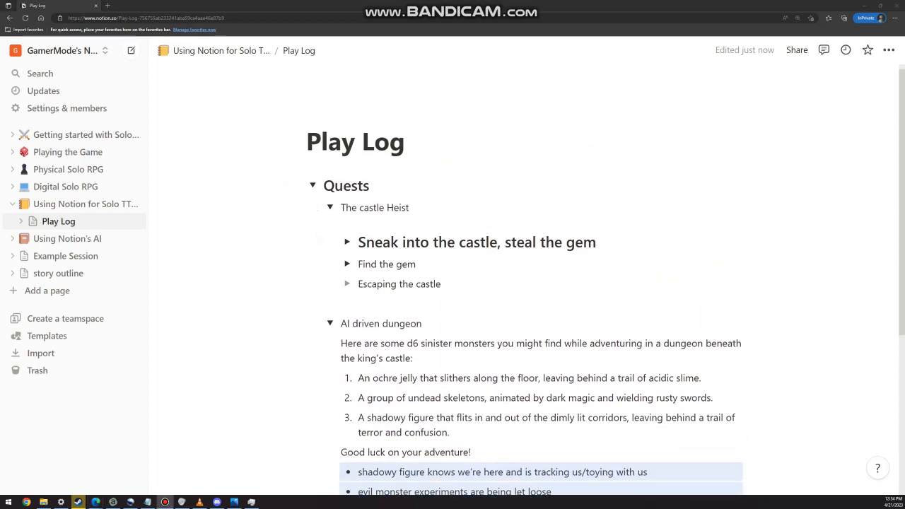
pyautogui.scroll(-4, 373, 253)
pyautogui.click(370, 253)
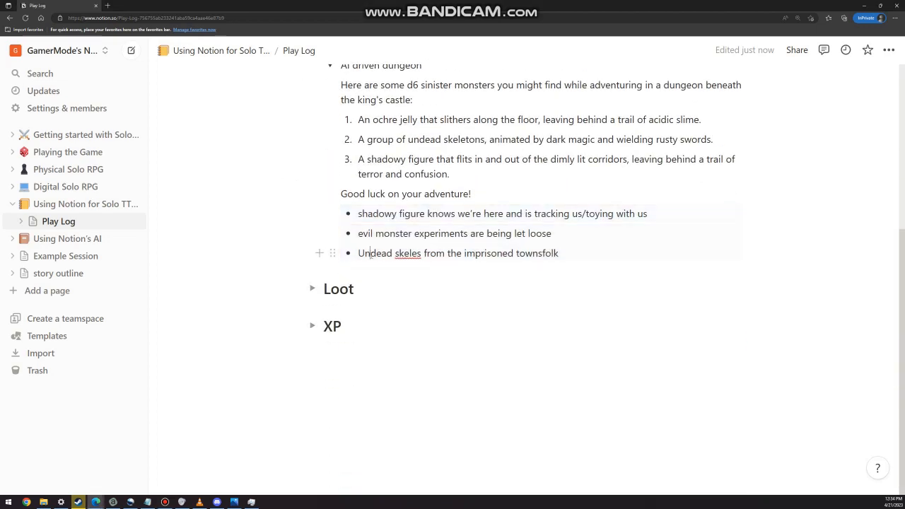
# - Add an empty plain line at page level between the undead skeles bullet and the Loot heading
pyautogui.click(596, 254)
pyautogui.scroll(3, 568, 227)
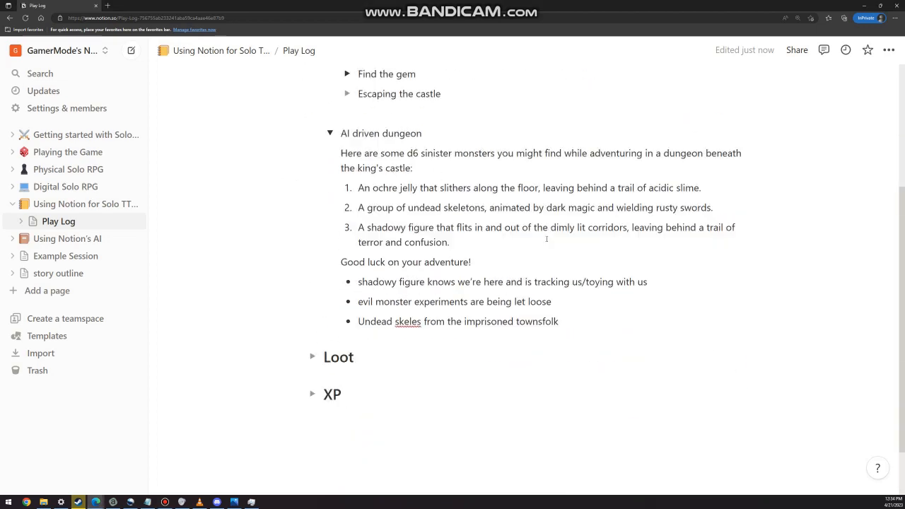
pyautogui.scroll(-1, 472, 174)
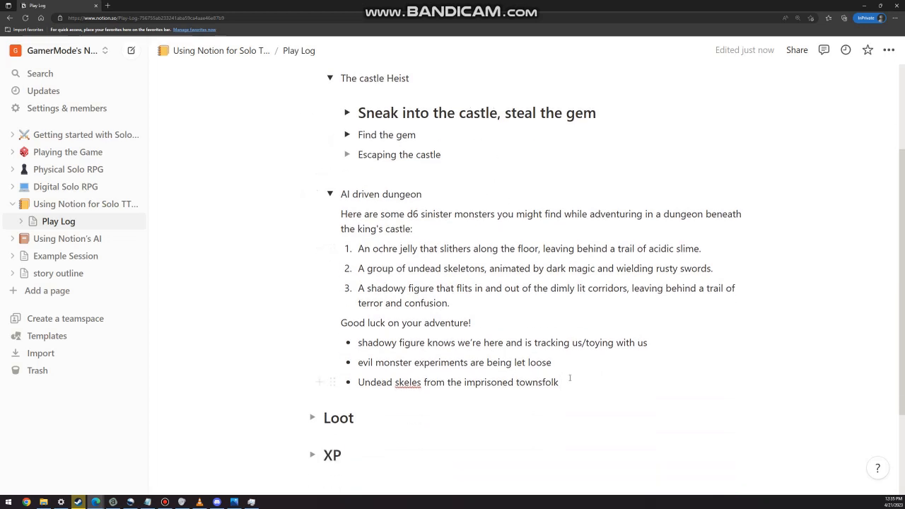
pyautogui.press('Return')
pyautogui.hotkey('shift', 'Tab')
pyautogui.press('BackSpace')
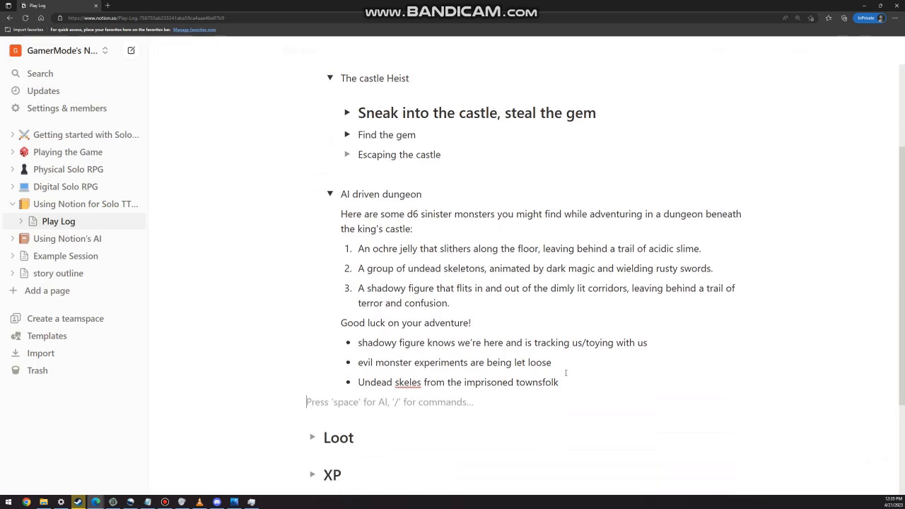
# - Generate AI text on the empty line above Loot with the prompt "d20 quest scenarios for famed heroes of the realm"
pyautogui.hotkey('ctrl', 'j')
pyautogui.hotkey('ctrl', 'k')
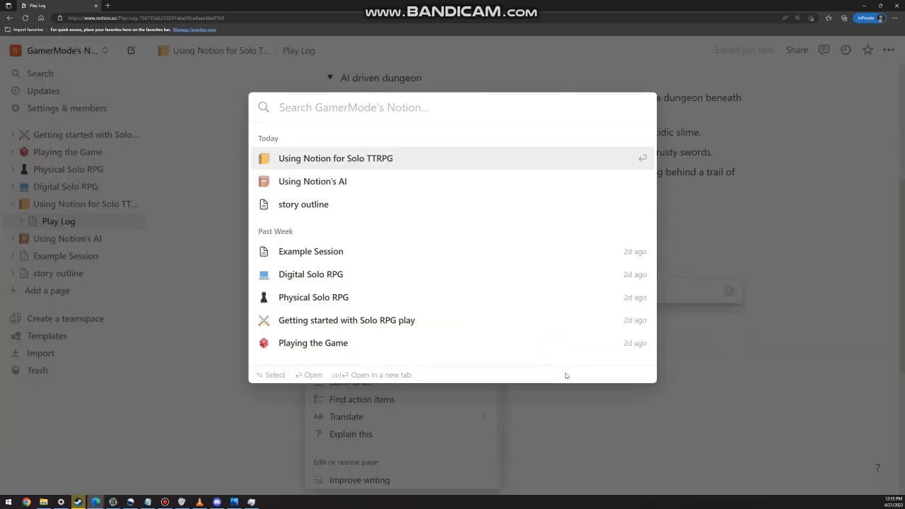
pyautogui.press('Escape')
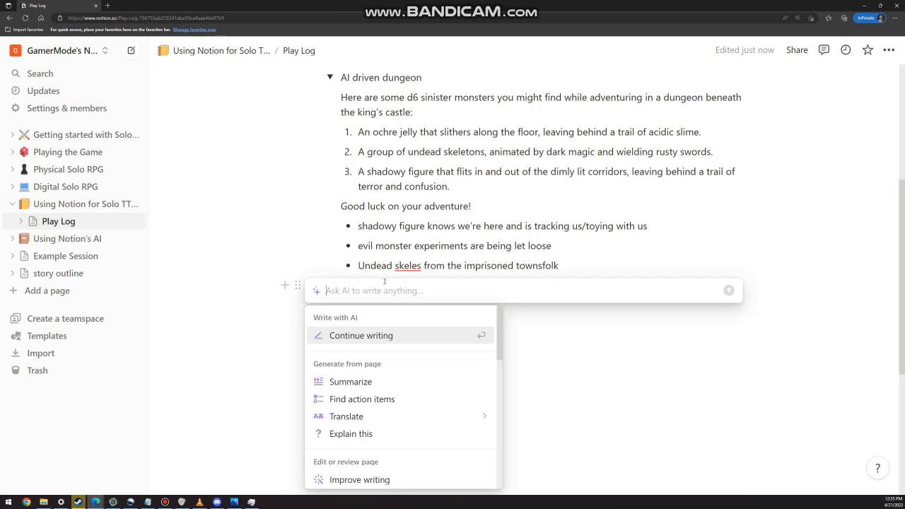
pyautogui.write('d20')
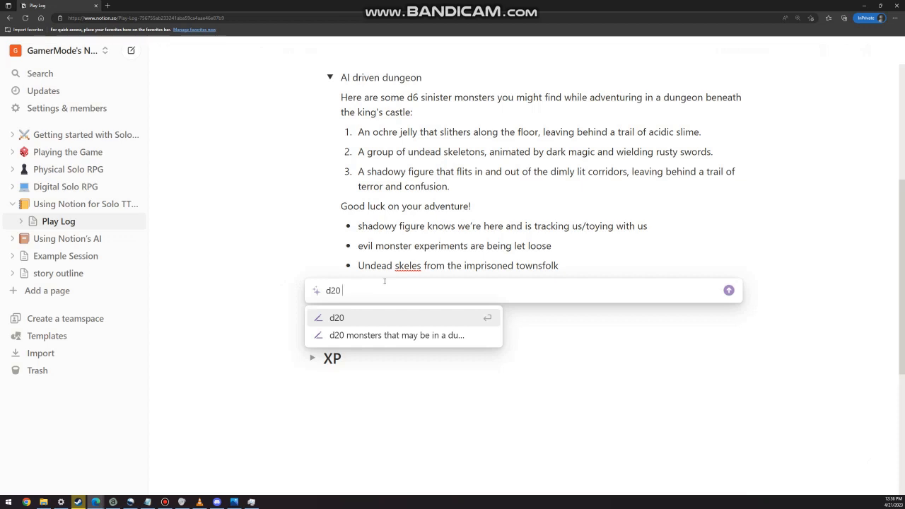
pyautogui.write(' quest ')
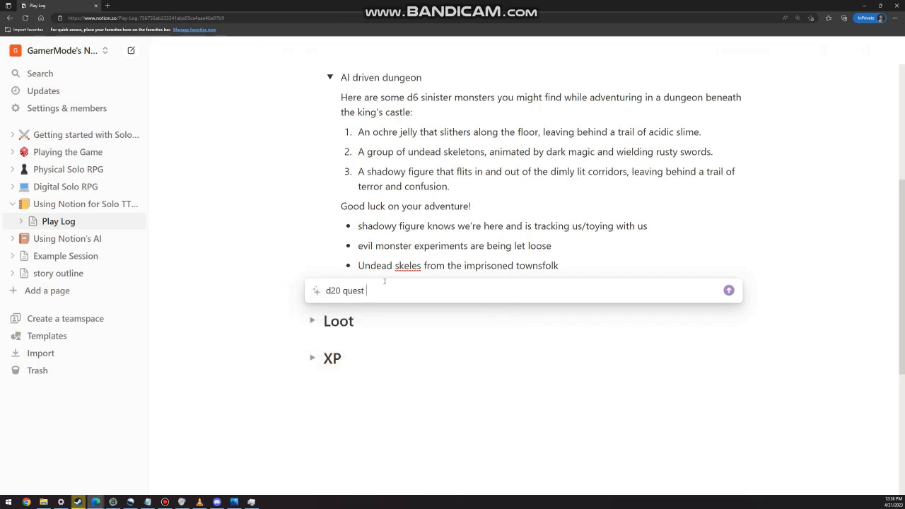
pyautogui.write('scenarios for famed heroes of the realkm')
pyautogui.press('BackSpace')
pyautogui.press('BackSpace')
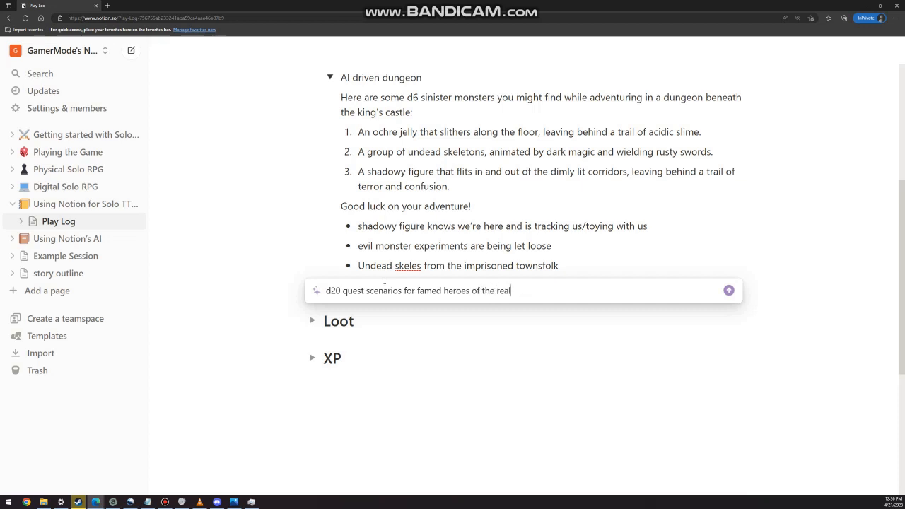
pyautogui.write('m')
pyautogui.press('Return')
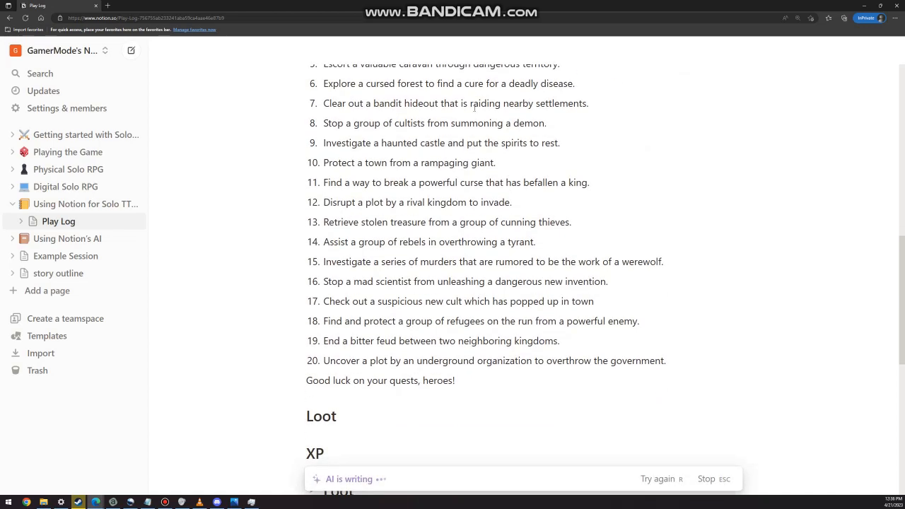
# - Keep the generated d20 quest list and look over its scenarios from the kidnapped princess to the government plot
pyautogui.scroll(5, 474, 108)
pyautogui.scroll(-2, 397, 206)
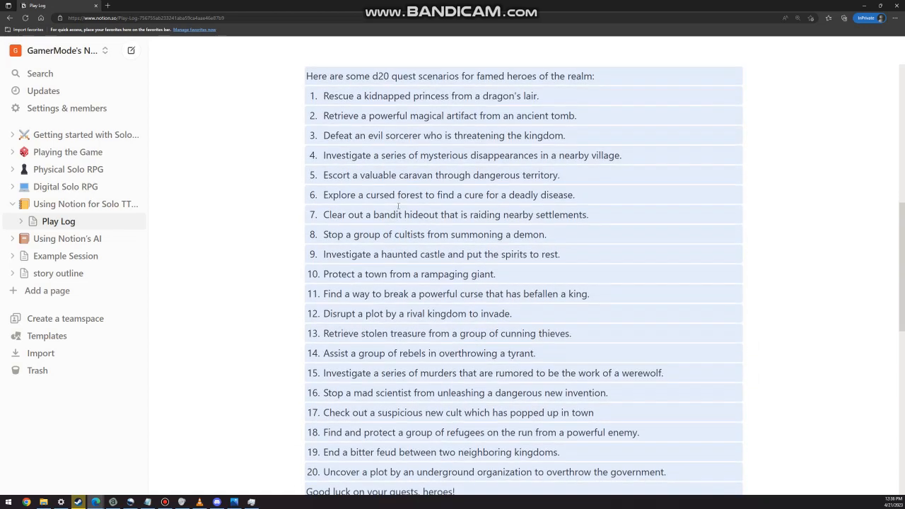
pyautogui.click(410, 197)
pyautogui.click(416, 194)
pyautogui.moveTo(419, 175); pyautogui.dragTo(488, 178)
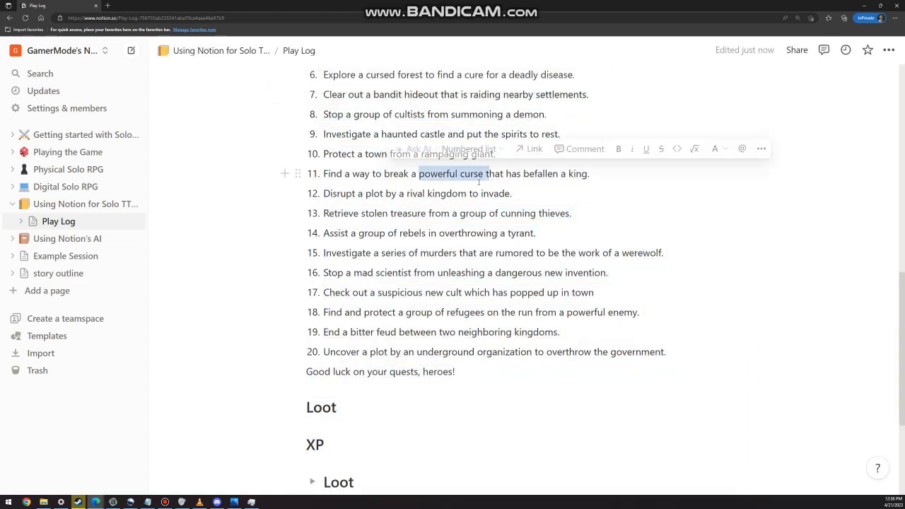
pyautogui.click(478, 183)
# - Examine the quest scenarios, singling out the cursed forest quest and the rival kingdom's invasion plot
pyautogui.scroll(2, 438, 212)
pyautogui.scroll(-1, 424, 226)
pyautogui.scroll(2, 399, 242)
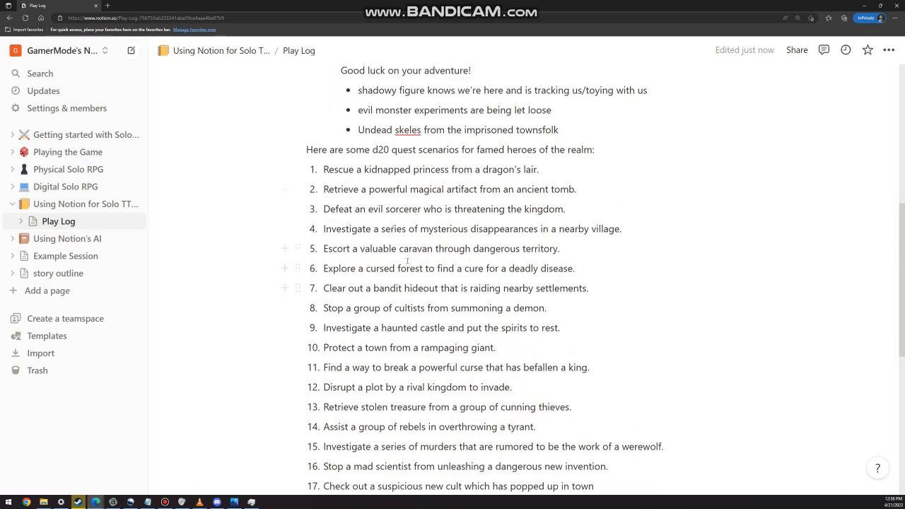
pyautogui.moveTo(398, 269); pyautogui.dragTo(513, 266)
pyautogui.click(470, 273)
pyautogui.moveTo(513, 388); pyautogui.dragTo(323, 389)
pyautogui.scroll(-3, 499, 373)
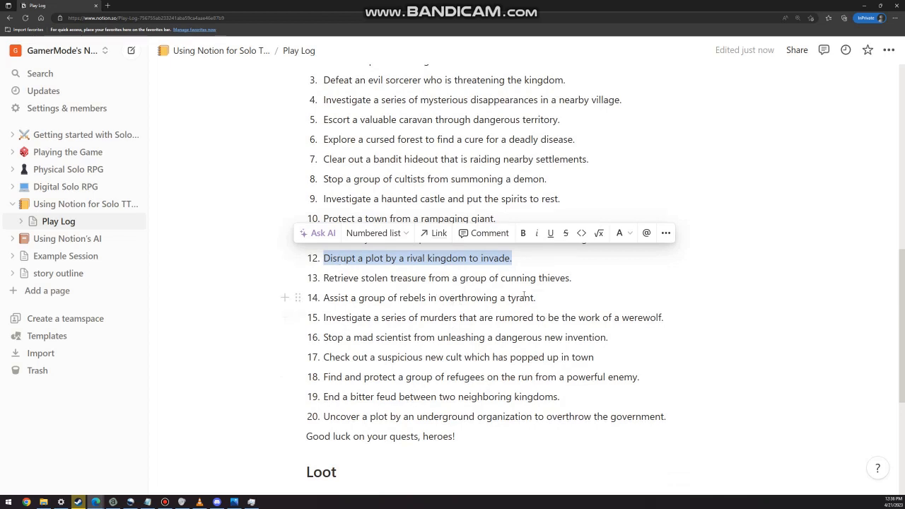
# - Delete the quest "Assist a group of rebels in overthrowing a tyrant." from the numbered list
pyautogui.moveTo(536, 298); pyautogui.dragTo(340, 297)
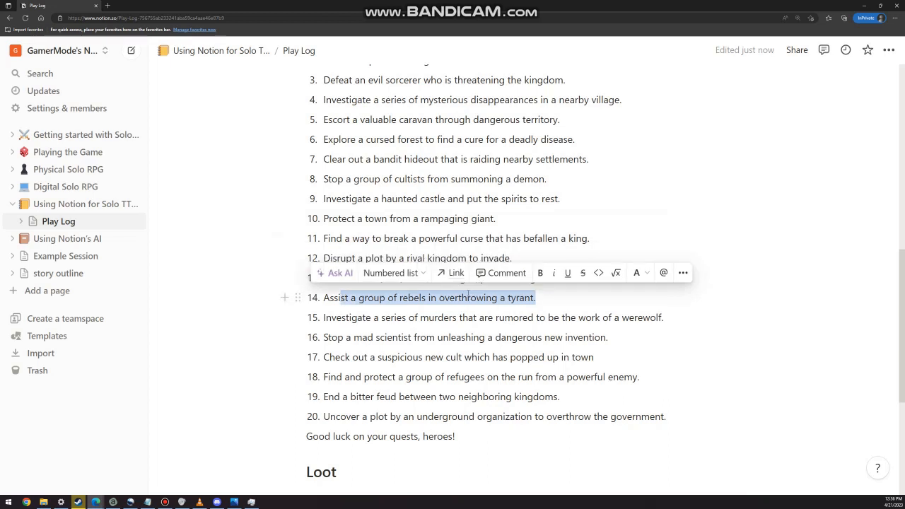
pyautogui.moveTo(536, 298); pyautogui.dragTo(322, 297)
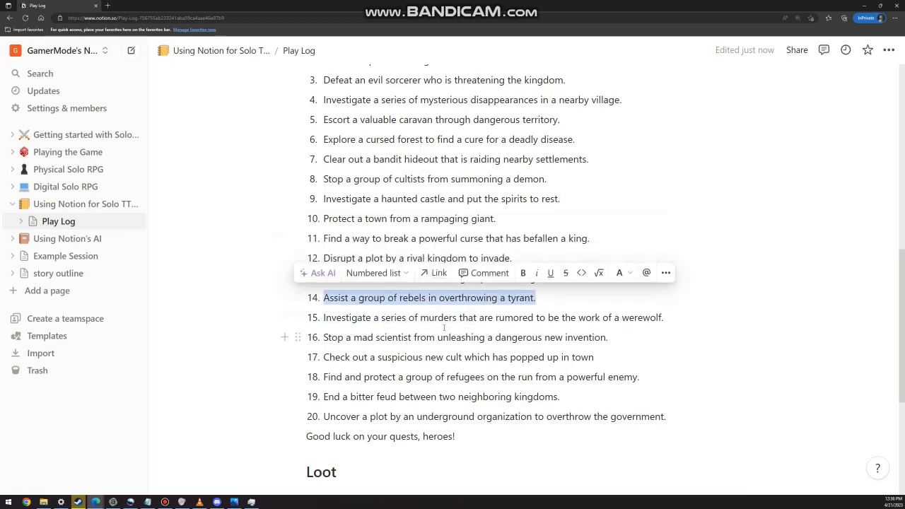
pyautogui.press('BackSpace')
pyautogui.press('BackSpace')
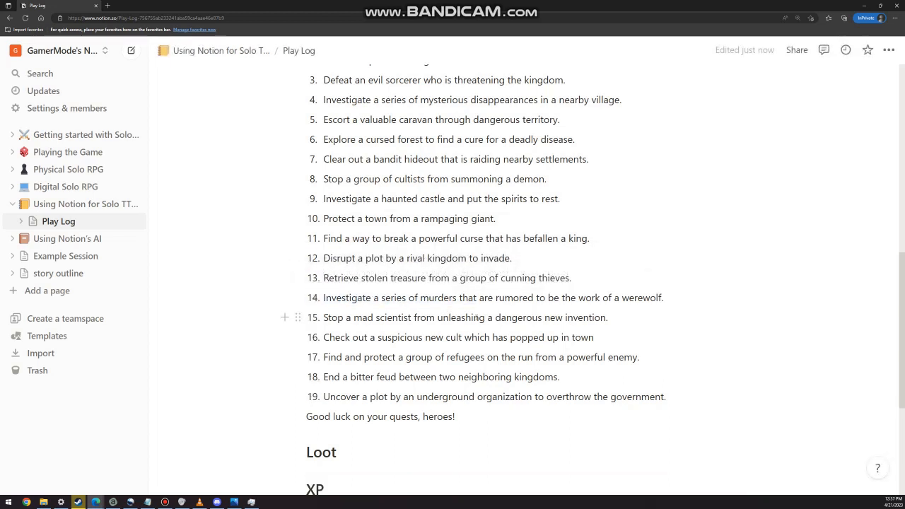
# - Highlight the werewolf murders, mad scientist and suspicious new cult quests together to consider them as linked storylines
pyautogui.moveTo(574, 278); pyautogui.dragTo(684, 301)
pyautogui.click(684, 302)
pyautogui.moveTo(594, 337); pyautogui.dragTo(489, 299)
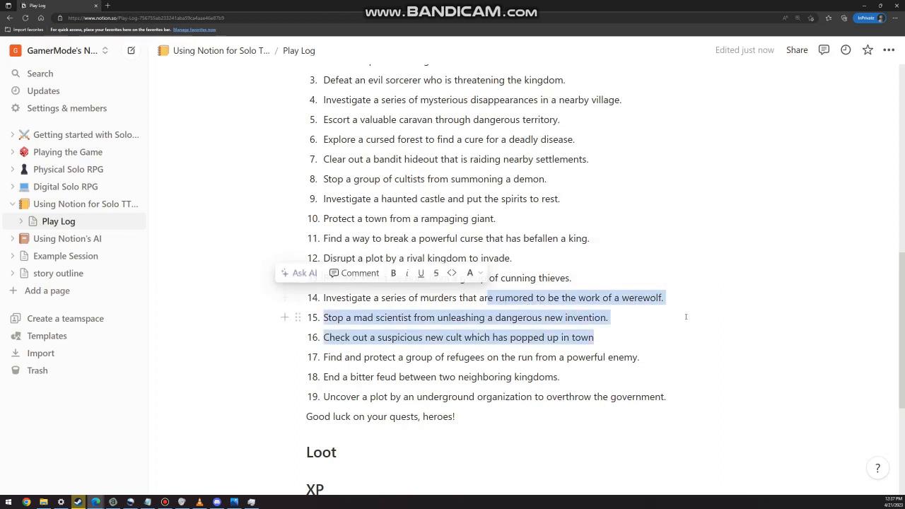
pyautogui.moveTo(685, 318); pyautogui.dragTo(595, 318)
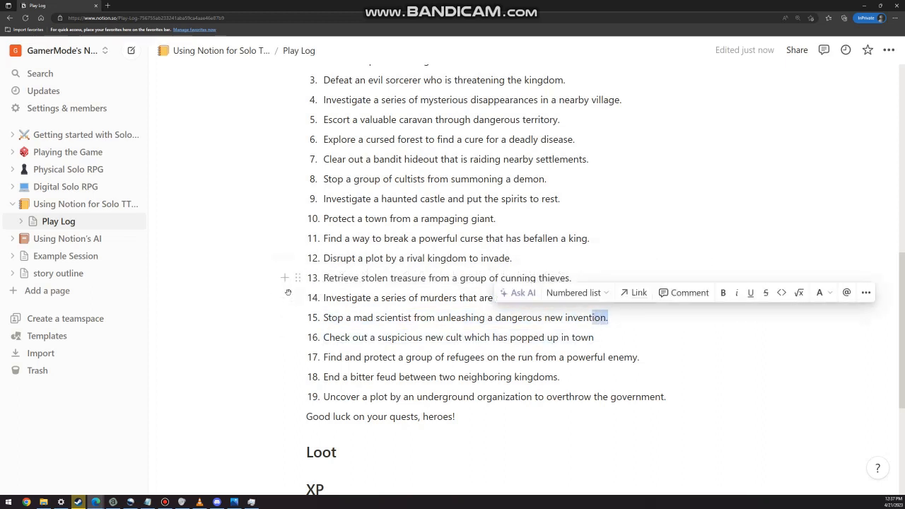
pyautogui.moveTo(262, 290); pyautogui.dragTo(364, 339)
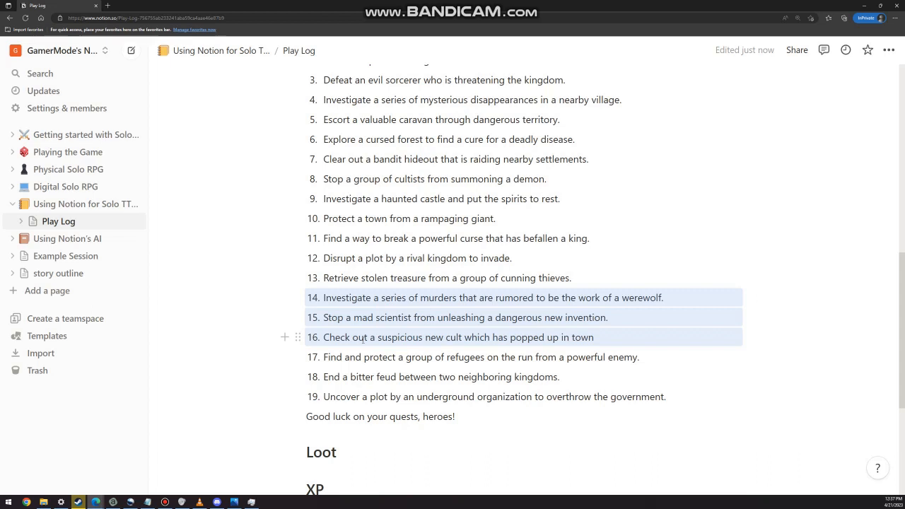
# - Generate and keep AI text below the quest list with the prompt "d10 table of monster that were unleashed by the power of an evil, yet secret, necromancer"
pyautogui.scroll(-4, 363, 339)
pyautogui.click(482, 174)
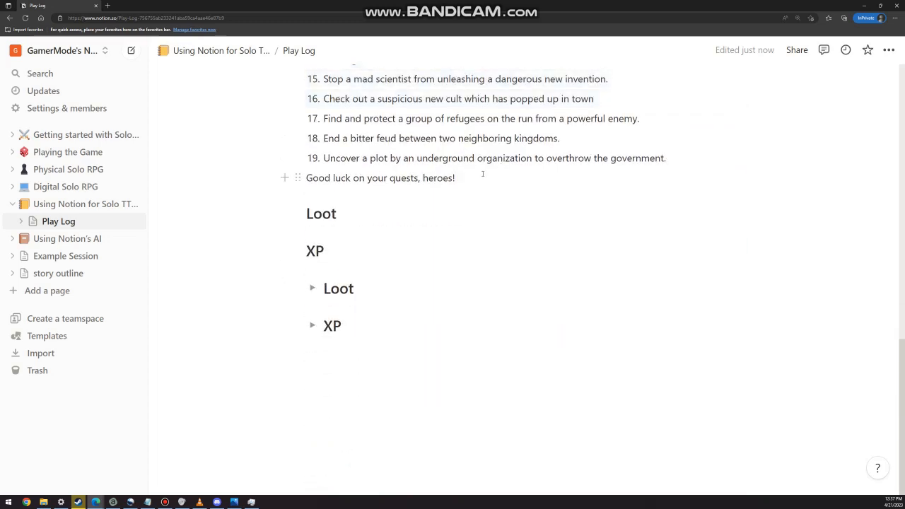
pyautogui.press('Return')
pyautogui.press('space')
pyautogui.write('d10')
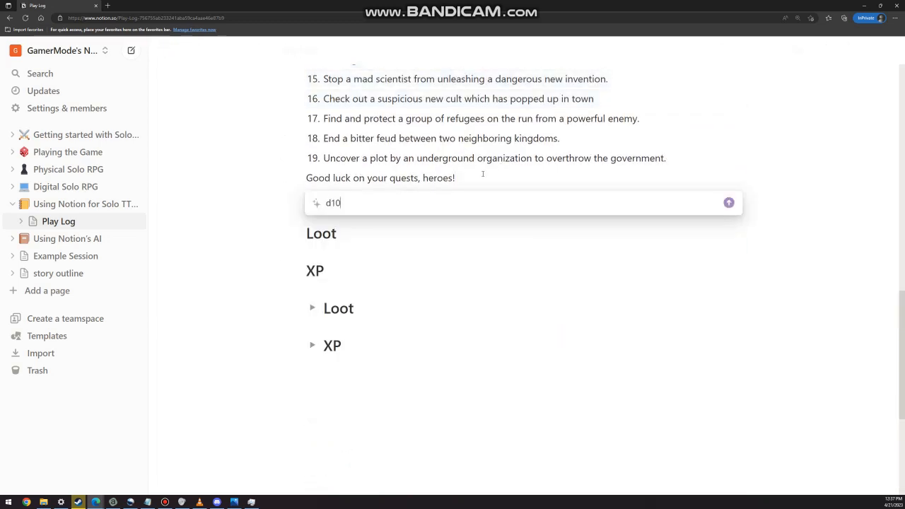
pyautogui.write(' table of monster that were un')
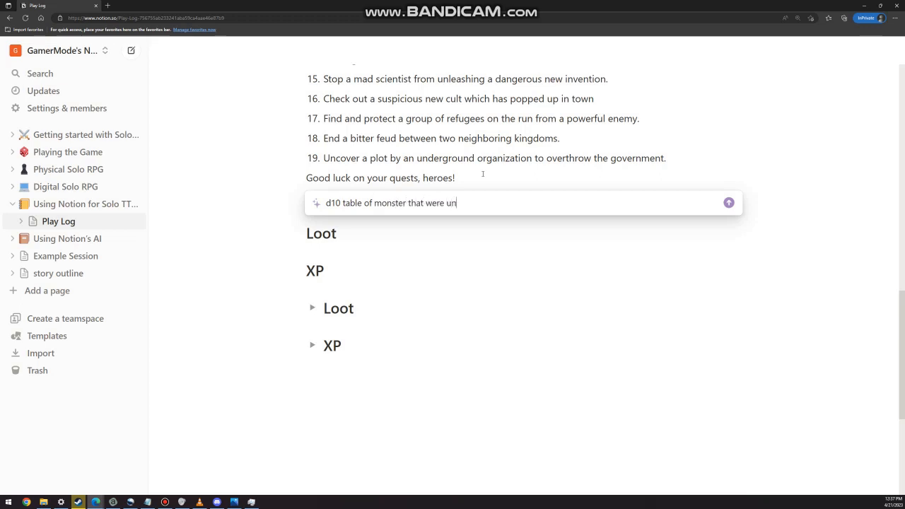
pyautogui.write('leashed by the power of an evil')
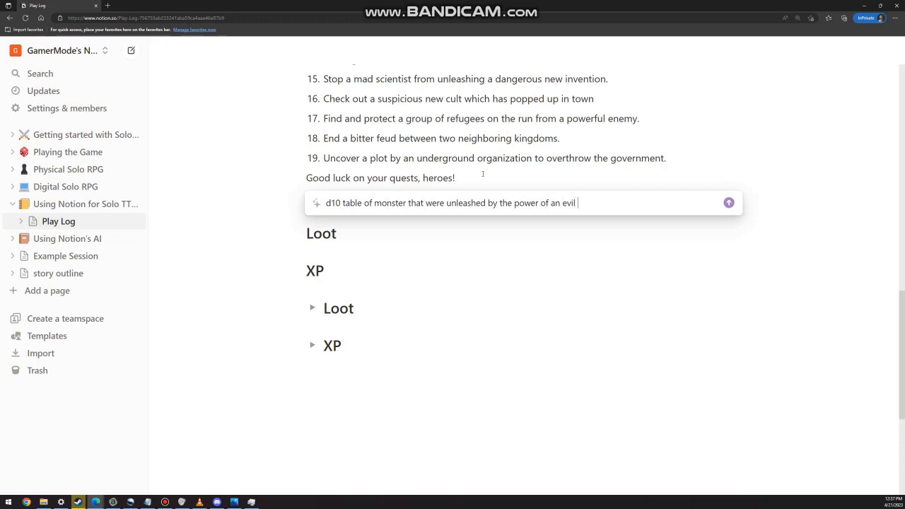
pyautogui.write(', yet secren')
pyautogui.press('BackSpace')
pyautogui.write('t, rancorous')
pyautogui.press('Return')
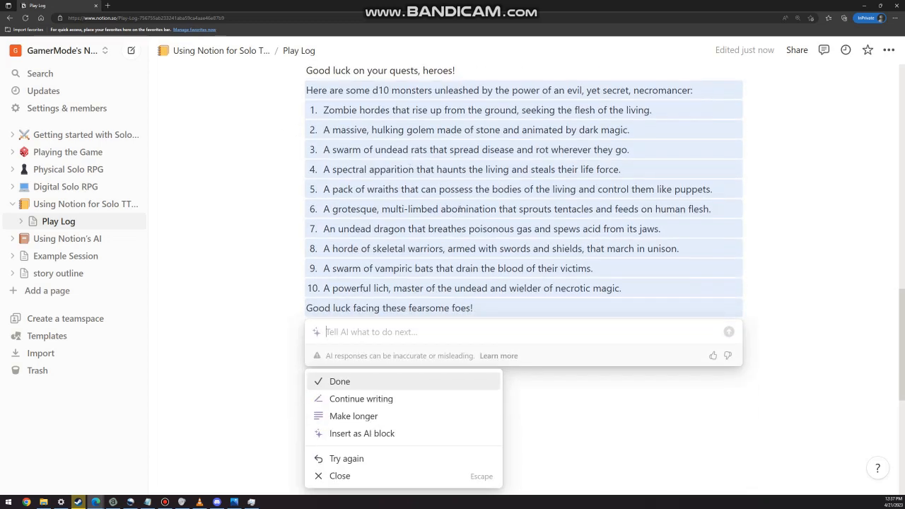
pyautogui.press('Return')
# - Examine the necromancer monster entries for the multi-limbed abomination, the vampiric bats and the powerful lich
pyautogui.click(626, 209)
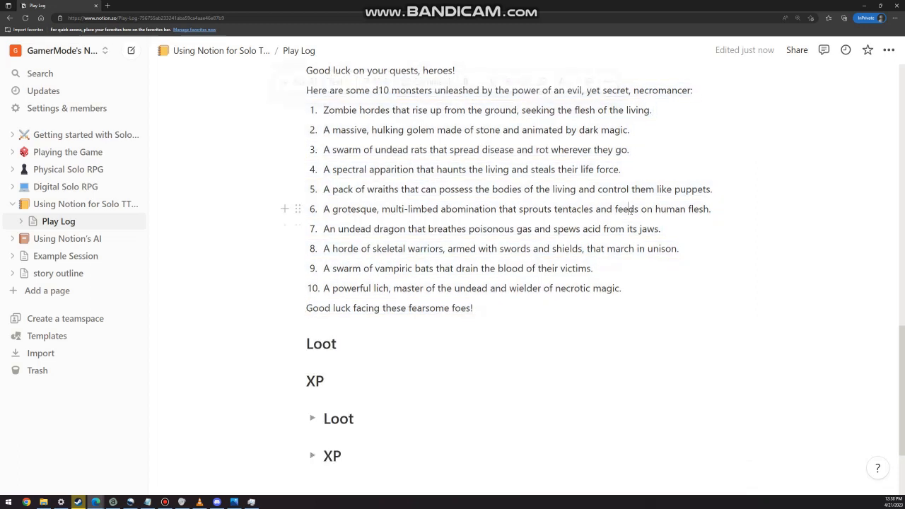
pyautogui.doubleClick(627, 209)
pyautogui.tripleClick(628, 209)
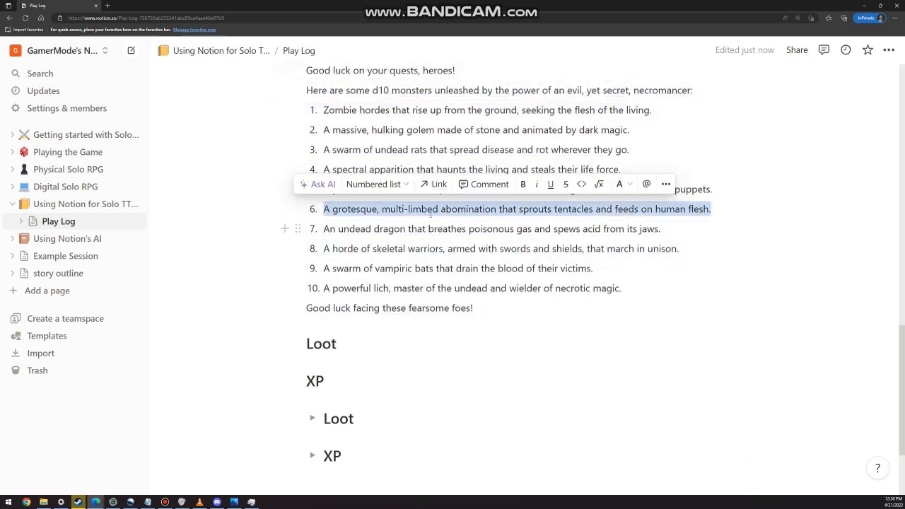
pyautogui.click(428, 269)
pyautogui.tripleClick(429, 268)
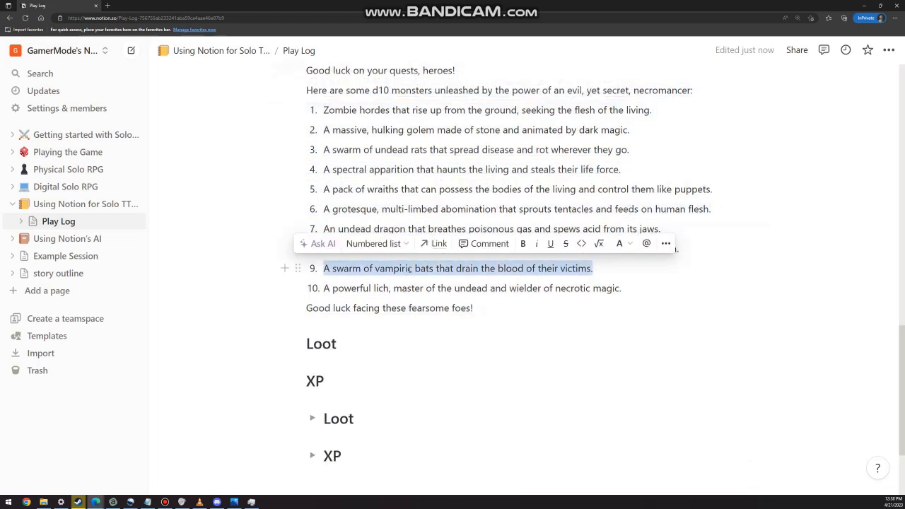
pyautogui.tripleClick(410, 269)
pyautogui.moveTo(474, 309); pyautogui.dragTo(350, 287)
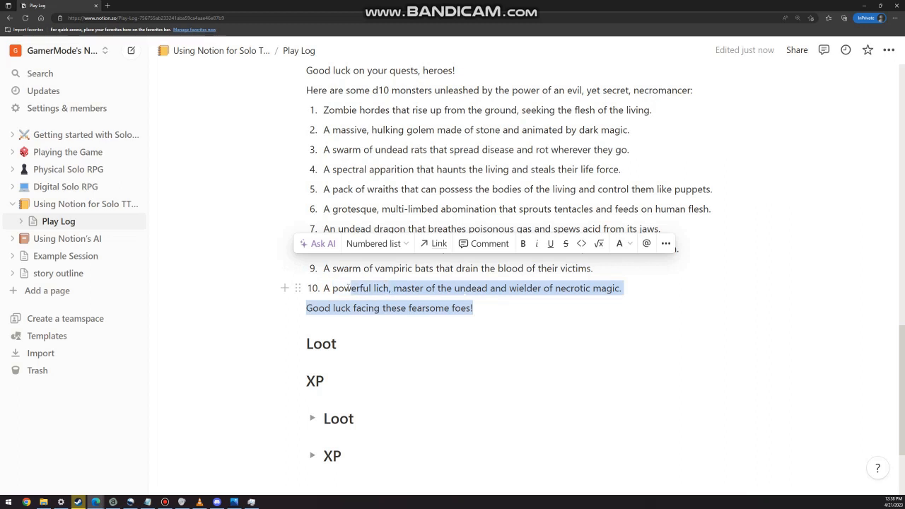
pyautogui.tripleClick(333, 290)
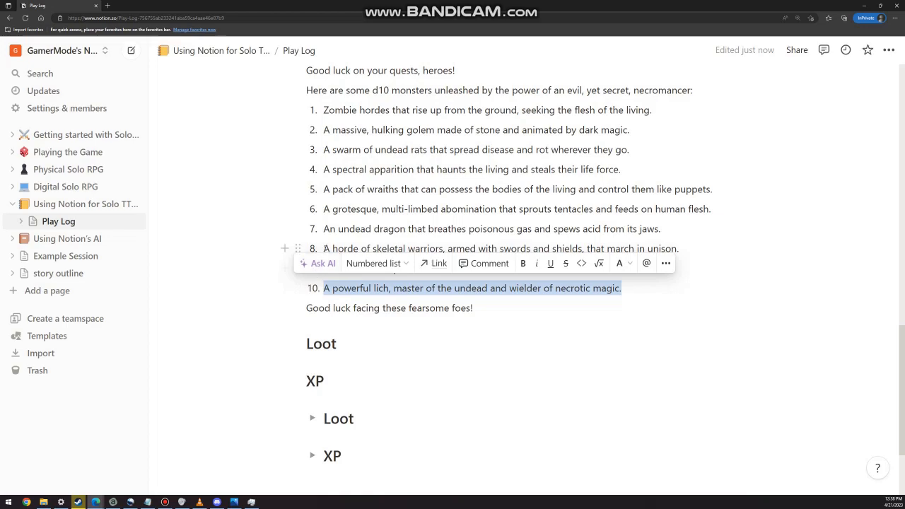
# - Review the necromancer monster list alongside the end of the quest list and the Loot and XP sections
pyautogui.scroll(-2, 326, 248)
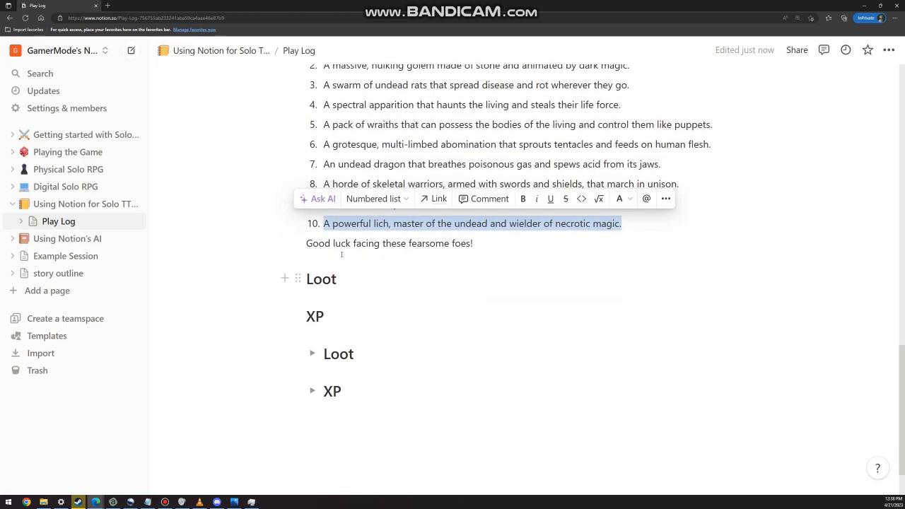
pyautogui.scroll(4, 340, 240)
pyautogui.scroll(-3, 361, 230)
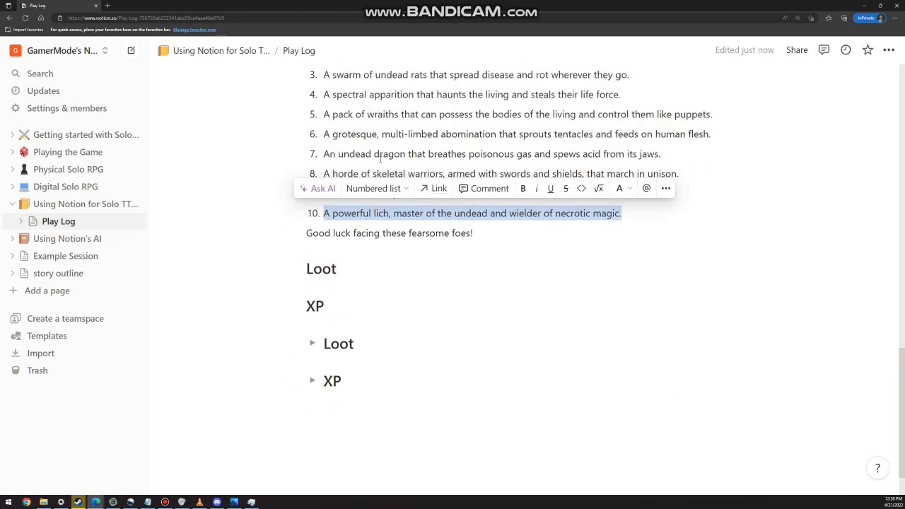
pyautogui.scroll(4, 380, 158)
pyautogui.scroll(-2, 380, 158)
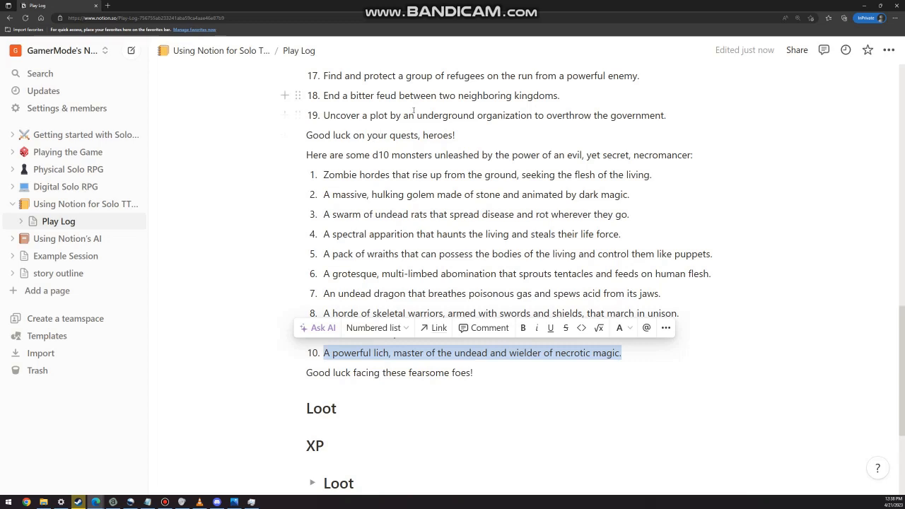
pyautogui.scroll(-3, 495, 176)
pyautogui.press('Down')
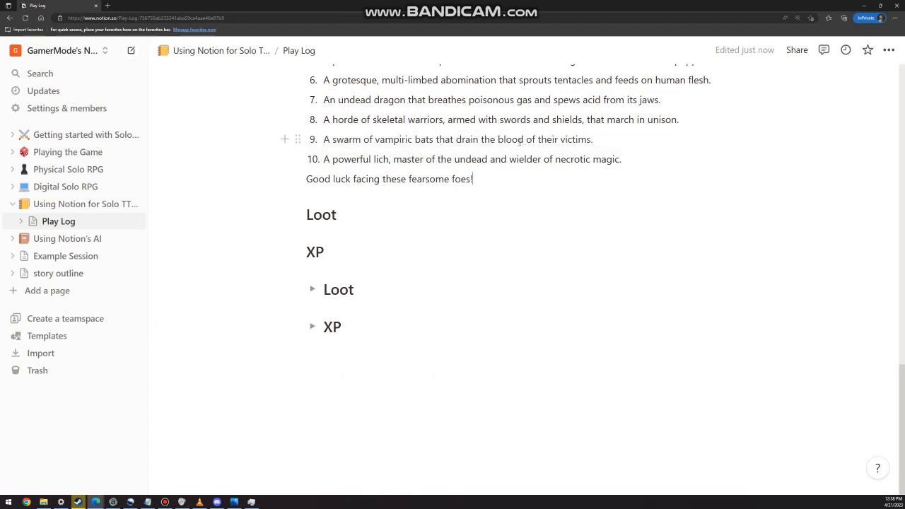
# - Compare the werewolf, mad scientist and cult quests with the necromancer monsters across the play log
pyautogui.scroll(4, 520, 141)
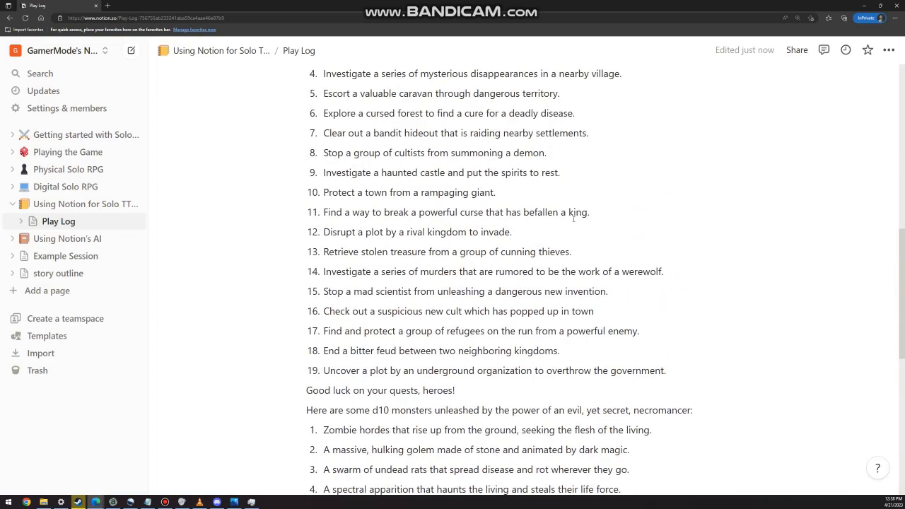
pyautogui.scroll(3, 495, 212)
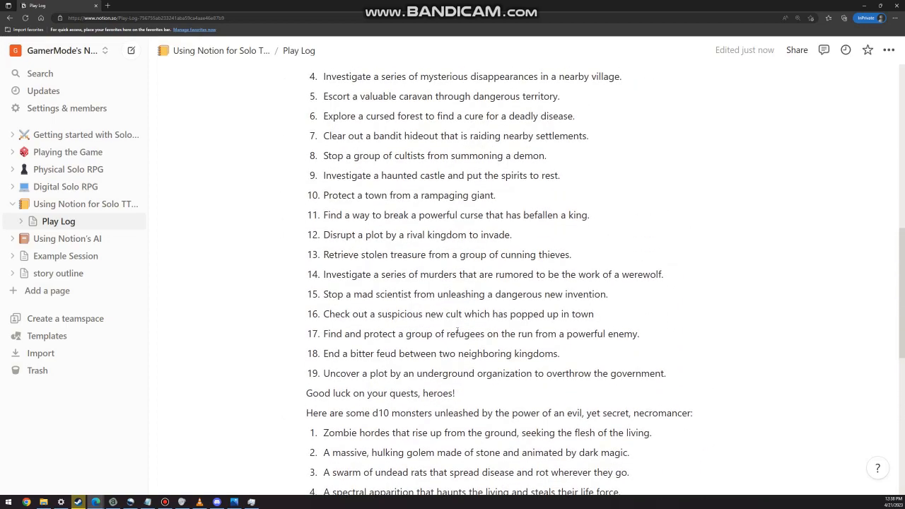
pyautogui.moveTo(415, 274); pyautogui.dragTo(509, 314)
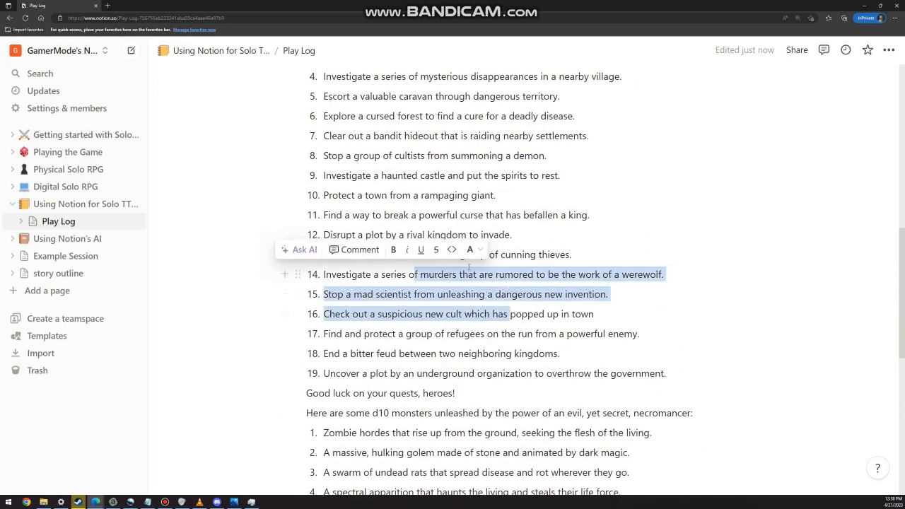
pyautogui.click(509, 275)
pyautogui.scroll(-4, 523, 266)
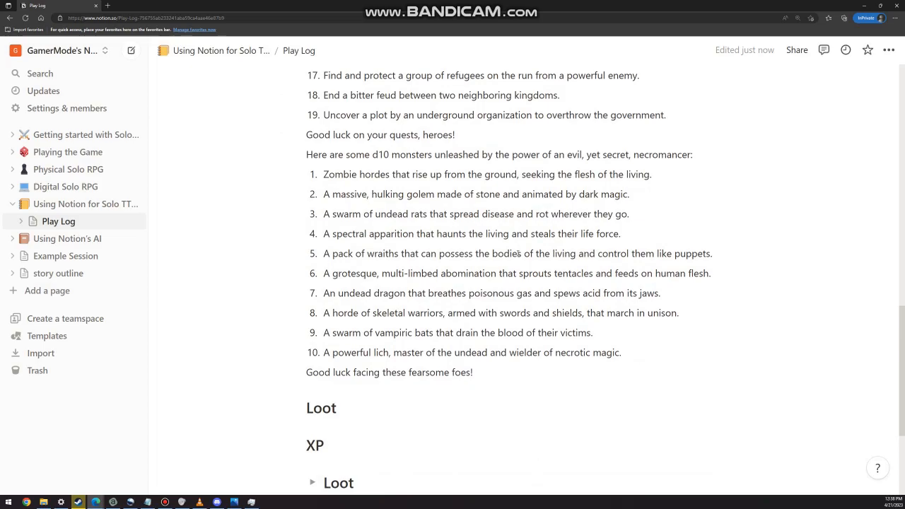
pyautogui.scroll(15, 520, 253)
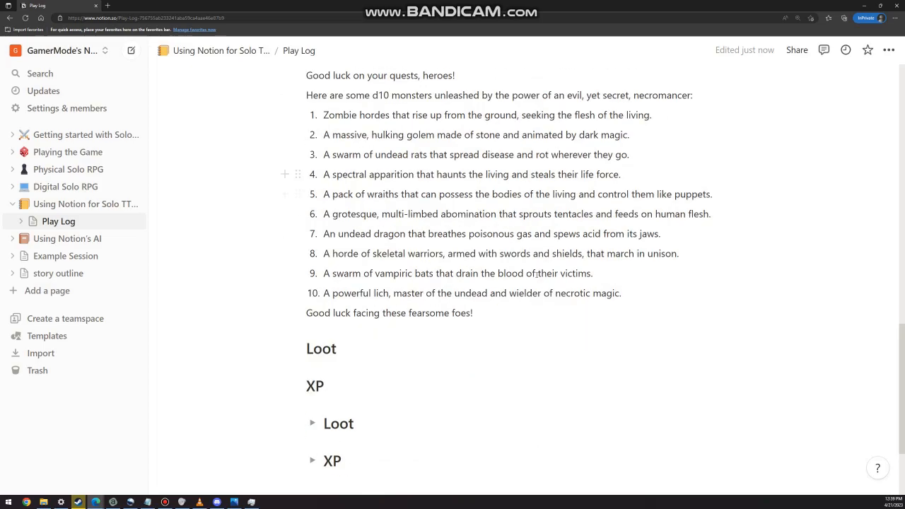
pyautogui.scroll(-15, 521, 193)
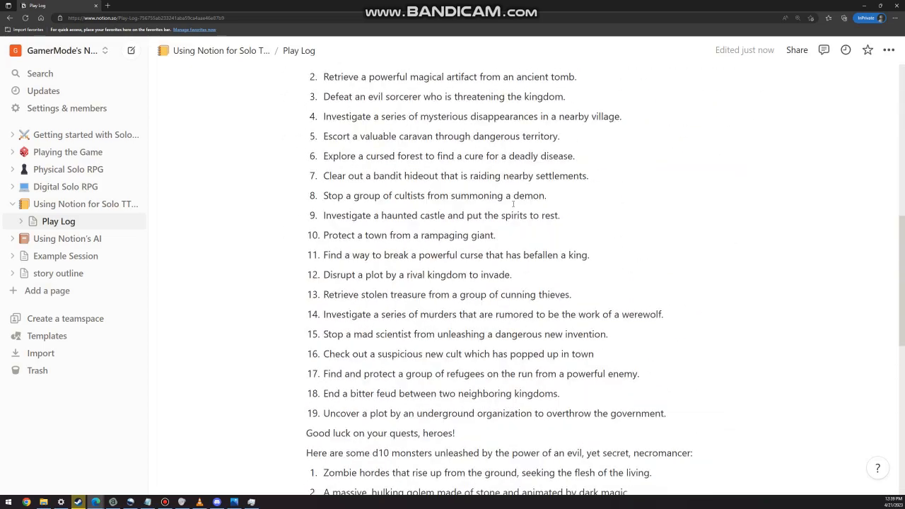
pyautogui.scroll(5, 165, 163)
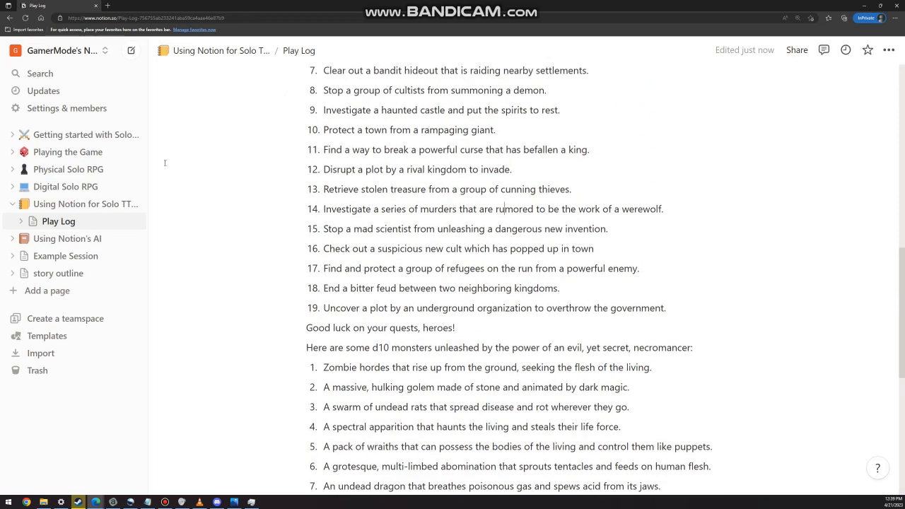
# - Revisit the Getting started, Physical Solo RPG, Digital Solo RPG and Playing the Game pages, ending on Using Notion for Solo TTRPG
pyautogui.click(70, 134)
pyautogui.click(63, 170)
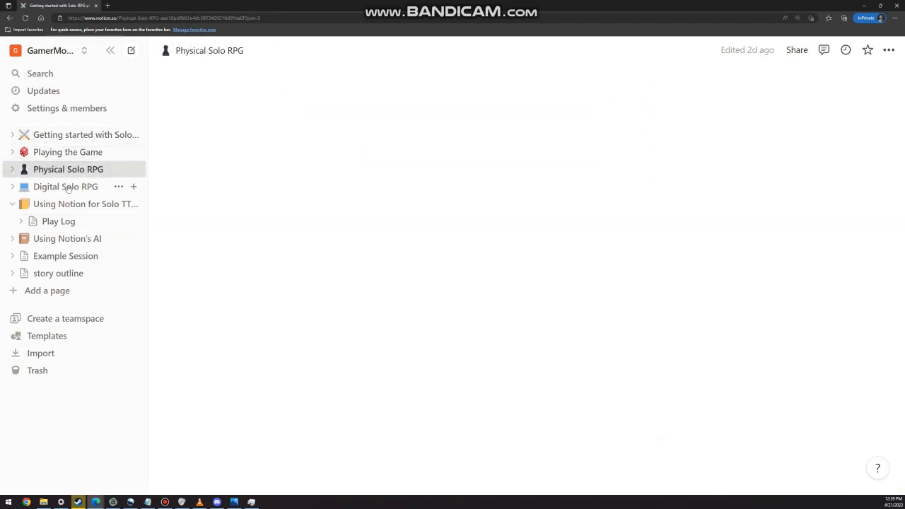
pyautogui.click(78, 186)
pyautogui.click(78, 169)
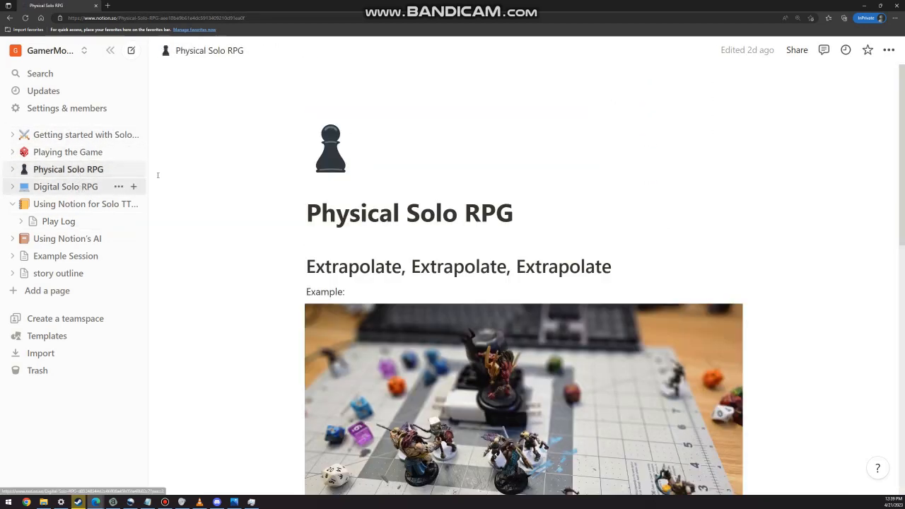
pyautogui.click(67, 188)
pyautogui.click(70, 134)
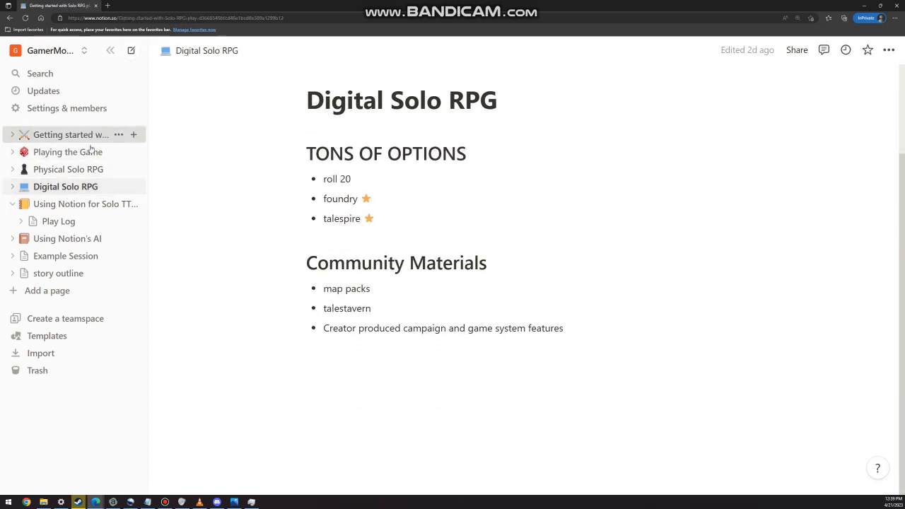
pyautogui.click(75, 152)
pyautogui.click(73, 205)
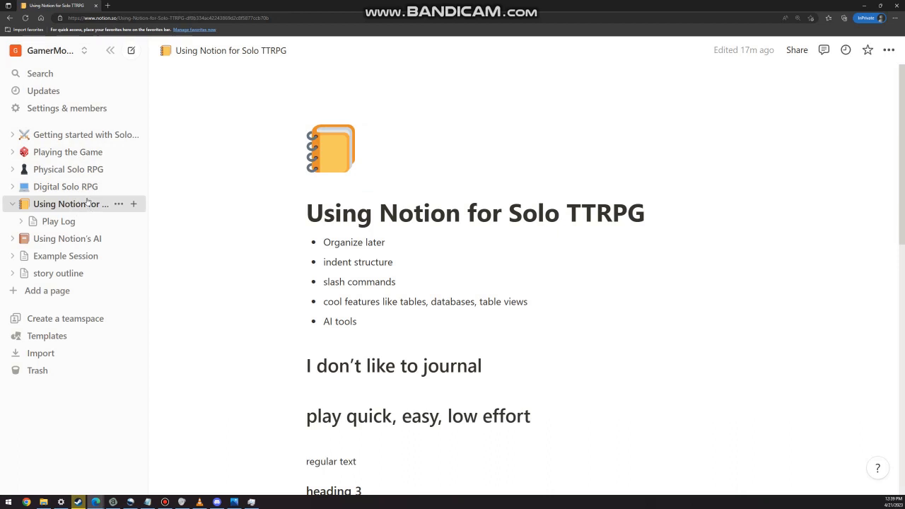
# - Look through the Using Notion for Solo TTRPG, story outline, Example Session and Using Notion's AI pages
pyautogui.moveTo(232, 119); pyautogui.dragTo(403, 457)
pyautogui.scroll(-4, 403, 452)
pyautogui.moveTo(308, 375); pyautogui.dragTo(404, 419)
pyautogui.click(58, 273)
pyautogui.click(67, 238)
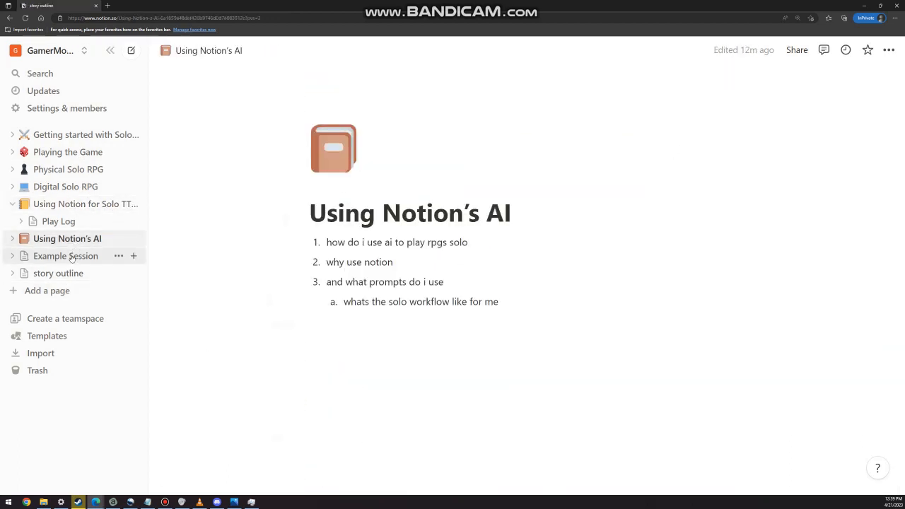
pyautogui.click(65, 256)
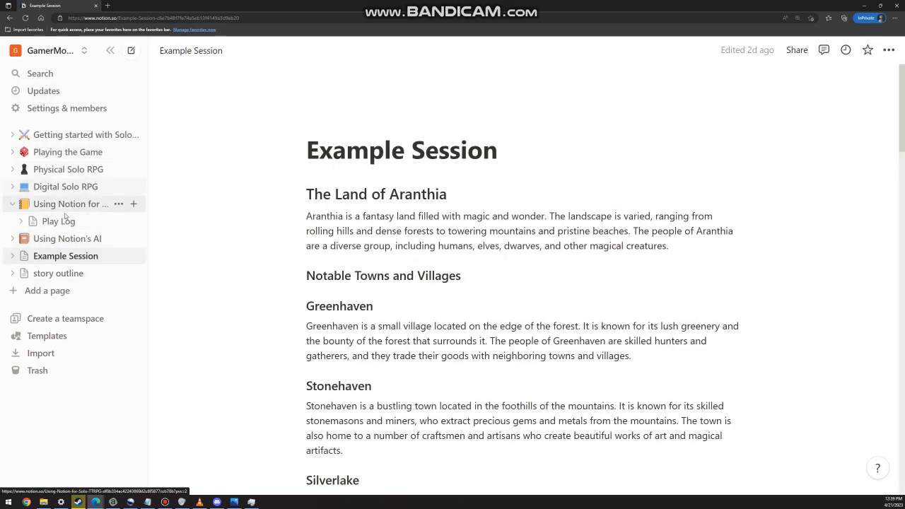
pyautogui.click(87, 239)
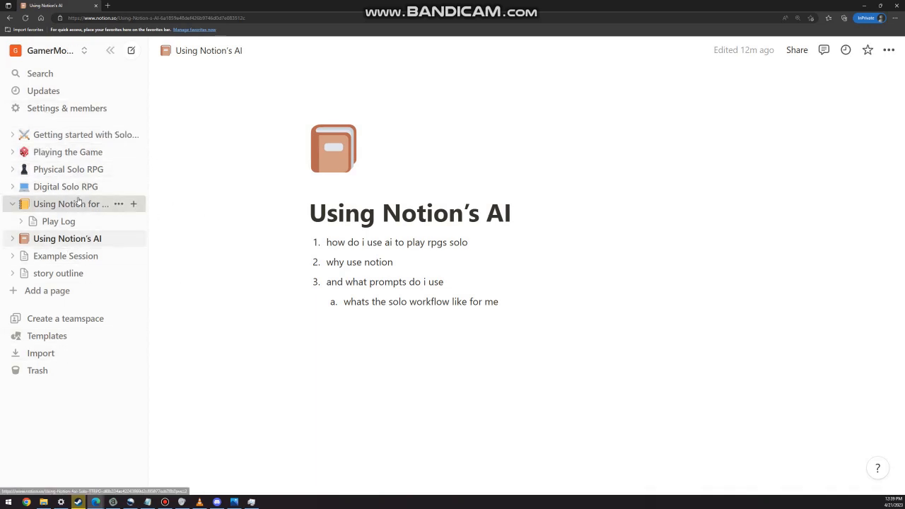
pyautogui.click(115, 204)
pyautogui.click(67, 238)
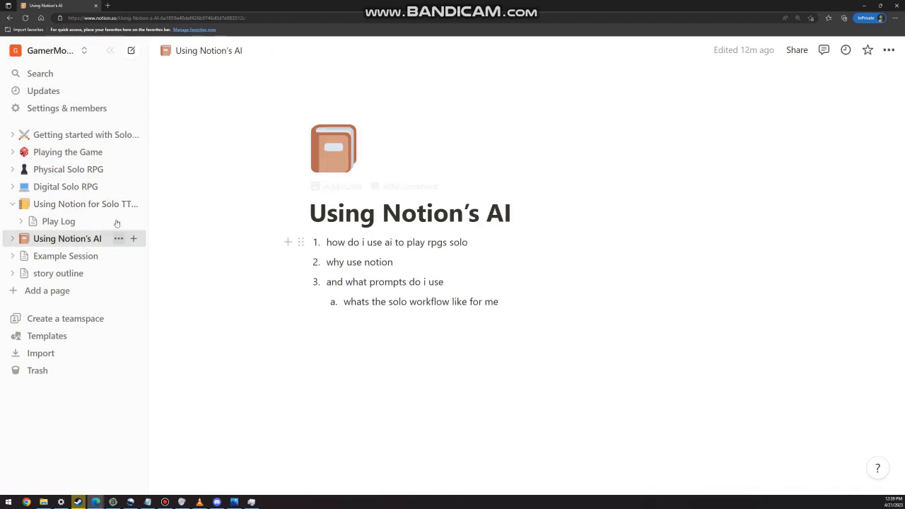
# - Below the monster list in the Play Log, have Notion AI "create a CR 3 stat block for an evil necromancer"
pyautogui.click(58, 221)
pyautogui.scroll(-7, 407, 272)
pyautogui.scroll(-2, 407, 272)
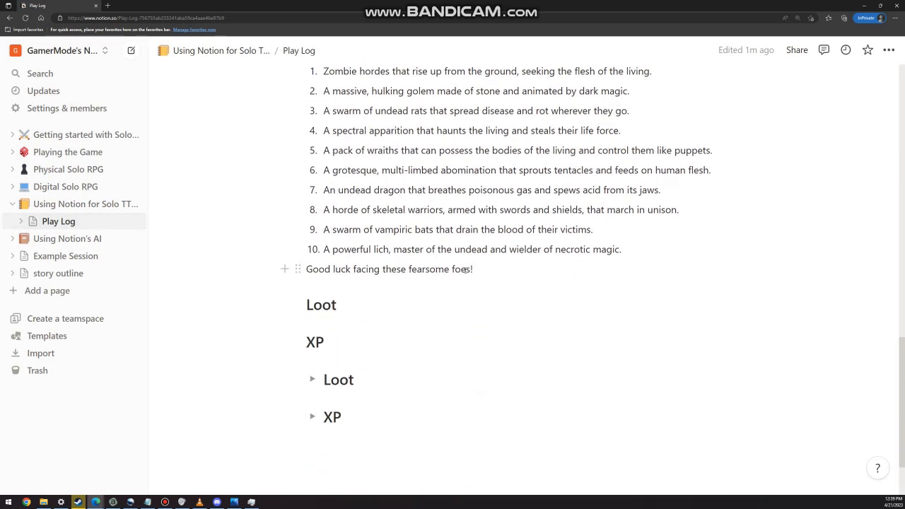
pyautogui.click(465, 269)
pyautogui.press('Return')
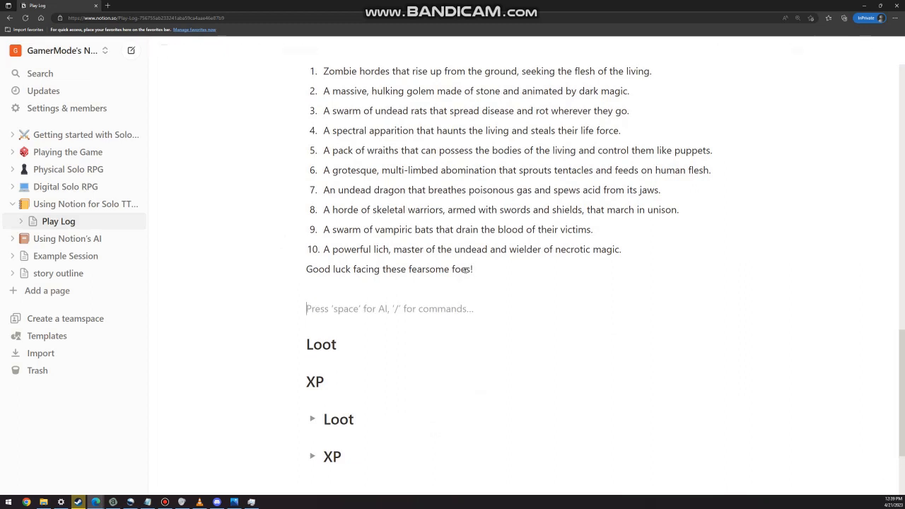
pyautogui.press('space')
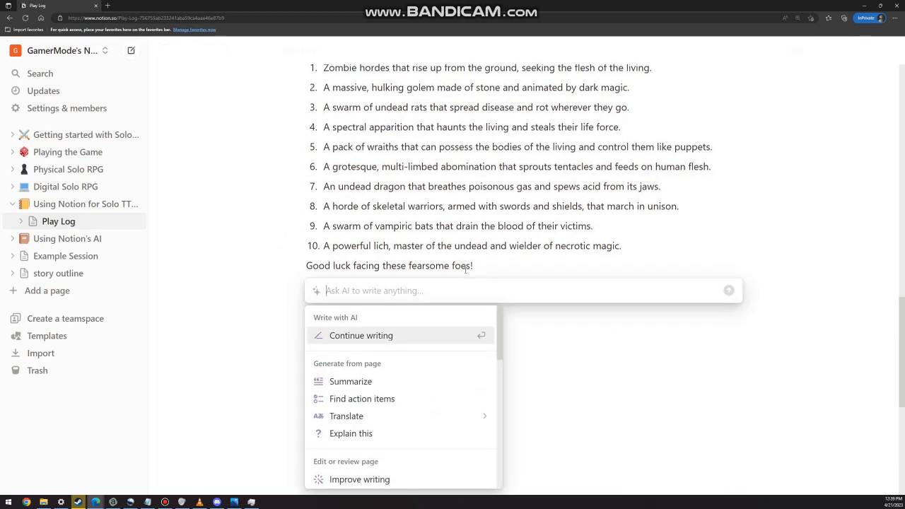
pyautogui.write('create a c')
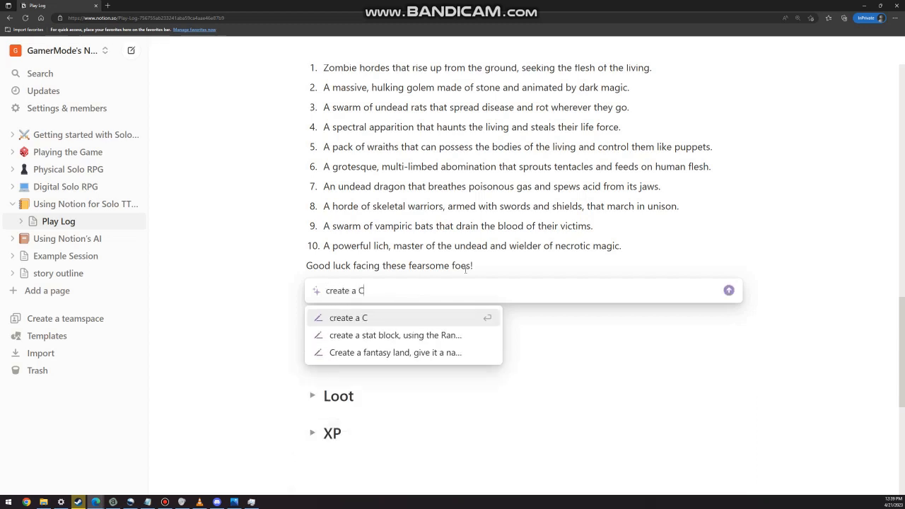
pyautogui.write('R 3')
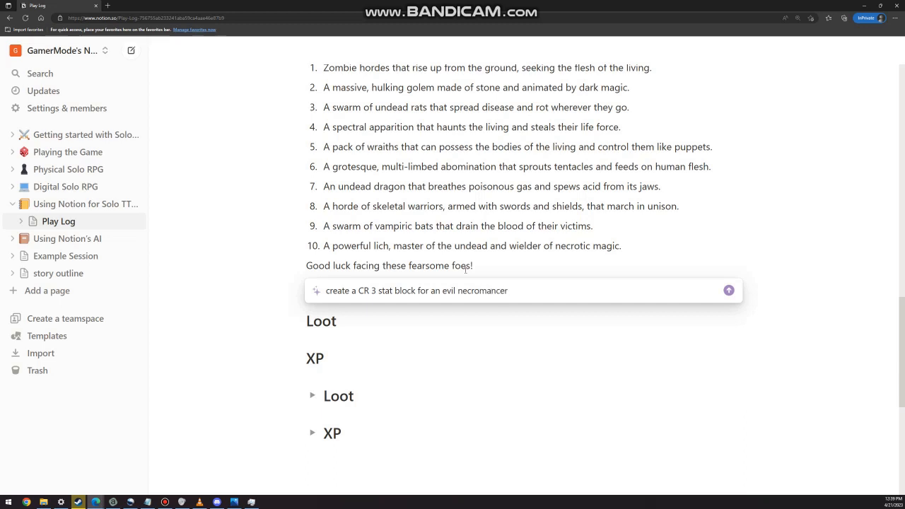
pyautogui.press('Return')
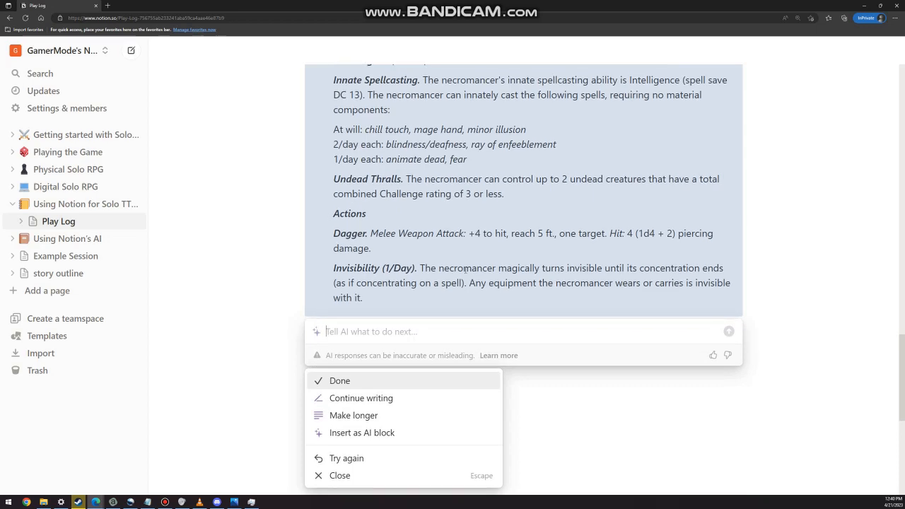
# - Check the generated necromancer stat block and keep it in the Play Log
pyautogui.scroll(5, 465, 270)
pyautogui.scroll(-2, 493, 246)
pyautogui.press('Return')
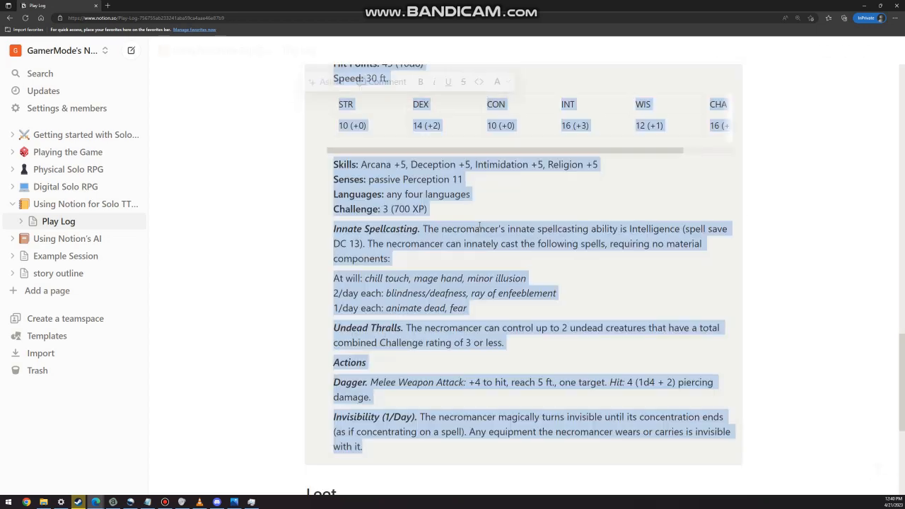
pyautogui.click(479, 226)
# - Examine the necromancer's Innate Spellcasting, Undead Thralls, Dagger and Invisibility entries in the stat block
pyautogui.scroll(2, 479, 226)
pyautogui.scroll(-3, 479, 226)
pyautogui.moveTo(423, 164); pyautogui.dragTo(443, 180)
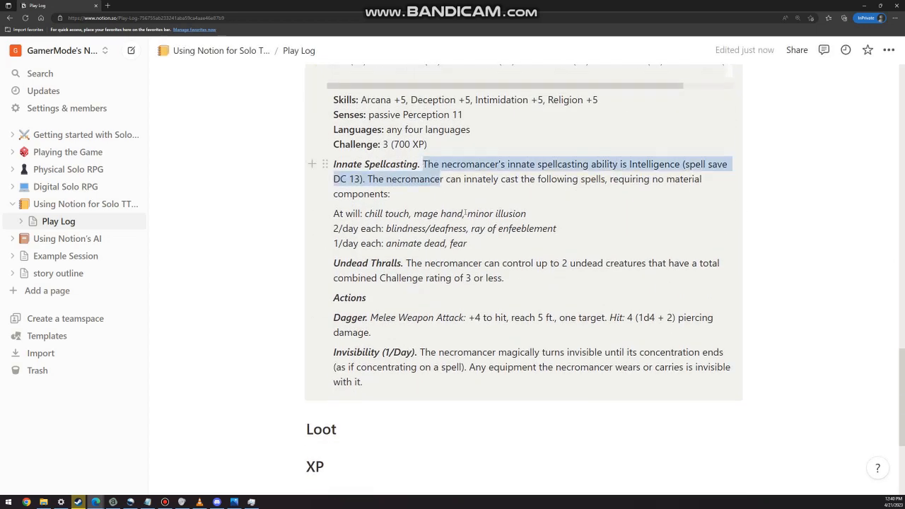
pyautogui.moveTo(465, 214); pyautogui.dragTo(494, 249)
pyautogui.click(417, 229)
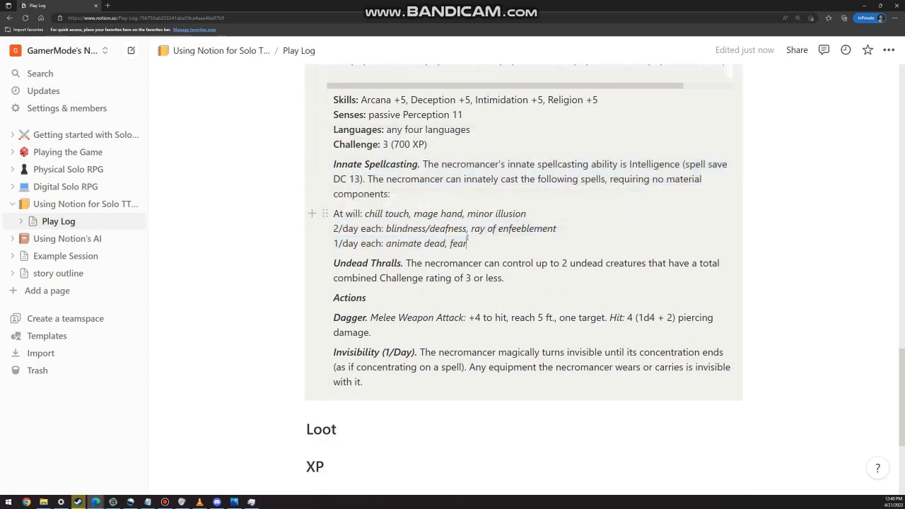
pyautogui.moveTo(567, 284); pyautogui.dragTo(622, 290)
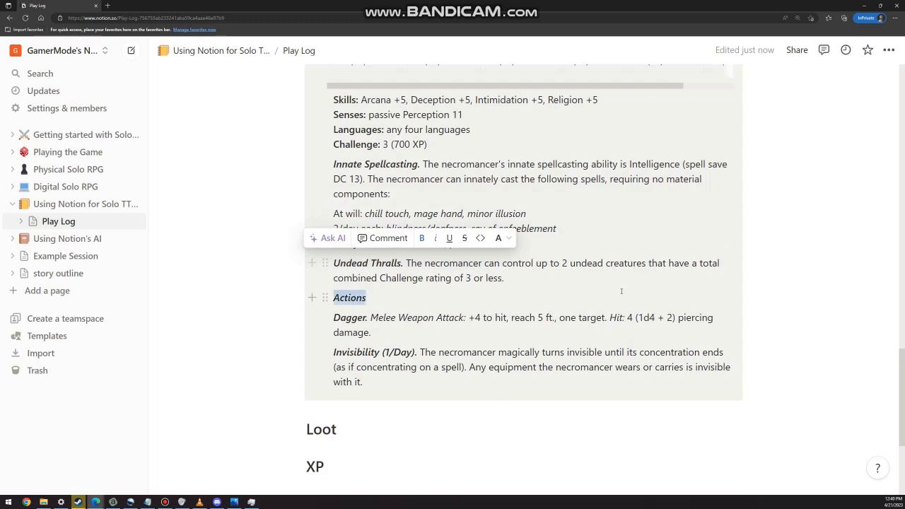
pyautogui.scroll(-2, 622, 291)
pyautogui.moveTo(463, 171); pyautogui.dragTo(499, 257)
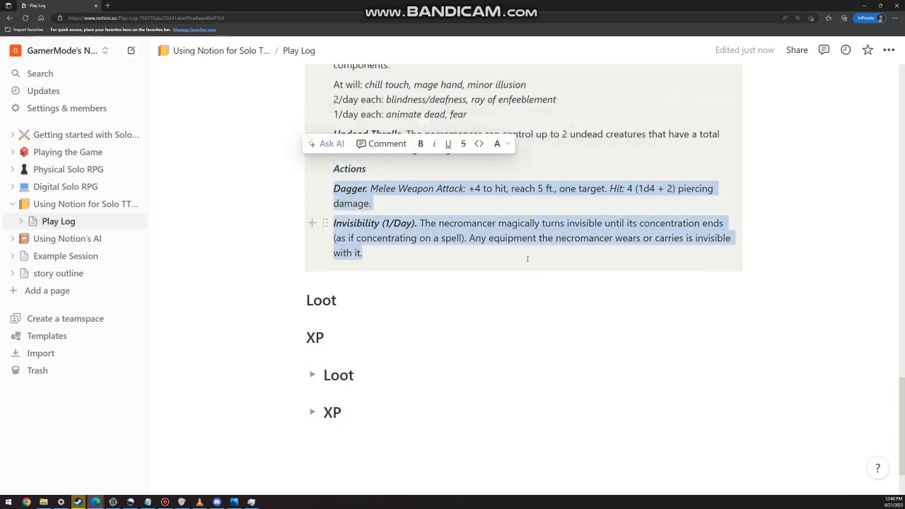
pyautogui.click(429, 250)
pyautogui.scroll(1, 505, 286)
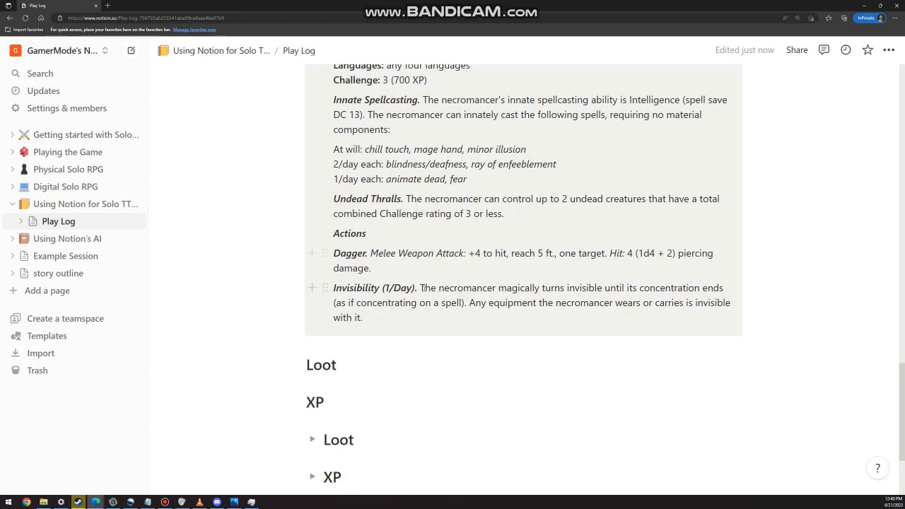
pyautogui.moveTo(414, 322); pyautogui.dragTo(448, 256)
pyautogui.click(471, 262)
# - Examine the hit points and speed in the CR 3 Necromancer stat block
pyautogui.scroll(6, 452, 212)
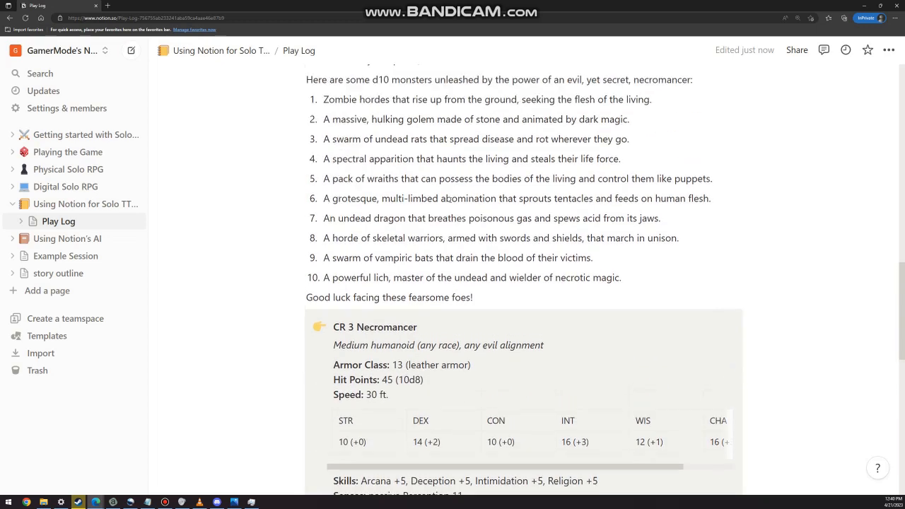
pyautogui.scroll(-2, 448, 200)
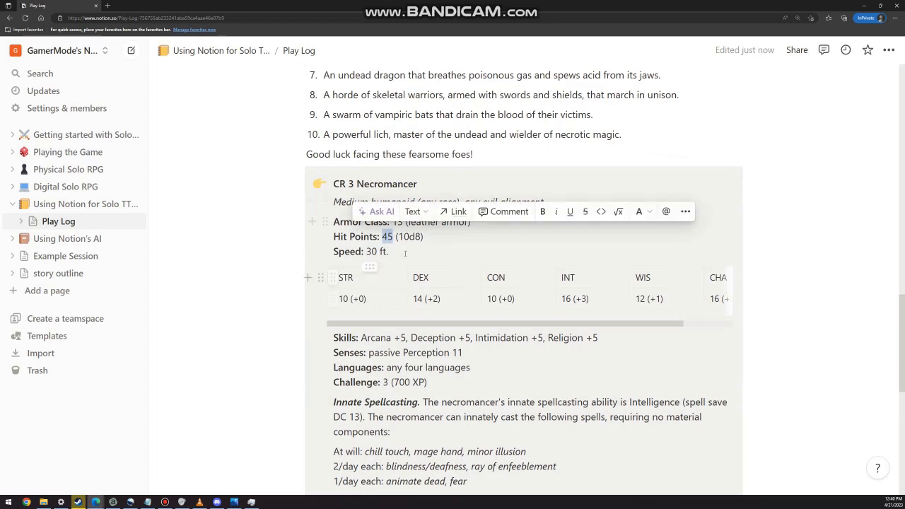
pyautogui.moveTo(380, 237); pyautogui.dragTo(379, 252)
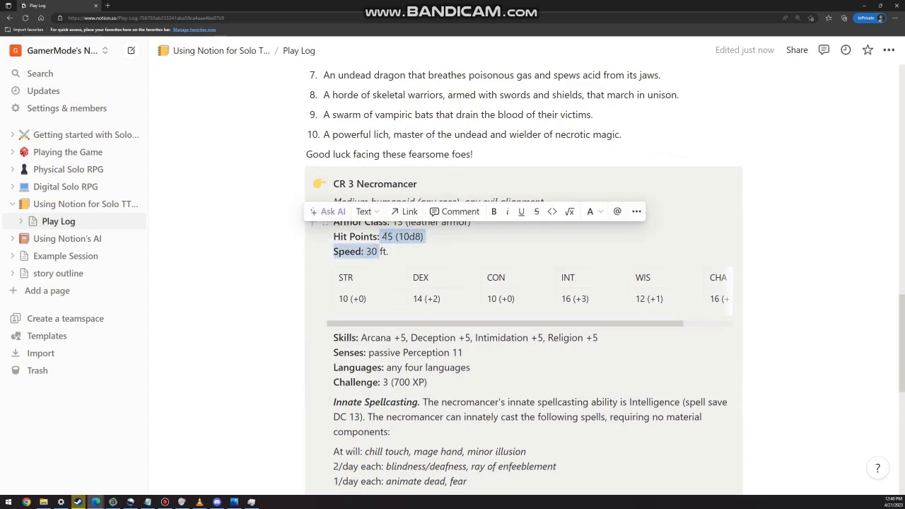
pyautogui.click(385, 237)
pyautogui.scroll(-6, 386, 240)
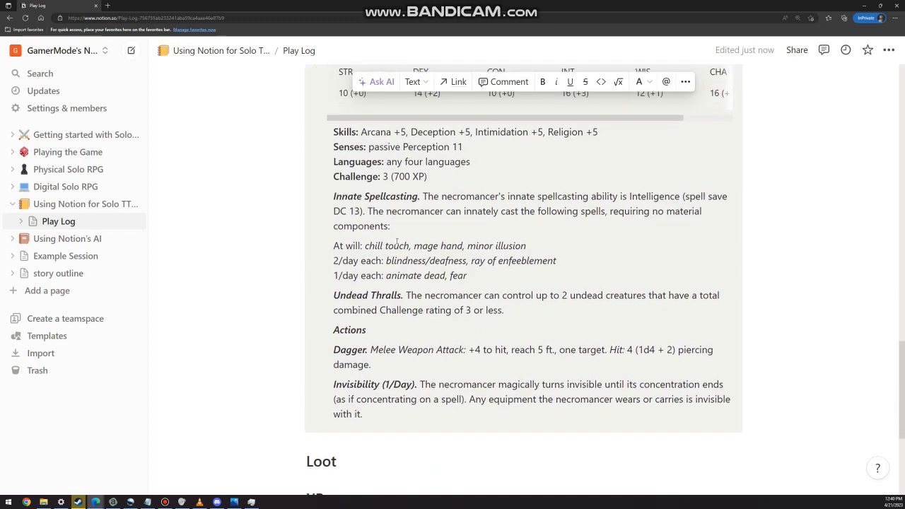
pyautogui.scroll(5, 420, 238)
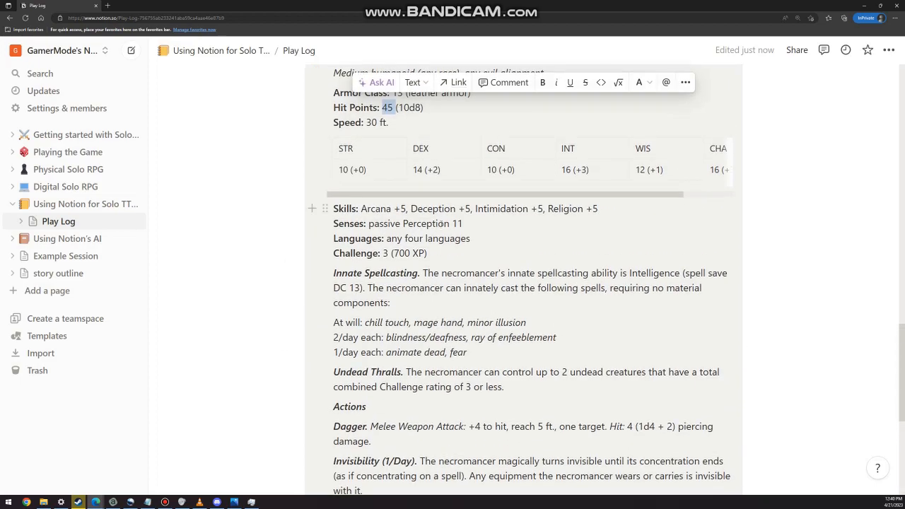
pyautogui.scroll(3, 440, 239)
pyautogui.scroll(-2, 439, 233)
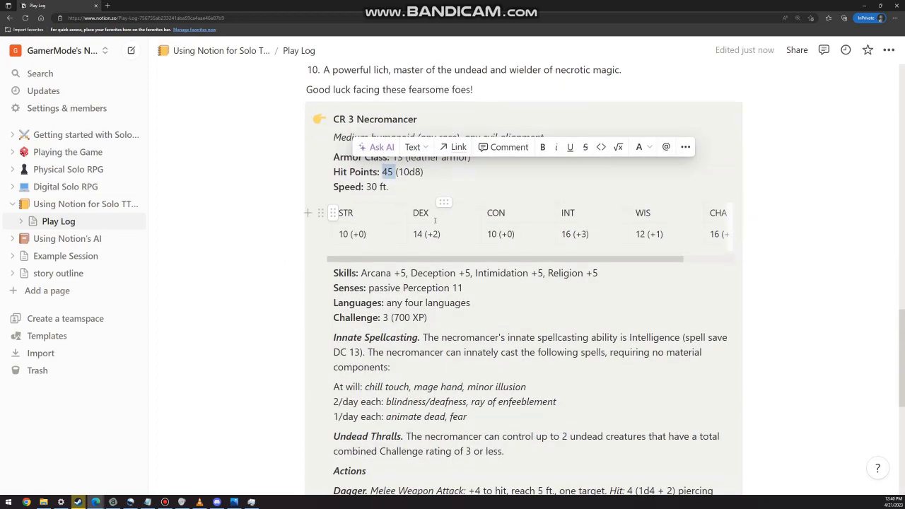
# - Examine the necromancer's ability scores, skills, languages and challenge rating
pyautogui.click(435, 221)
pyautogui.scroll(-2, 436, 223)
pyautogui.scroll(2, 445, 213)
pyautogui.scroll(-2, 460, 198)
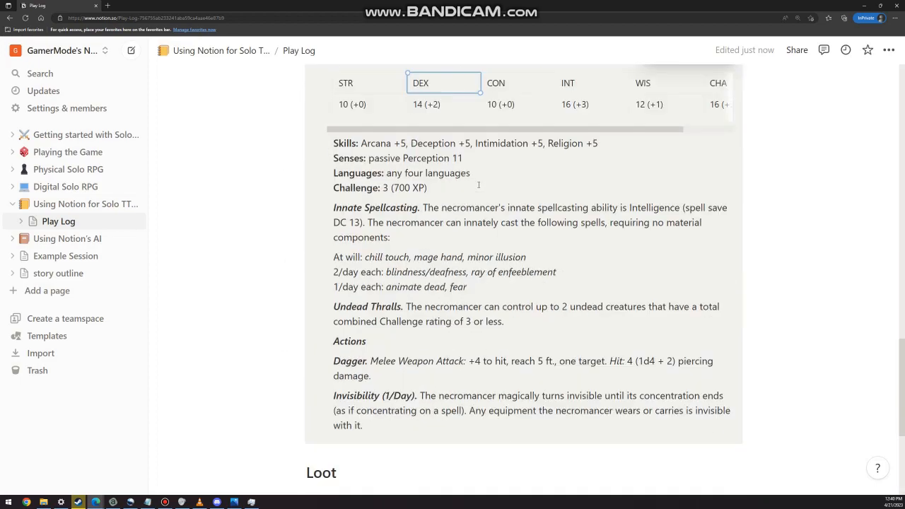
pyautogui.scroll(1, 477, 181)
pyautogui.scroll(-2, 476, 182)
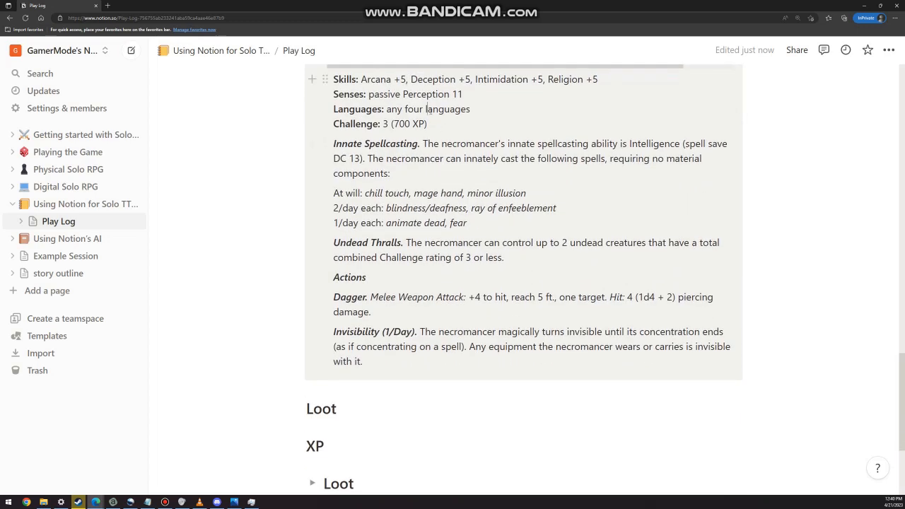
pyautogui.tripleClick(430, 110)
pyautogui.click(473, 120)
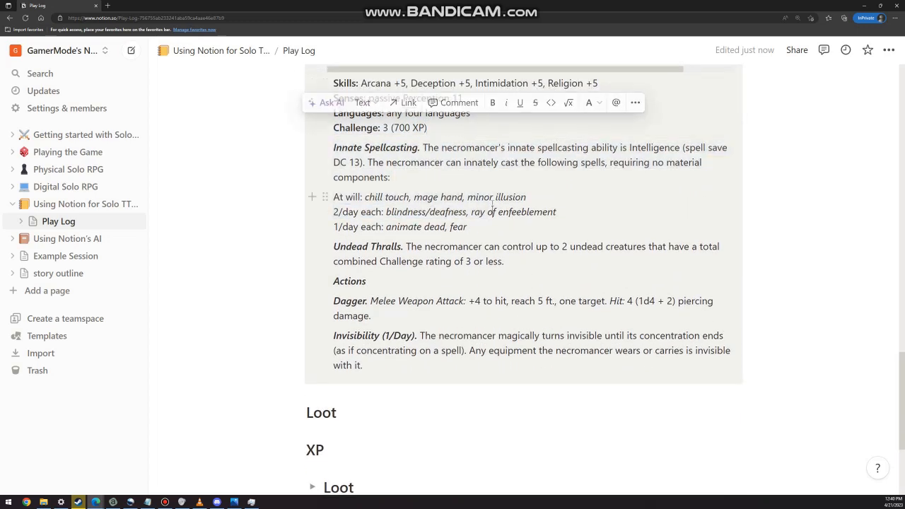
# - Compare the d10 necromancer monster list with the stat block and the Loot and XP sections below it
pyautogui.scroll(-2, 424, 142)
pyautogui.scroll(6, 452, 162)
pyautogui.scroll(4, 463, 175)
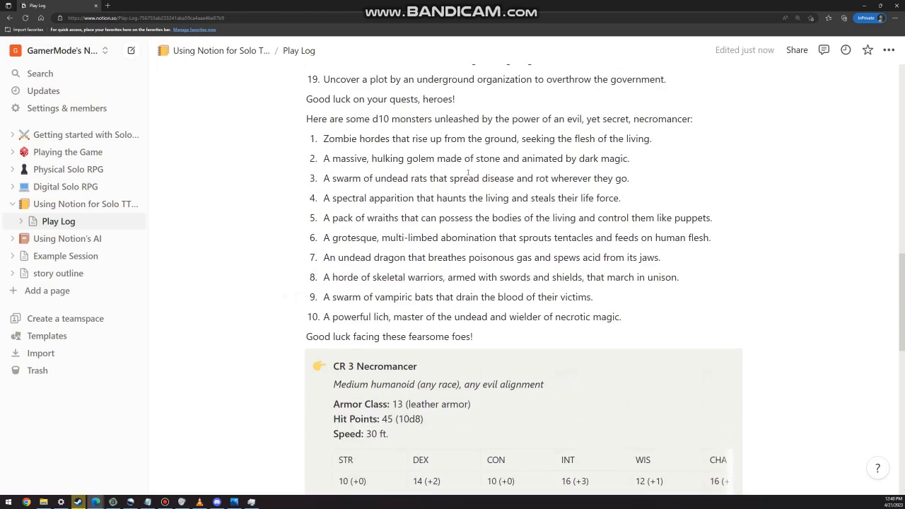
pyautogui.scroll(-4, 492, 445)
pyautogui.scroll(1, 366, 163)
pyautogui.moveTo(365, 160); pyautogui.dragTo(624, 390)
pyautogui.click(623, 390)
pyautogui.scroll(-4, 545, 405)
pyautogui.scroll(-2, 545, 405)
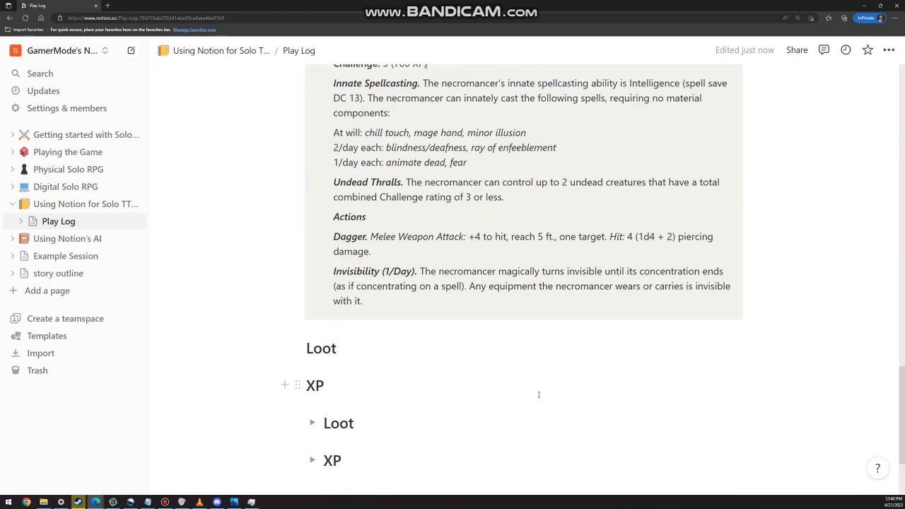
# - Reread the whole CR 3 Necromancer stat block, from its armor class to its Invisibility action
pyautogui.scroll(5, 537, 394)
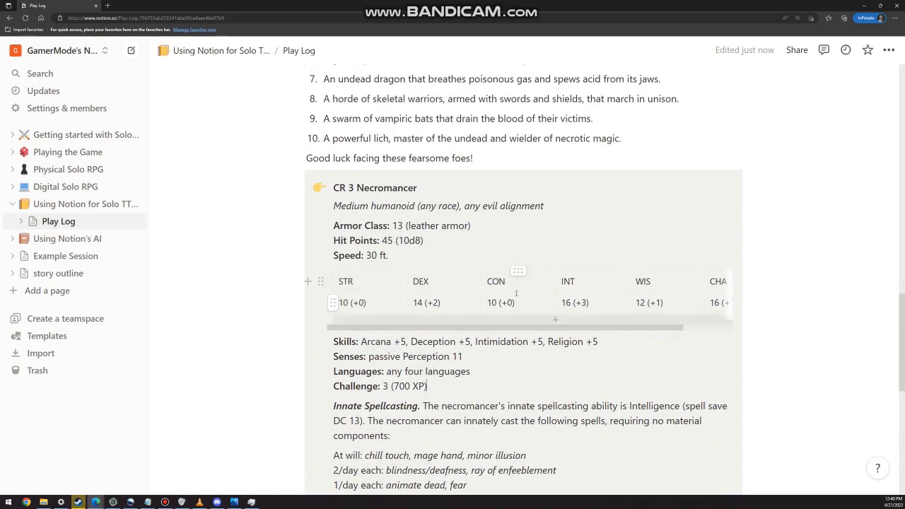
pyautogui.scroll(-4, 506, 290)
pyautogui.scroll(7, 443, 225)
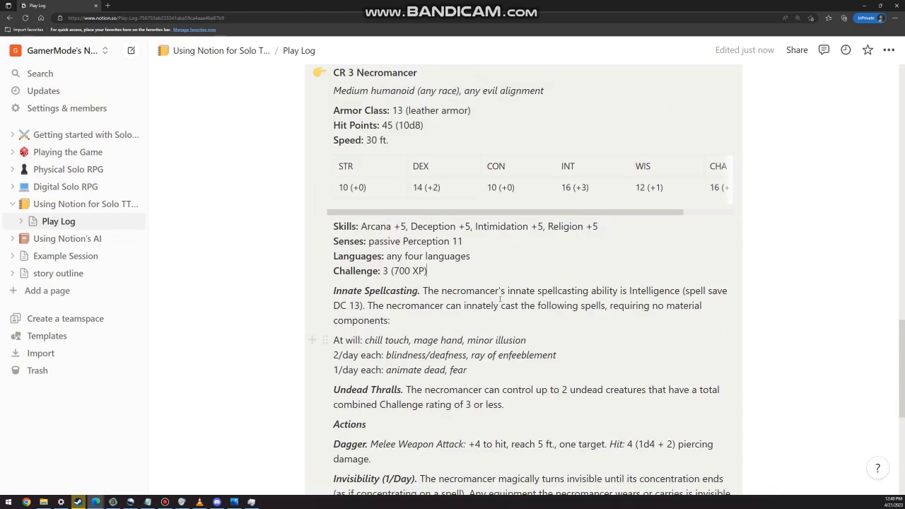
pyautogui.scroll(-6, 444, 224)
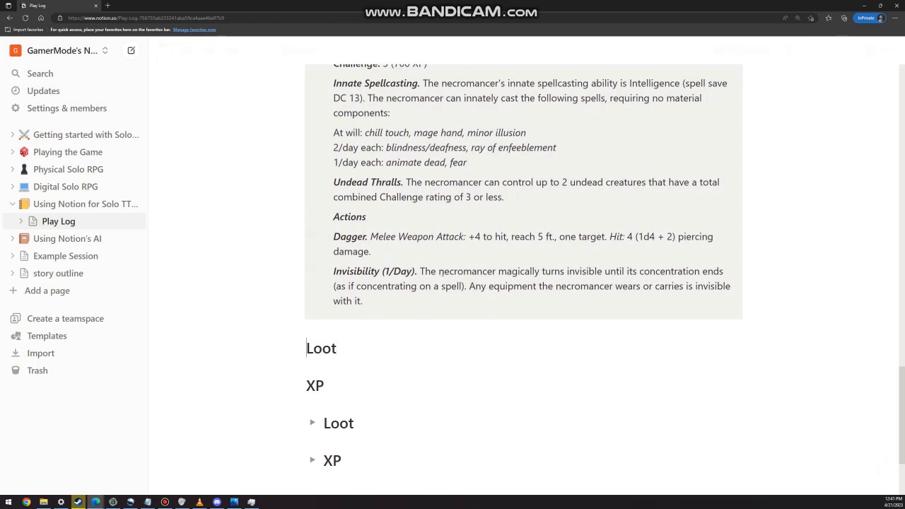
pyautogui.scroll(6, 358, 225)
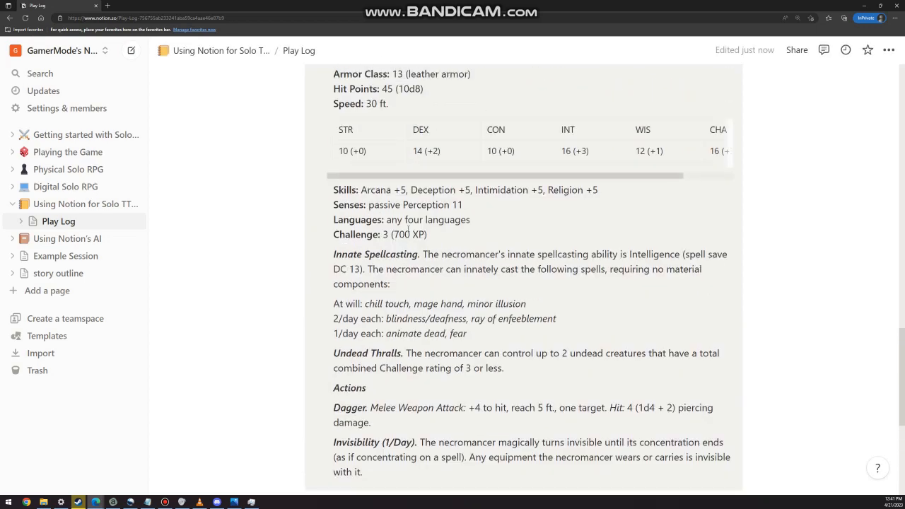
pyautogui.scroll(-3, 506, 206)
pyautogui.scroll(-2, 502, 205)
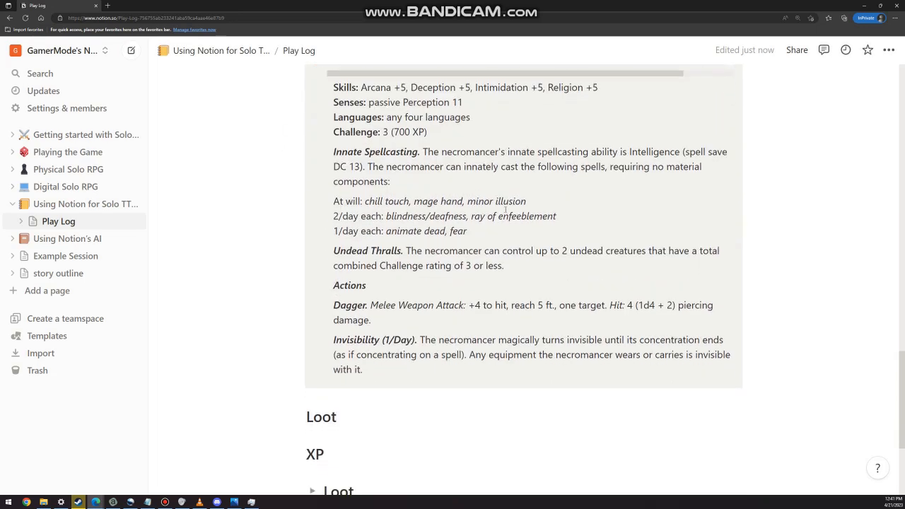
pyautogui.scroll(4, 489, 198)
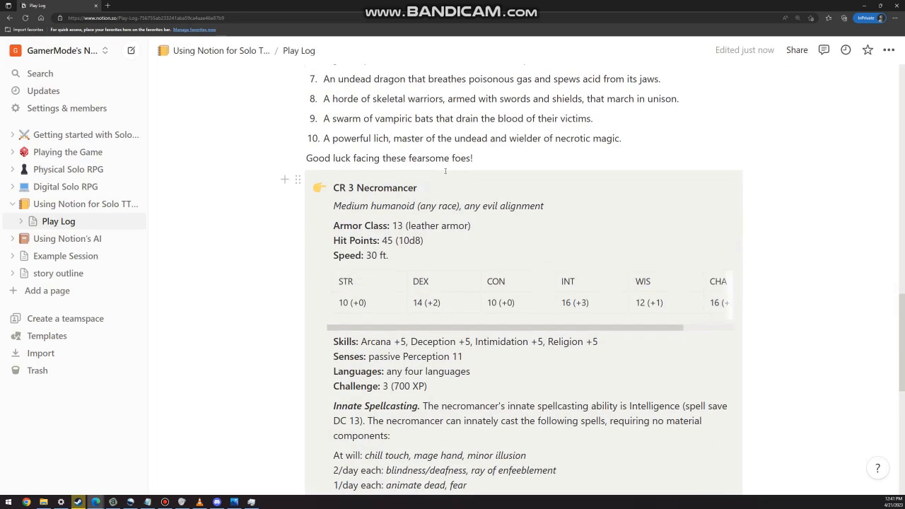
# - Inspect the "CR 3 Necromancer" title line of the stat block callout
pyautogui.moveTo(364, 188); pyautogui.dragTo(334, 188)
pyautogui.click(354, 189)
pyautogui.click(434, 194)
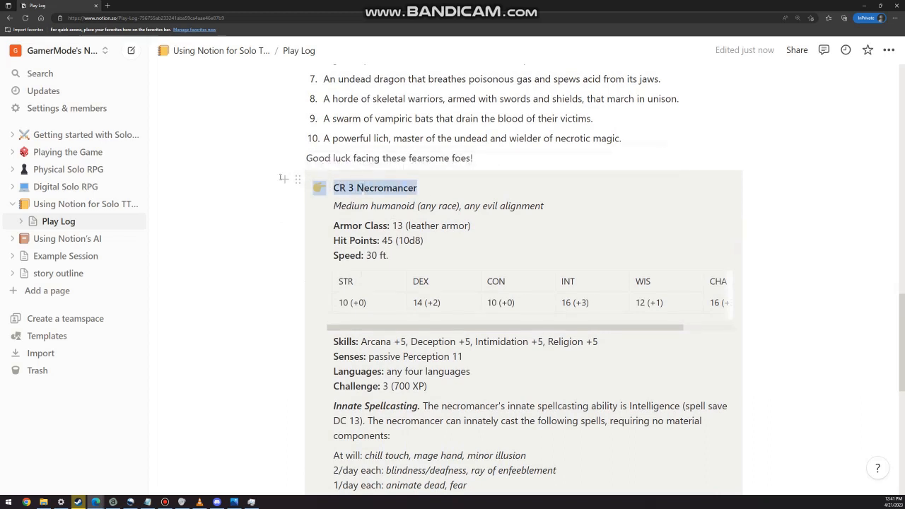
pyautogui.click(334, 180)
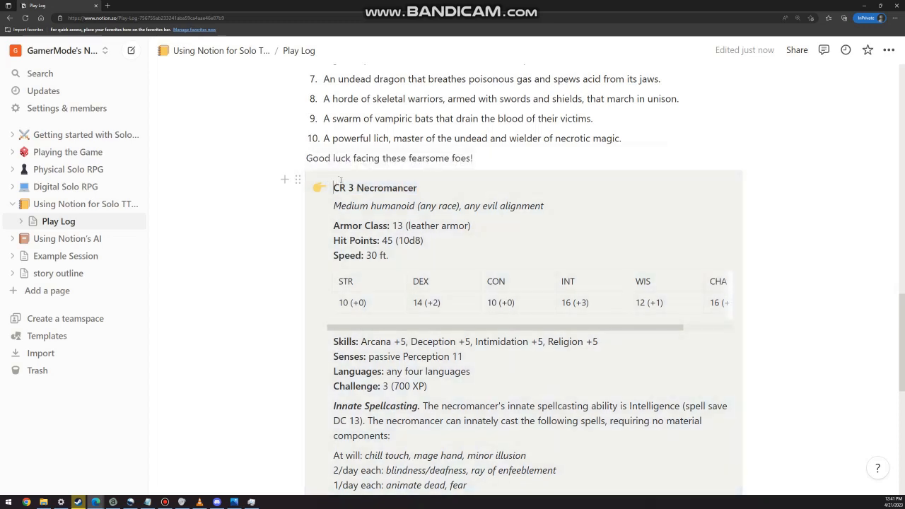
# - Examine the opening lines of the CR 3 Necromancer stat block, from its title down to its speed
pyautogui.press('Escape')
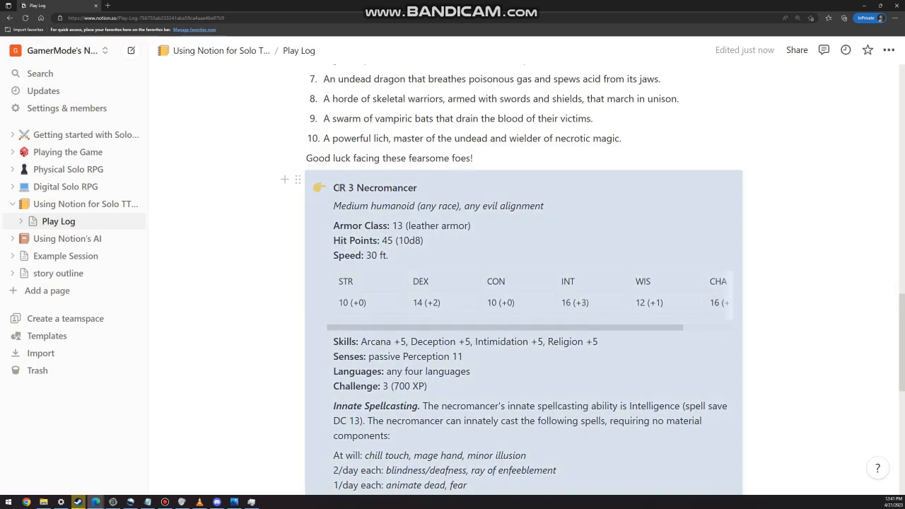
pyautogui.moveTo(340, 187); pyautogui.dragTo(385, 206)
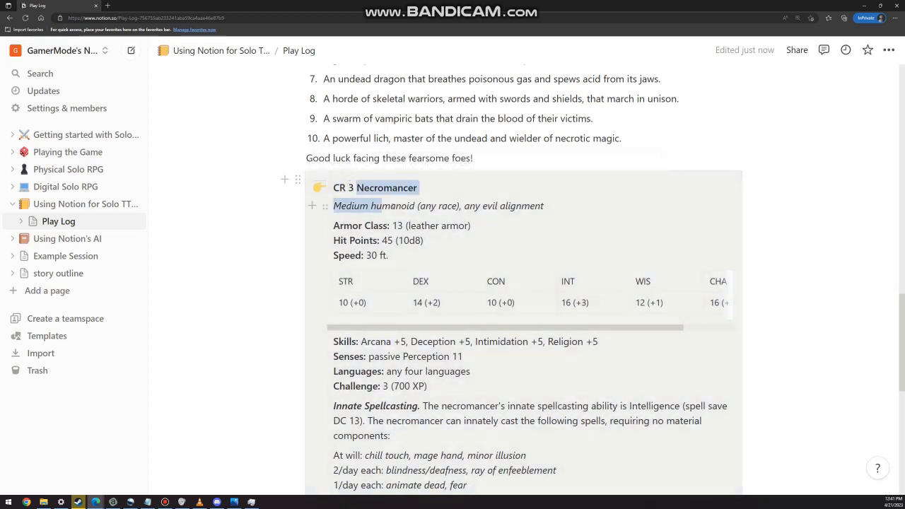
pyautogui.click(394, 206)
pyautogui.moveTo(335, 185)
pyautogui.mouseDown()
pyautogui.moveTo(404, 227)
pyautogui.moveTo(364, 225)
pyautogui.moveTo(338, 194)
pyautogui.mouseUp()
pyautogui.click(436, 266)
pyautogui.click(406, 236)
pyautogui.scroll(-5, 405, 231)
pyautogui.scroll(4, 400, 197)
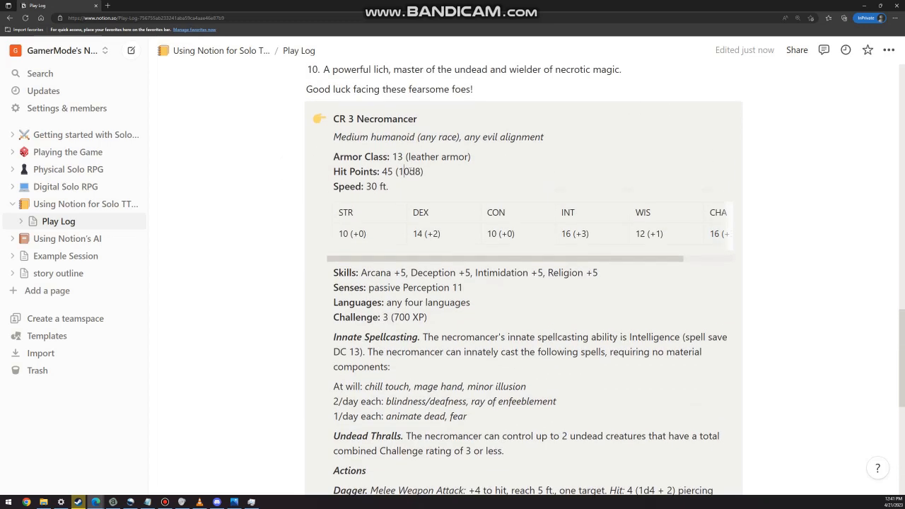
pyautogui.scroll(-4, 401, 197)
pyautogui.scroll(2, 437, 132)
pyautogui.scroll(3, 437, 132)
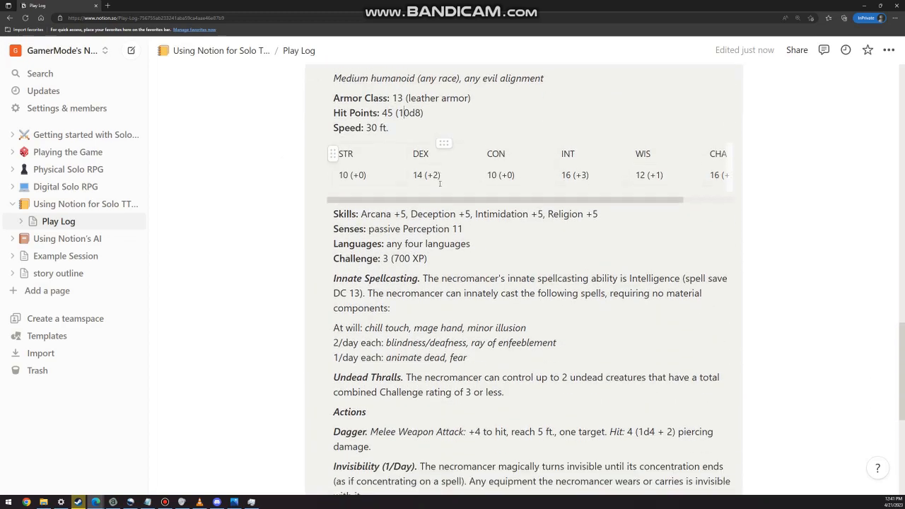
pyautogui.scroll(-4, 436, 132)
pyautogui.scroll(3, 450, 127)
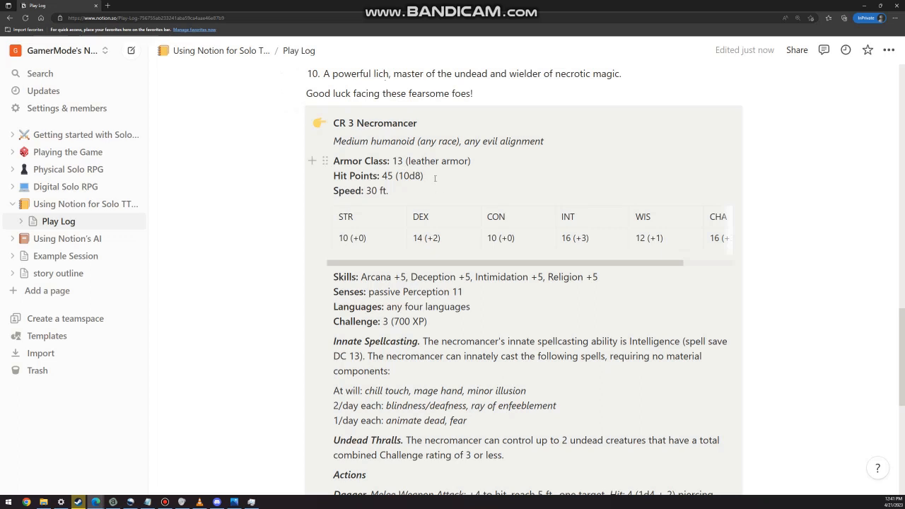
# - Review the whole necromancer stat block, from its ability scores and skills to the Loot and XP headings below it
pyautogui.moveTo(405, 263); pyautogui.dragTo(381, 221)
pyautogui.scroll(-3, 389, 205)
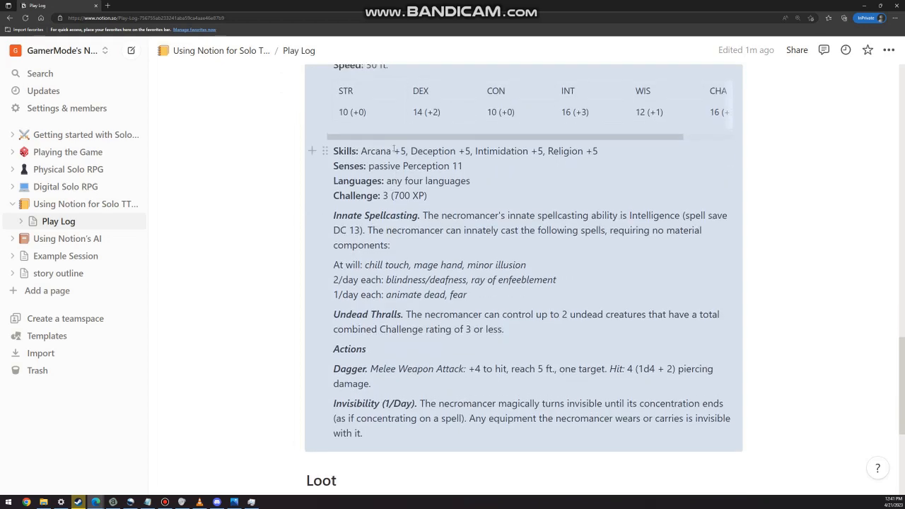
pyautogui.scroll(8, 387, 151)
pyautogui.scroll(-10, 392, 149)
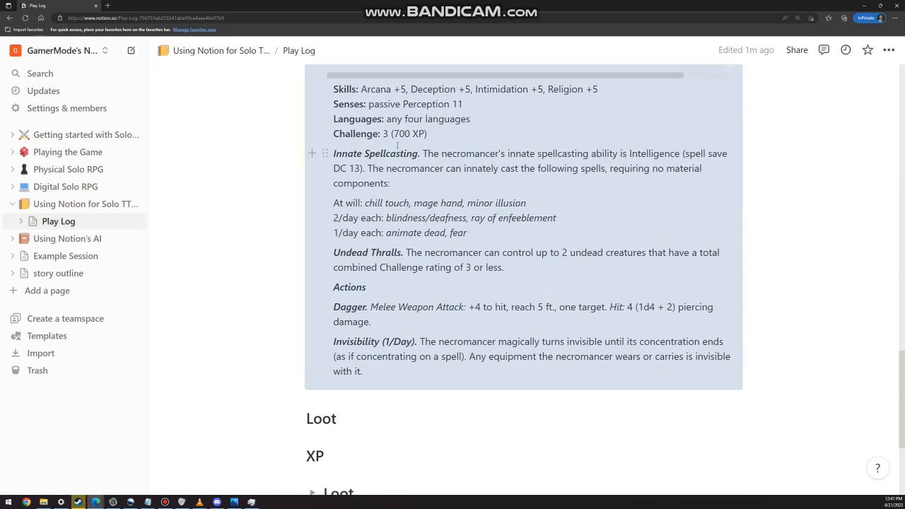
pyautogui.scroll(4, 396, 147)
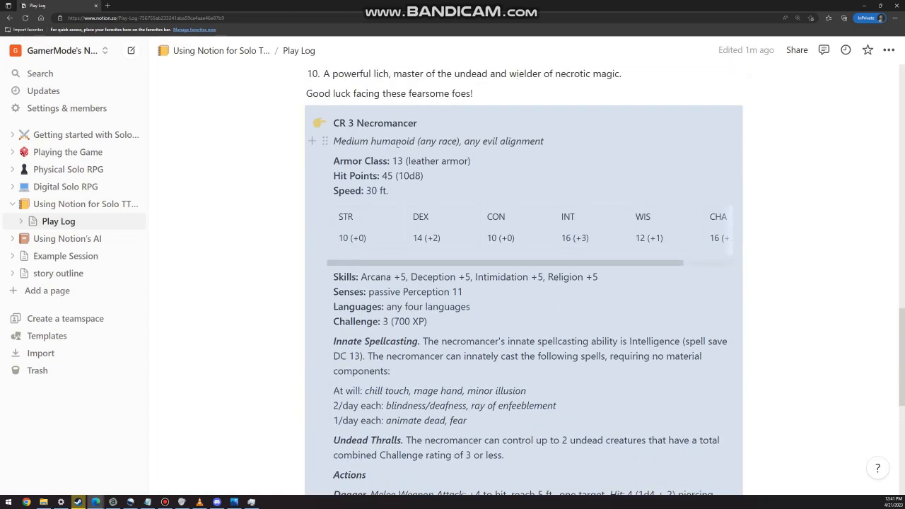
pyautogui.scroll(-7, 398, 142)
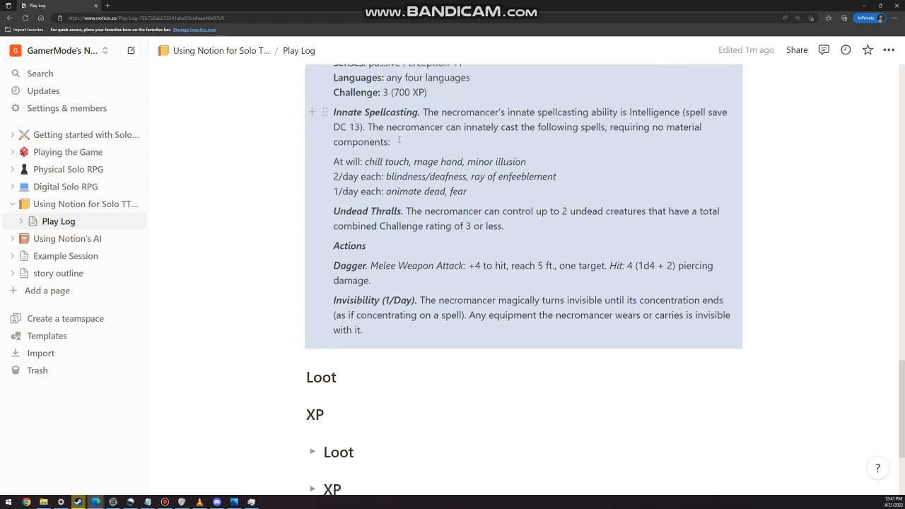
pyautogui.scroll(-1, 402, 140)
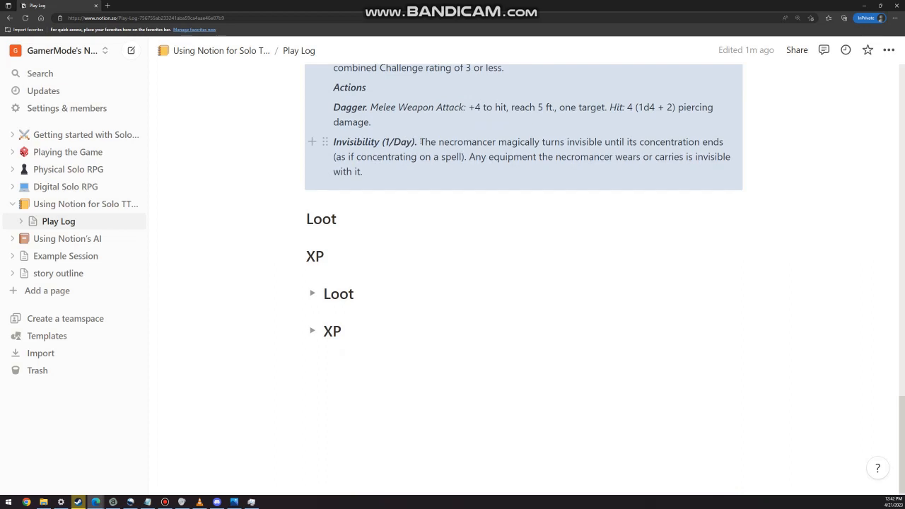
pyautogui.scroll(8, 421, 141)
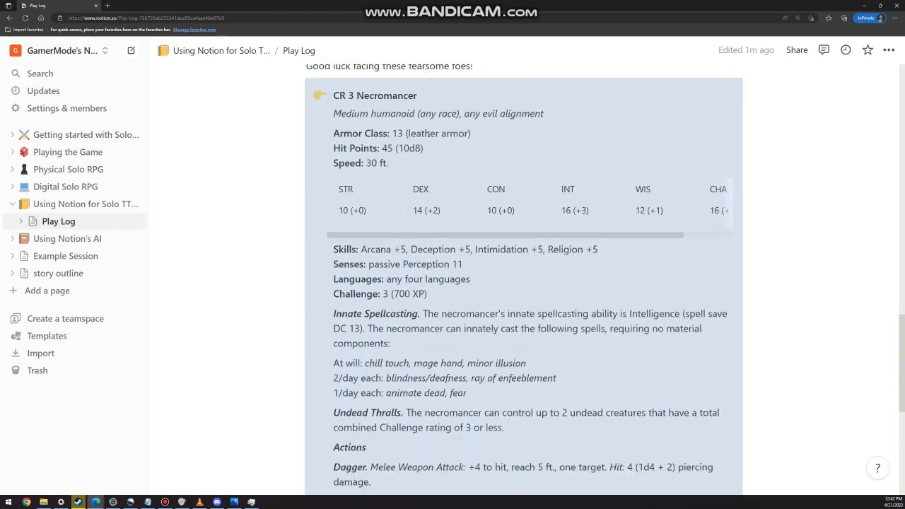
pyautogui.scroll(-4, 420, 141)
pyautogui.scroll(-1, 426, 125)
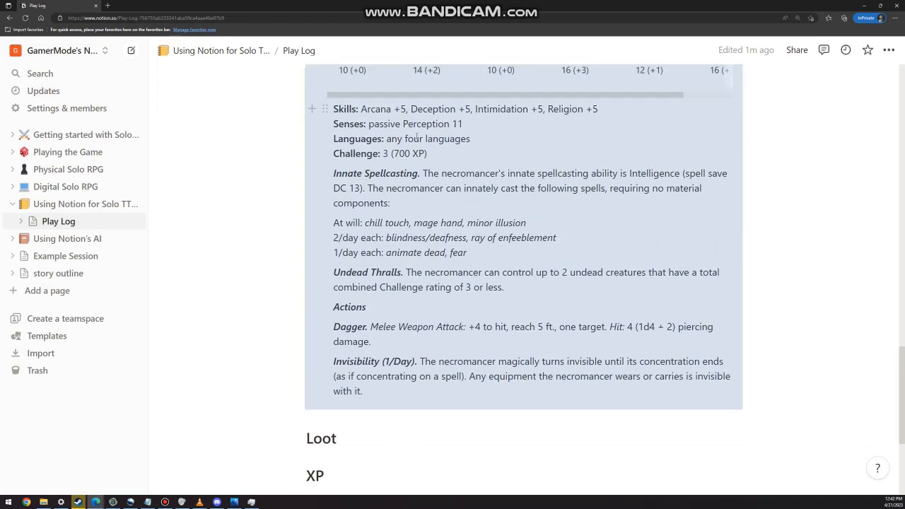
pyautogui.scroll(1, 494, 141)
pyautogui.scroll(-1, 530, 149)
pyautogui.scroll(2, 574, 157)
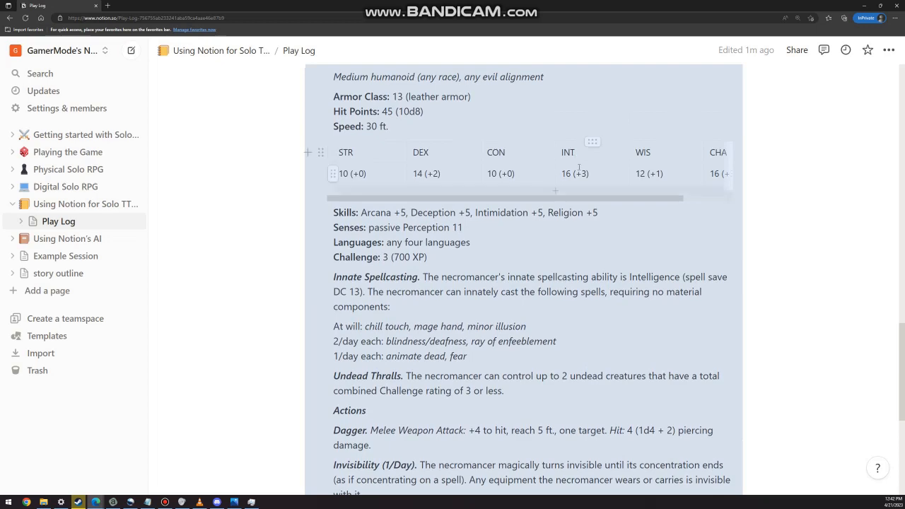
# - Check the necromancer's Intelligence score, speed and hit points in the stat block
pyautogui.click(589, 173)
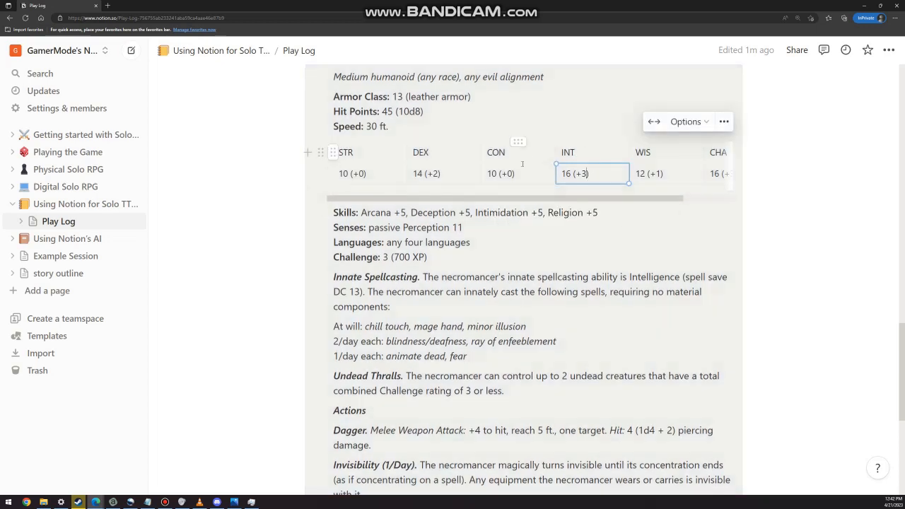
pyautogui.scroll(-6, 512, 170)
pyautogui.scroll(10, 512, 170)
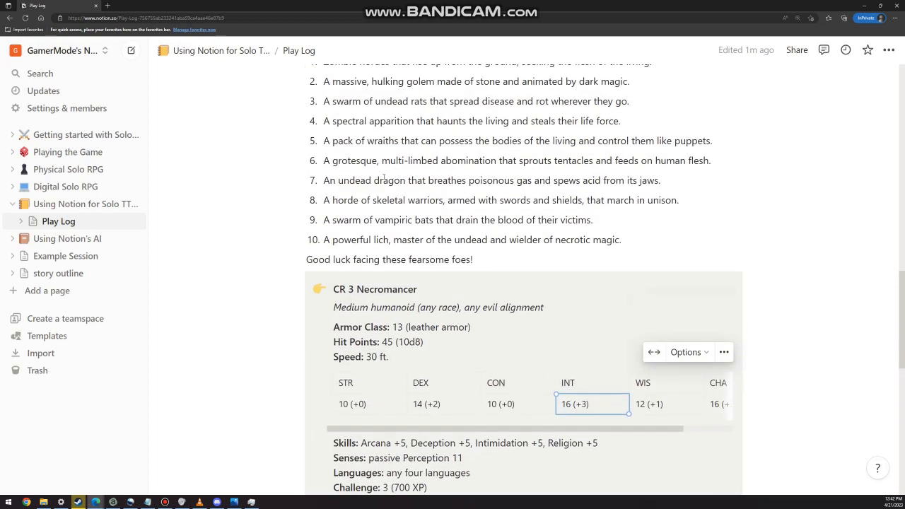
pyautogui.click(398, 378)
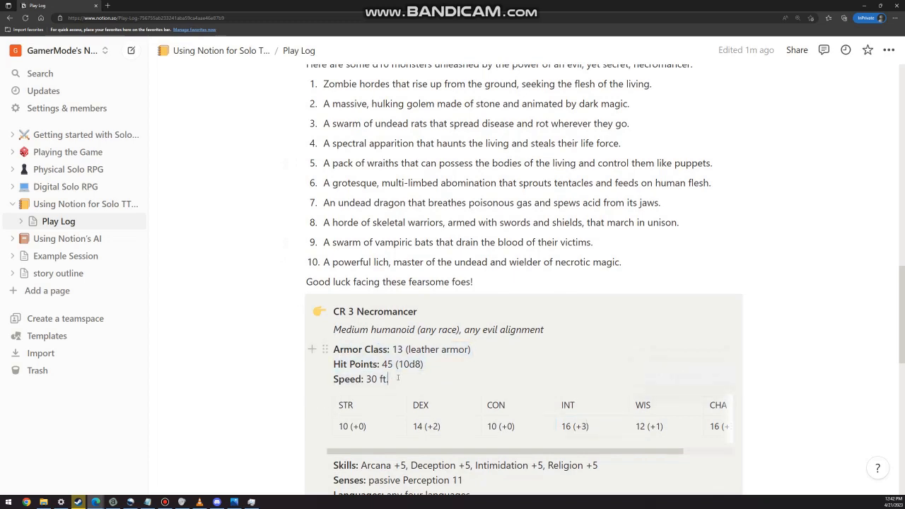
pyautogui.doubleClick(387, 364)
pyautogui.scroll(-4, 375, 382)
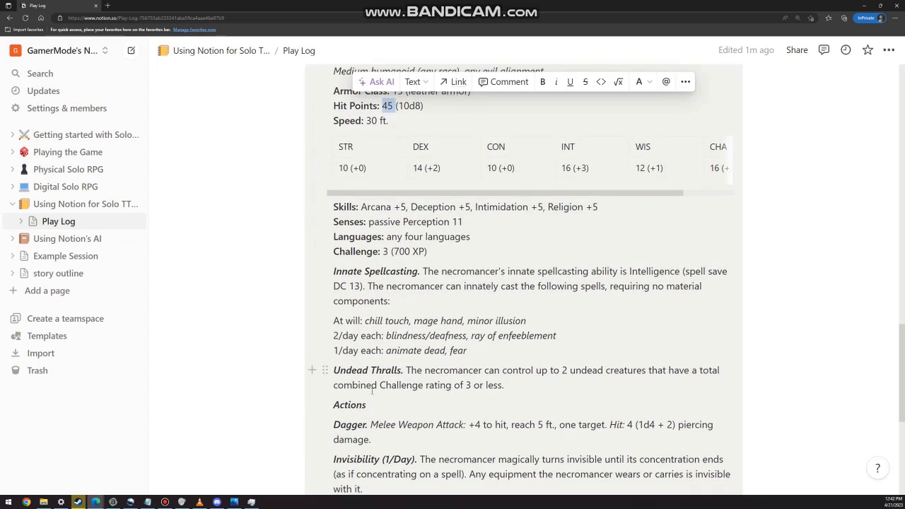
pyautogui.scroll(-3, 485, 323)
pyautogui.scroll(2, 485, 323)
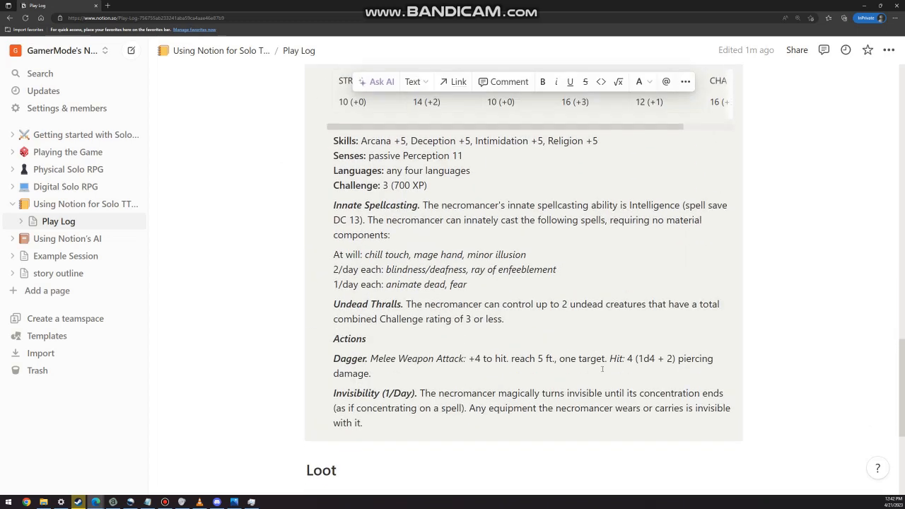
# - Examine the necromancer's Innate Spellcasting, Undead Thralls, Dagger and Invisibility entries
pyautogui.moveTo(333, 207); pyautogui.dragTo(554, 316)
pyautogui.click(557, 319)
pyautogui.moveTo(580, 411); pyautogui.dragTo(569, 340)
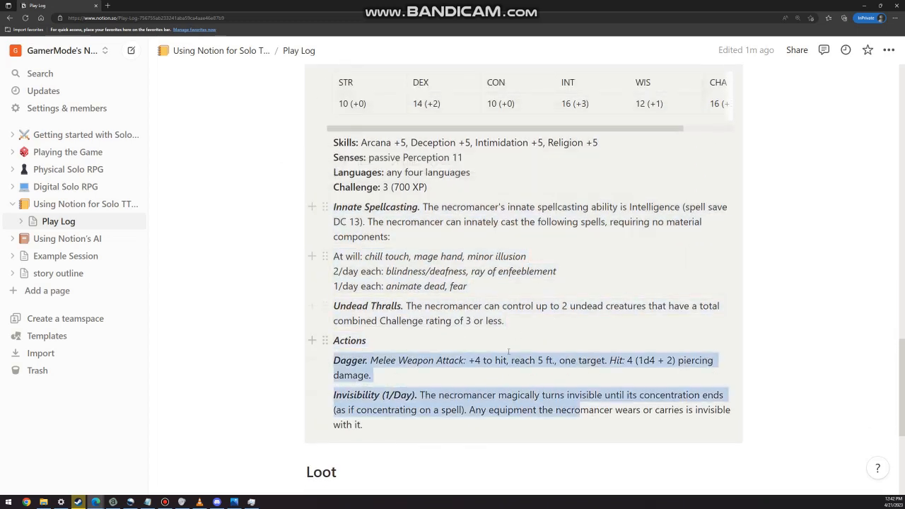
pyautogui.click(571, 342)
pyautogui.moveTo(577, 425); pyautogui.dragTo(602, 360)
pyautogui.click(457, 245)
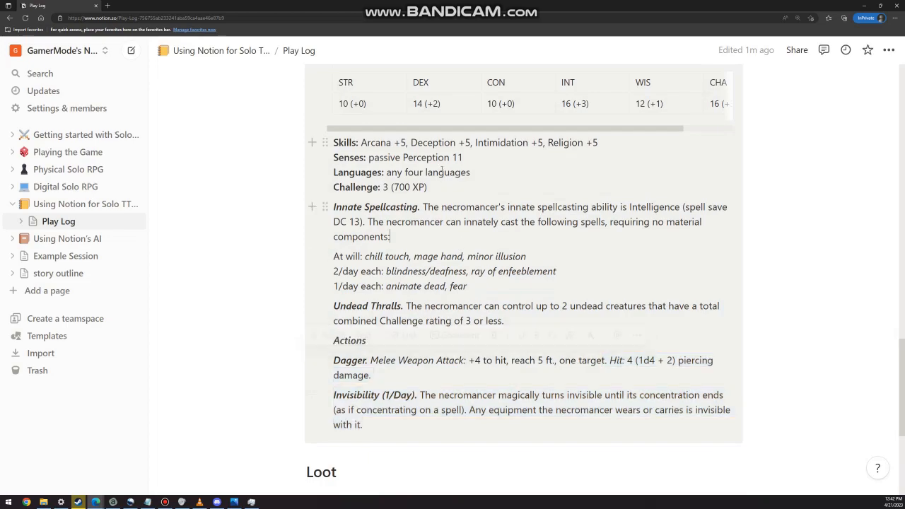
pyautogui.moveTo(440, 188); pyautogui.dragTo(527, 274)
pyautogui.click(523, 293)
pyautogui.scroll(-2, 558, 311)
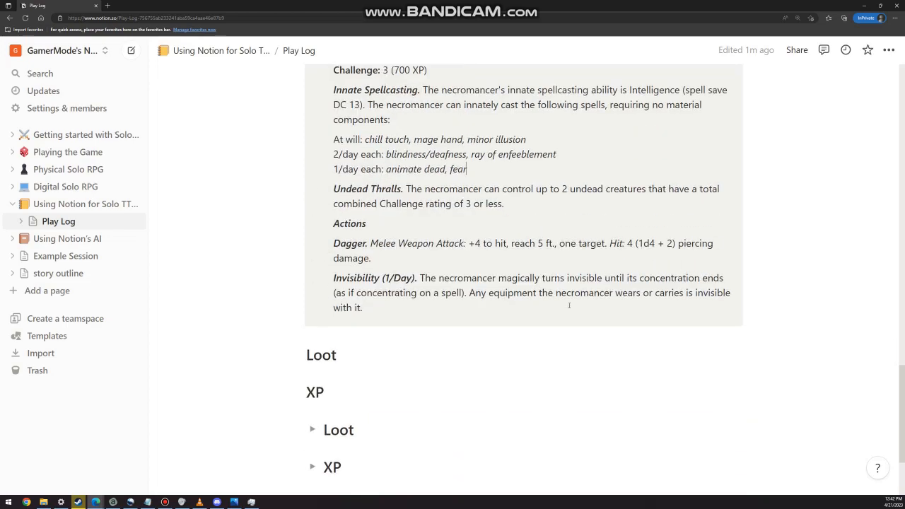
# - Look back over the d20 quest scenarios and the d10 monster list above the necromancer stat block
pyautogui.scroll(10, 566, 304)
pyautogui.scroll(4, 594, 290)
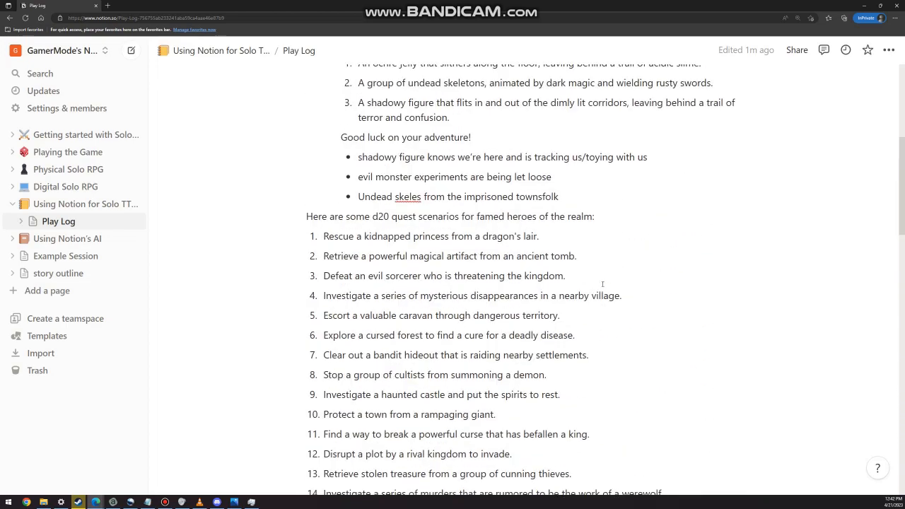
pyautogui.scroll(-8, 574, 271)
pyautogui.scroll(5, 573, 272)
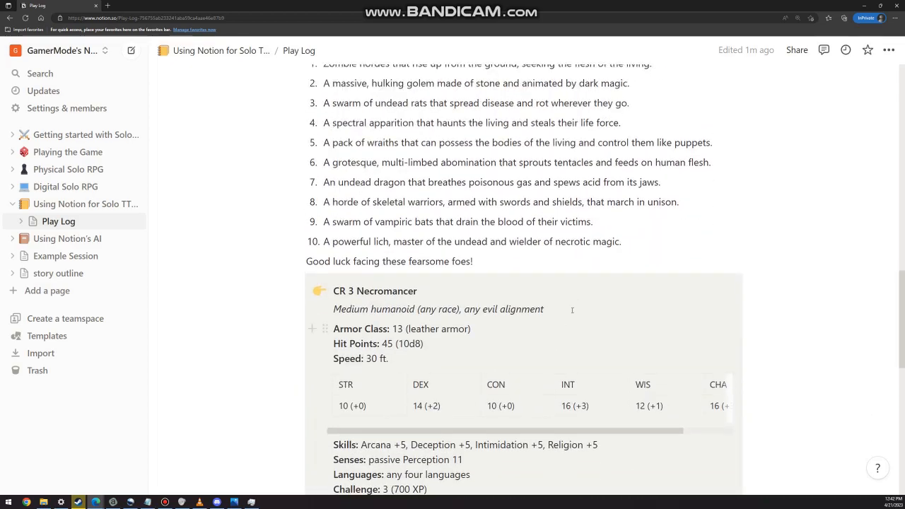
pyautogui.scroll(-10, 523, 340)
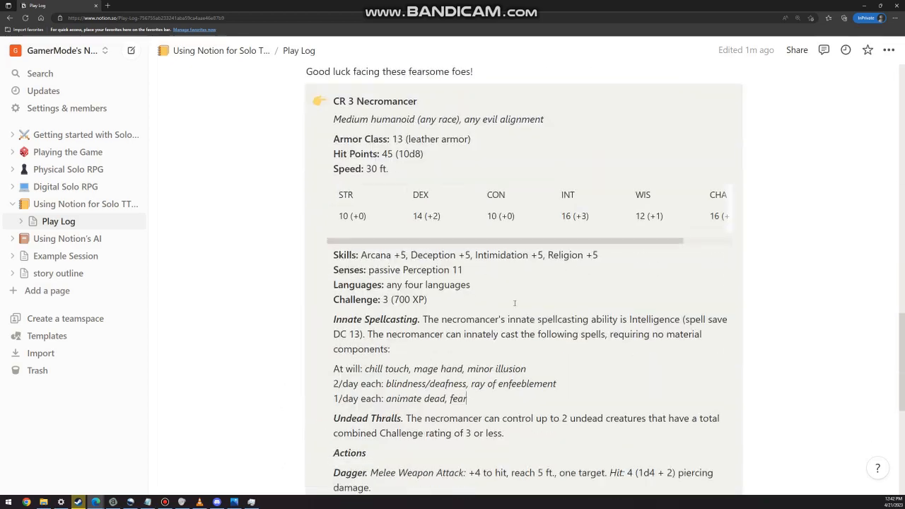
pyautogui.scroll(2, 558, 304)
pyautogui.scroll(3, 544, 320)
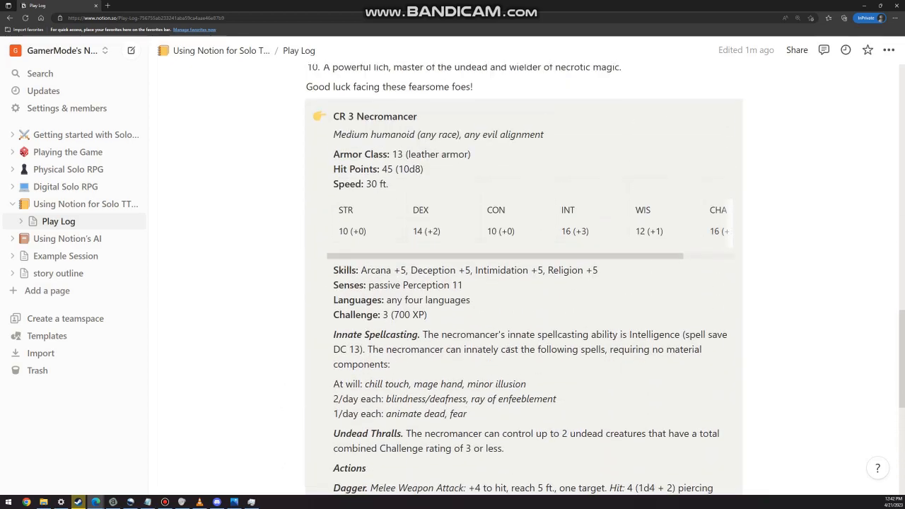
pyautogui.scroll(-5, 367, 339)
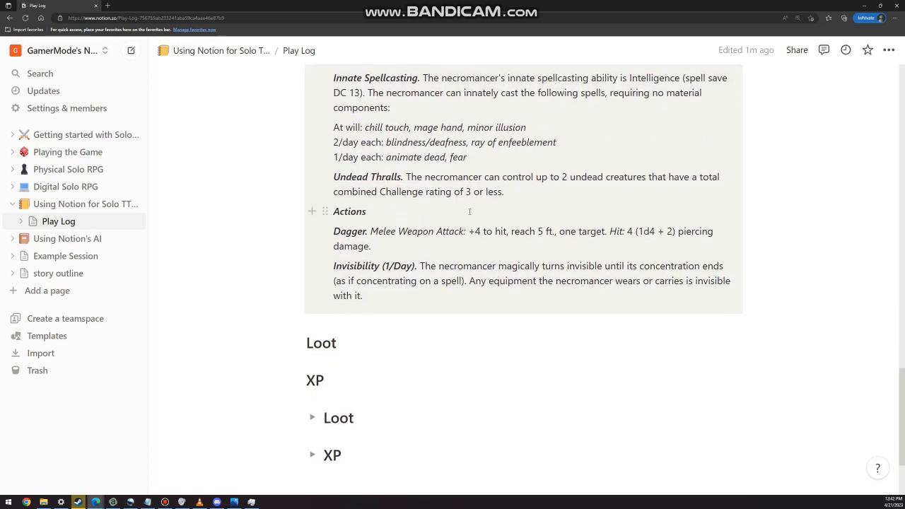
# - Below the stat block, have AI generate a "d10 table of loot that an adventuring party finds in the treasure room of a necromancer's dungeon"
pyautogui.click(399, 311)
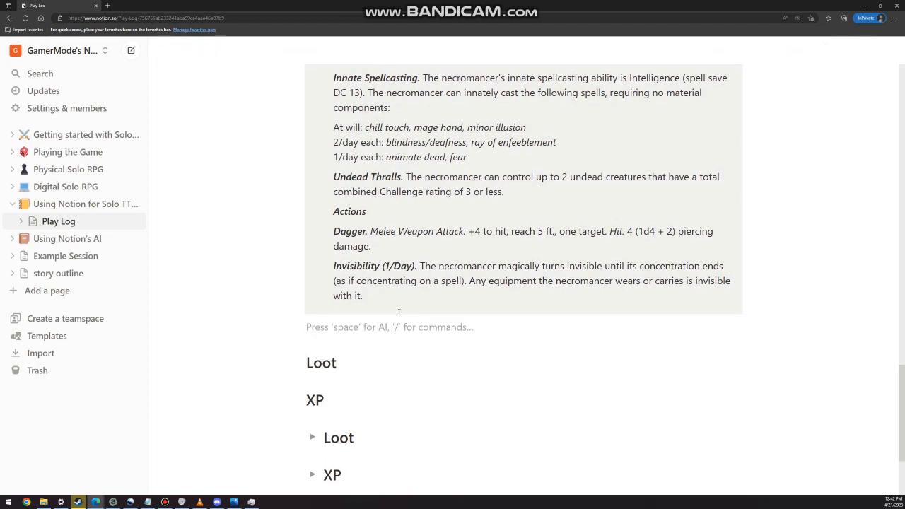
pyautogui.write('/')
pyautogui.press('BackSpace')
pyautogui.press('space')
pyautogui.write('d')
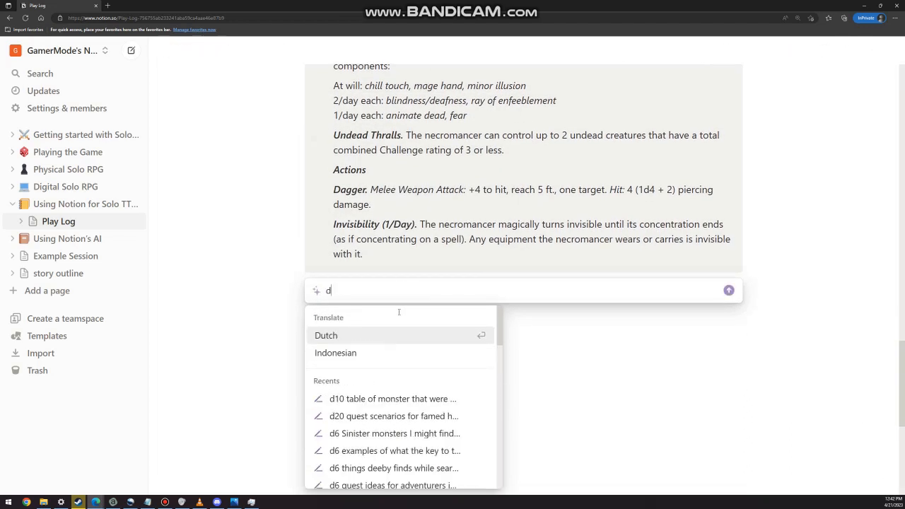
pyautogui.write('10 table ')
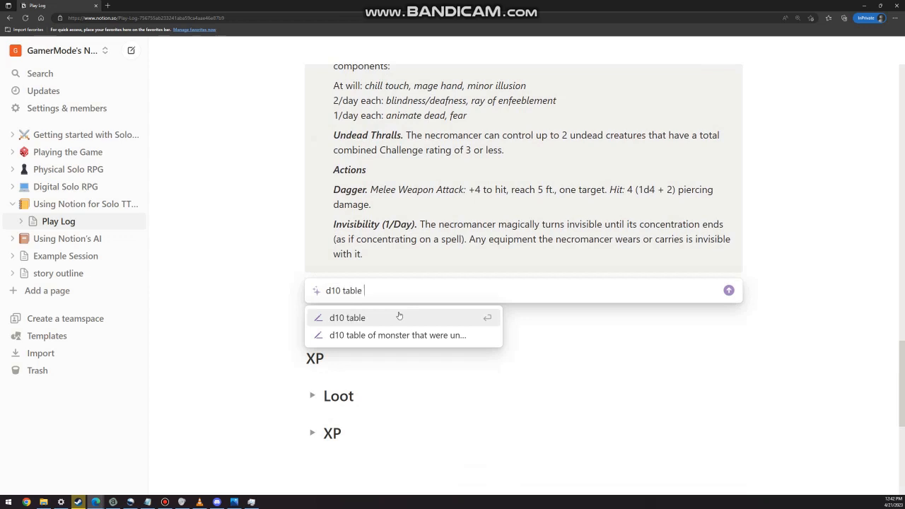
pyautogui.write('of loot that an ad')
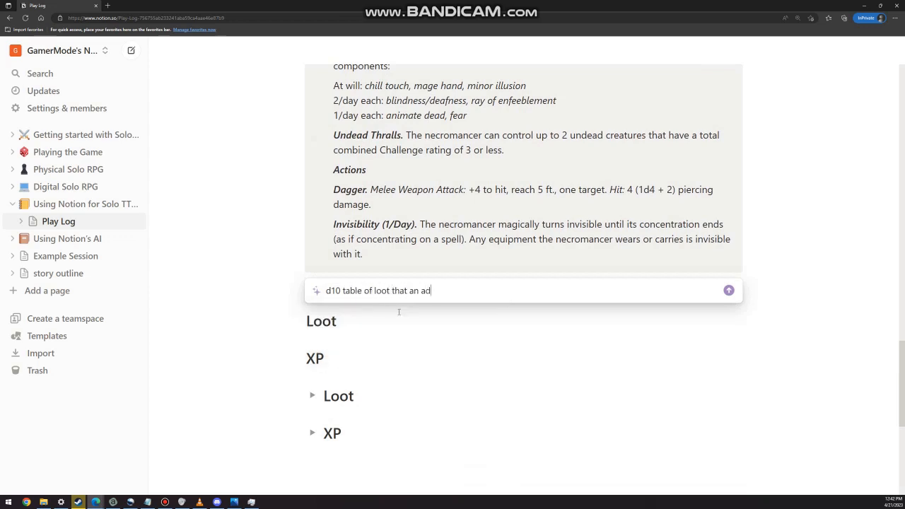
pyautogui.write('venturing p')
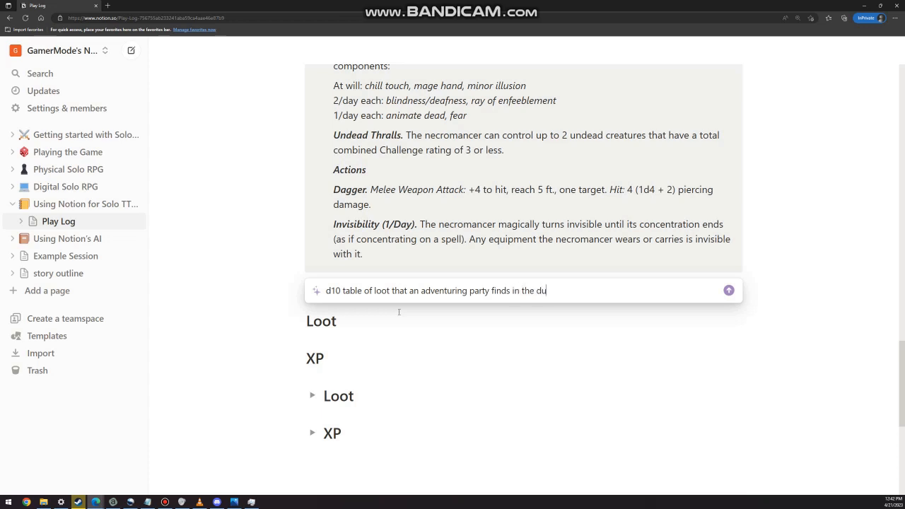
pyautogui.write("arty finds in the treasure room of a necromancer's dung")
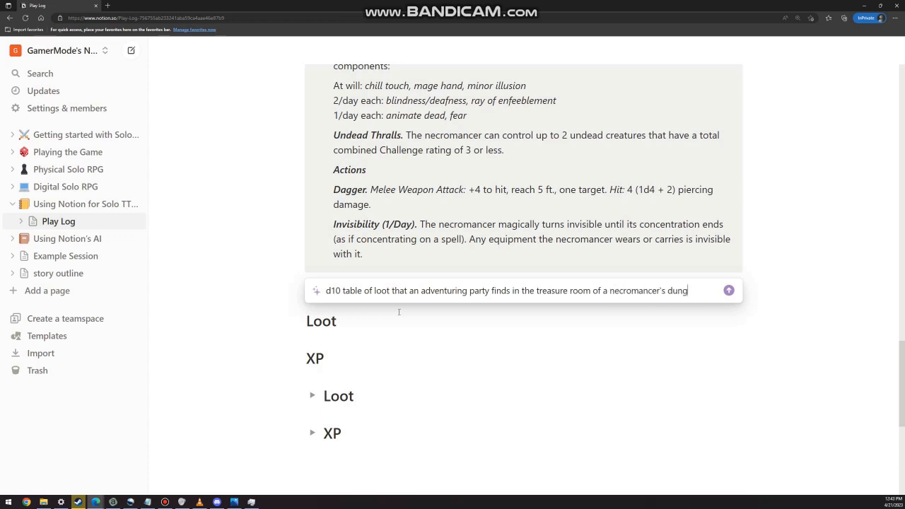
pyautogui.write('eon')
pyautogui.press('Return')
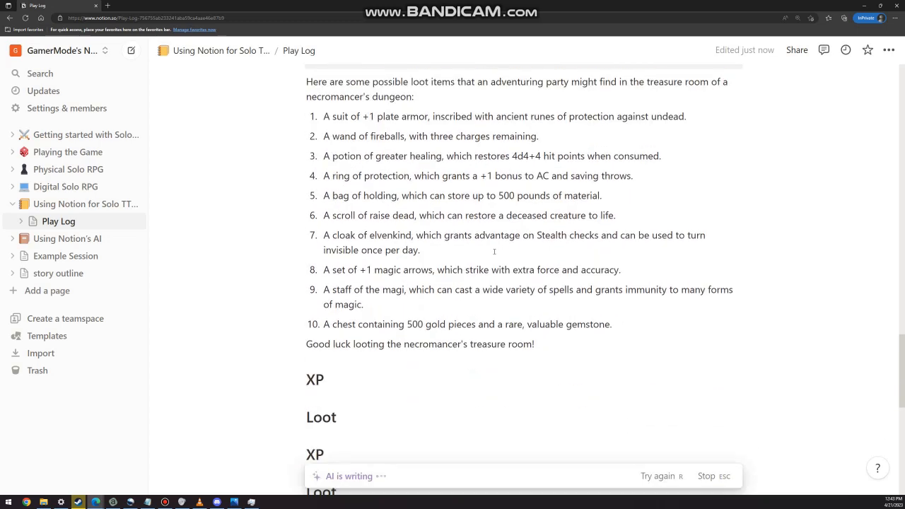
# - Keep the AI-generated loot list in the page and inspect its bag of holding entry
pyautogui.scroll(5, 424, 170)
pyautogui.scroll(-3, 439, 212)
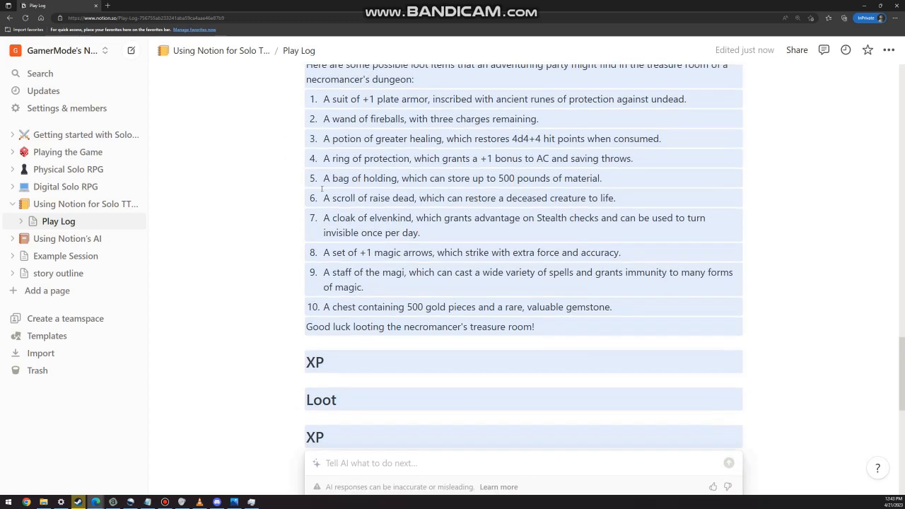
pyautogui.click(439, 216)
pyautogui.click(351, 172)
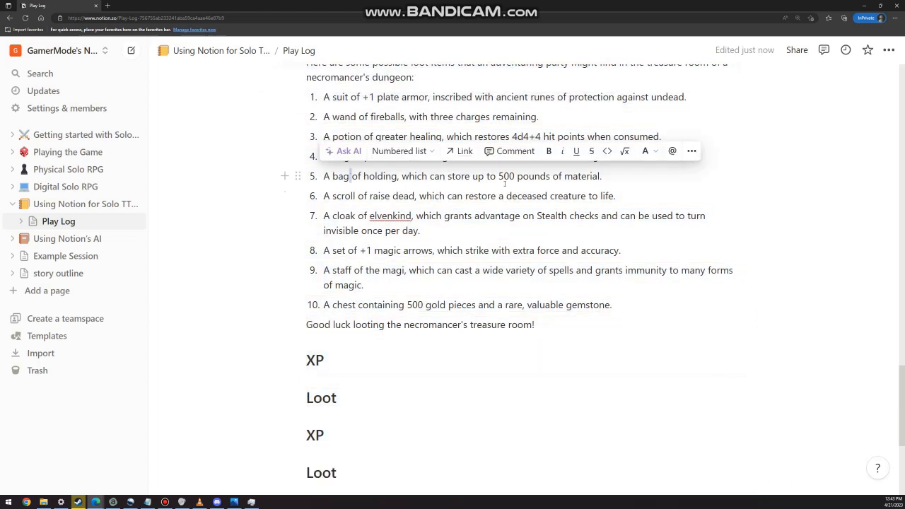
# - Examine the loot list entries from the bag of holding through the staff of the magi
pyautogui.moveTo(504, 176); pyautogui.dragTo(515, 177)
pyautogui.click(434, 198)
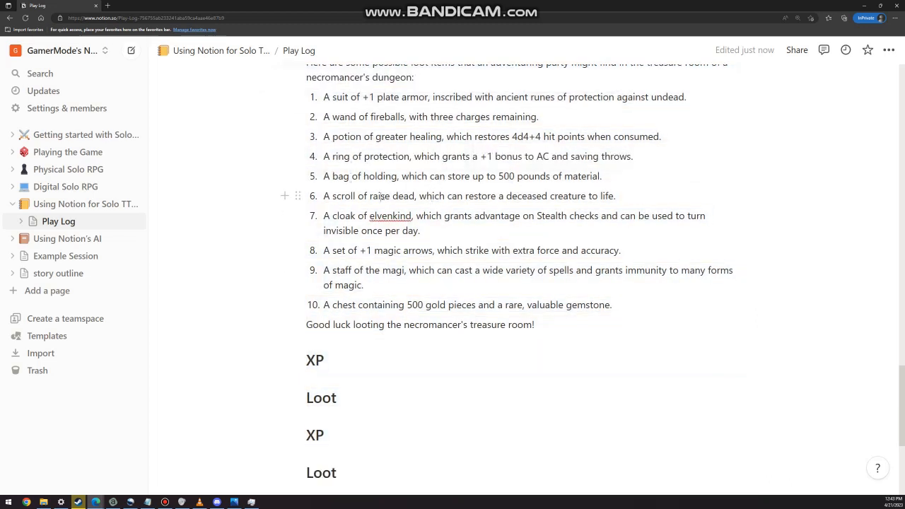
pyautogui.doubleClick(380, 196)
pyautogui.doubleClick(372, 231)
pyautogui.doubleClick(387, 251)
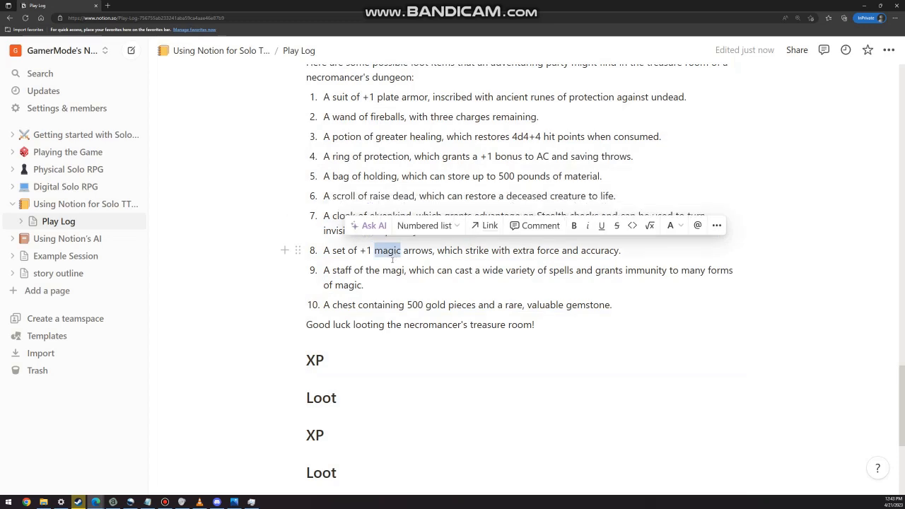
pyautogui.moveTo(367, 276); pyautogui.dragTo(394, 287)
pyautogui.click(390, 285)
pyautogui.scroll(-1, 463, 271)
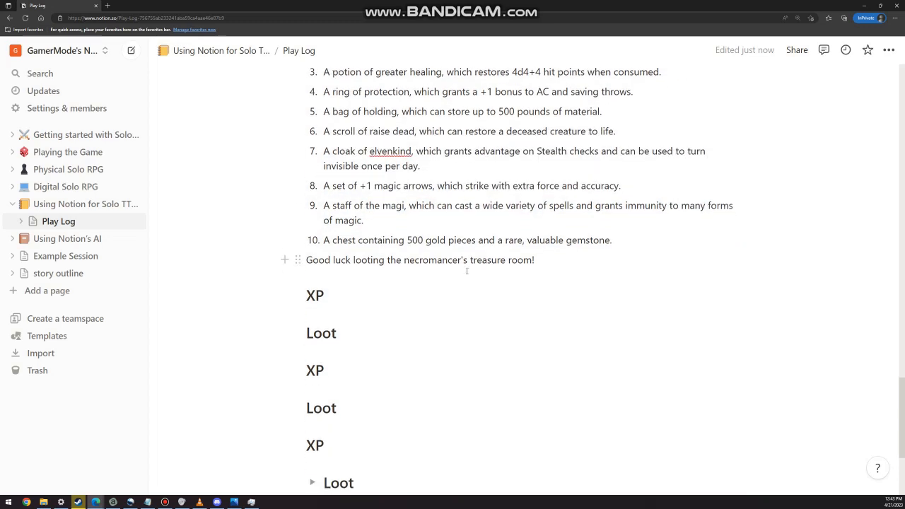
# - Look over the full loot list and the XP and Loot headings that follow it
pyautogui.moveTo(386, 157); pyautogui.dragTo(438, 228)
pyautogui.scroll(-3, 417, 222)
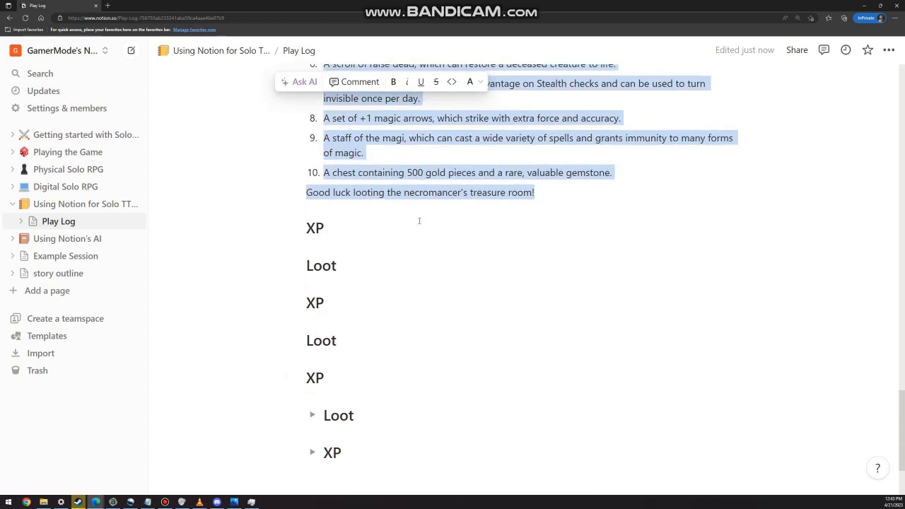
pyautogui.scroll(3, 401, 279)
pyautogui.scroll(2, 401, 279)
pyautogui.click(397, 275)
pyautogui.scroll(-3, 397, 269)
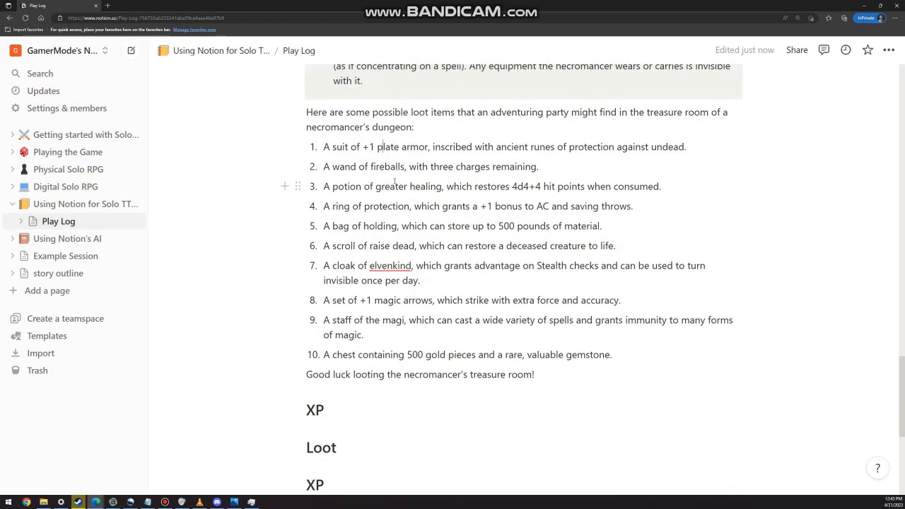
pyautogui.scroll(1, 394, 182)
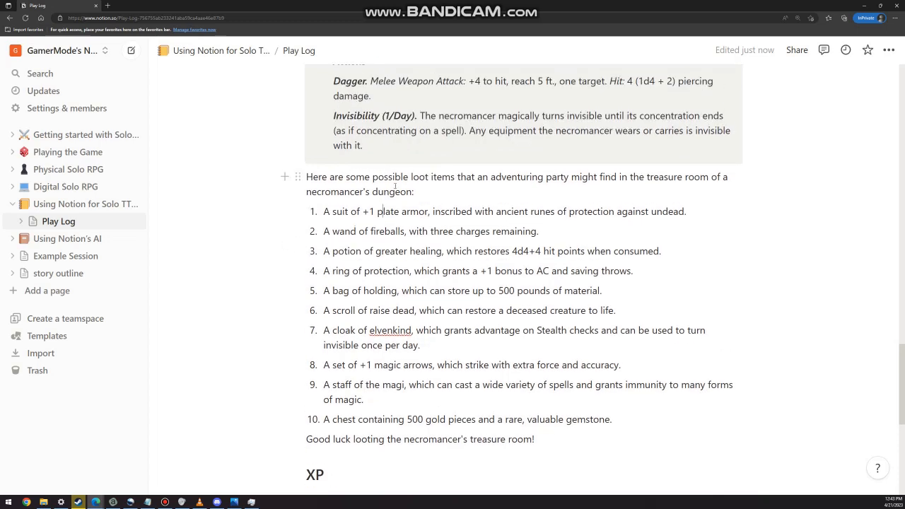
# - Look back through the Play Log's Quests section, AI driven dungeon notes and d20 quest scenarios
pyautogui.scroll(12, 394, 186)
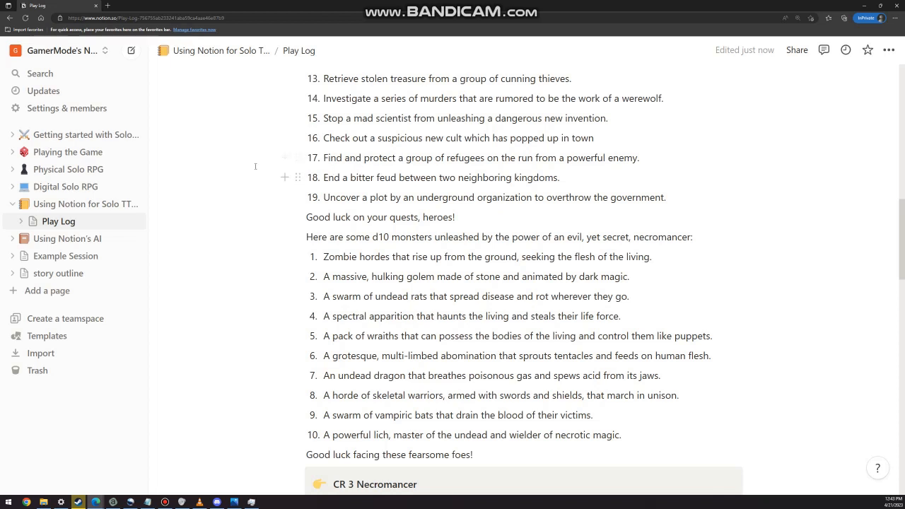
pyautogui.hotkey('alt', 'Tab')
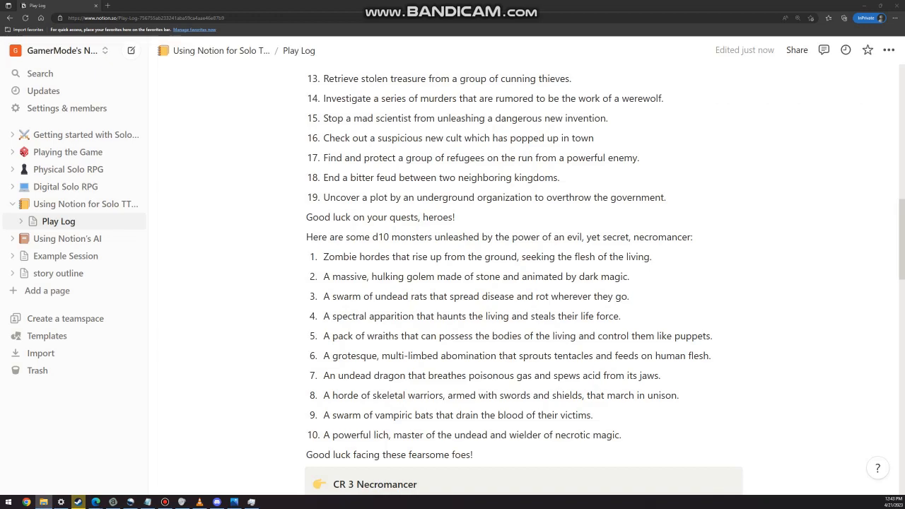
pyautogui.scroll(10, 329, 350)
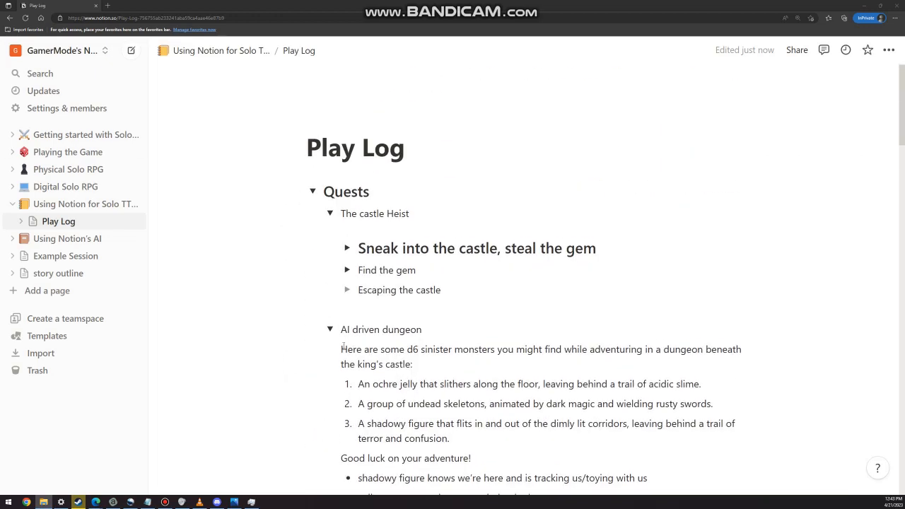
pyautogui.scroll(-5, 330, 350)
pyautogui.scroll(2, 329, 350)
pyautogui.scroll(-3, 367, 318)
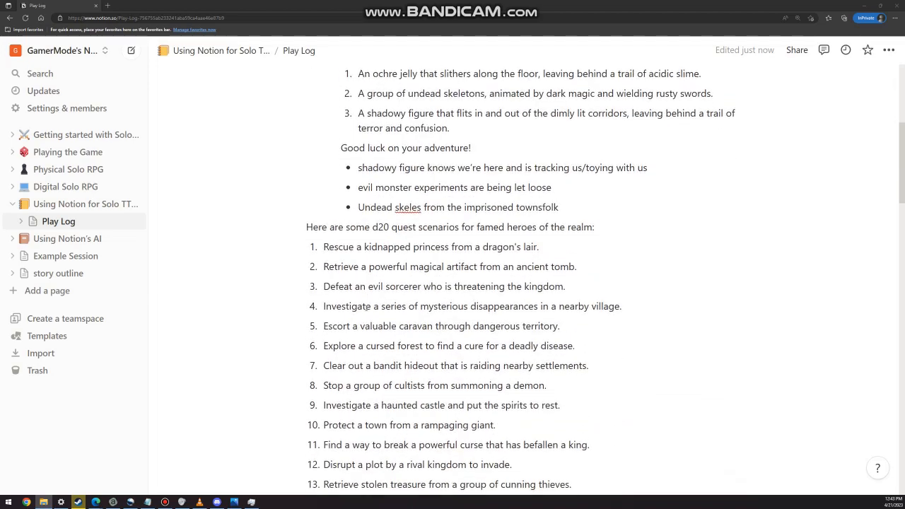
pyautogui.scroll(-5, 386, 235)
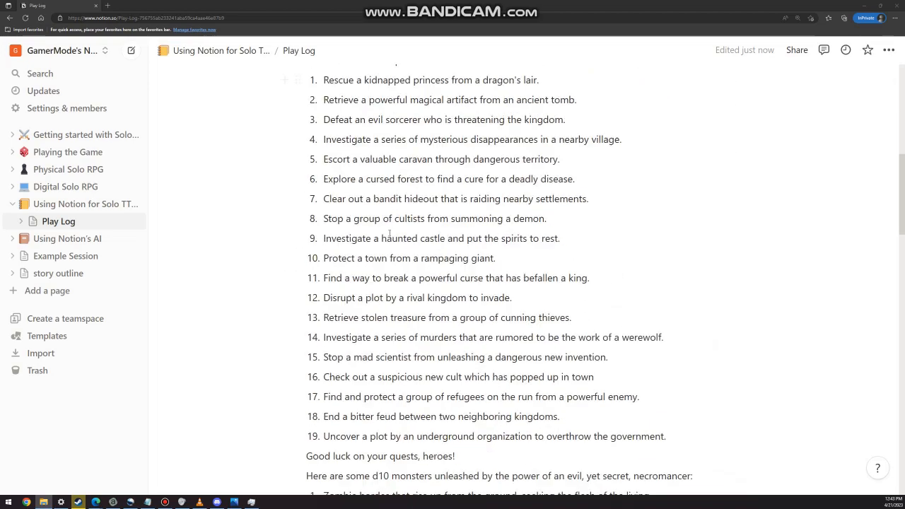
# - Highlight the ten necromancer monster entries and look over the stat block and loot list below them
pyautogui.scroll(-3, 363, 245)
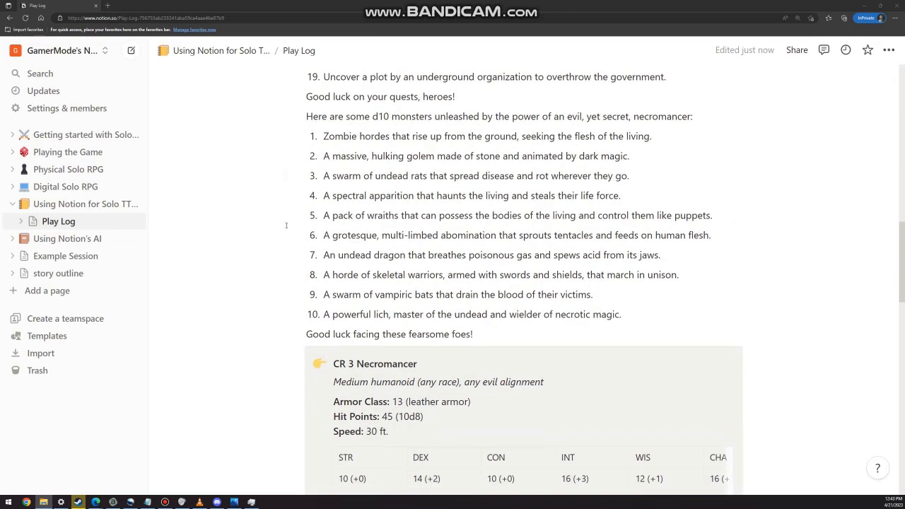
pyautogui.moveTo(241, 137); pyautogui.dragTo(459, 318)
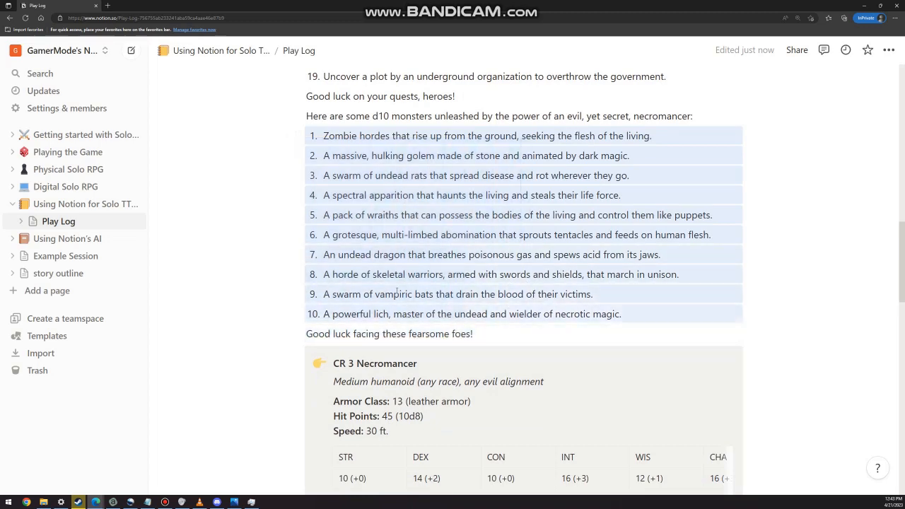
pyautogui.scroll(-10, 197, 192)
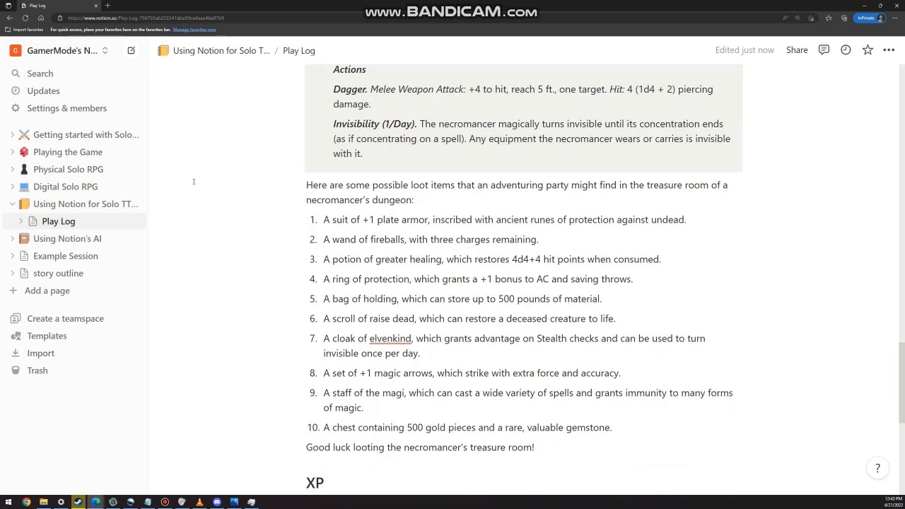
pyautogui.scroll(-1, 203, 173)
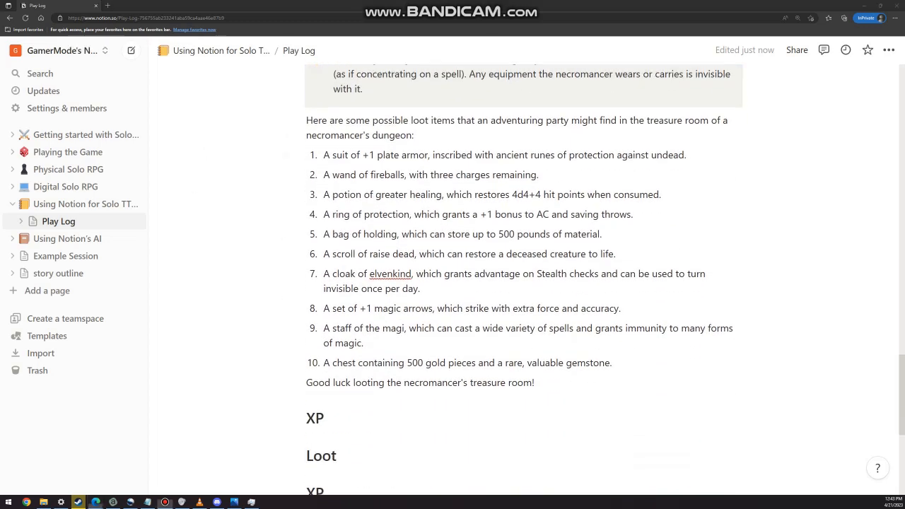
pyautogui.scroll(10, 203, 265)
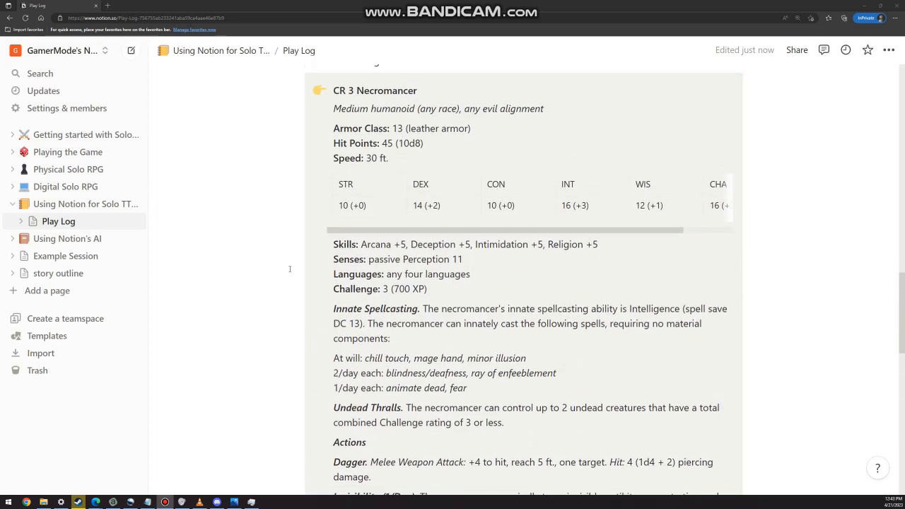
pyautogui.scroll(1, 203, 264)
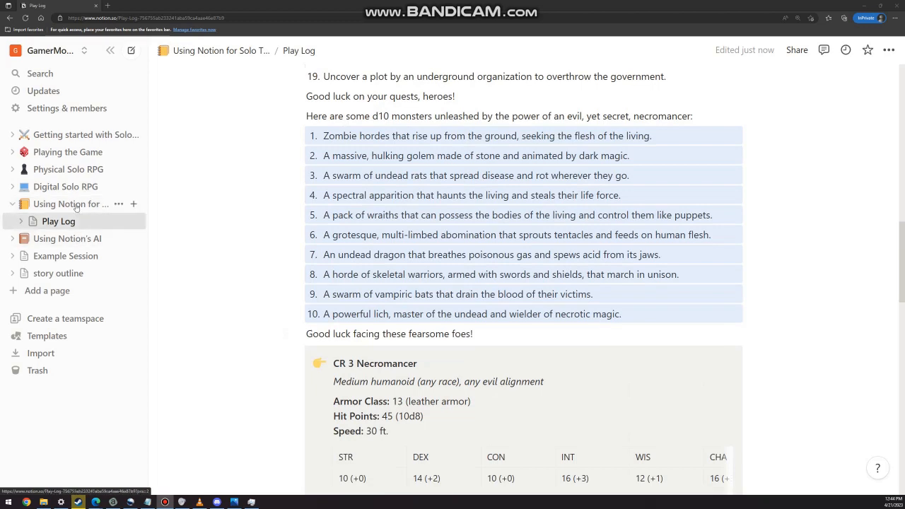
# - Open the Using Notion for Solo TTRPG page and look over its headings, quests and NPCS table
pyautogui.click(92, 204)
pyautogui.scroll(-8, 363, 307)
pyautogui.scroll(1, 289, 344)
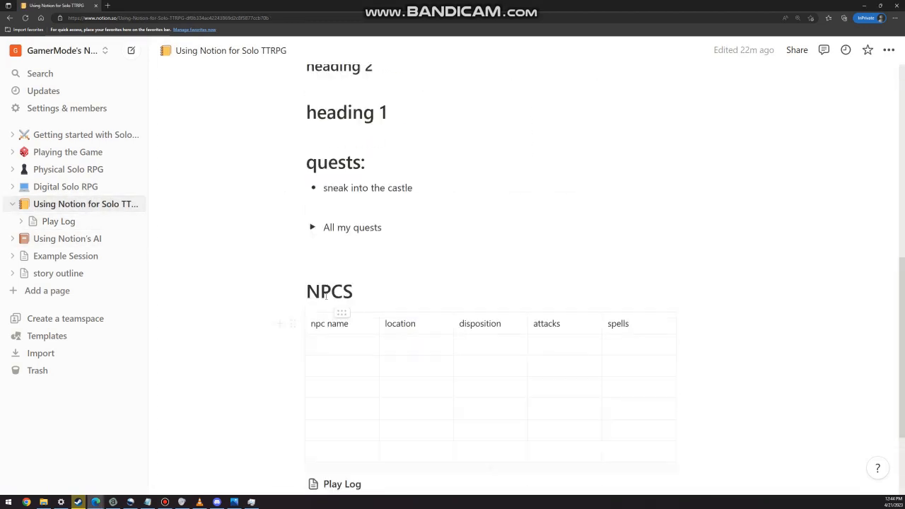
pyautogui.scroll(-1, 289, 344)
pyautogui.moveTo(256, 285); pyautogui.dragTo(252, 181)
pyautogui.click(463, 455)
pyautogui.click(252, 181)
pyautogui.scroll(-5, 282, 207)
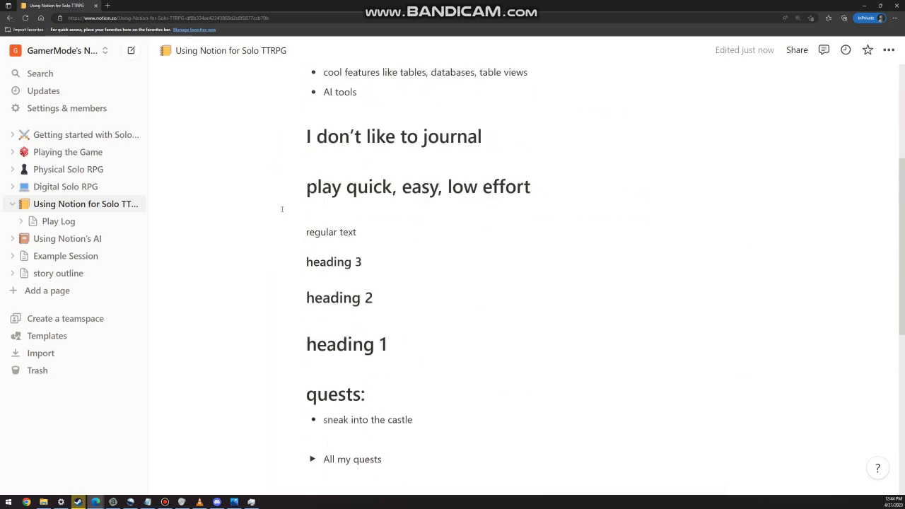
# - Expand the All my quests toggle and view its three quest bullets above the NPCS table
pyautogui.click(311, 364)
pyautogui.scroll(-3, 311, 363)
pyautogui.scroll(-1, 337, 143)
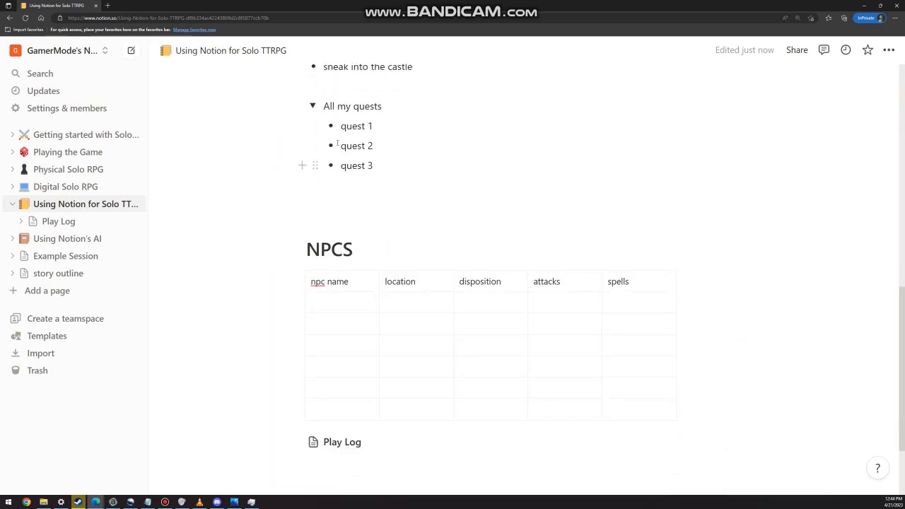
# - Return to the Play Log page and collapse the AI driven dungeon toggle
pyautogui.click(58, 221)
pyautogui.scroll(-5, 424, 283)
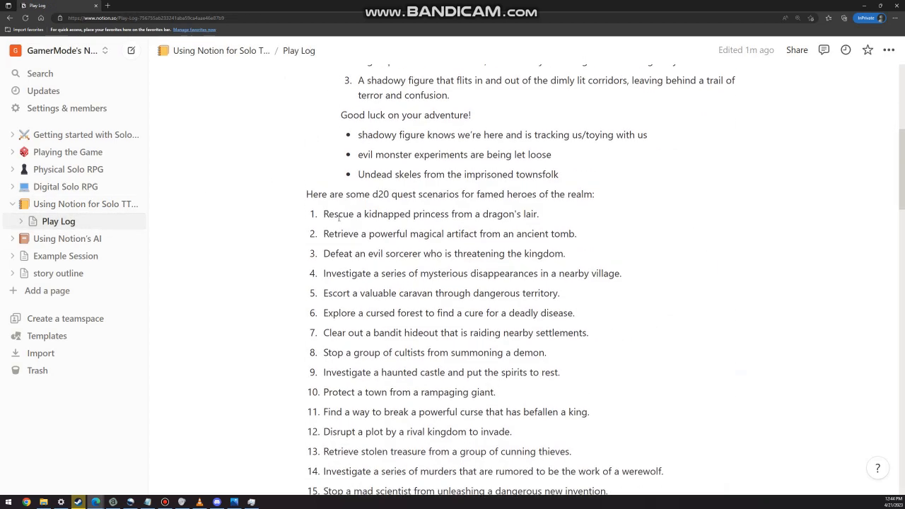
pyautogui.scroll(4, 333, 209)
pyautogui.click(329, 203)
pyautogui.scroll(-3, 333, 208)
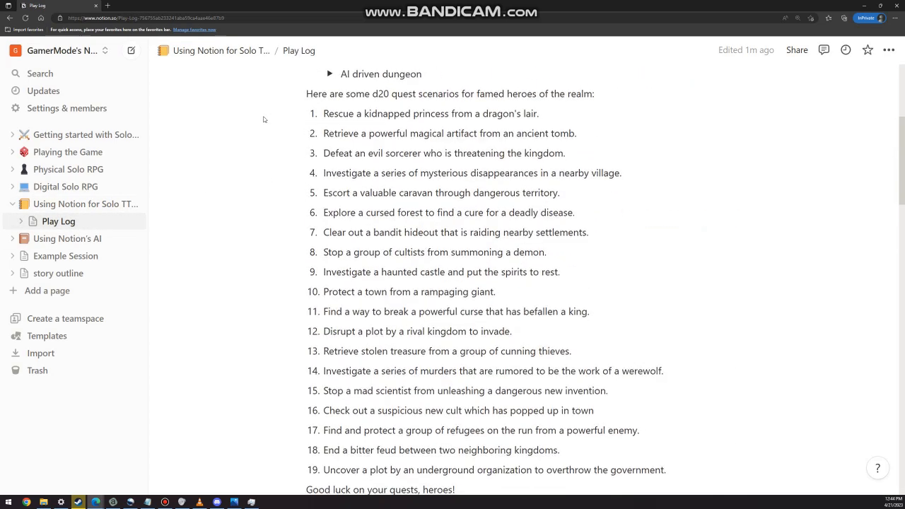
# - Look over the d20 quest scenarios, highlighting the intro line and the first eight entries
pyautogui.moveTo(258, 105); pyautogui.dragTo(423, 416)
pyautogui.moveTo(449, 252); pyautogui.dragTo(361, 252)
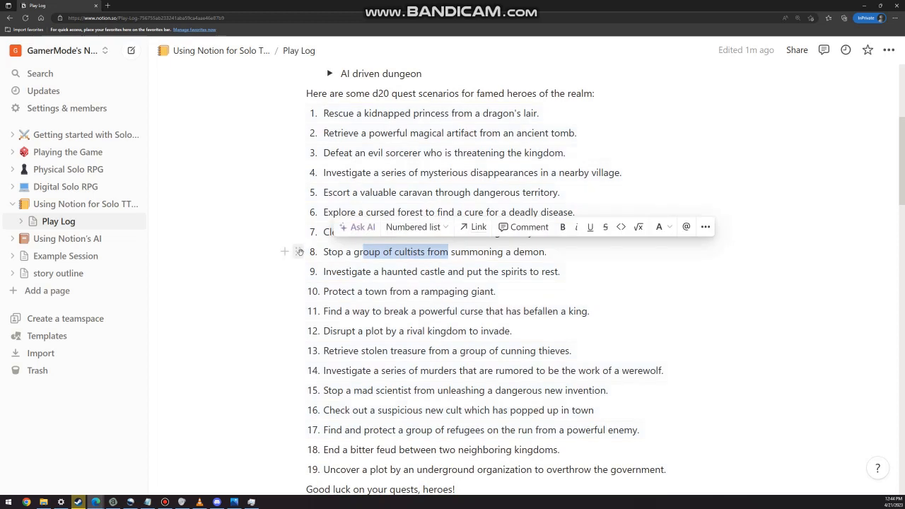
pyautogui.moveTo(259, 114); pyautogui.dragTo(240, 200)
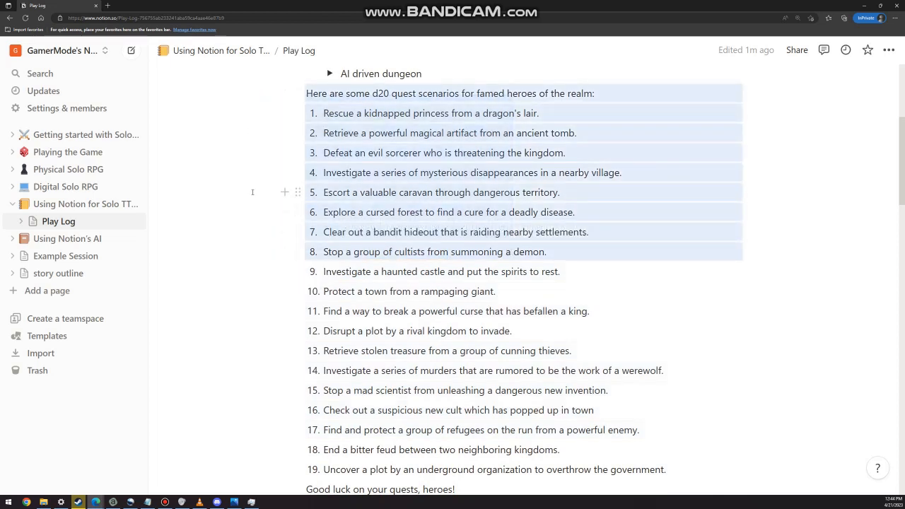
# - Check the outline on the Using Notion's AI page and return to the Play Log's d10 monster list
pyautogui.click(71, 238)
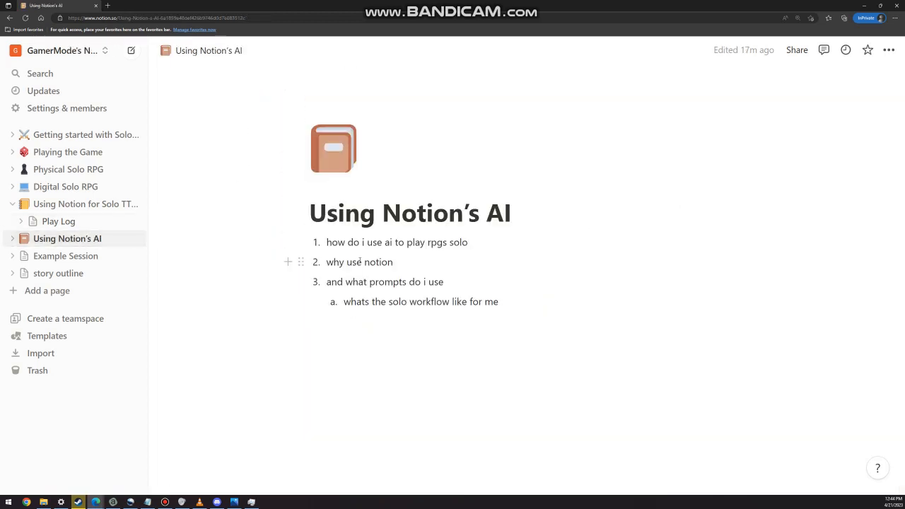
pyautogui.click(74, 222)
pyautogui.scroll(-15, 394, 225)
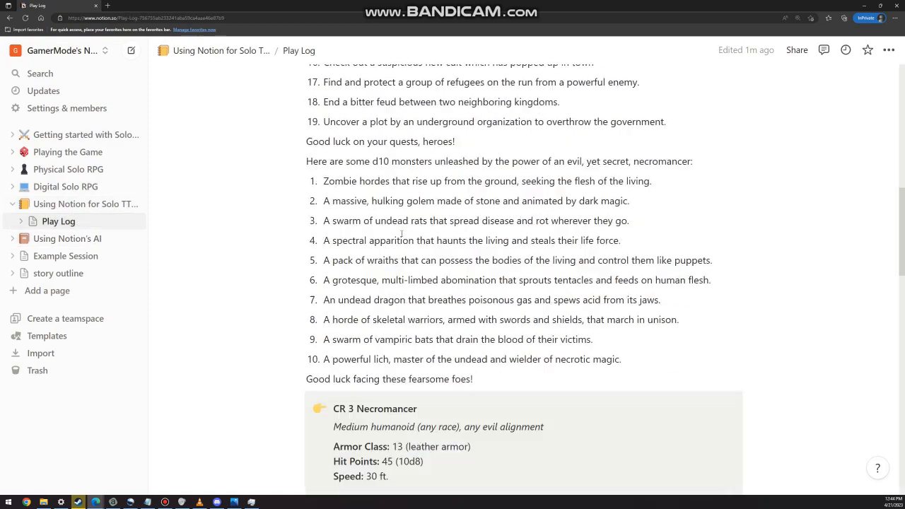
pyautogui.scroll(4, 394, 225)
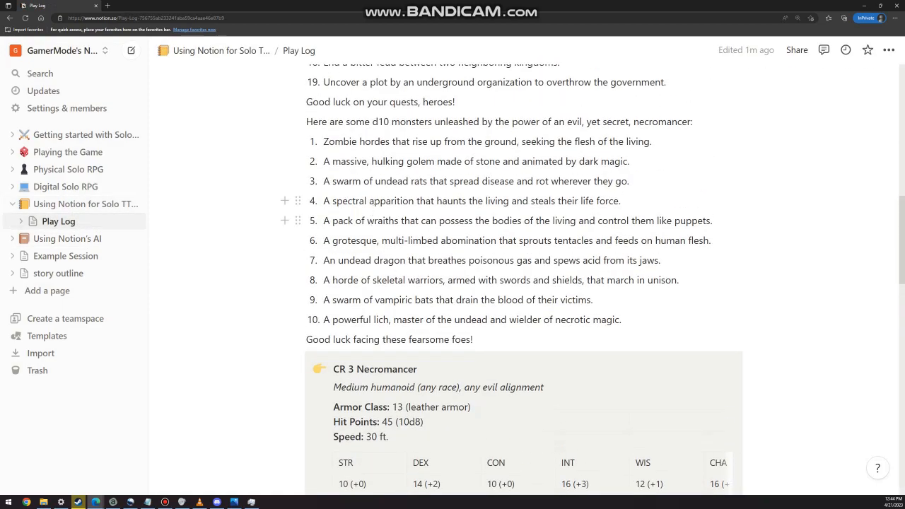
pyautogui.scroll(-2, 344, 270)
pyautogui.scroll(4, 344, 269)
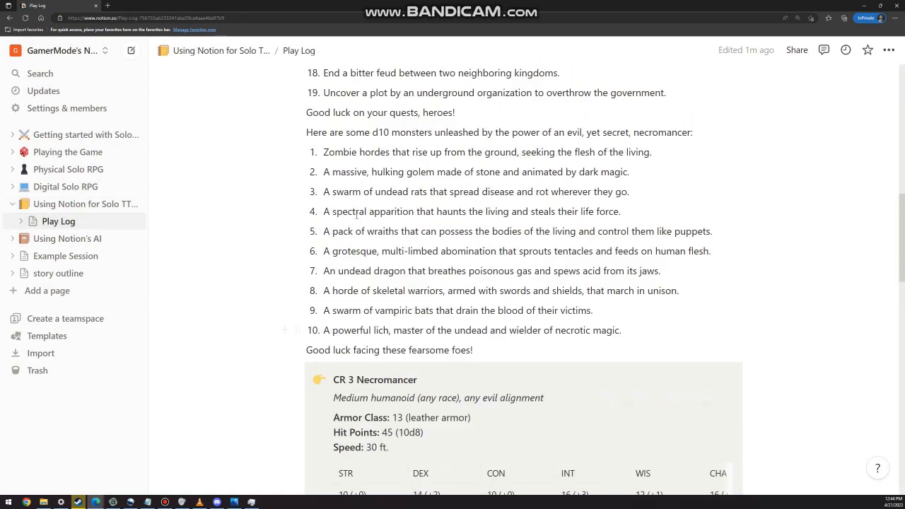